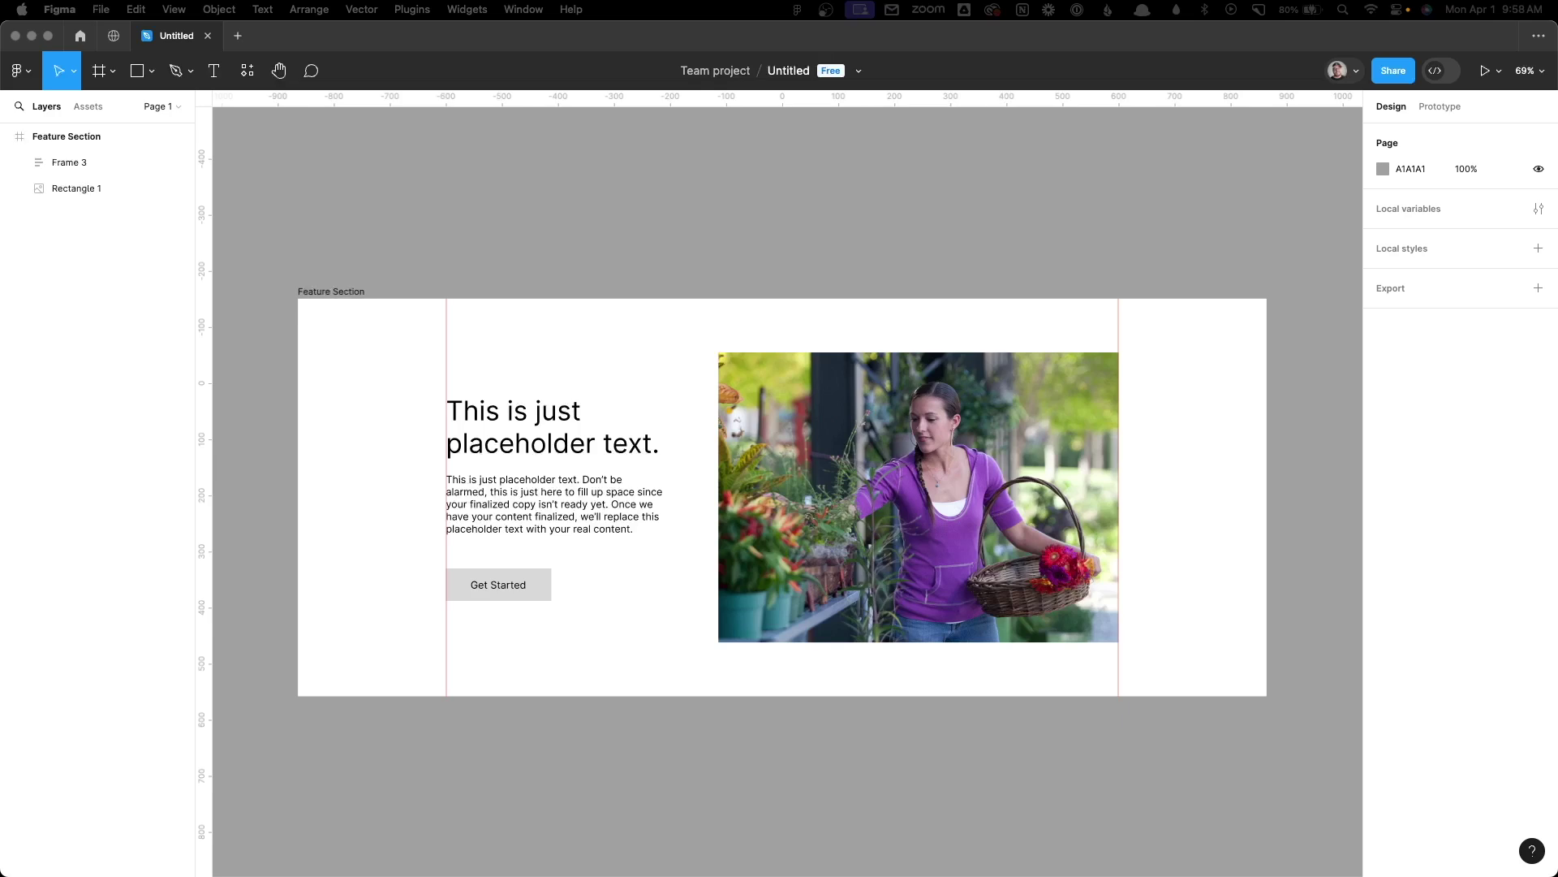
# - Check the theme's container width in the browser's WordPress layout settings, and return to the Figma design
pyautogui.click(320, 292)
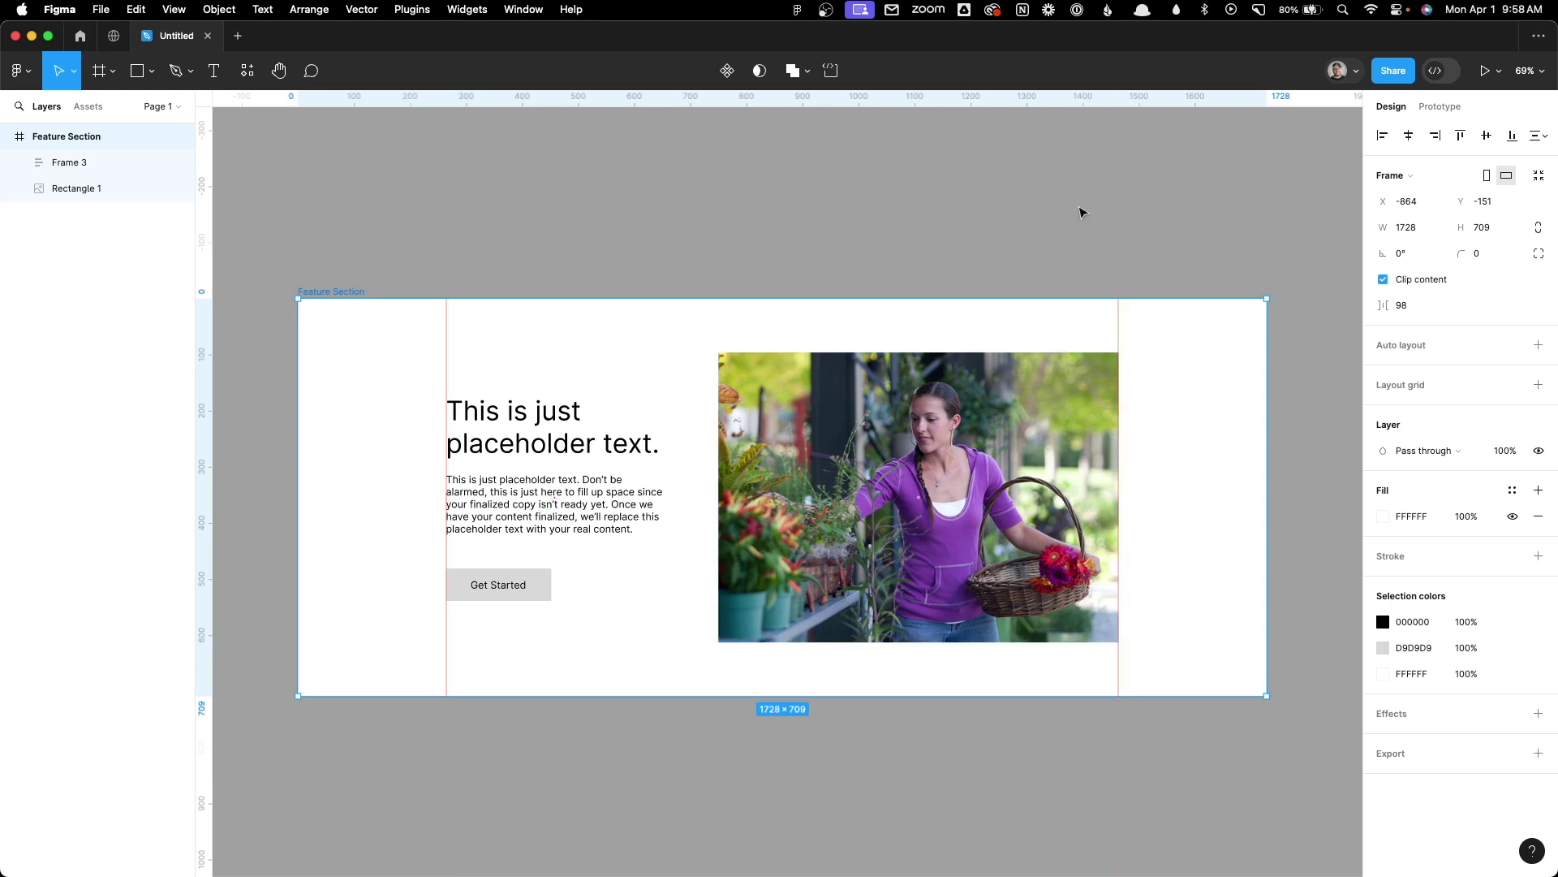
pyautogui.press('super+Tab')
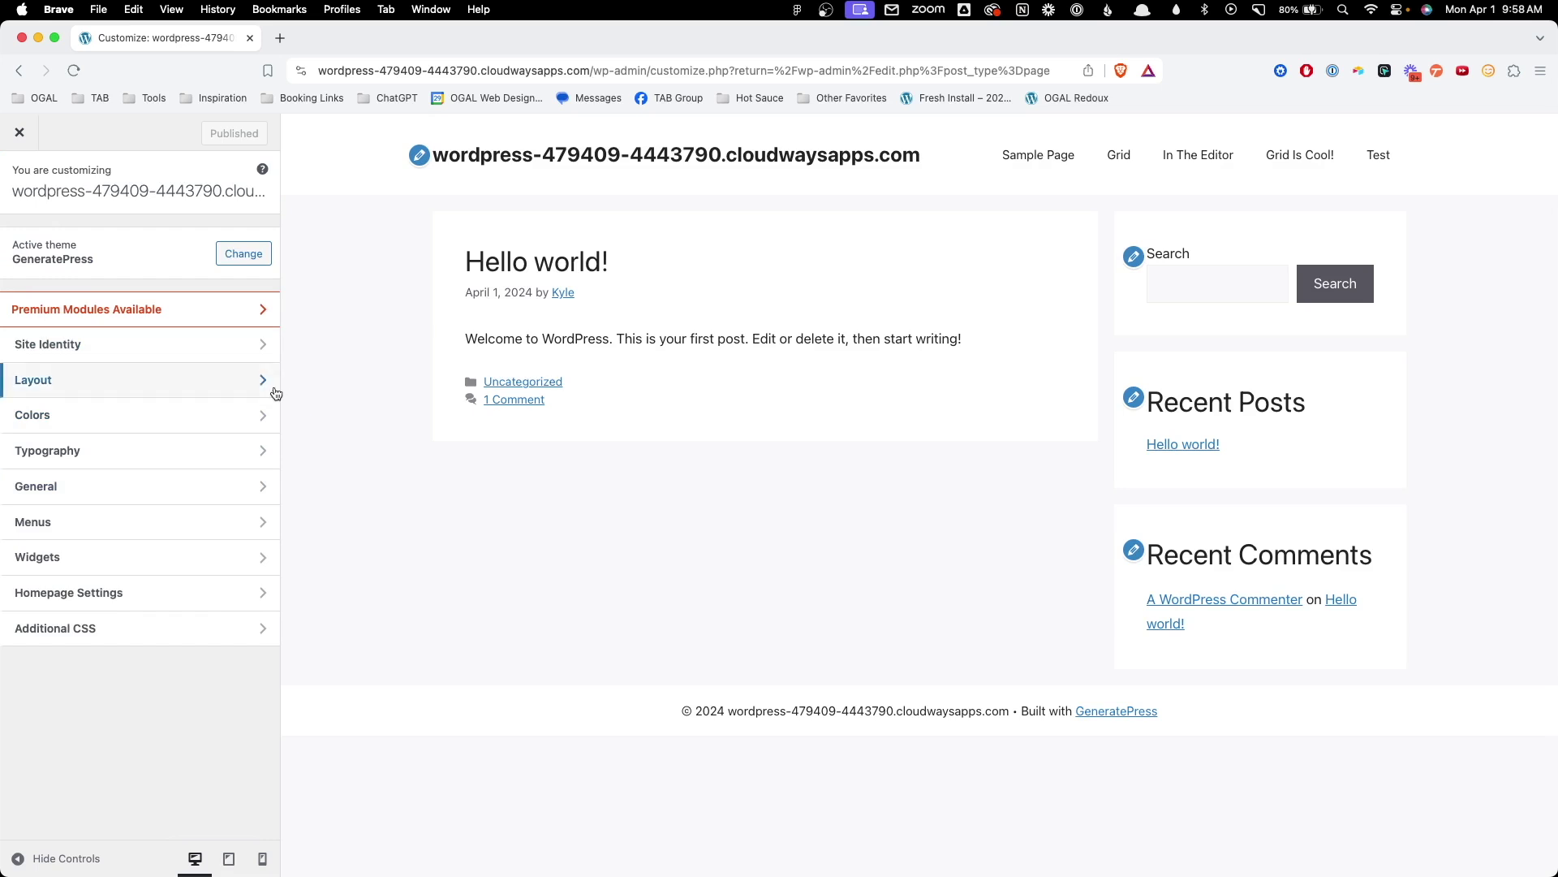
pyautogui.click(276, 393)
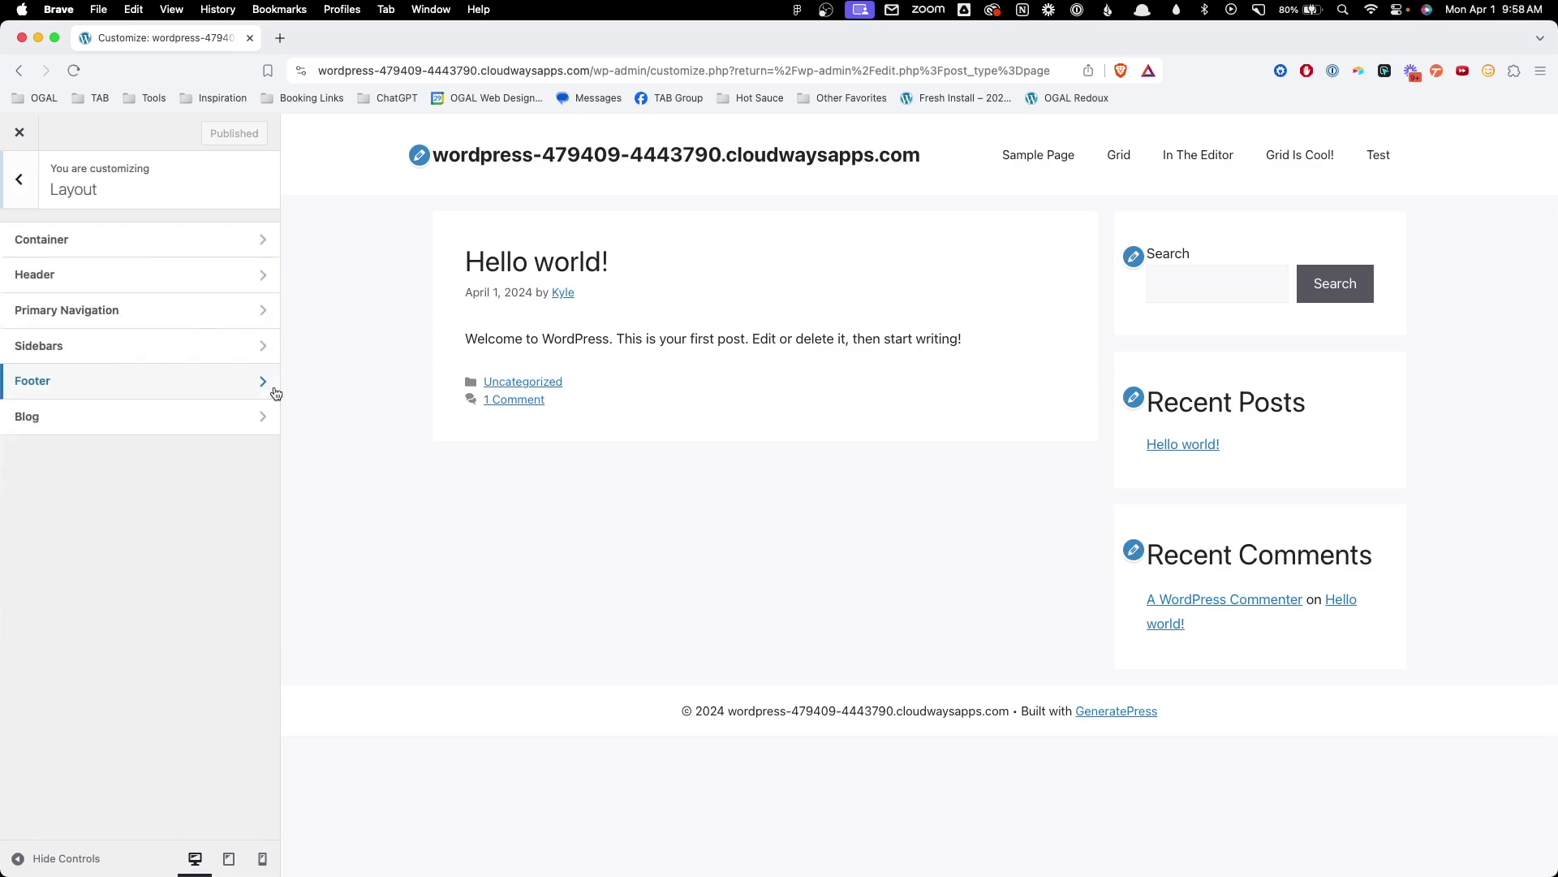
pyautogui.click(155, 253)
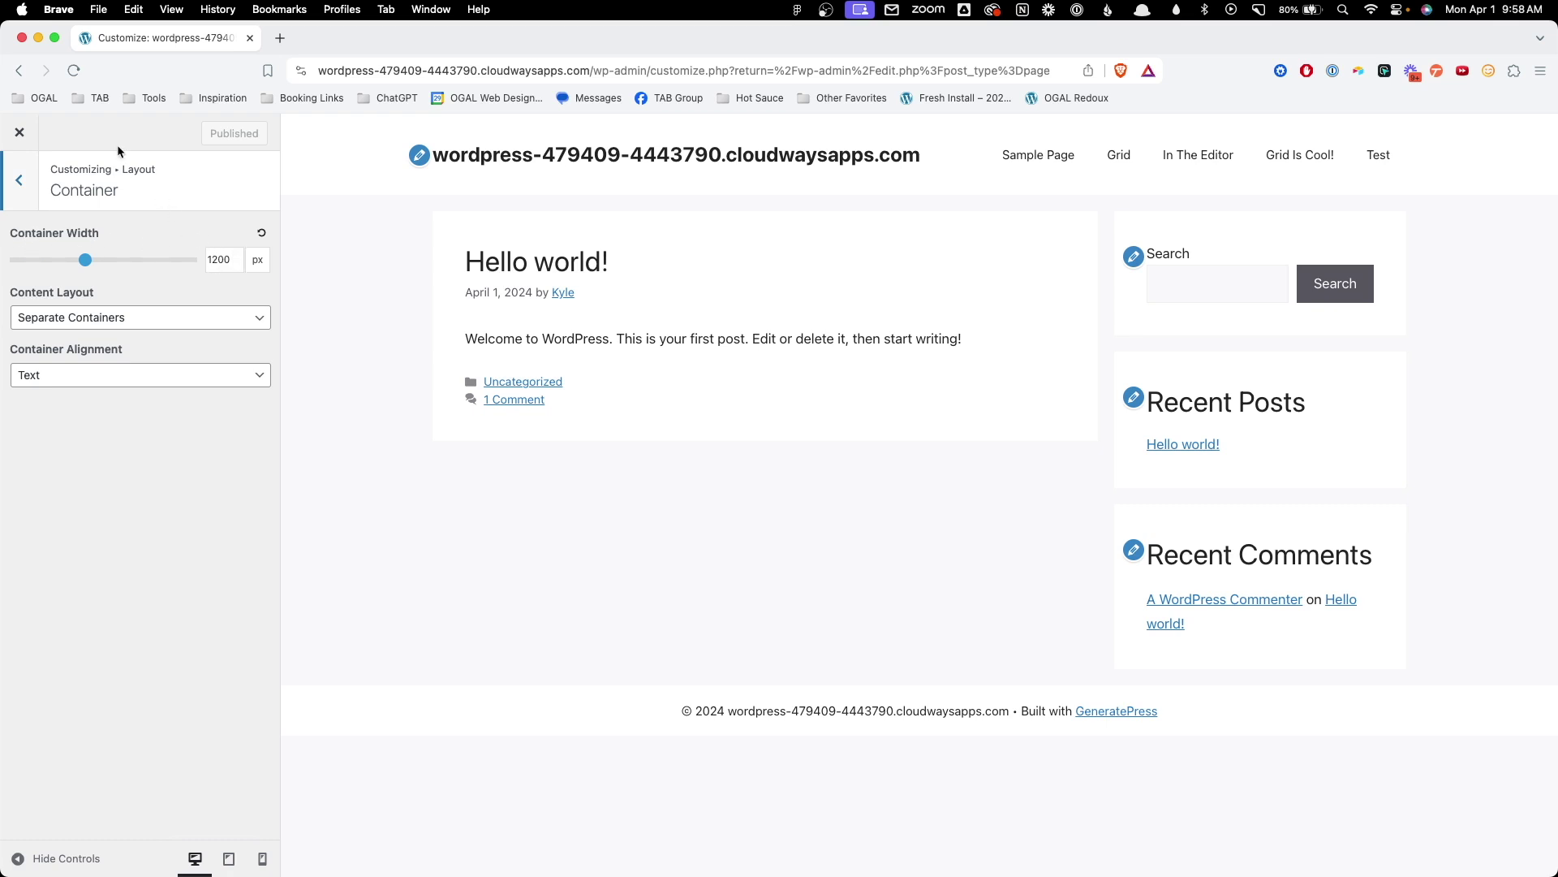
pyautogui.click(654, 848)
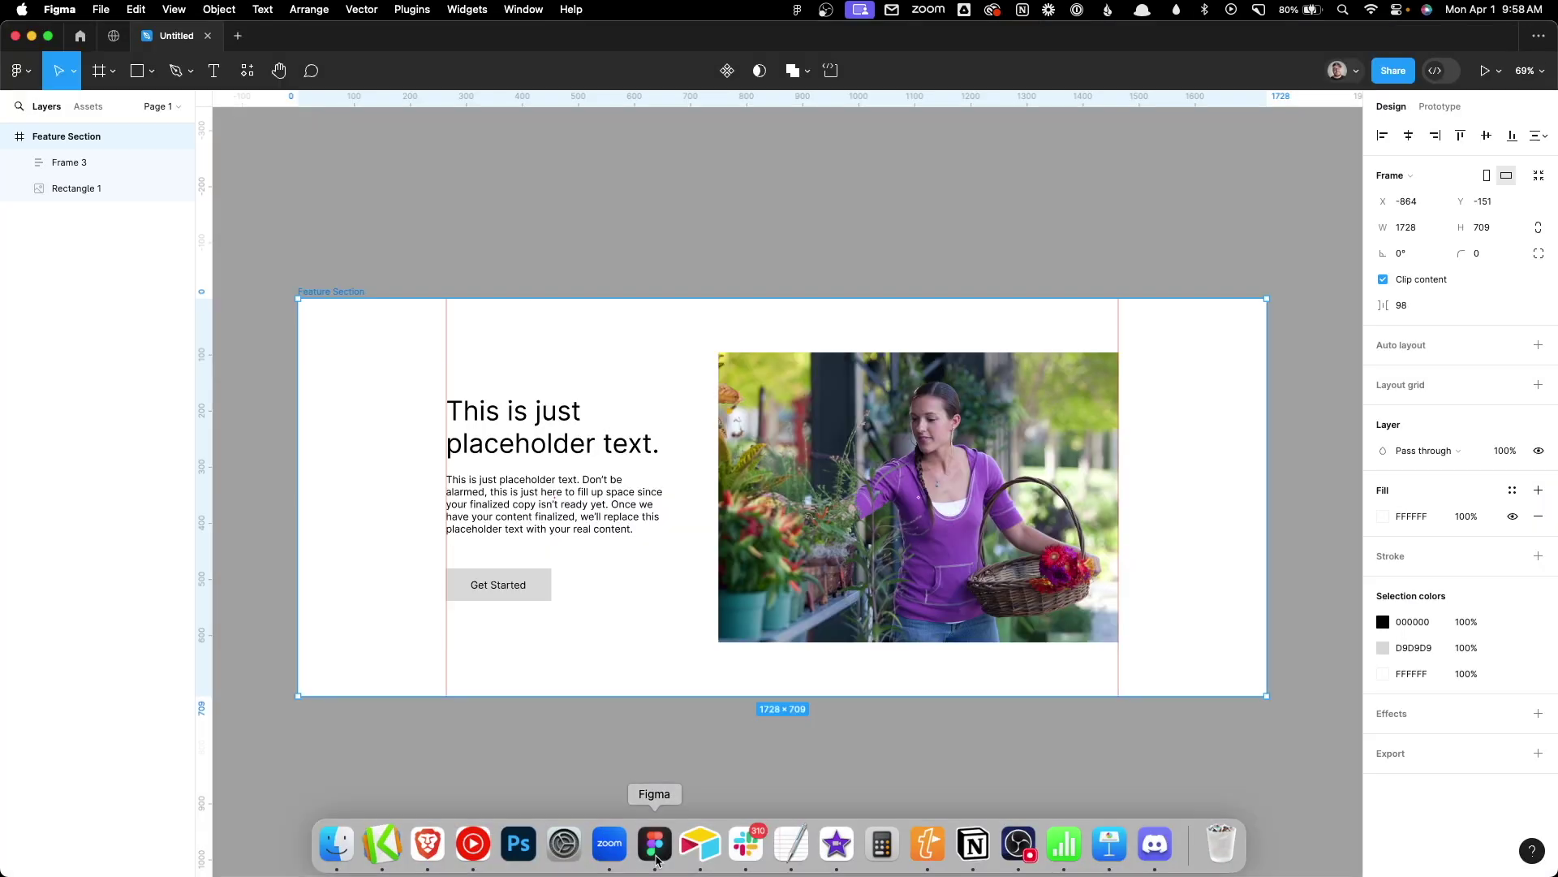
pyautogui.click(612, 226)
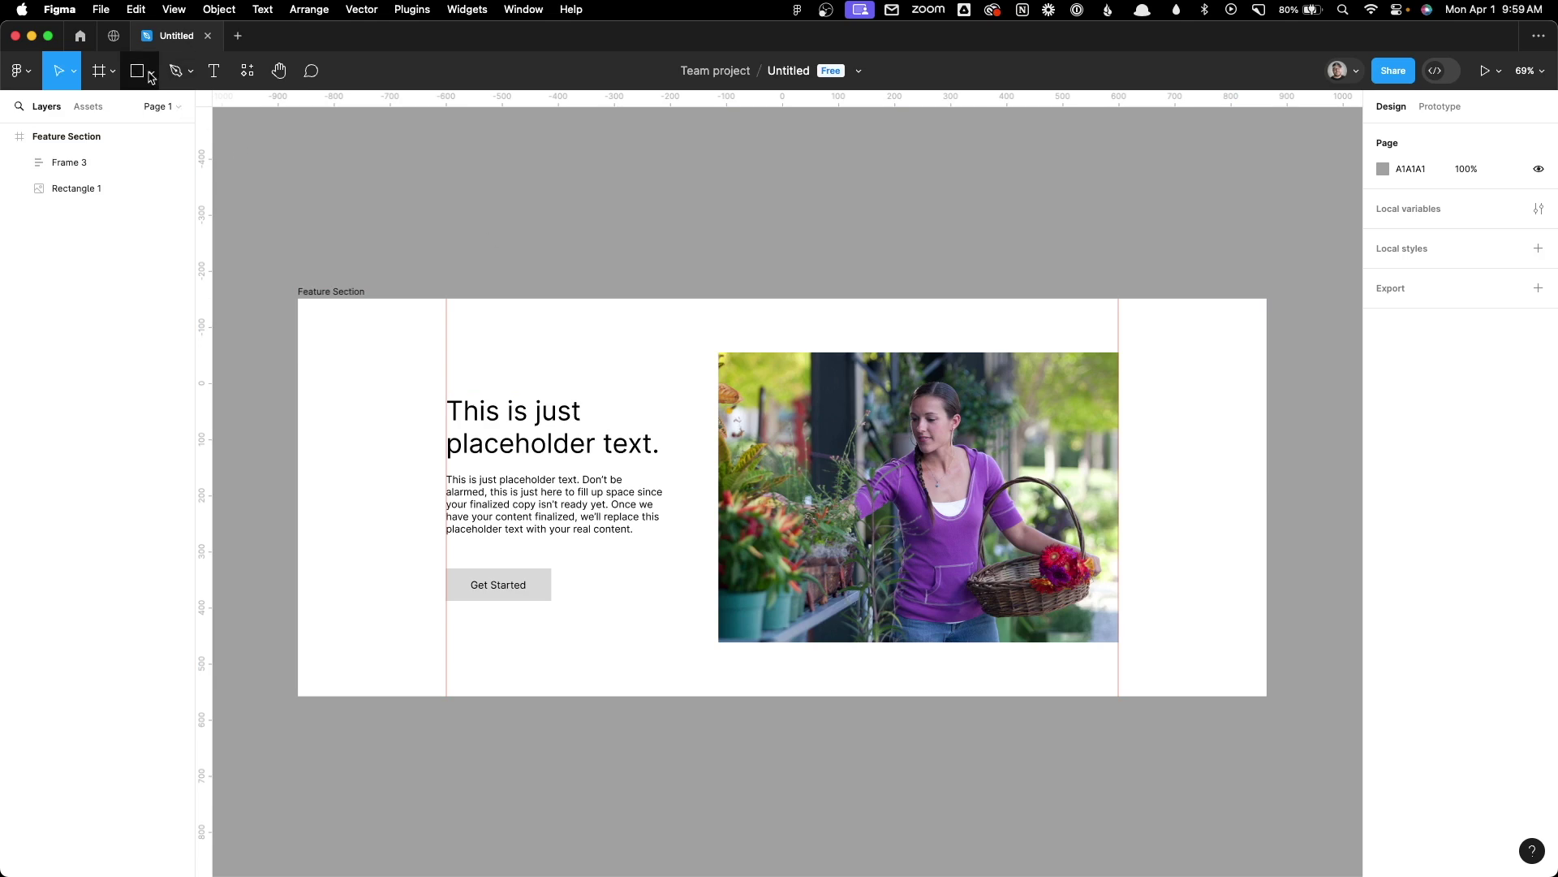
# - Duplicate the Feature Section frame directly below the original and delete the copy's text block and image
pyautogui.keyDown('alt'); pyautogui.moveTo(325, 292); pyautogui.dragTo(483, 700); pyautogui.keyUp('alt')
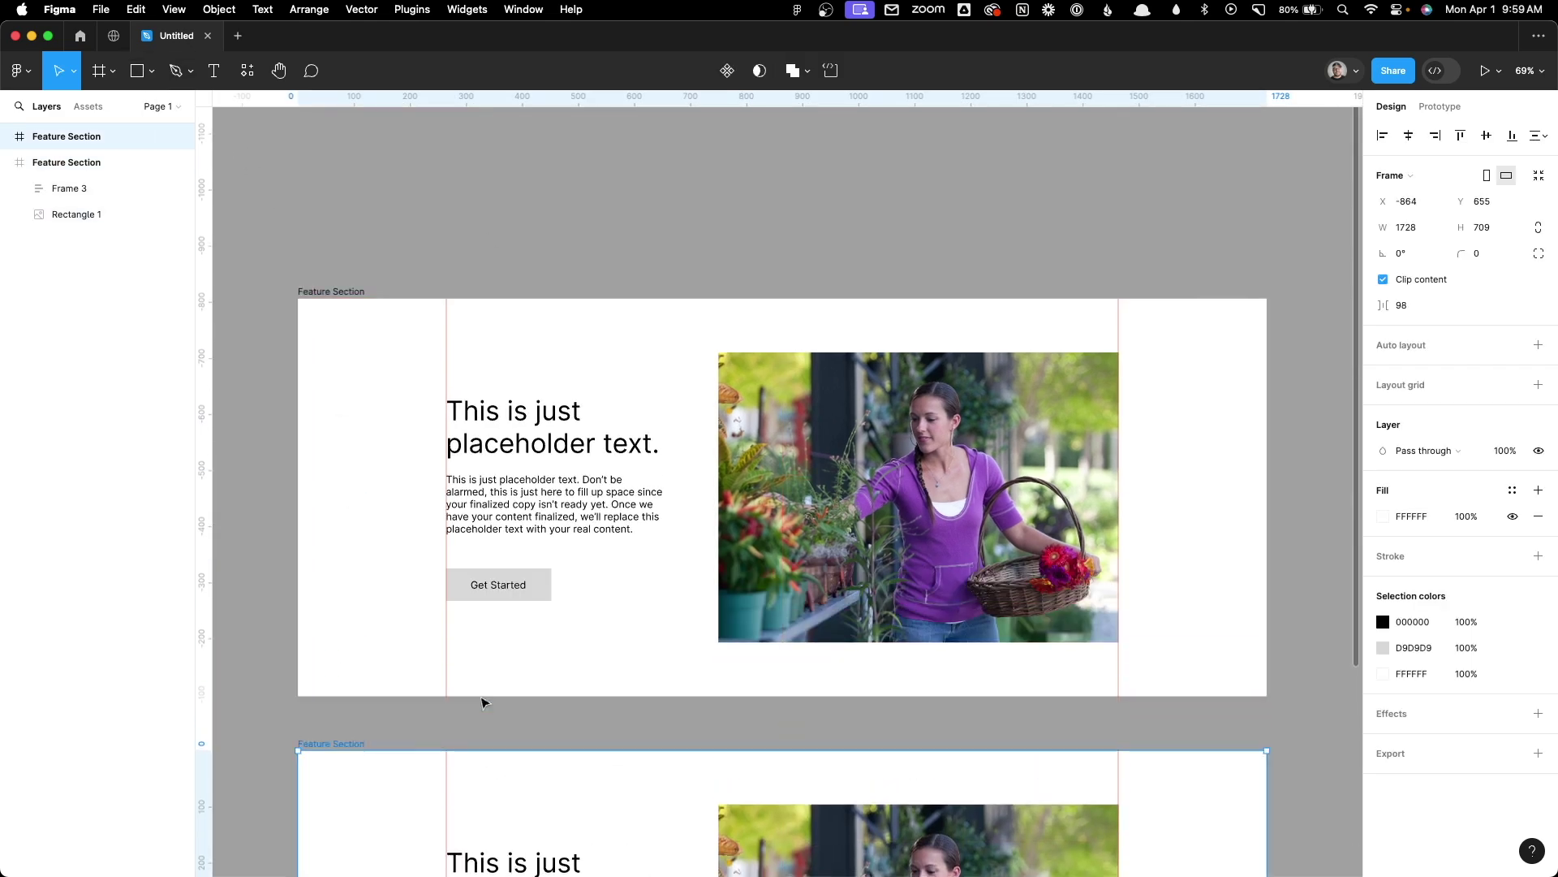
pyautogui.scroll(-5, 546, 649)
pyautogui.click(552, 558)
pyautogui.click(699, 560)
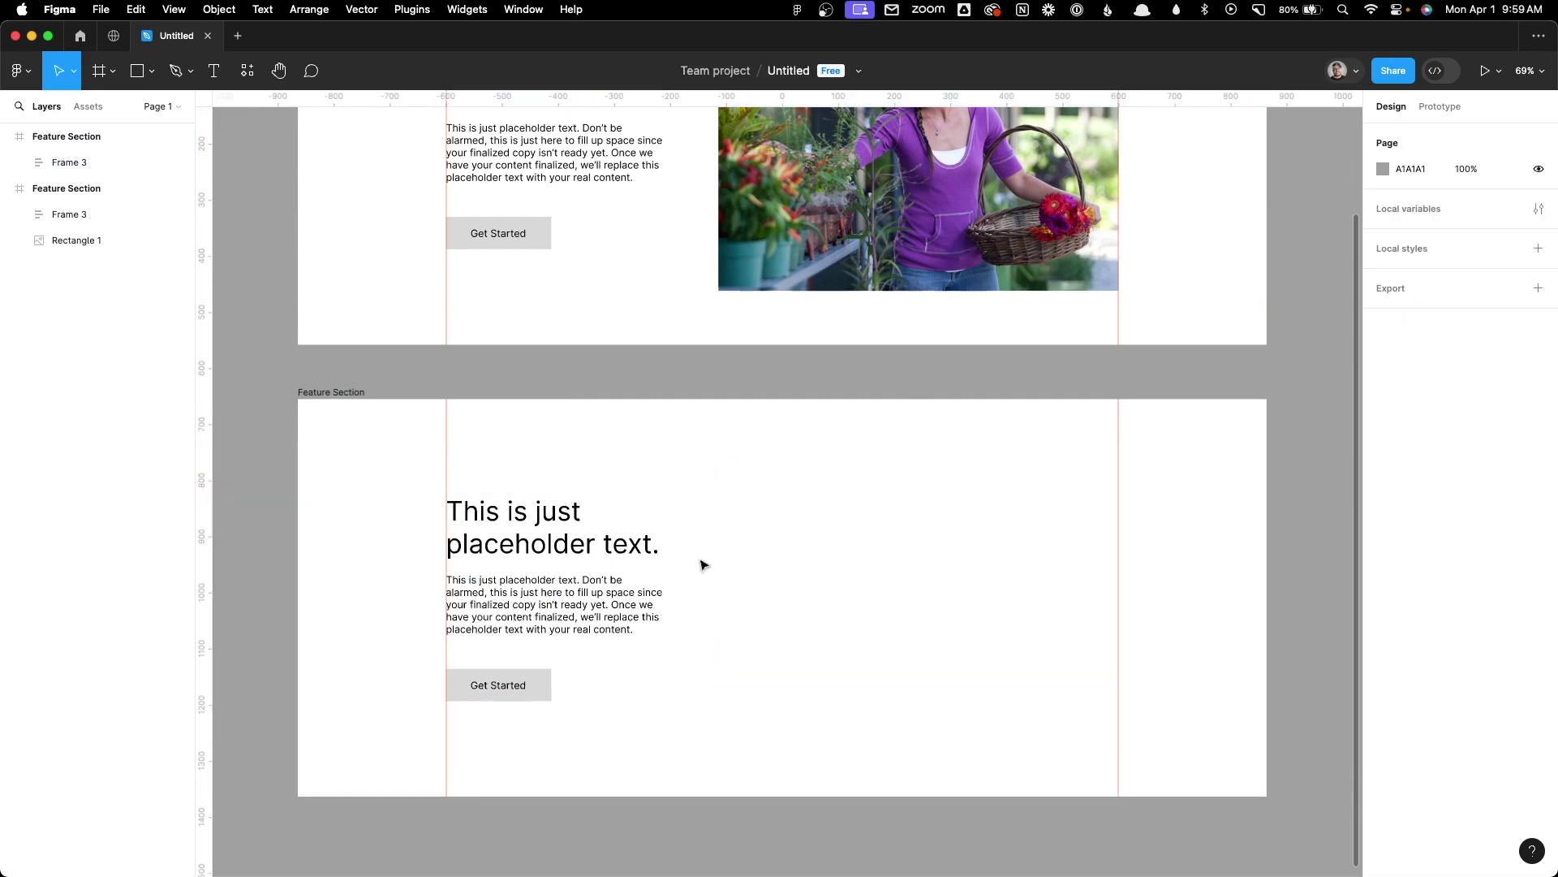
# - Draw a 1728 × 709 rectangle that covers the whole emptied Feature Section copy
pyautogui.click(137, 71)
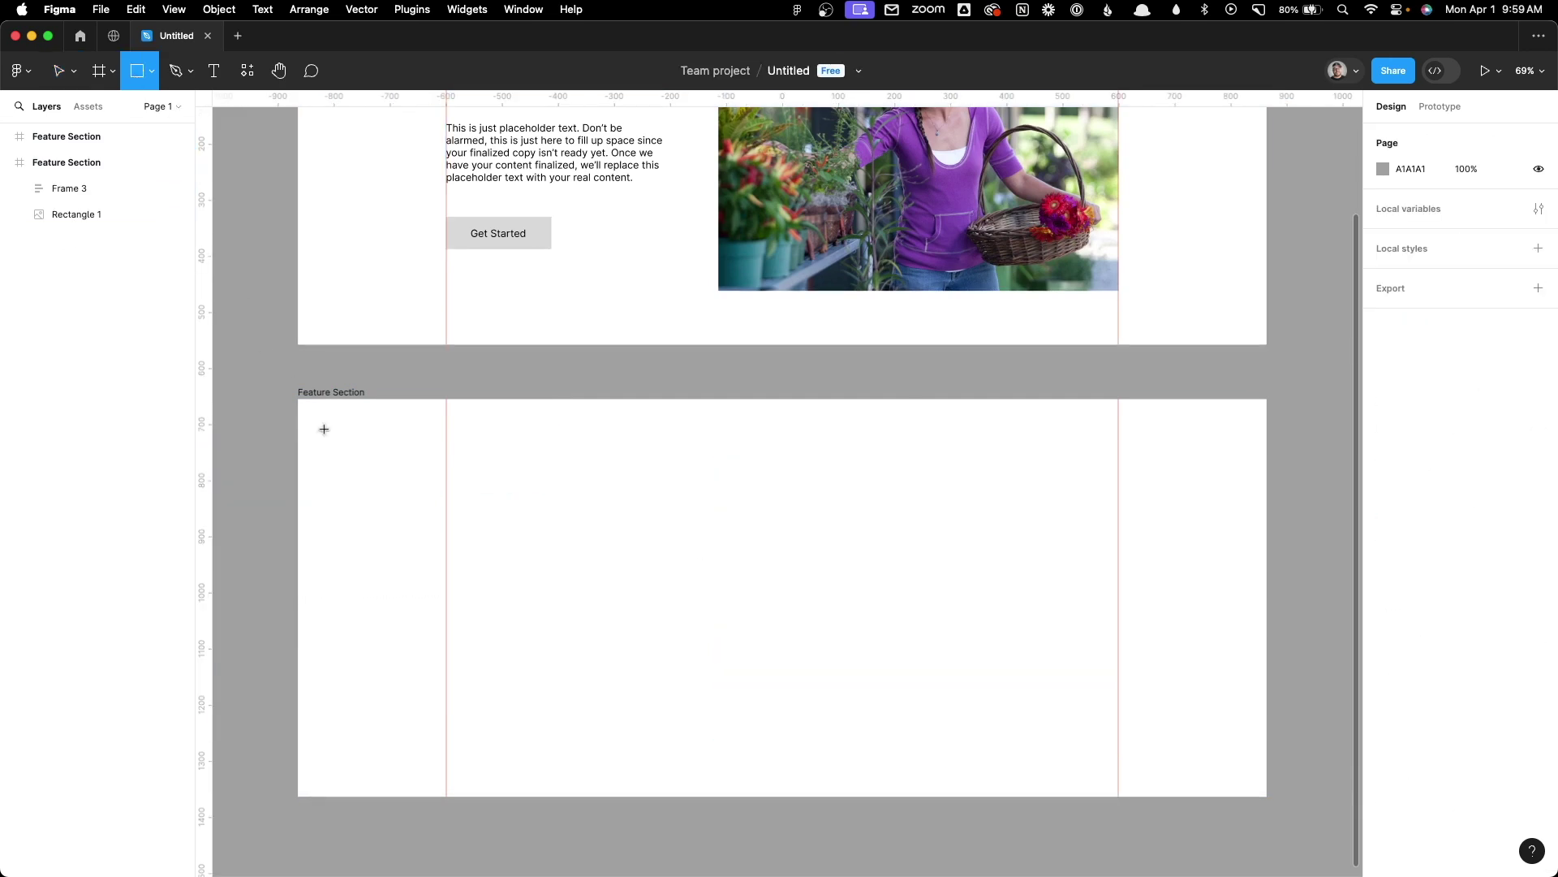
pyautogui.moveTo(298, 399); pyautogui.dragTo(1266, 799)
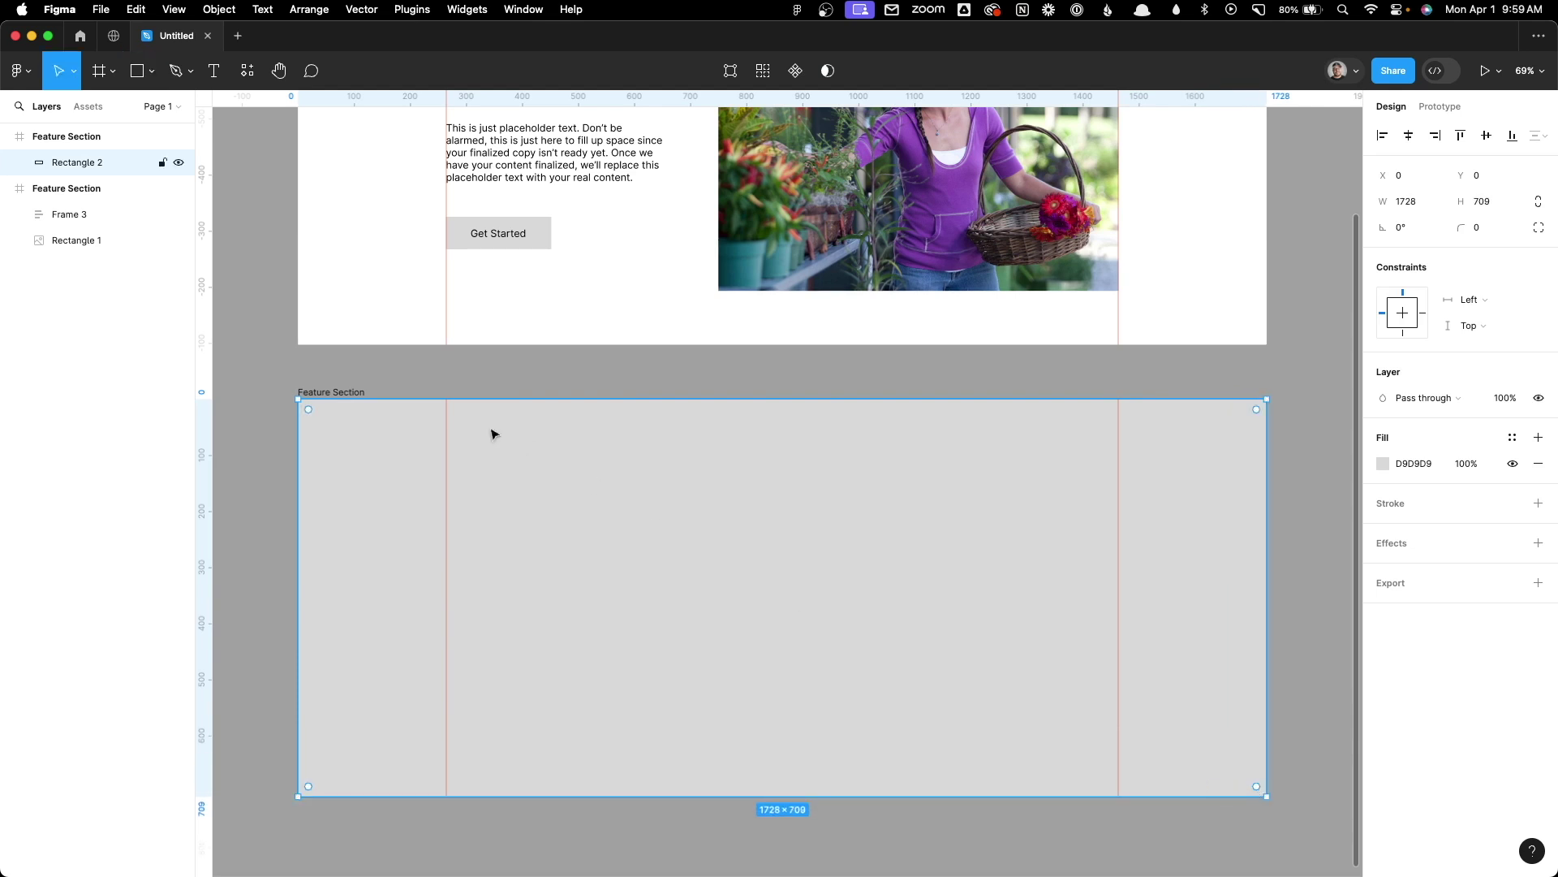
pyautogui.press('Escape')
# - Draw a 1200 × 626 rectangle between the two vertical guides in the copied frame and fill it with dark grey 606060
pyautogui.moveTo(446, 415)
pyautogui.mouseDown()
pyautogui.moveTo(996, 765)
pyautogui.moveTo(1117, 766)
pyautogui.mouseUp()
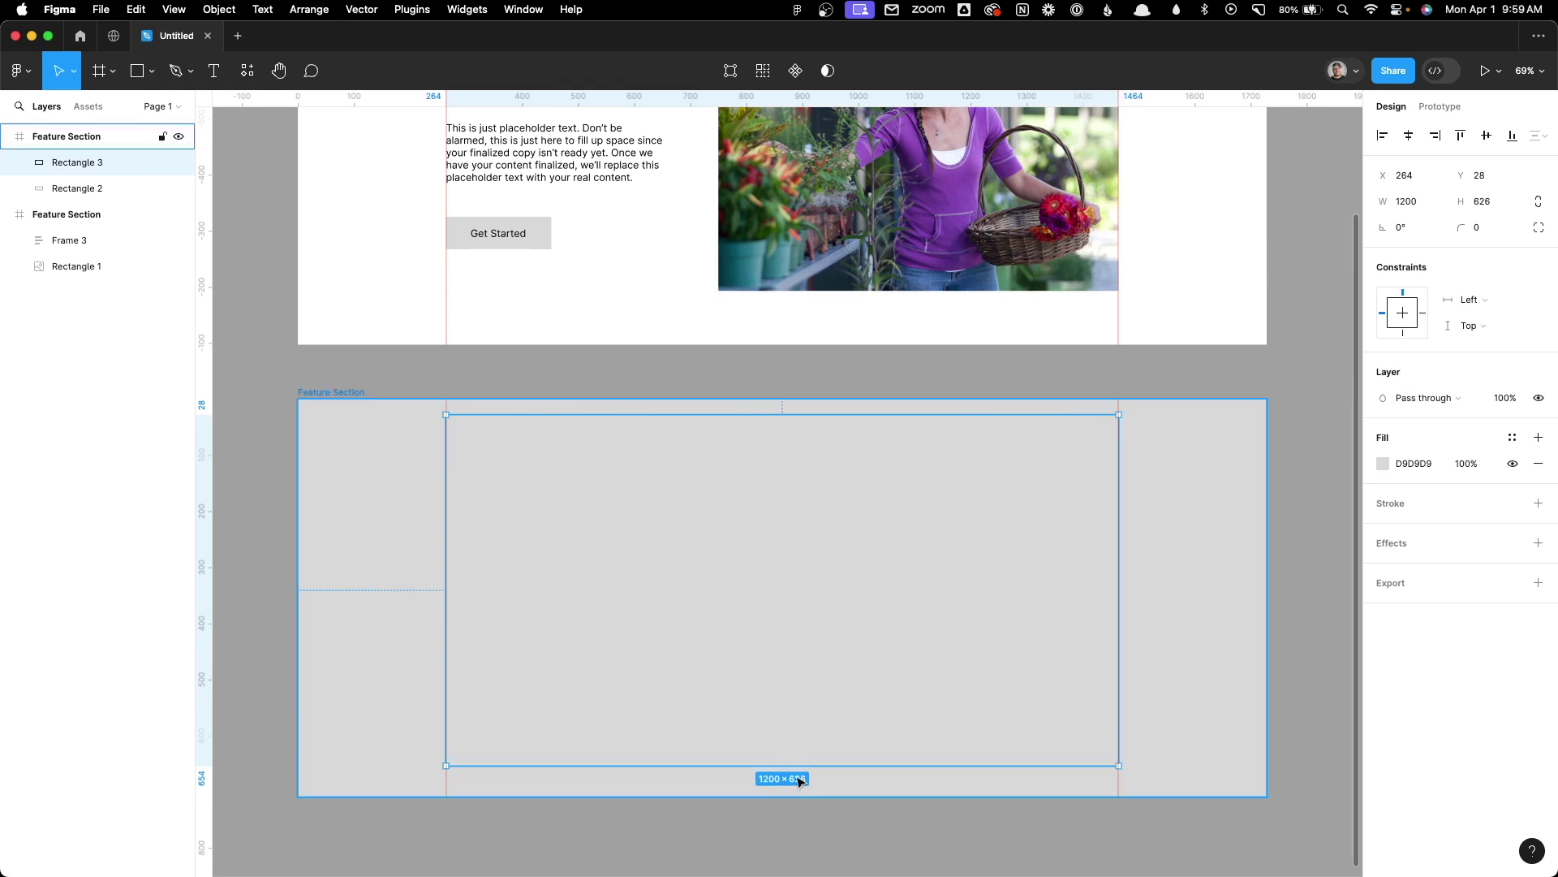
pyautogui.click(1382, 467)
pyautogui.click(1383, 469)
pyautogui.click(1383, 469)
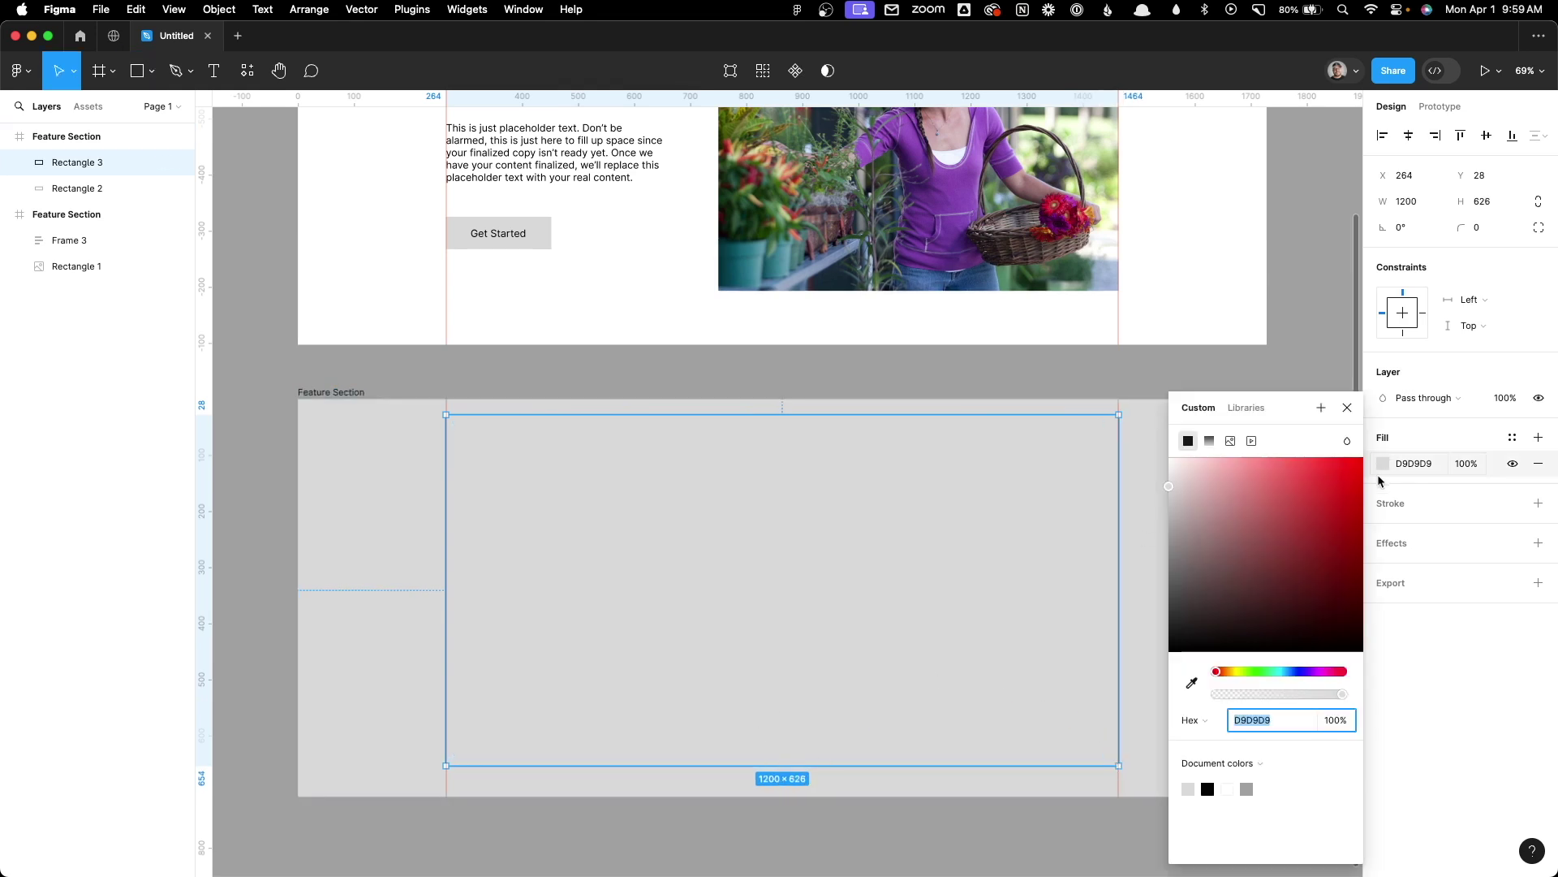
pyautogui.moveTo(1207, 546); pyautogui.dragTo(1170, 563)
pyautogui.click(1249, 381)
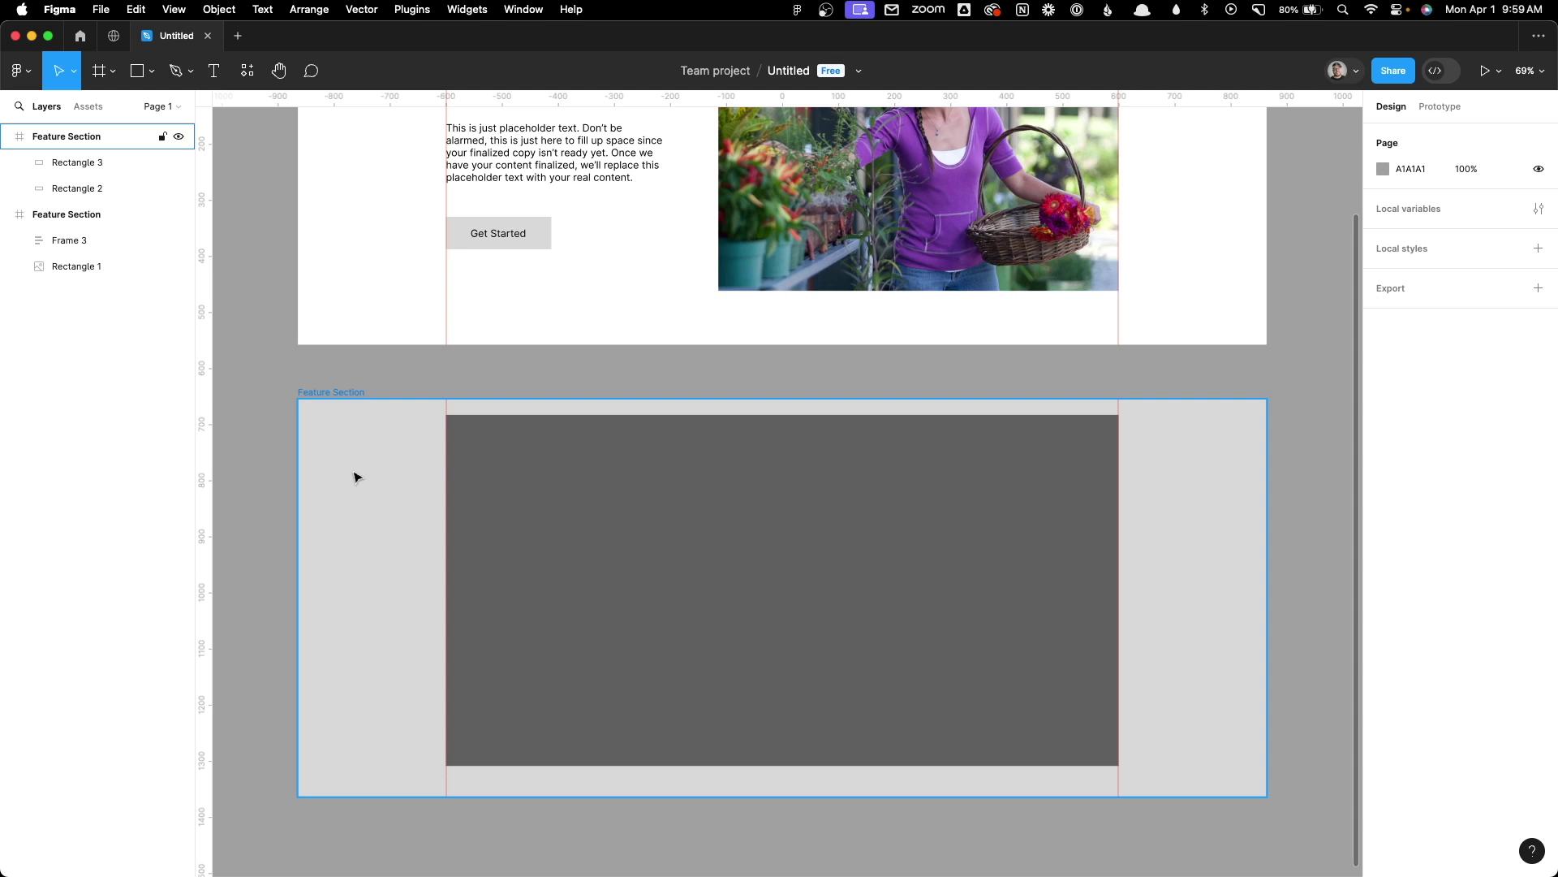
# - Enlarge the original section's image to 978 × 709 so it spans the frame's full height and reaches its right edge
pyautogui.click(747, 567)
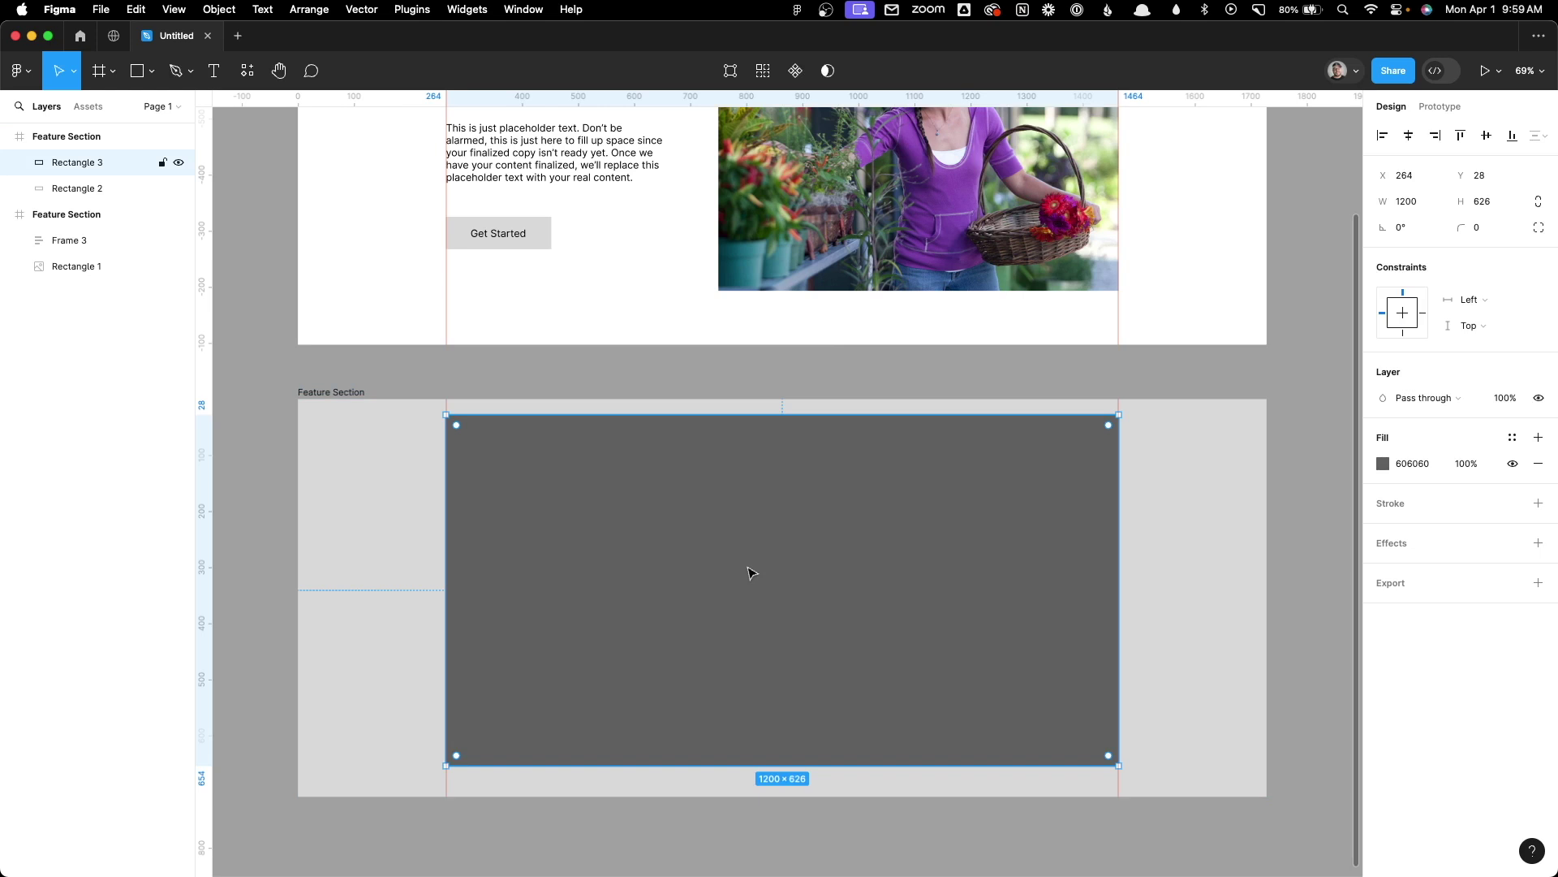
pyautogui.scroll(3, 748, 573)
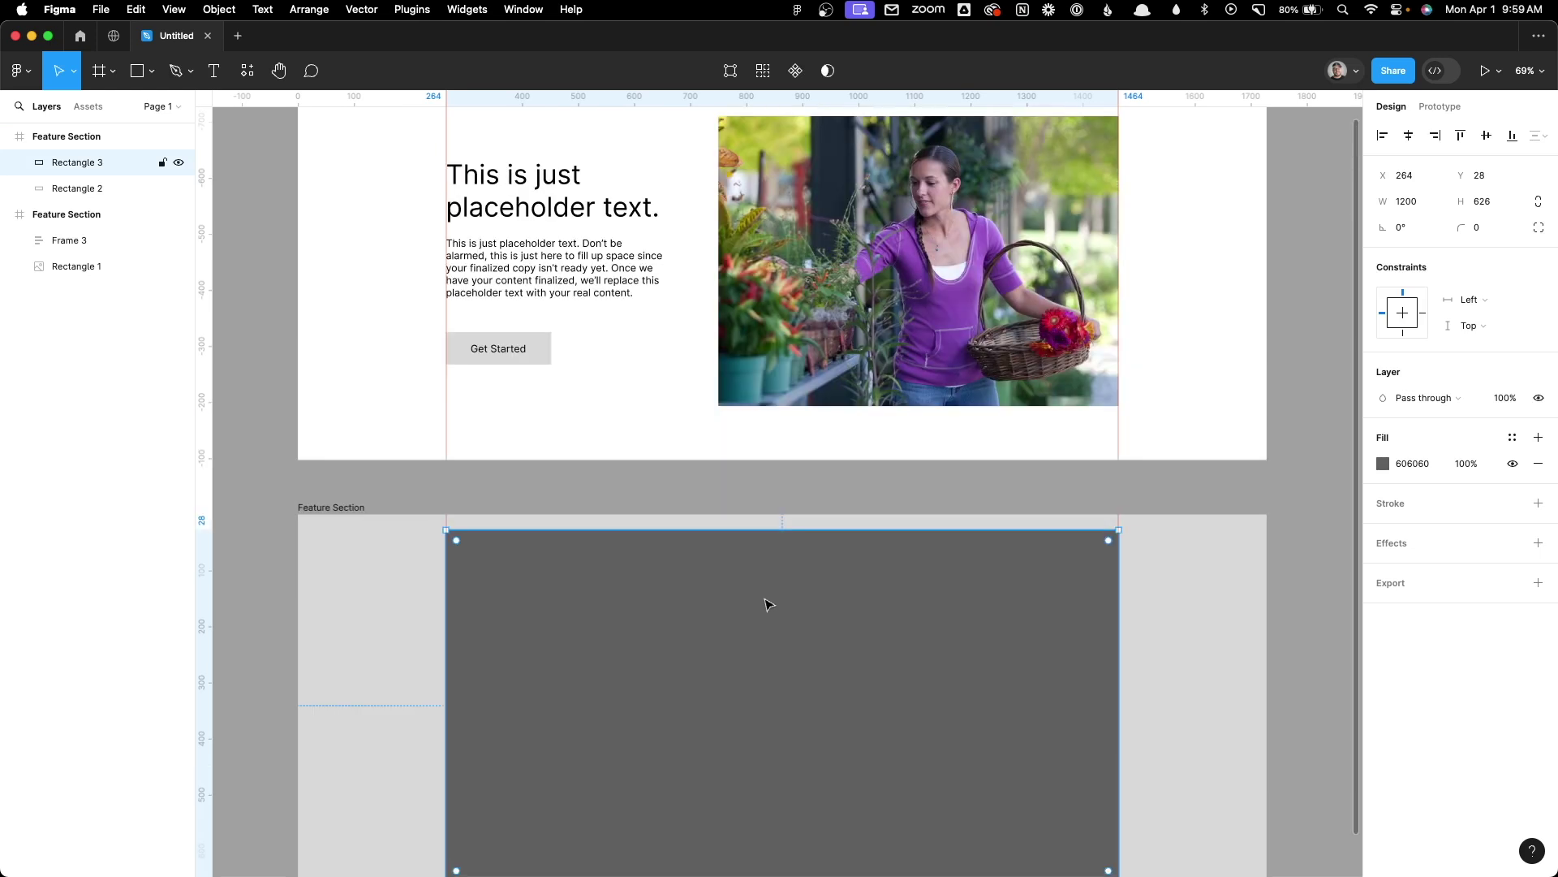
pyautogui.scroll(4, 768, 605)
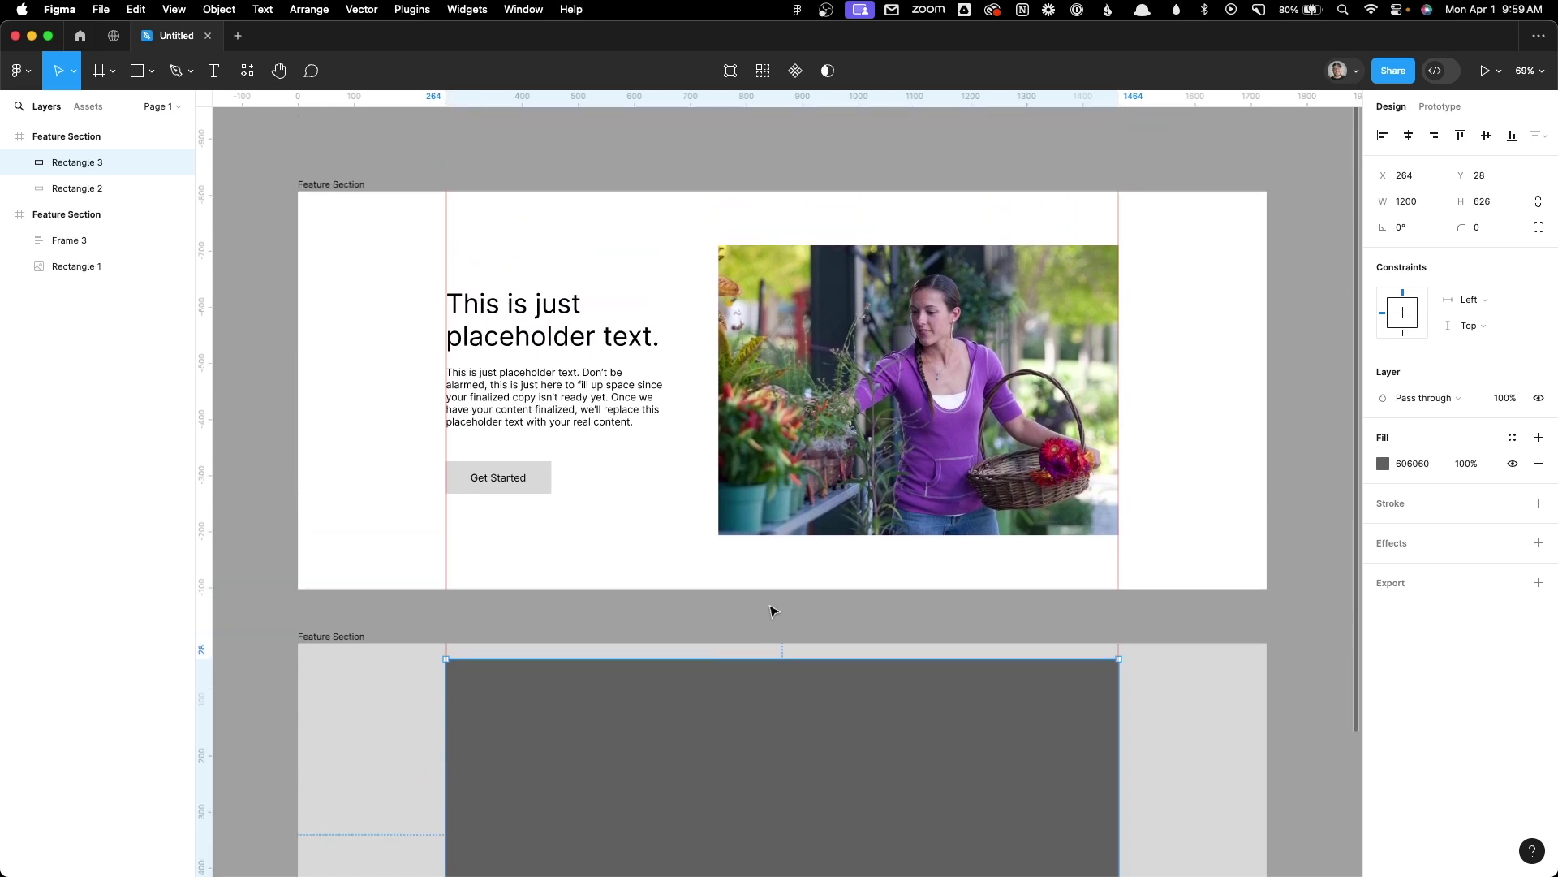
pyautogui.click(822, 635)
pyautogui.click(940, 426)
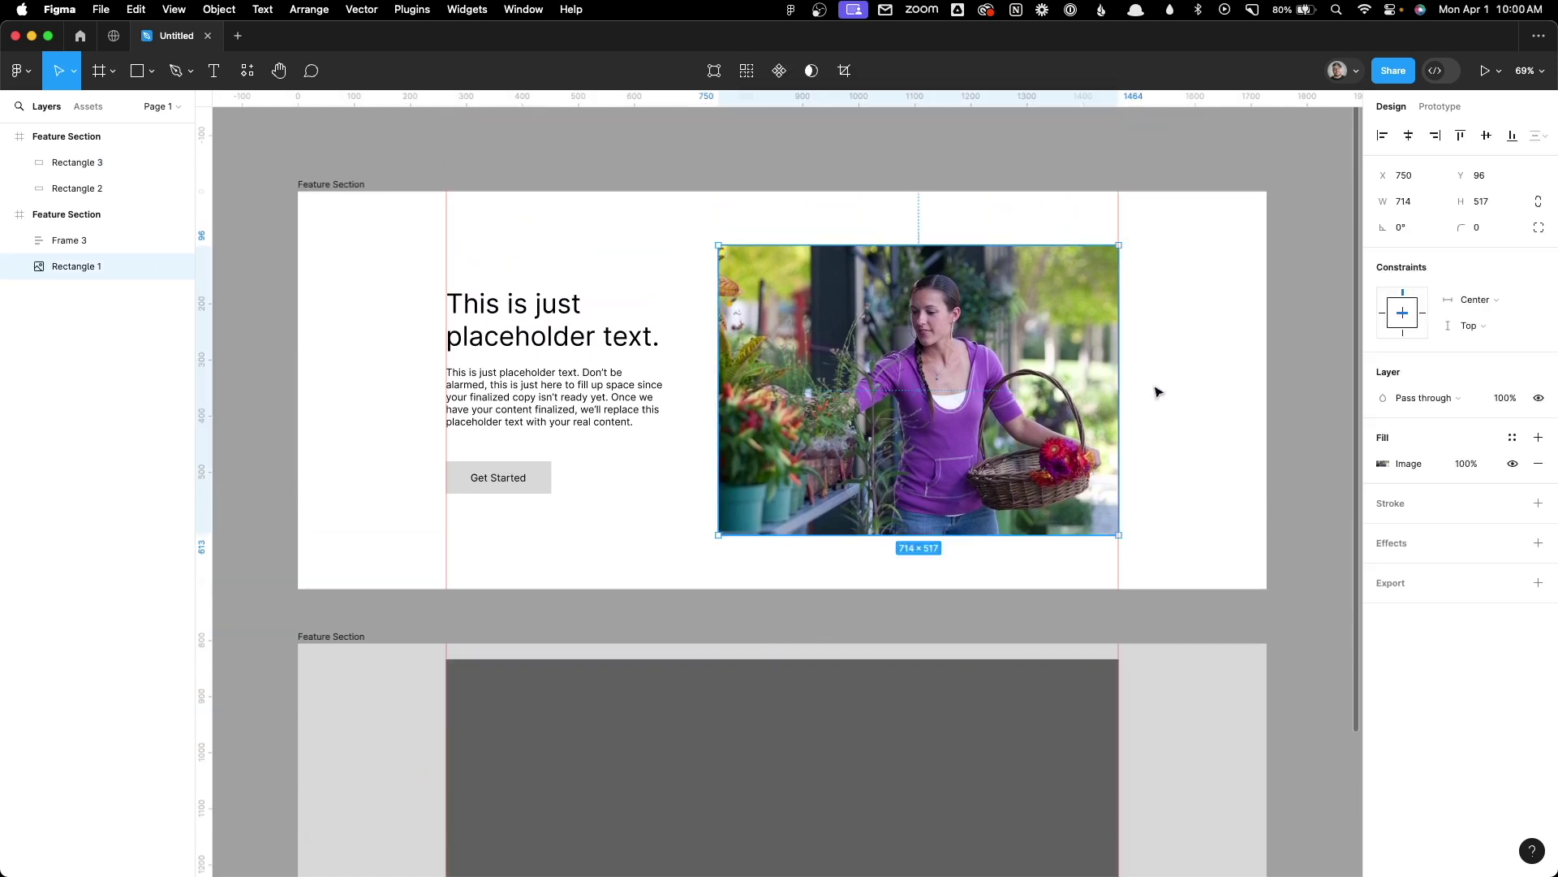
pyautogui.moveTo(1119, 388); pyautogui.dragTo(1264, 371)
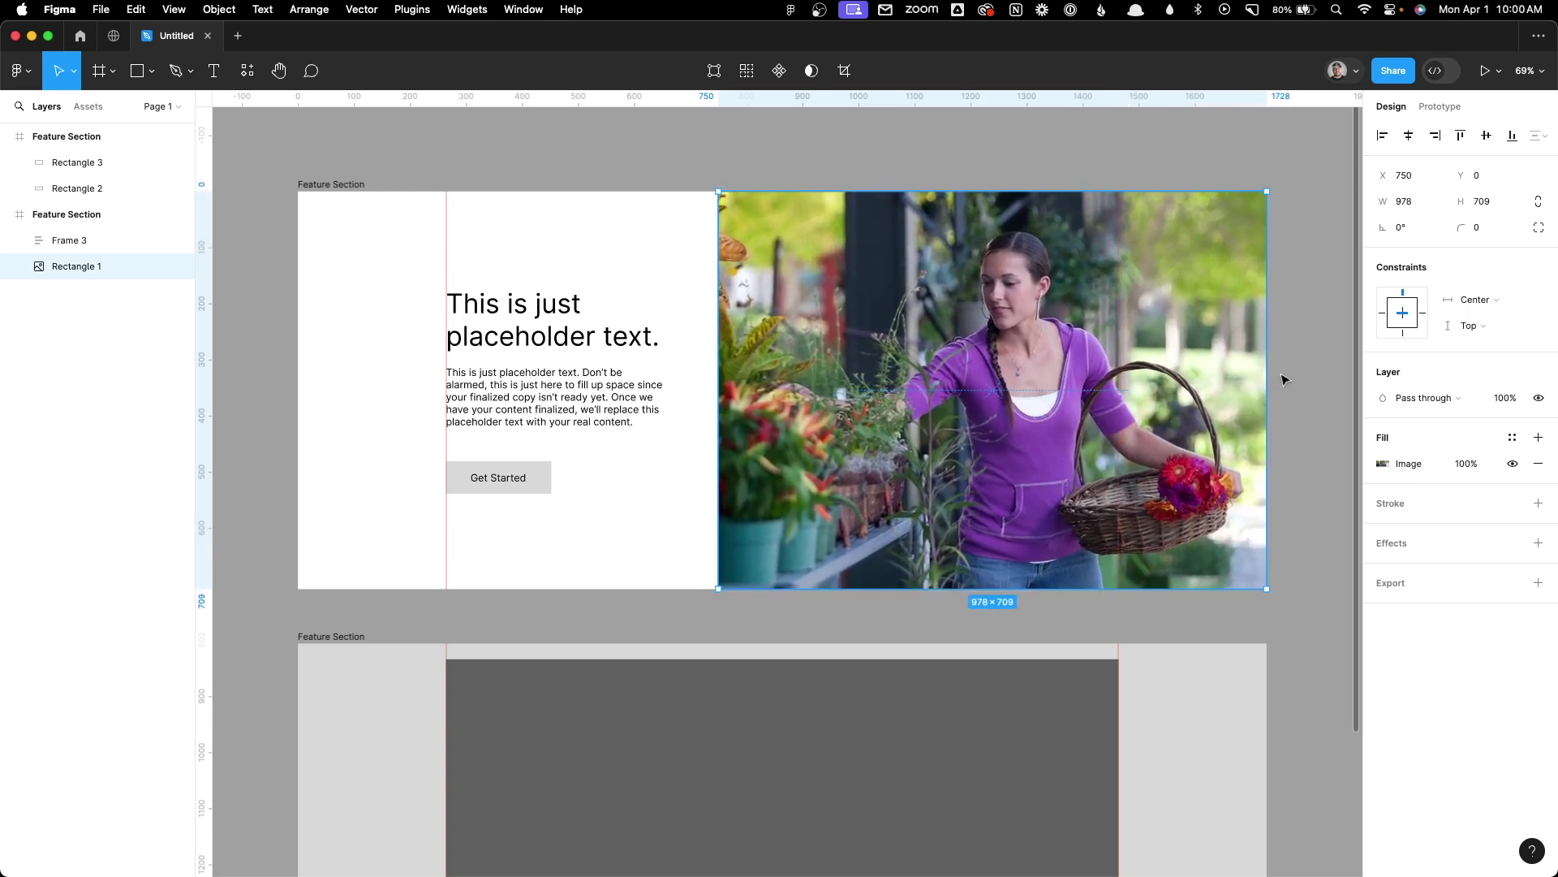
pyautogui.click(1304, 373)
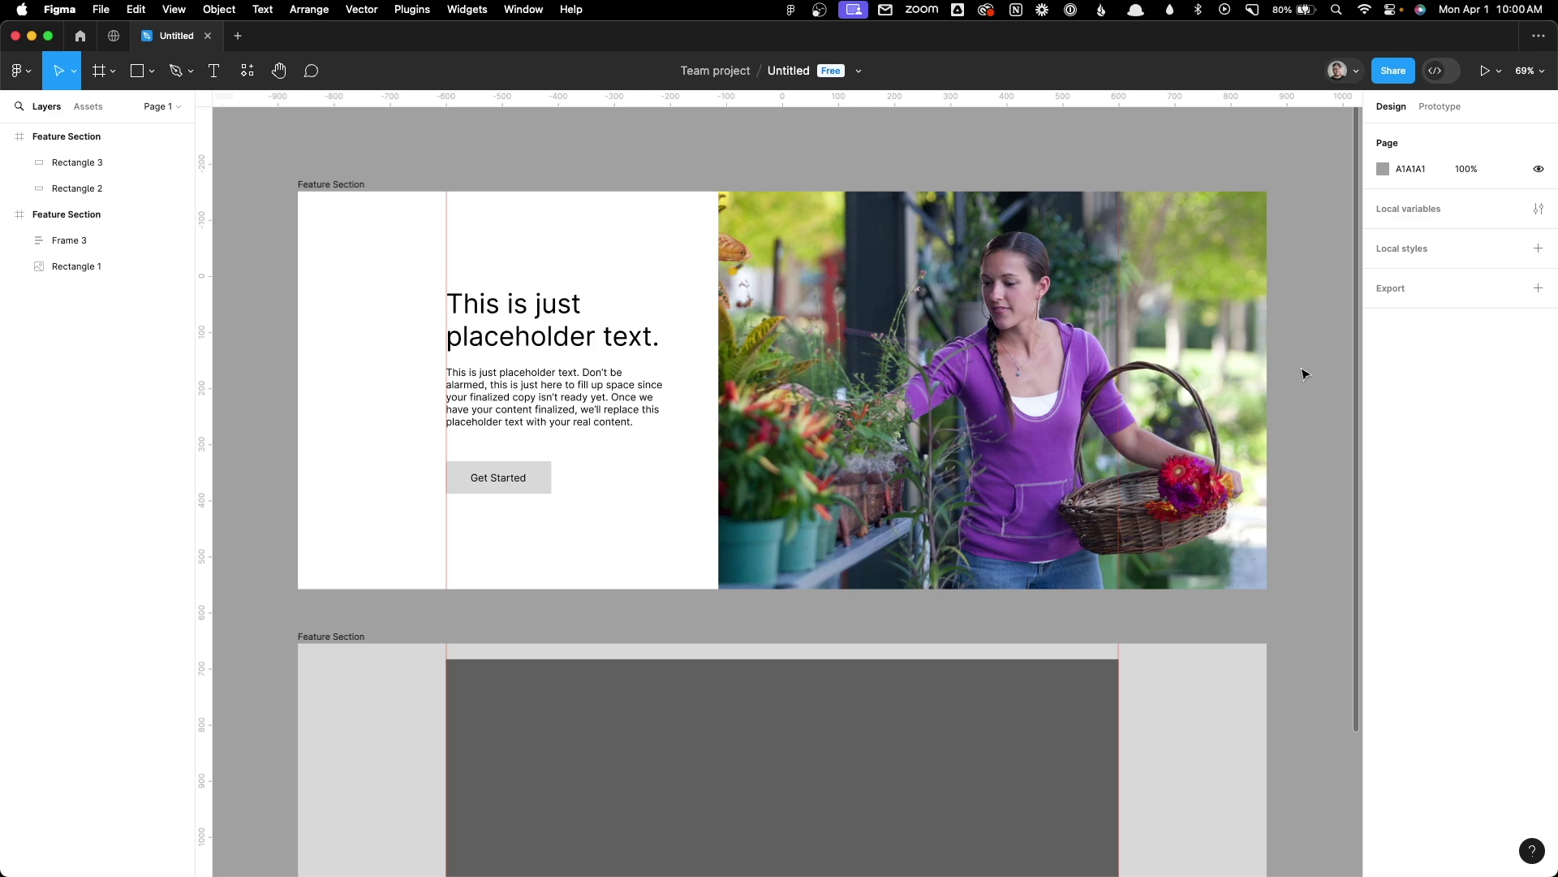
# - Delete the dark grey rectangle from the lower Feature Section frame
pyautogui.scroll(-5, 958, 467)
pyautogui.click(612, 560)
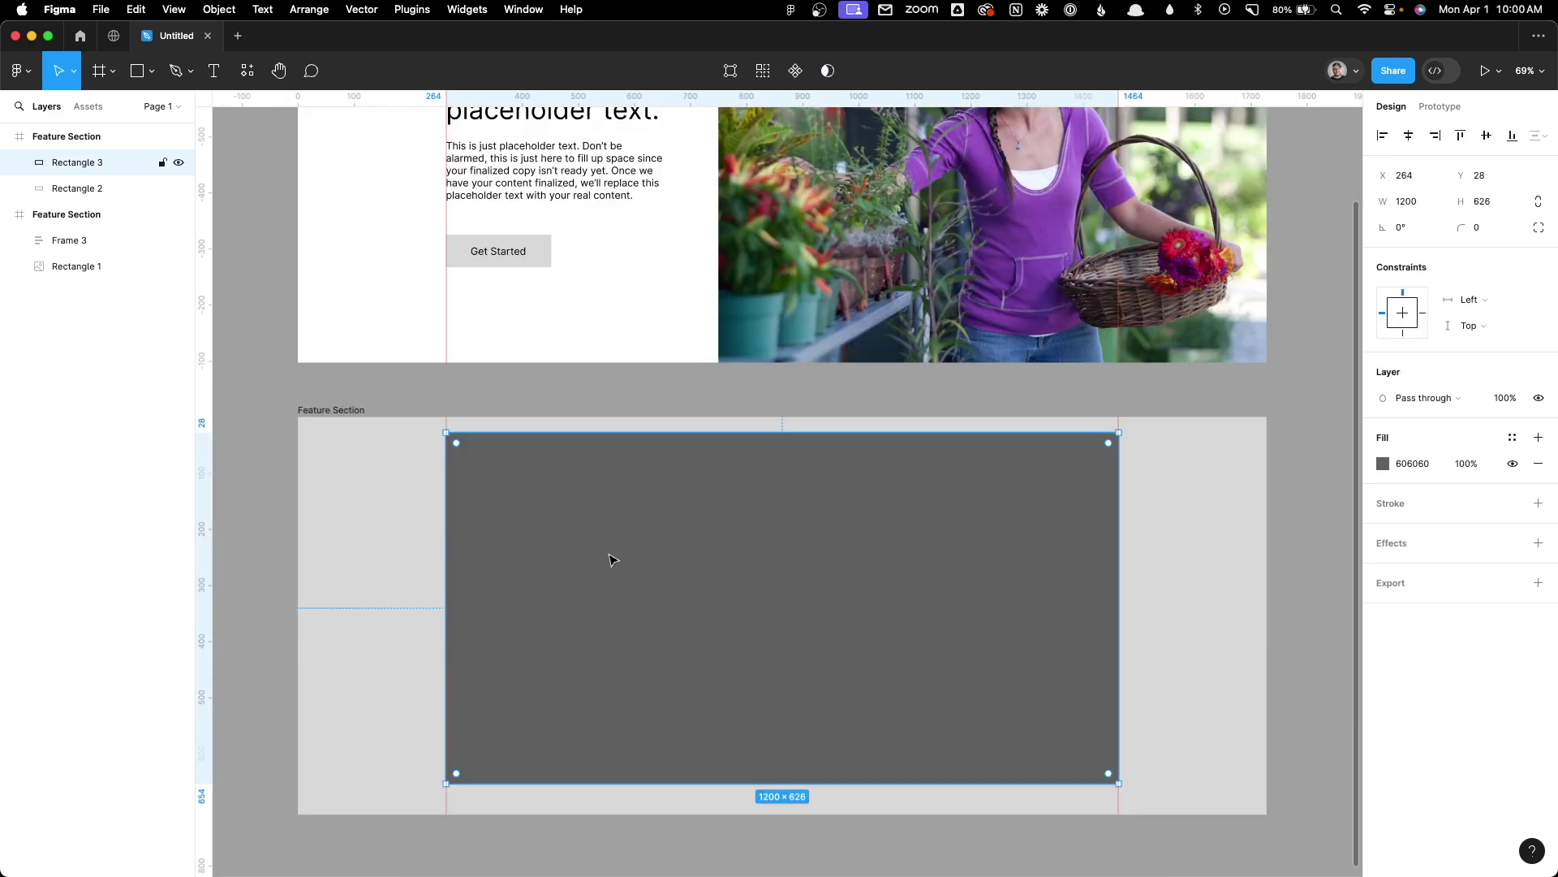
pyautogui.press('Delete')
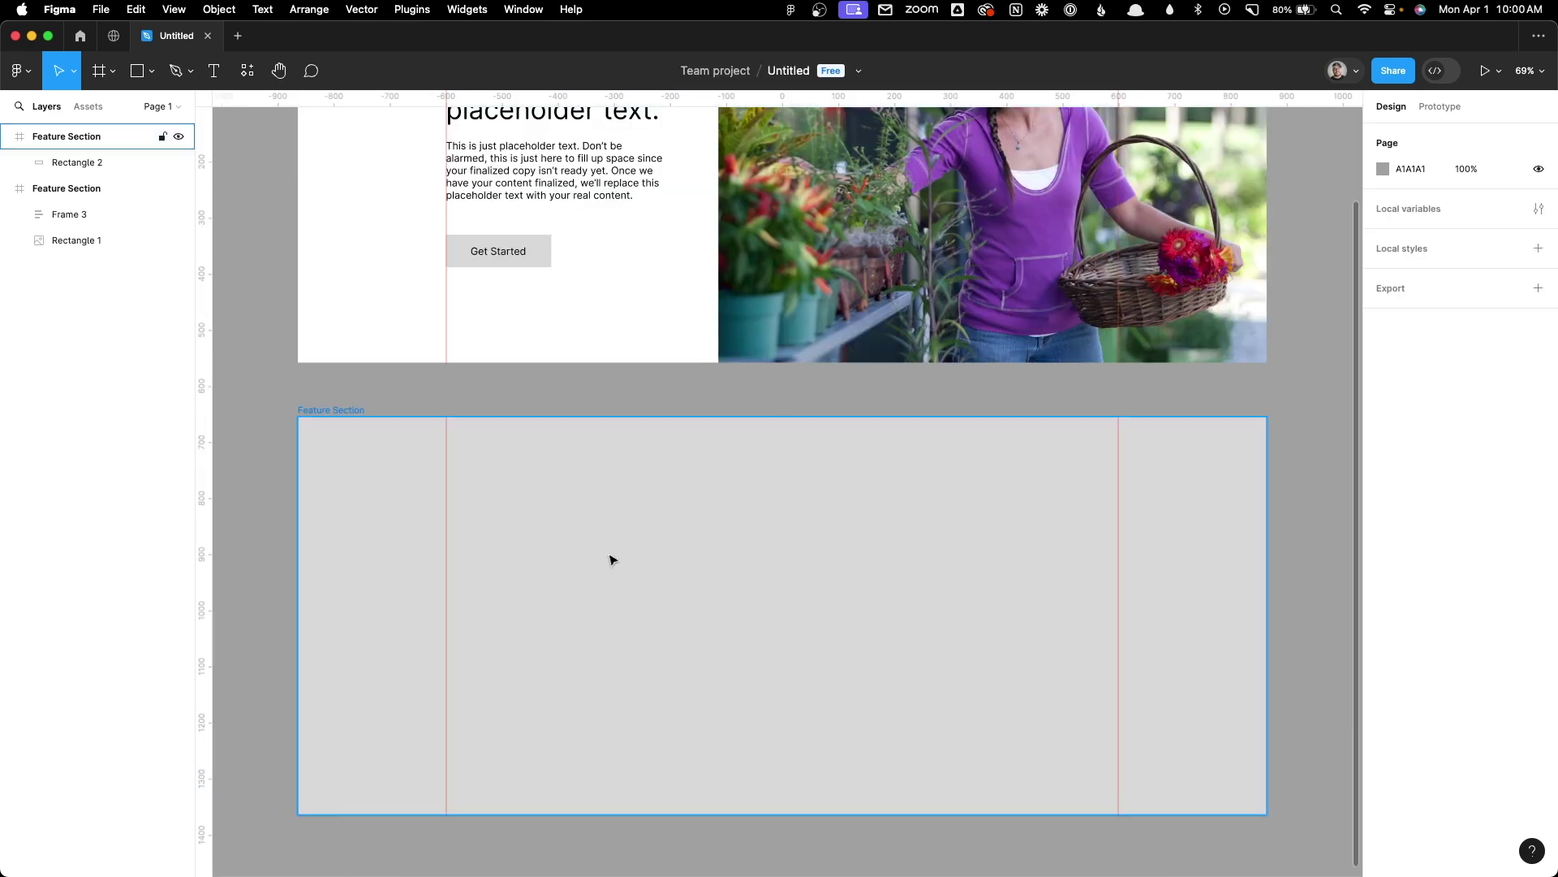
# - Draw a 1464 × 494 rectangle from the left guide to the right edge of the lower Feature Section frame
pyautogui.click(403, 561)
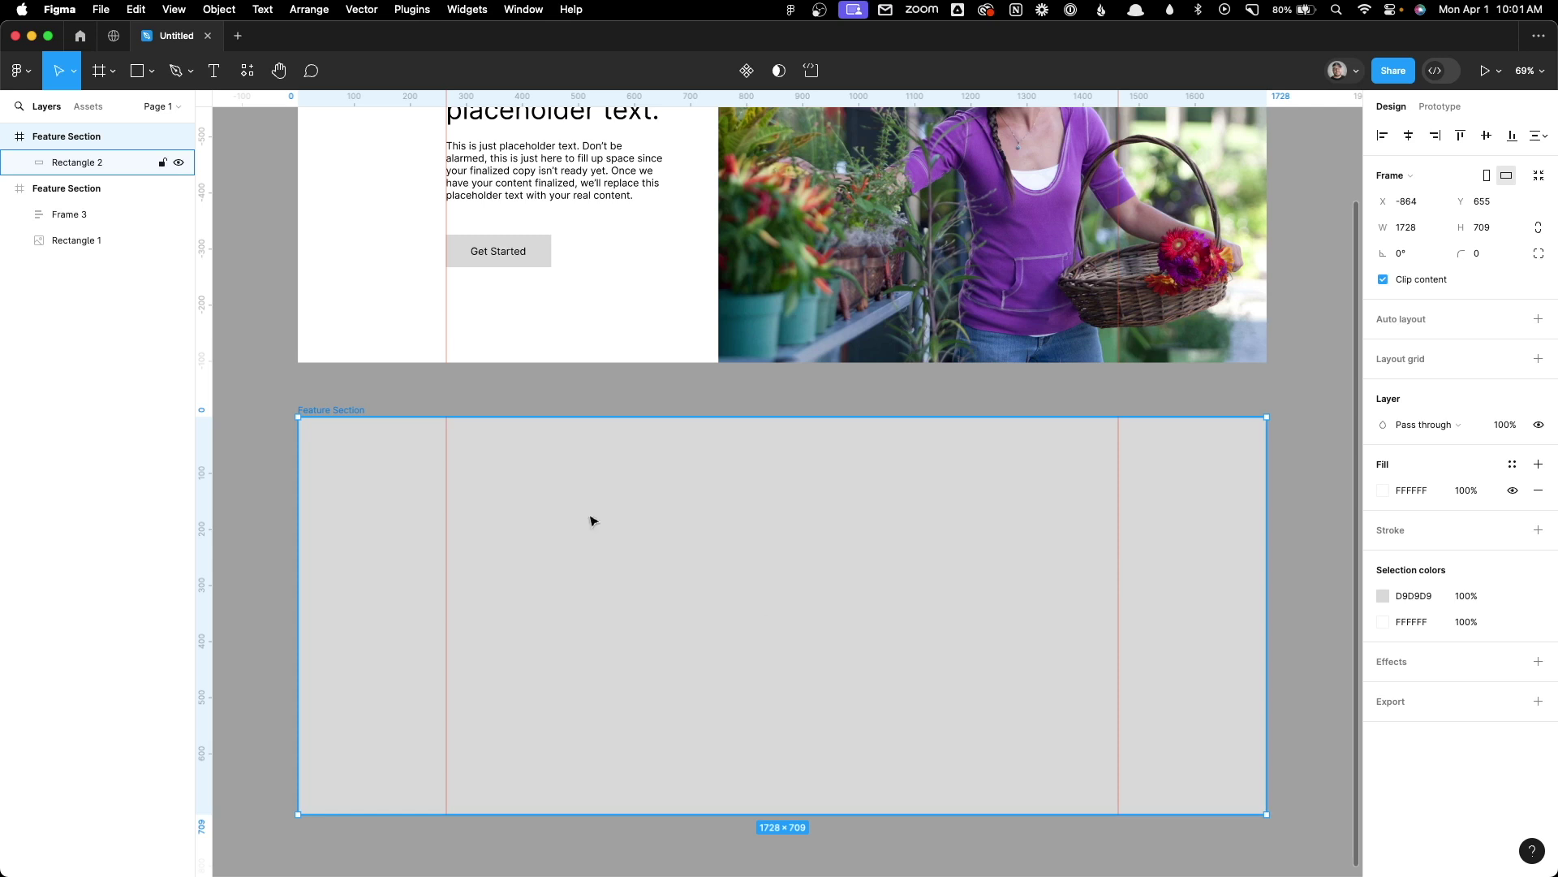
pyautogui.click(136, 70)
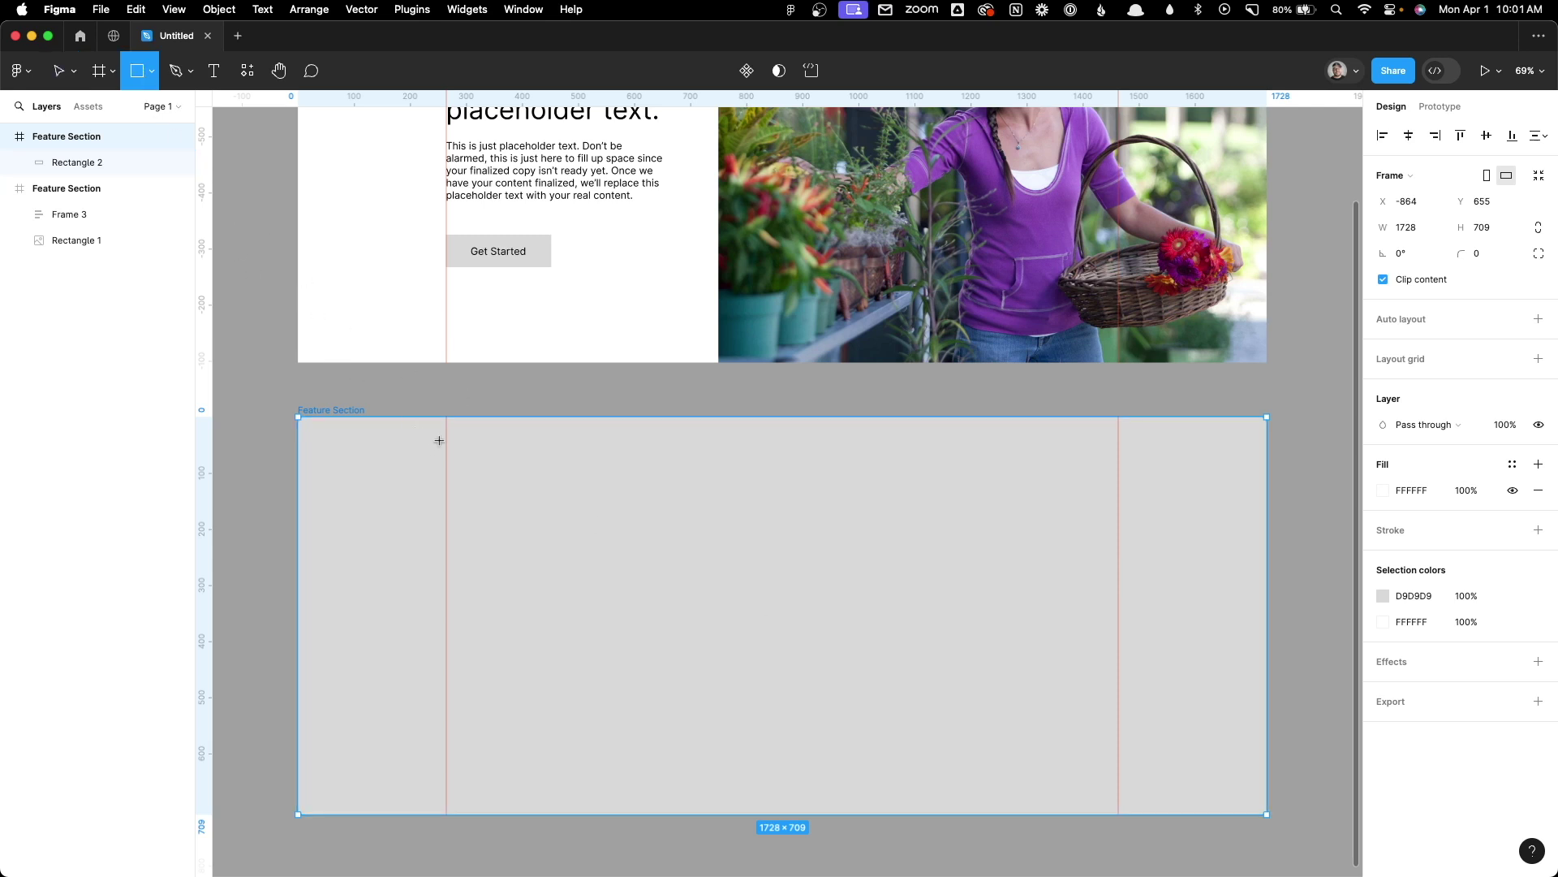
pyautogui.moveTo(445, 438)
pyautogui.mouseDown()
pyautogui.moveTo(693, 623)
pyautogui.moveTo(956, 691)
pyautogui.moveTo(1263, 715)
pyautogui.mouseUp()
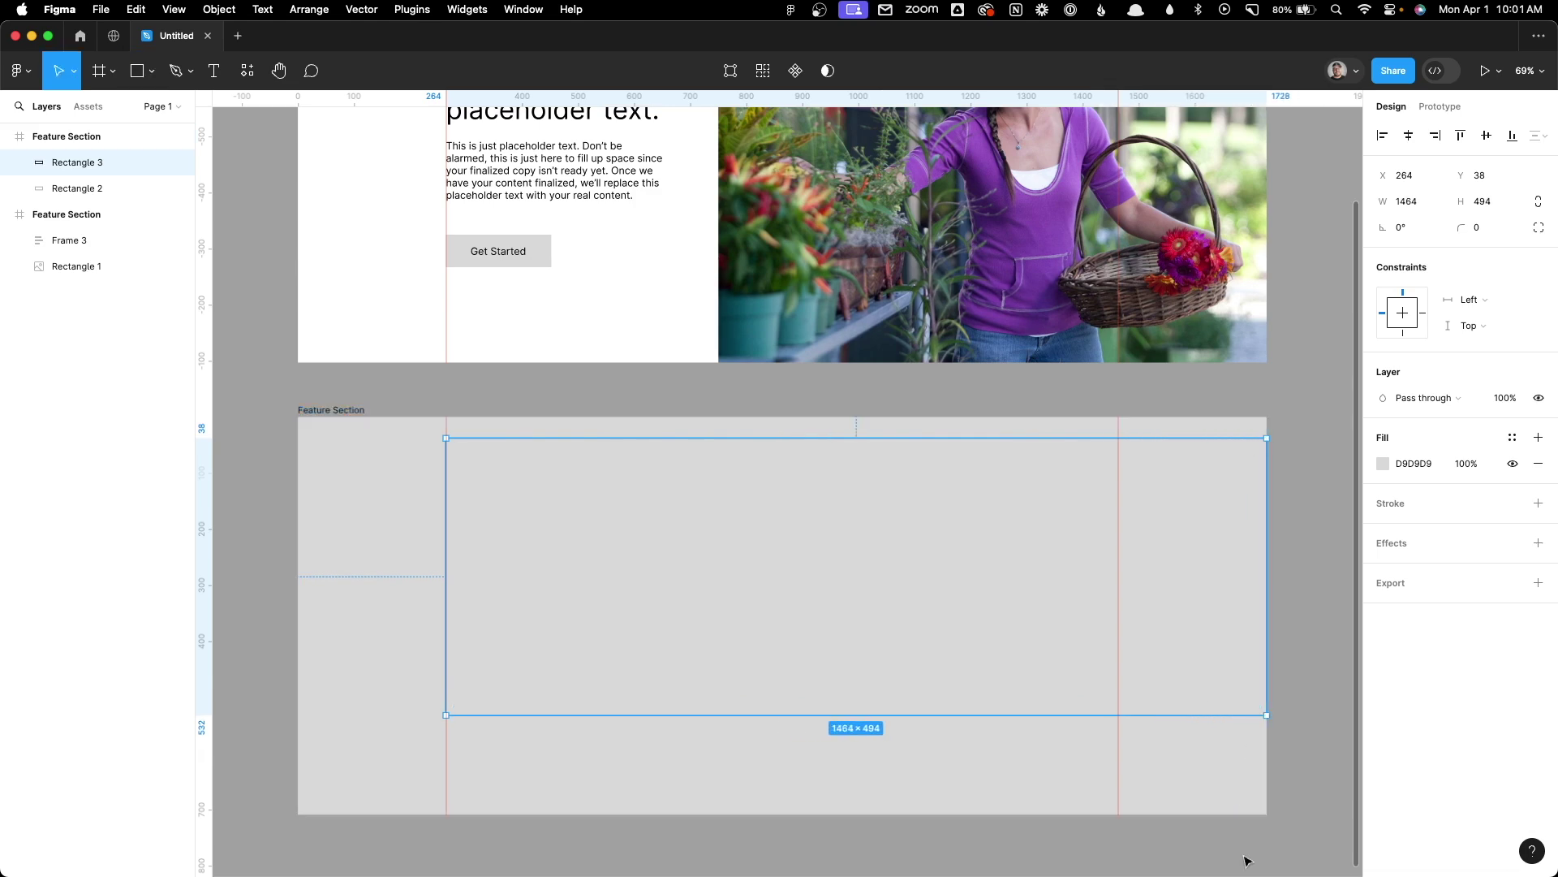
pyautogui.scroll(3, 1238, 852)
pyautogui.scroll(-2, 925, 699)
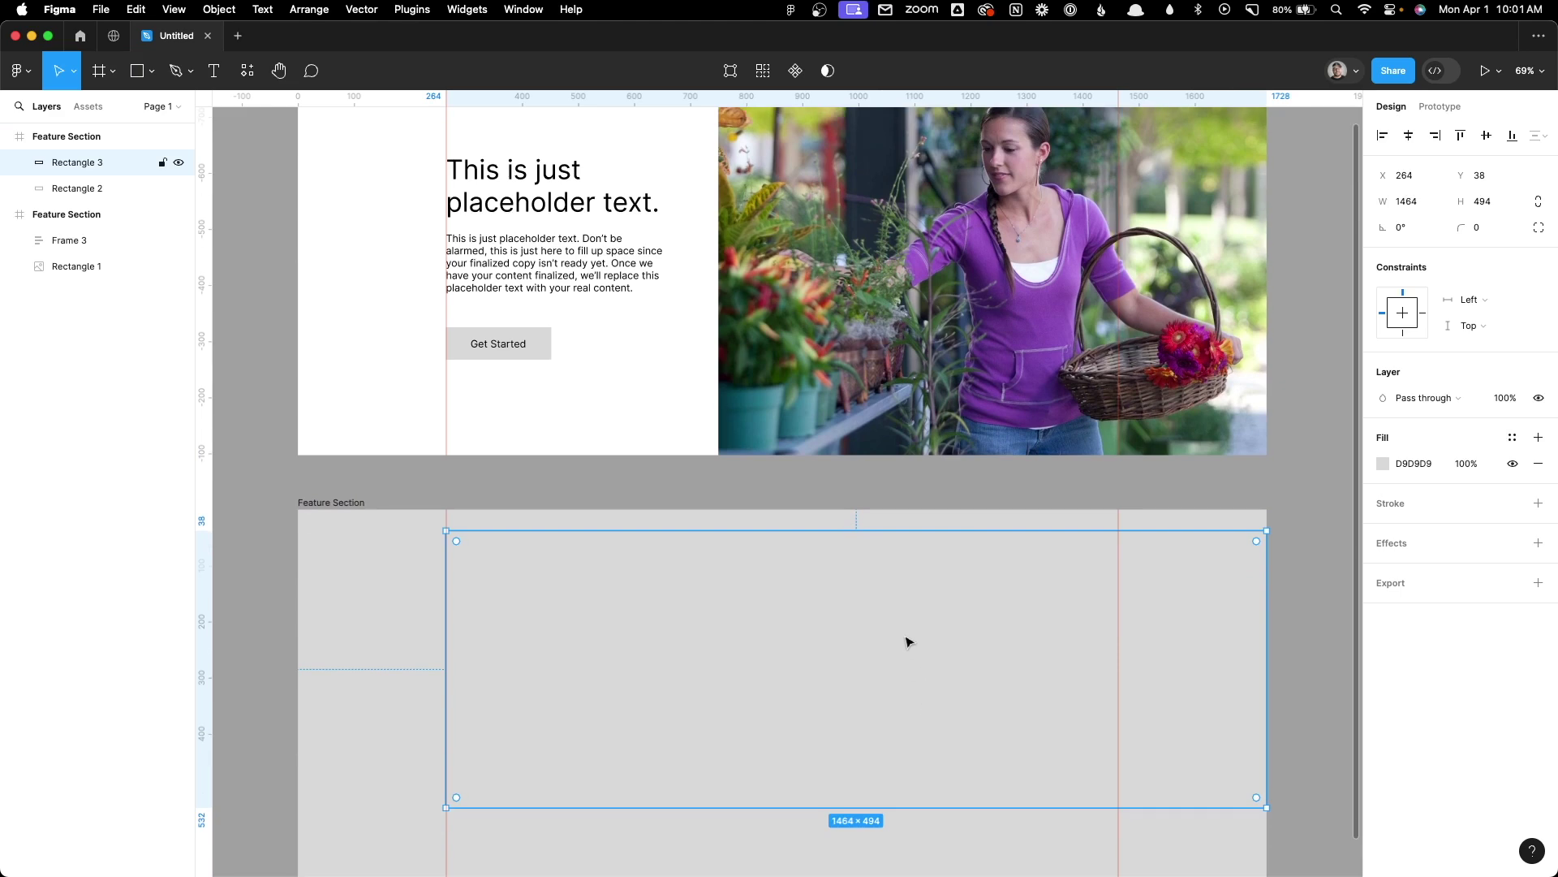
# - Delete the 1464 × 494 rectangle from the lower frame
pyautogui.press('Delete')
pyautogui.scroll(-2, 907, 640)
pyautogui.scroll(-1, 673, 560)
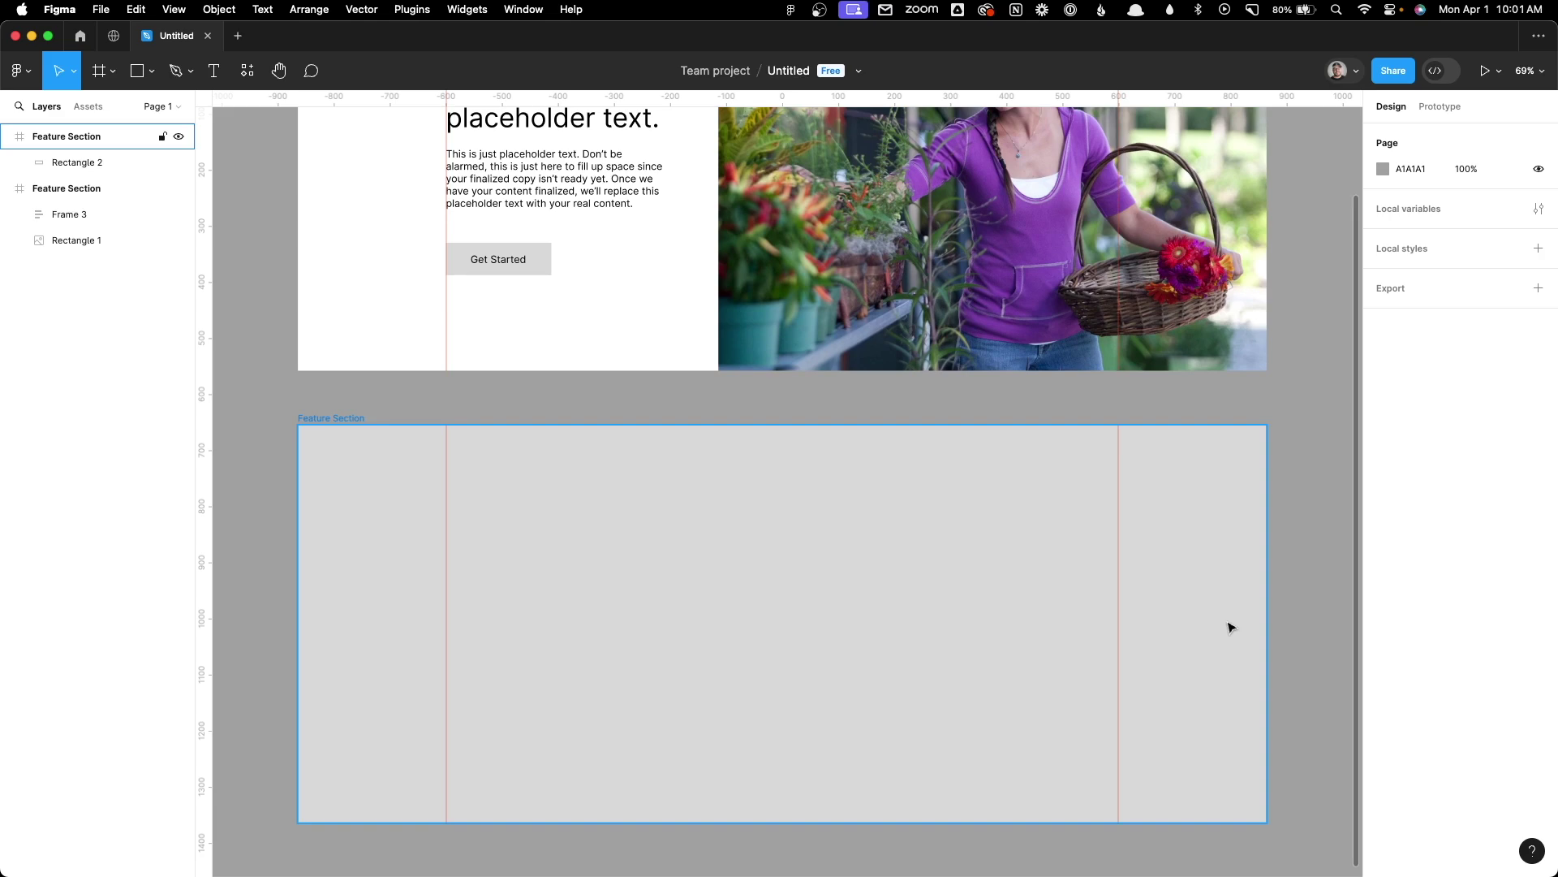
# - Examine the text block and full-bleed image that make up the upper Feature Section
pyautogui.scroll(4, 1233, 633)
pyautogui.click(528, 349)
pyautogui.click(775, 367)
pyautogui.click(538, 305)
pyautogui.press('Escape')
pyautogui.click(477, 399)
pyautogui.click(912, 345)
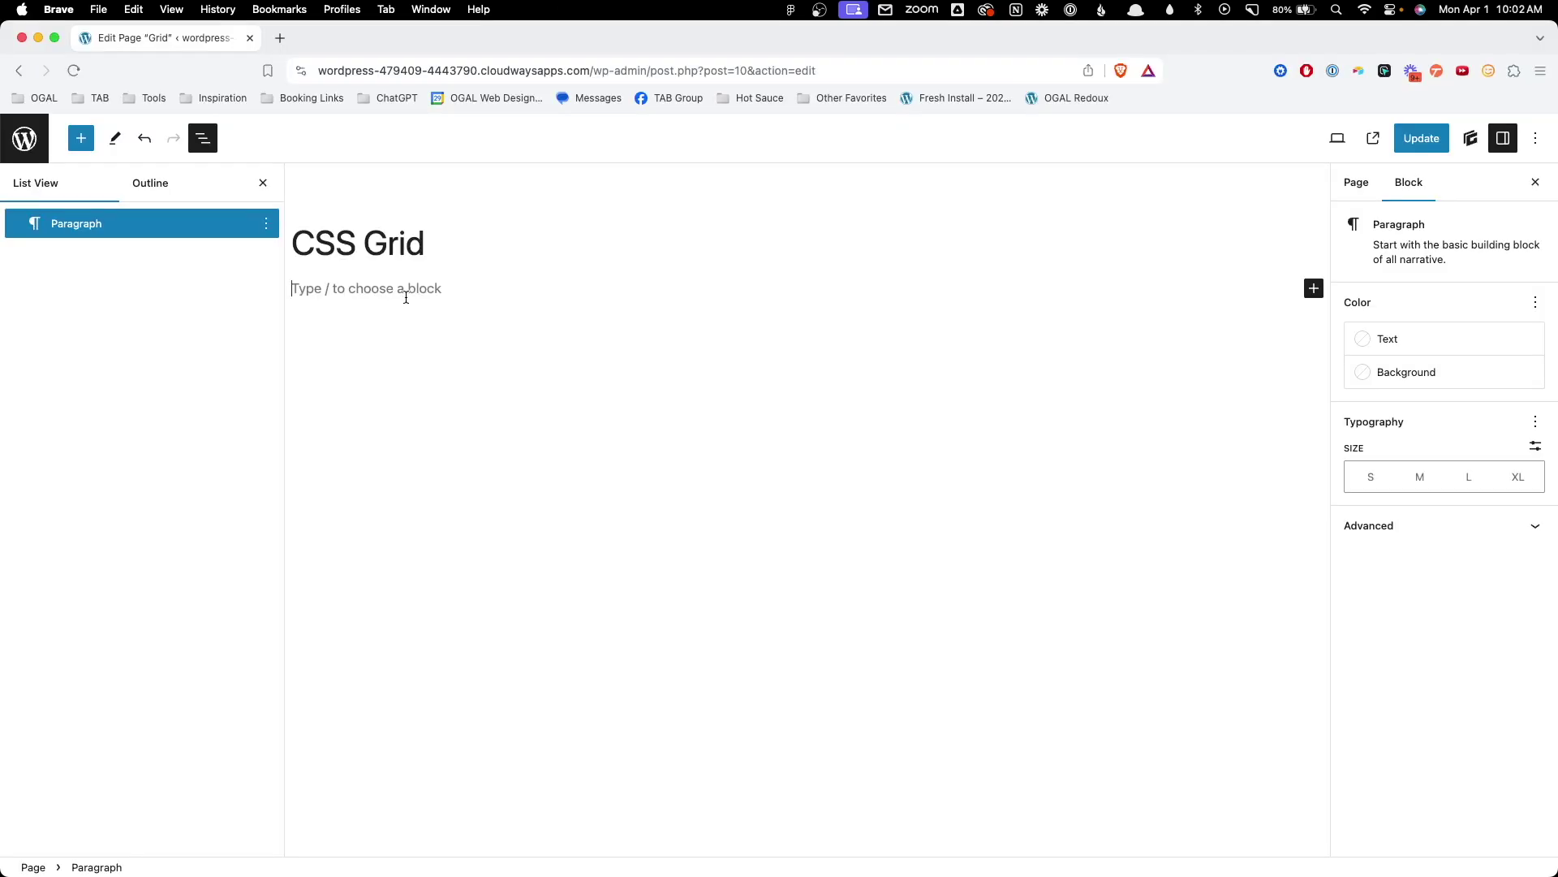
# - In the browser's WordPress page editor, insert a Container block below the CSS Grid title and label it Section
pyautogui.write('/con')
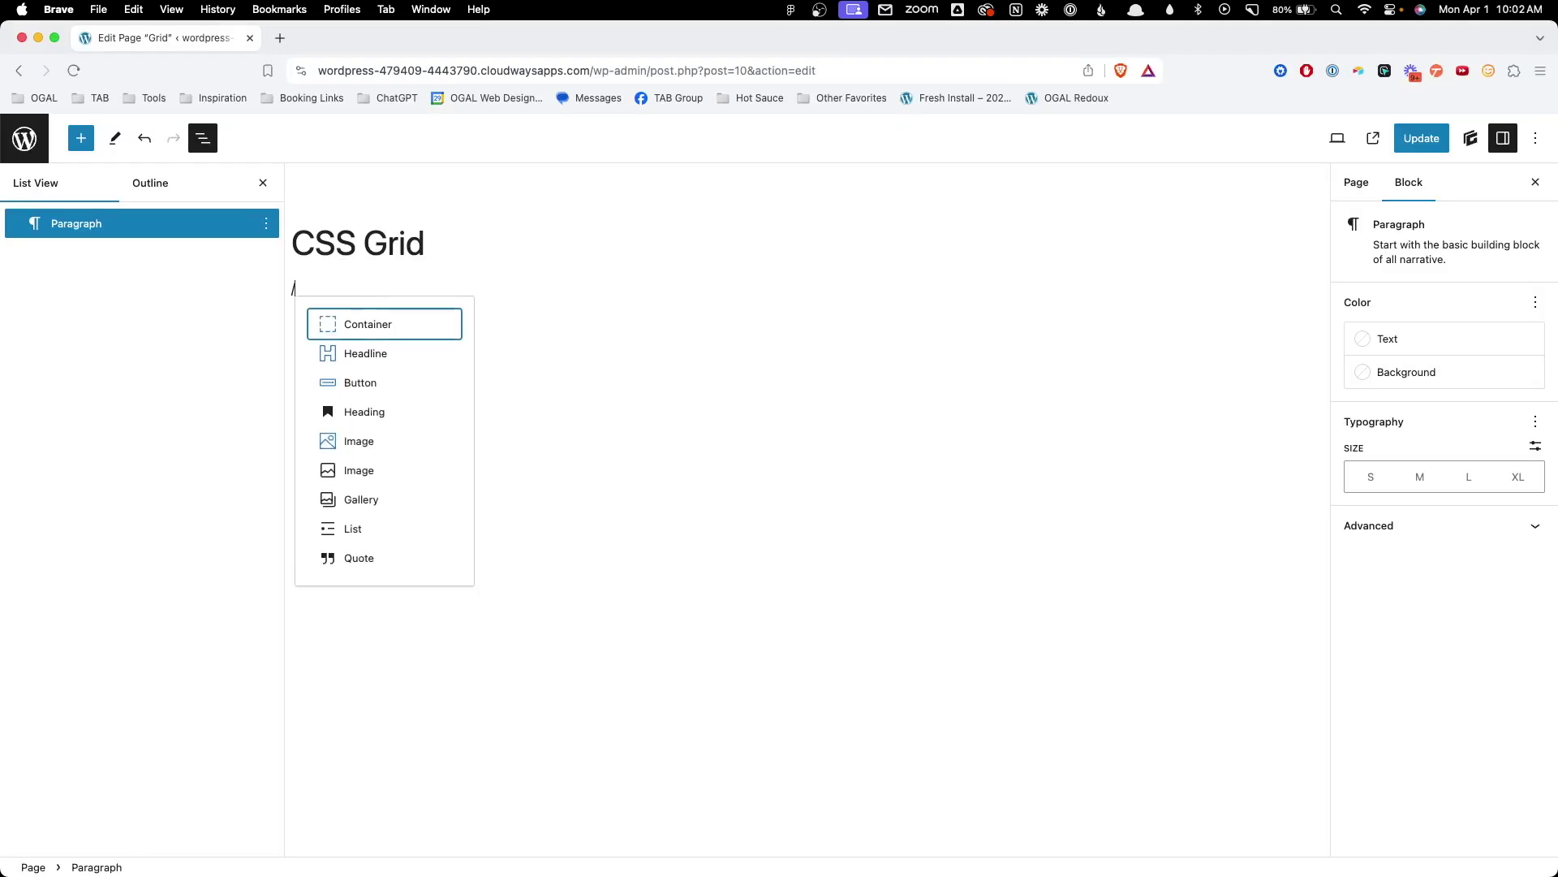
pyautogui.click(423, 321)
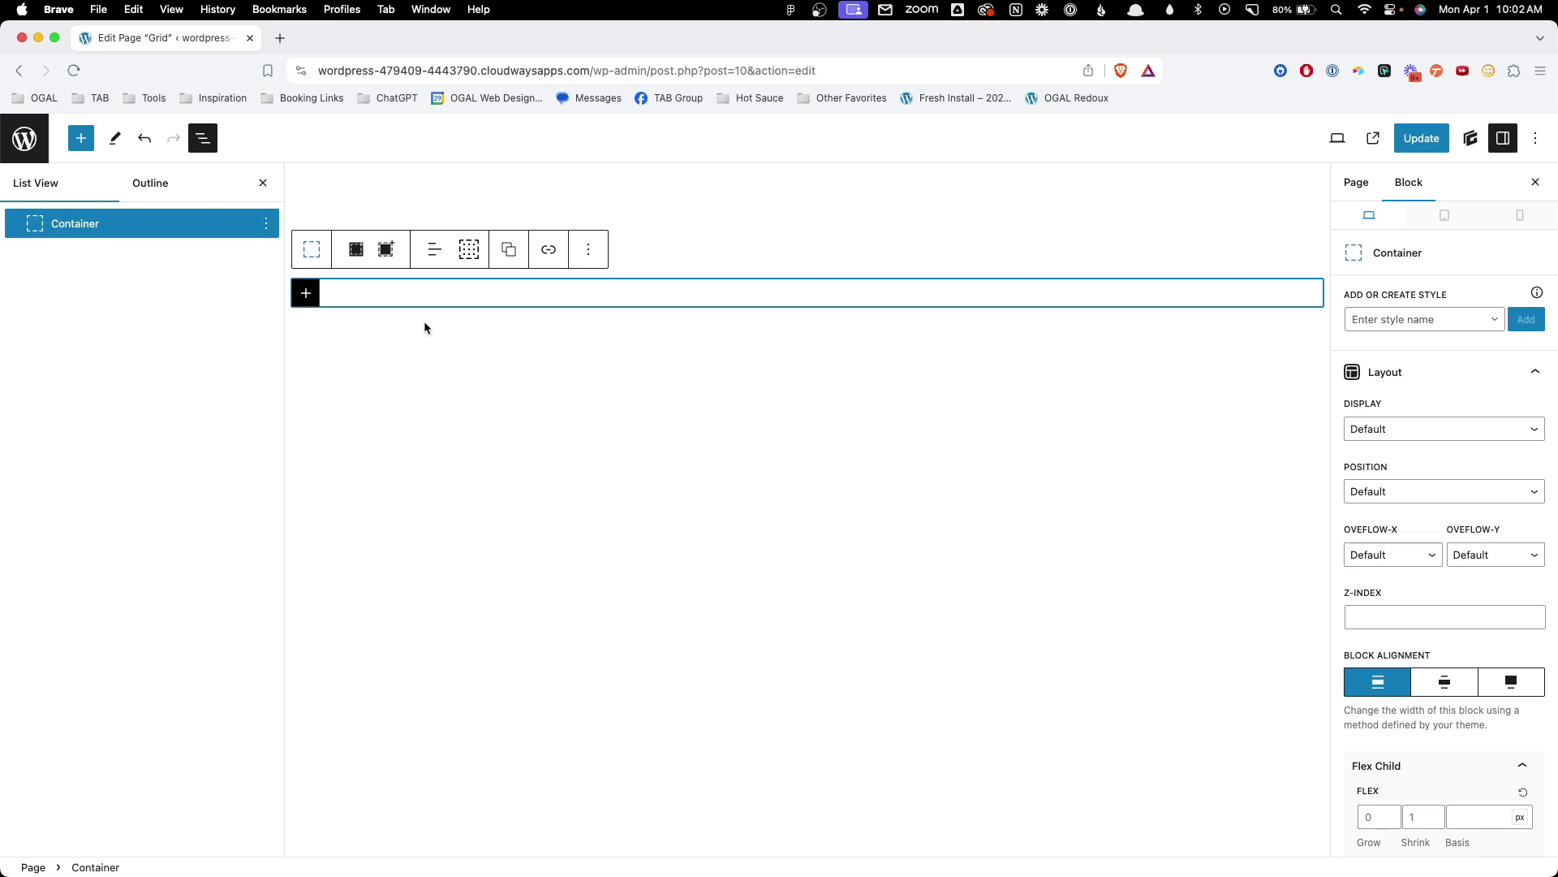
pyautogui.scroll(-15, 1437, 568)
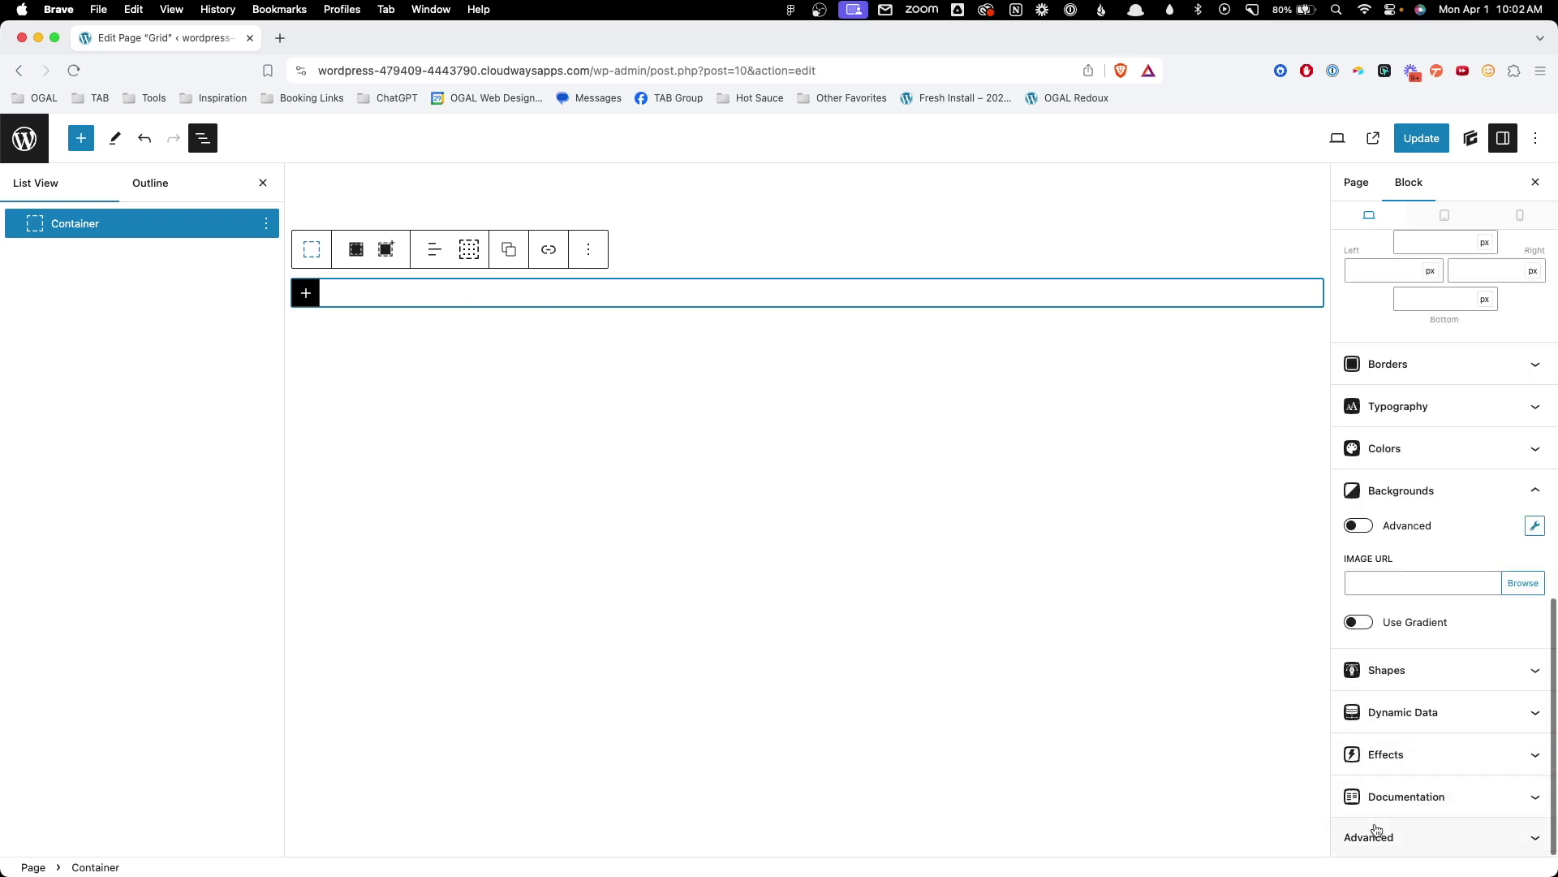
pyautogui.click(1390, 844)
pyautogui.click(1406, 523)
pyautogui.write('Section')
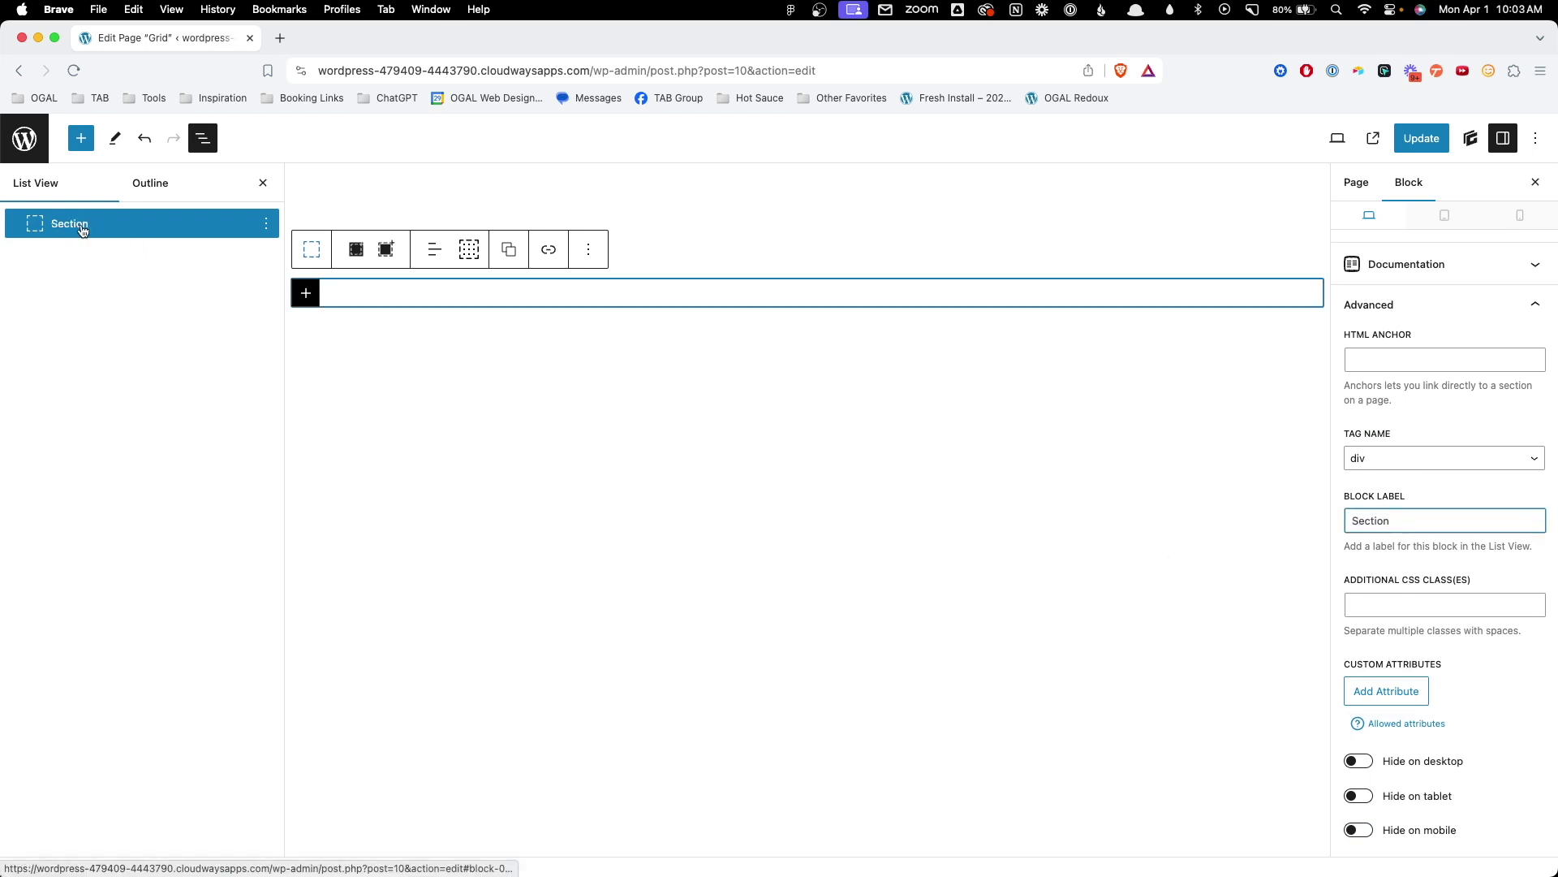
# - Nest a Container block inside the Section container and label it Wrapper
pyautogui.click(305, 292)
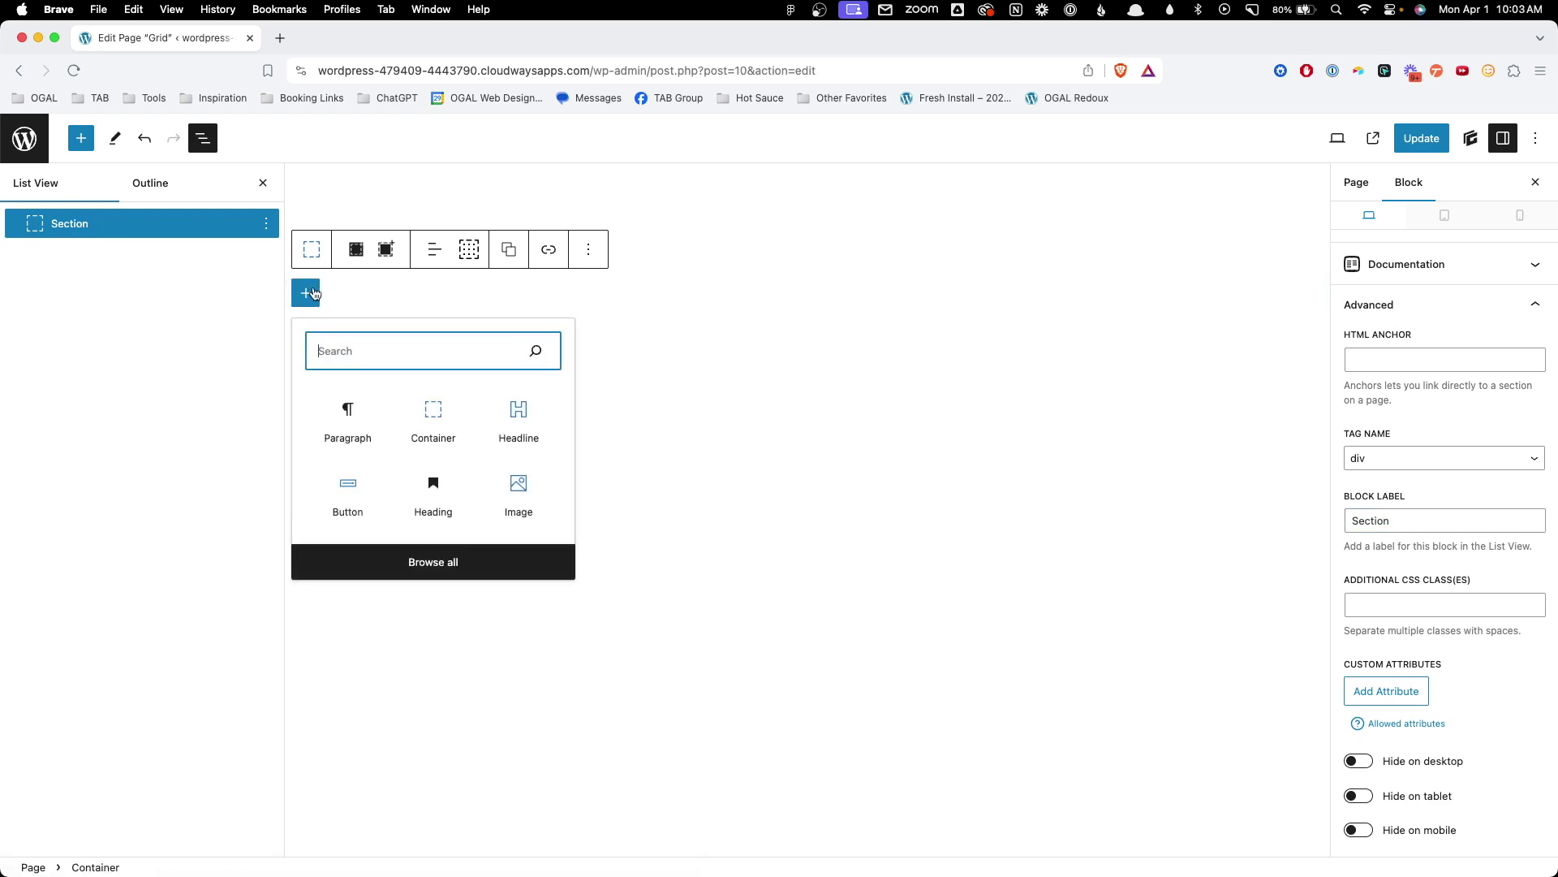
pyautogui.click(441, 433)
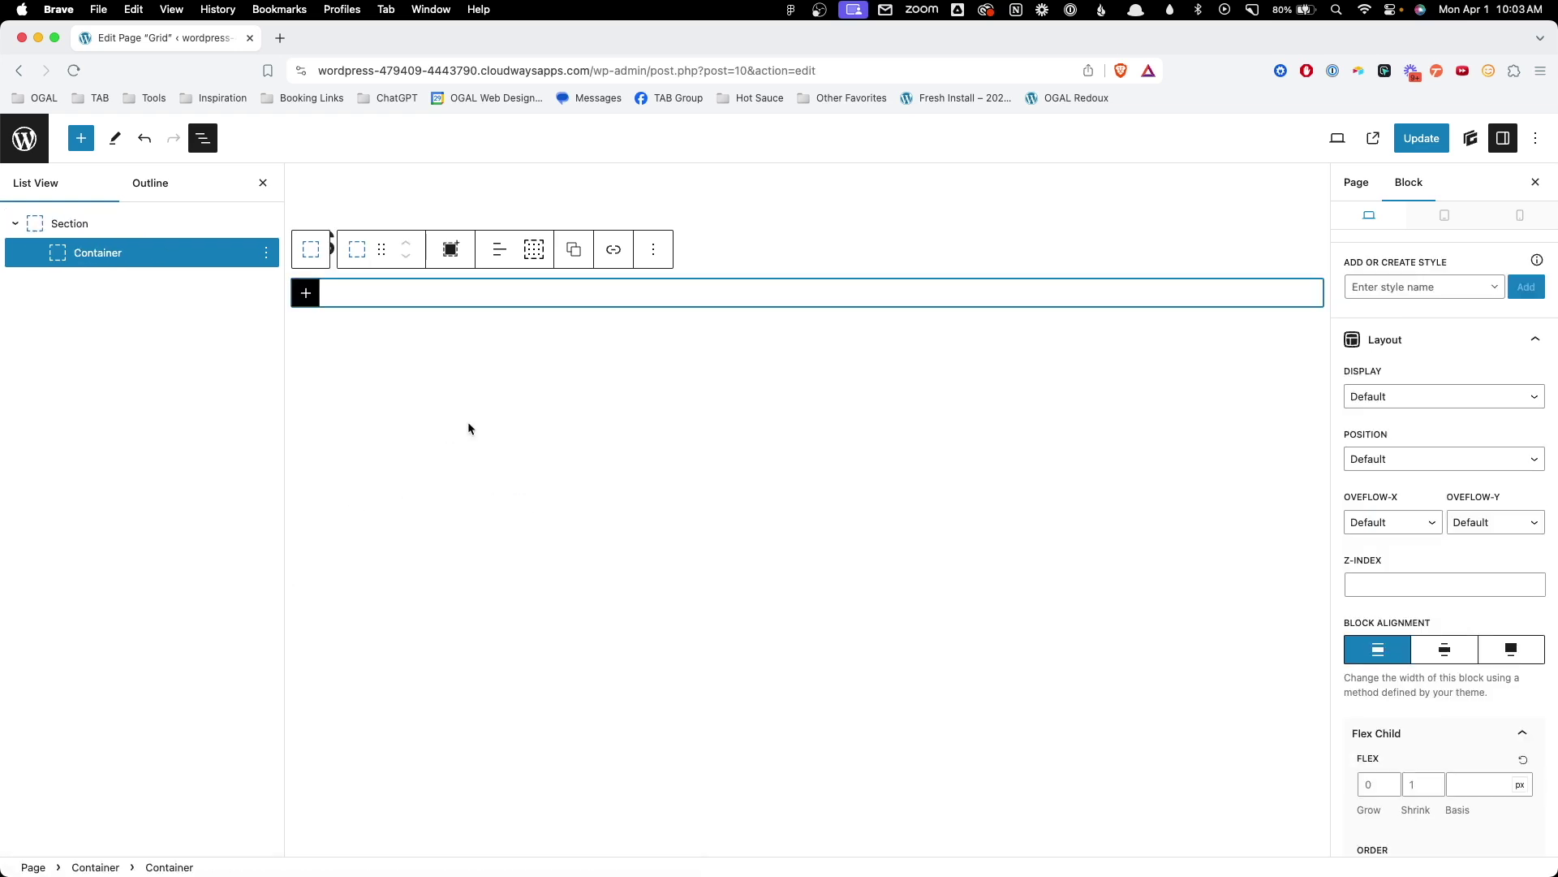
pyautogui.scroll(-15, 1461, 625)
pyautogui.click(1444, 606)
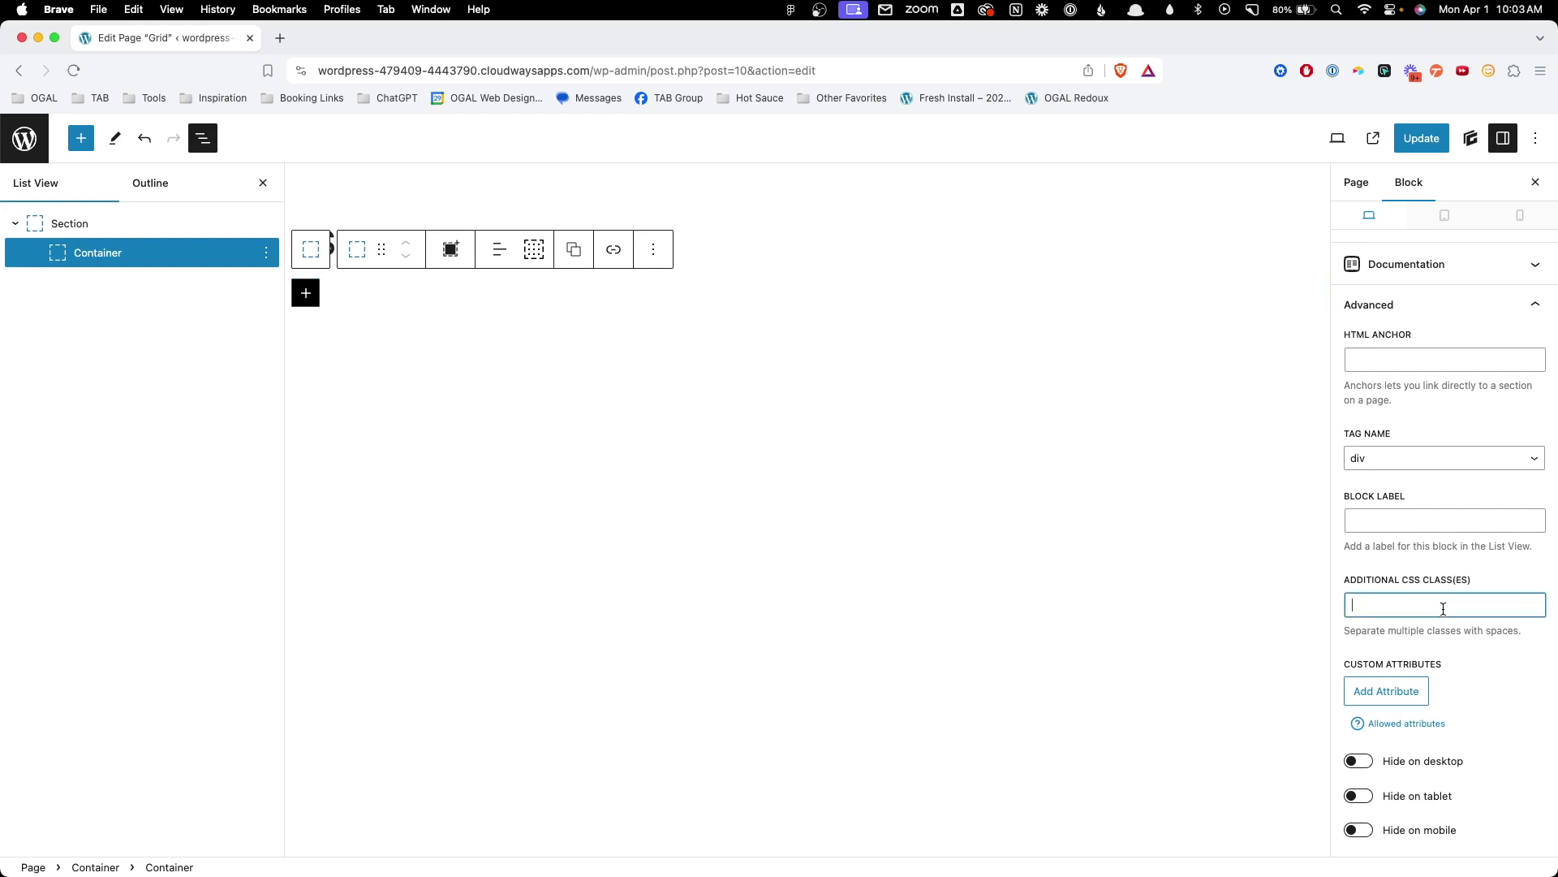
pyautogui.click(1393, 523)
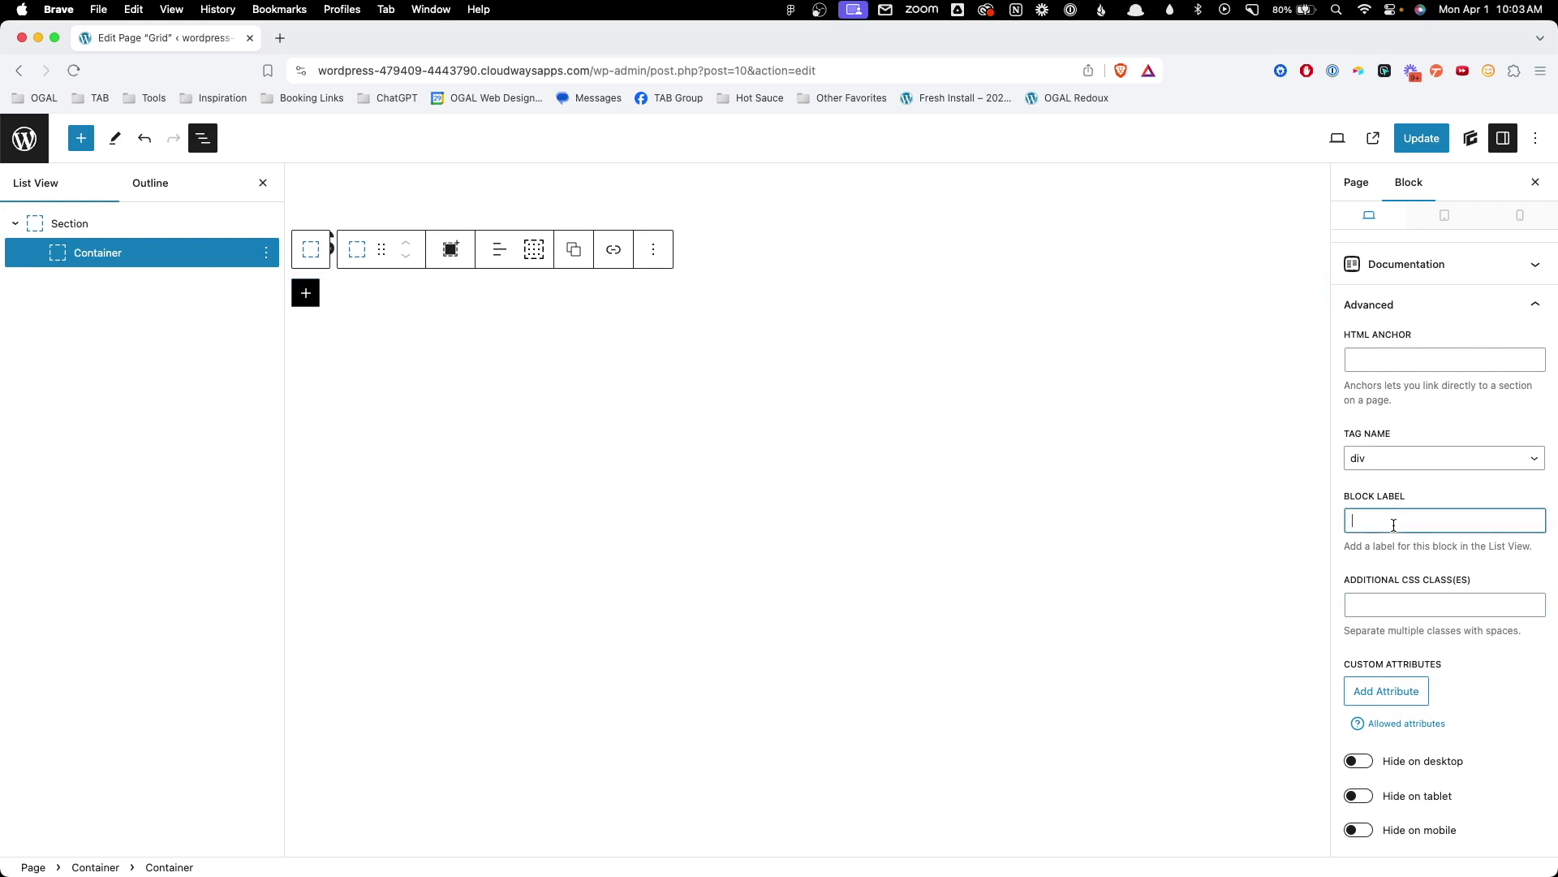
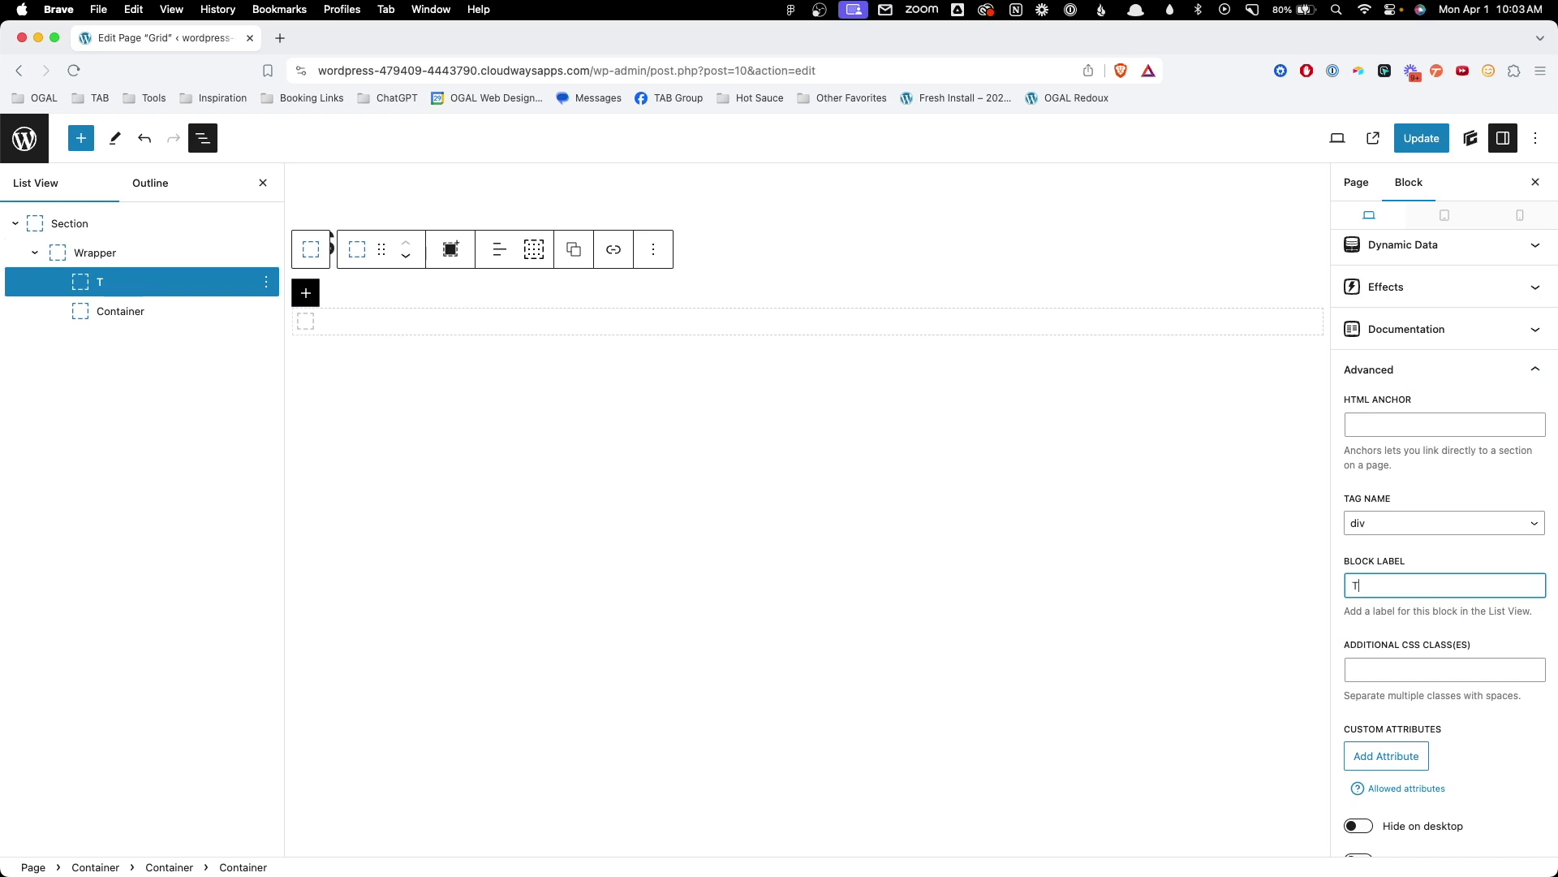
# - Label the two containers inside Wrapper as Text Wrapper and Image Wrapper
pyautogui.write('t Wrapper')
pyautogui.click(421, 313)
pyautogui.click(1415, 584)
pyautogui.write('Im')
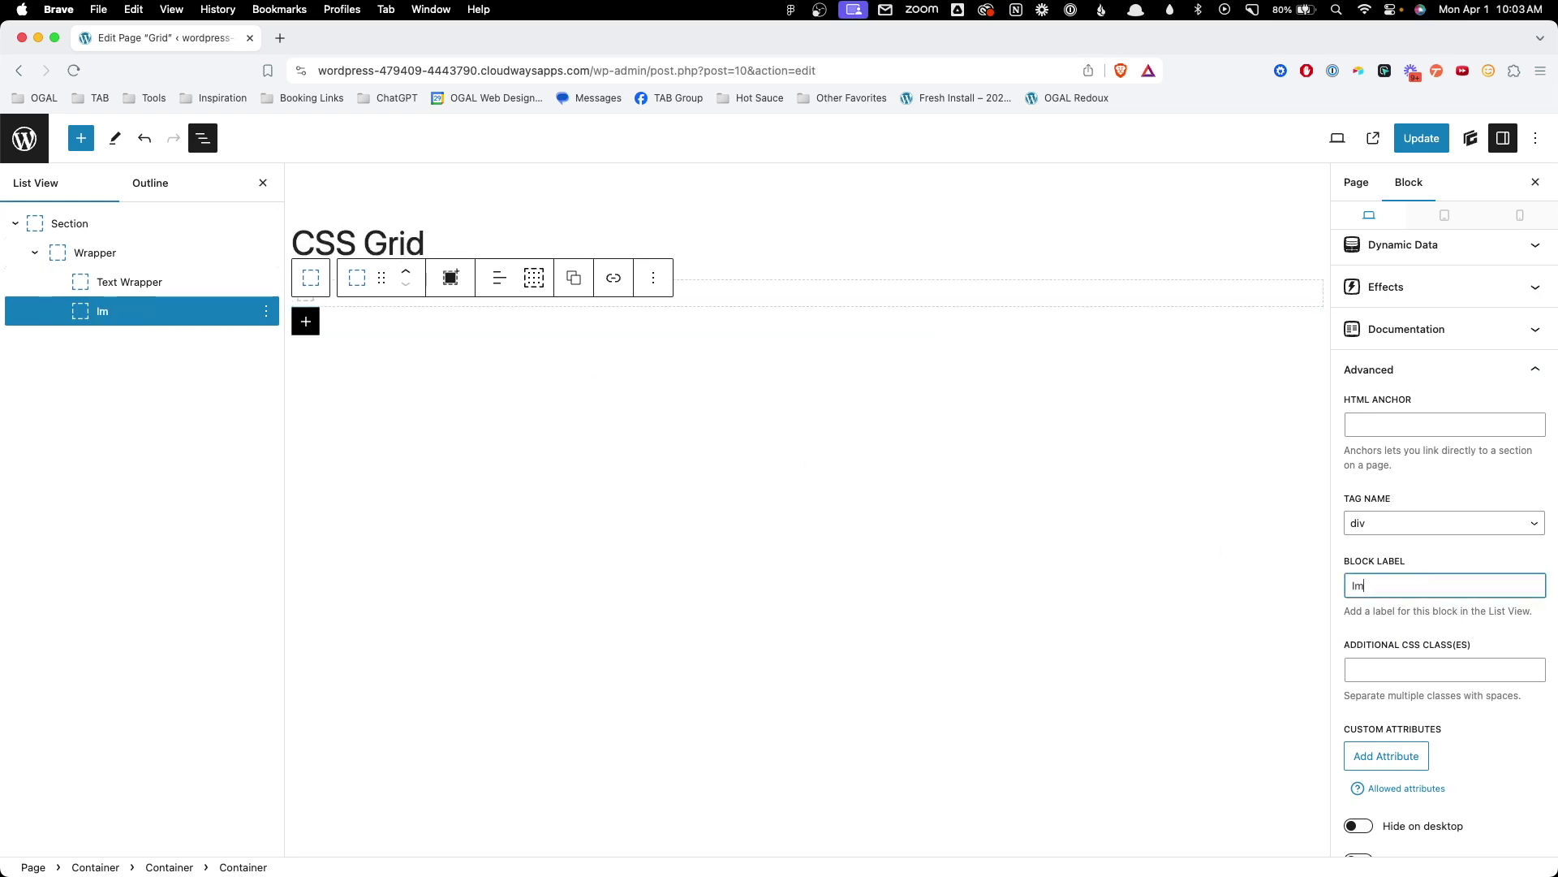
pyautogui.write('age Wrapper')
pyautogui.click(673, 502)
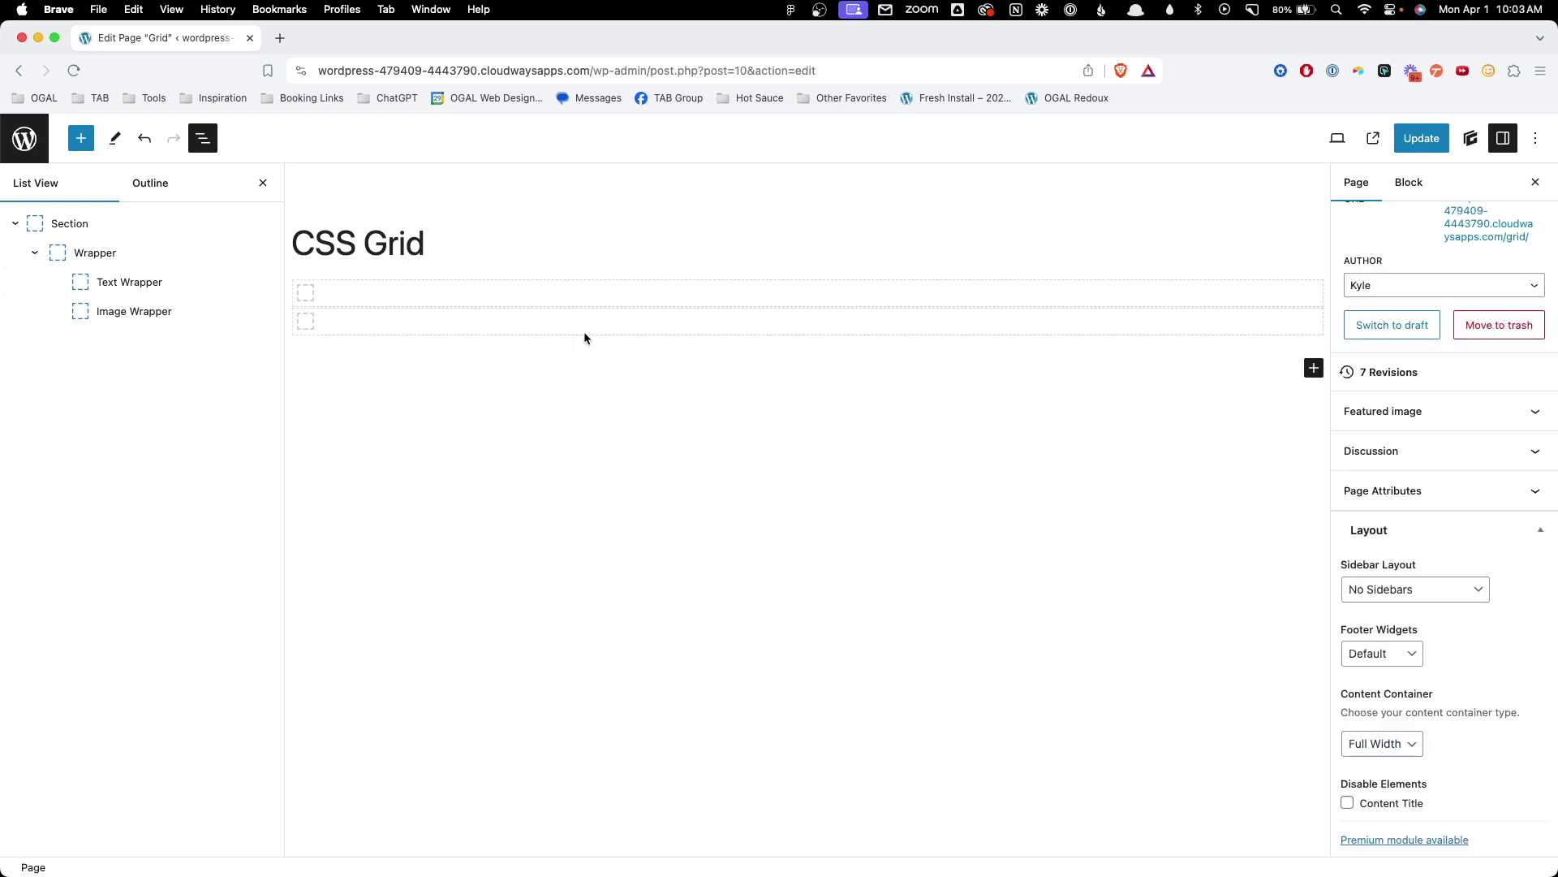
# - Add a Headline block reading "Heading Goes Here" inside the Text Wrapper container
pyautogui.click(324, 296)
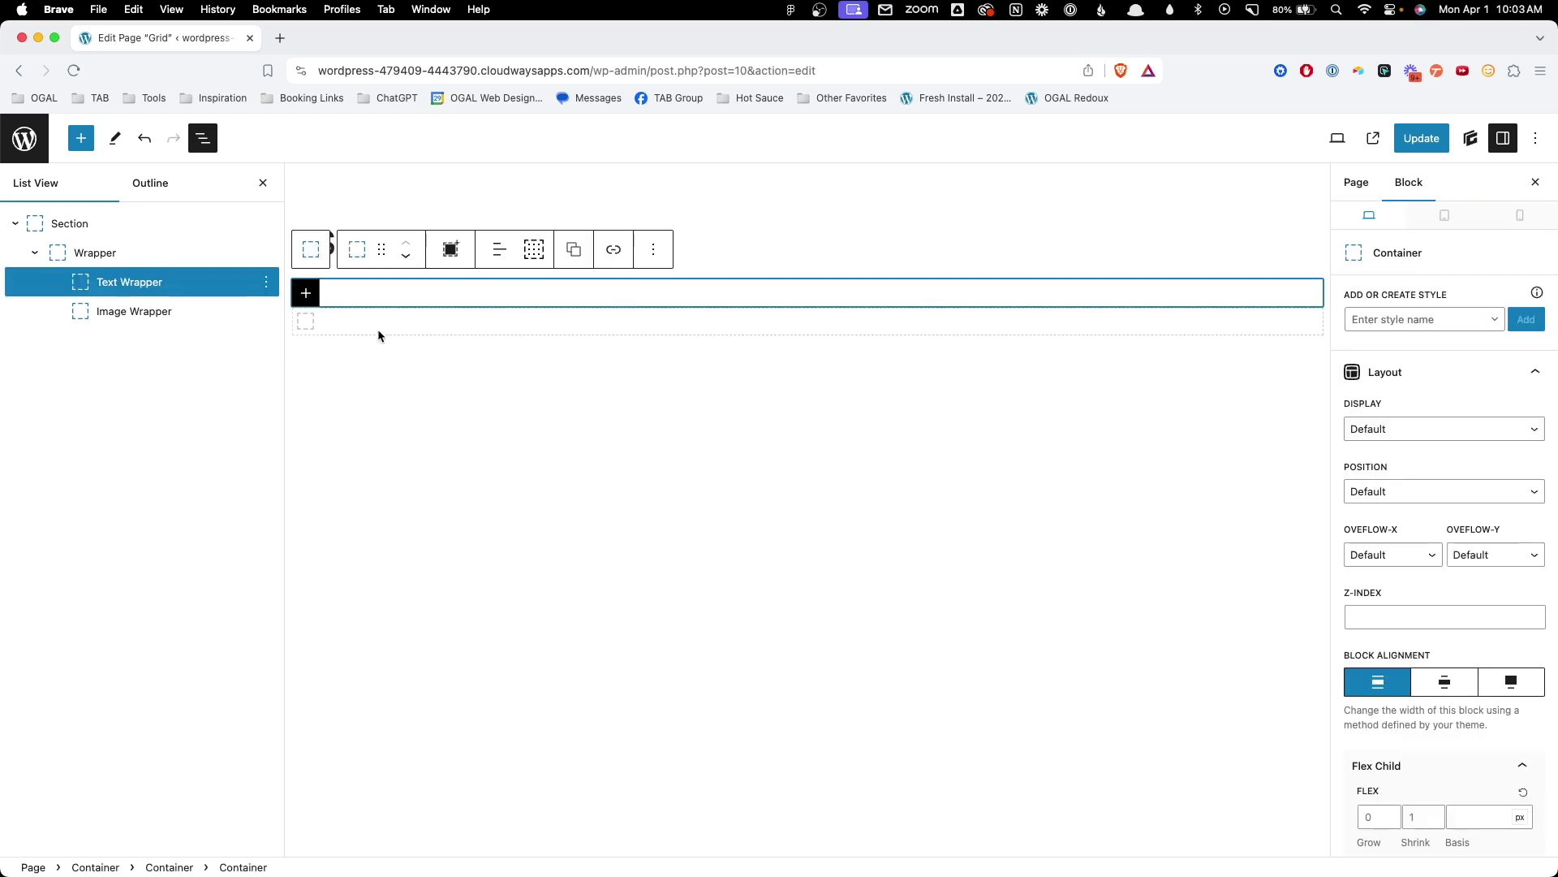
pyautogui.click(305, 293)
pyautogui.click(494, 414)
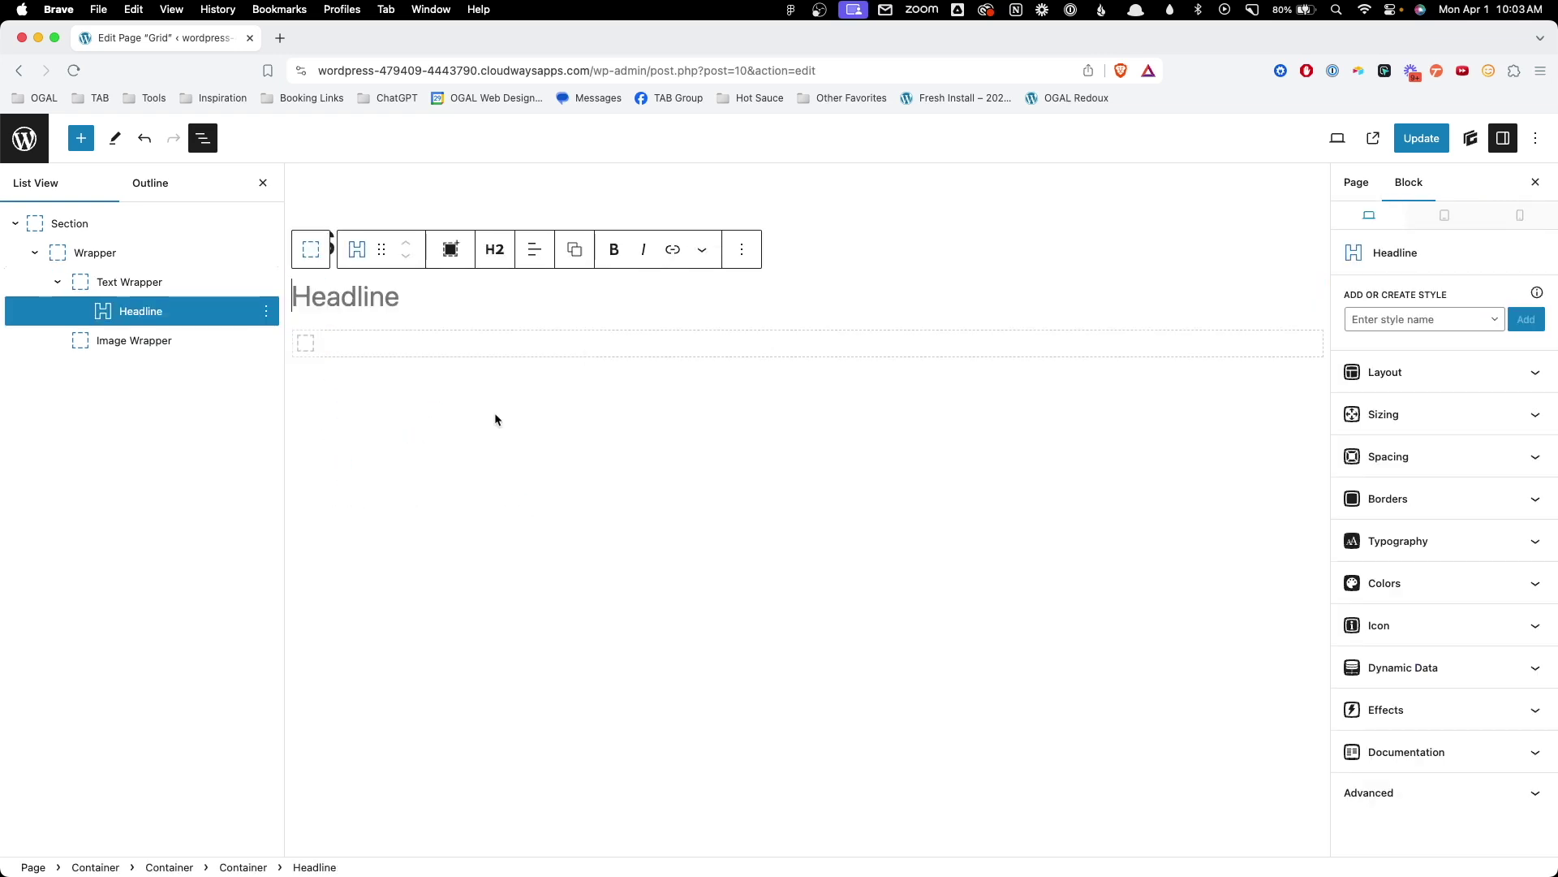
pyautogui.write('Heading Goes Here')
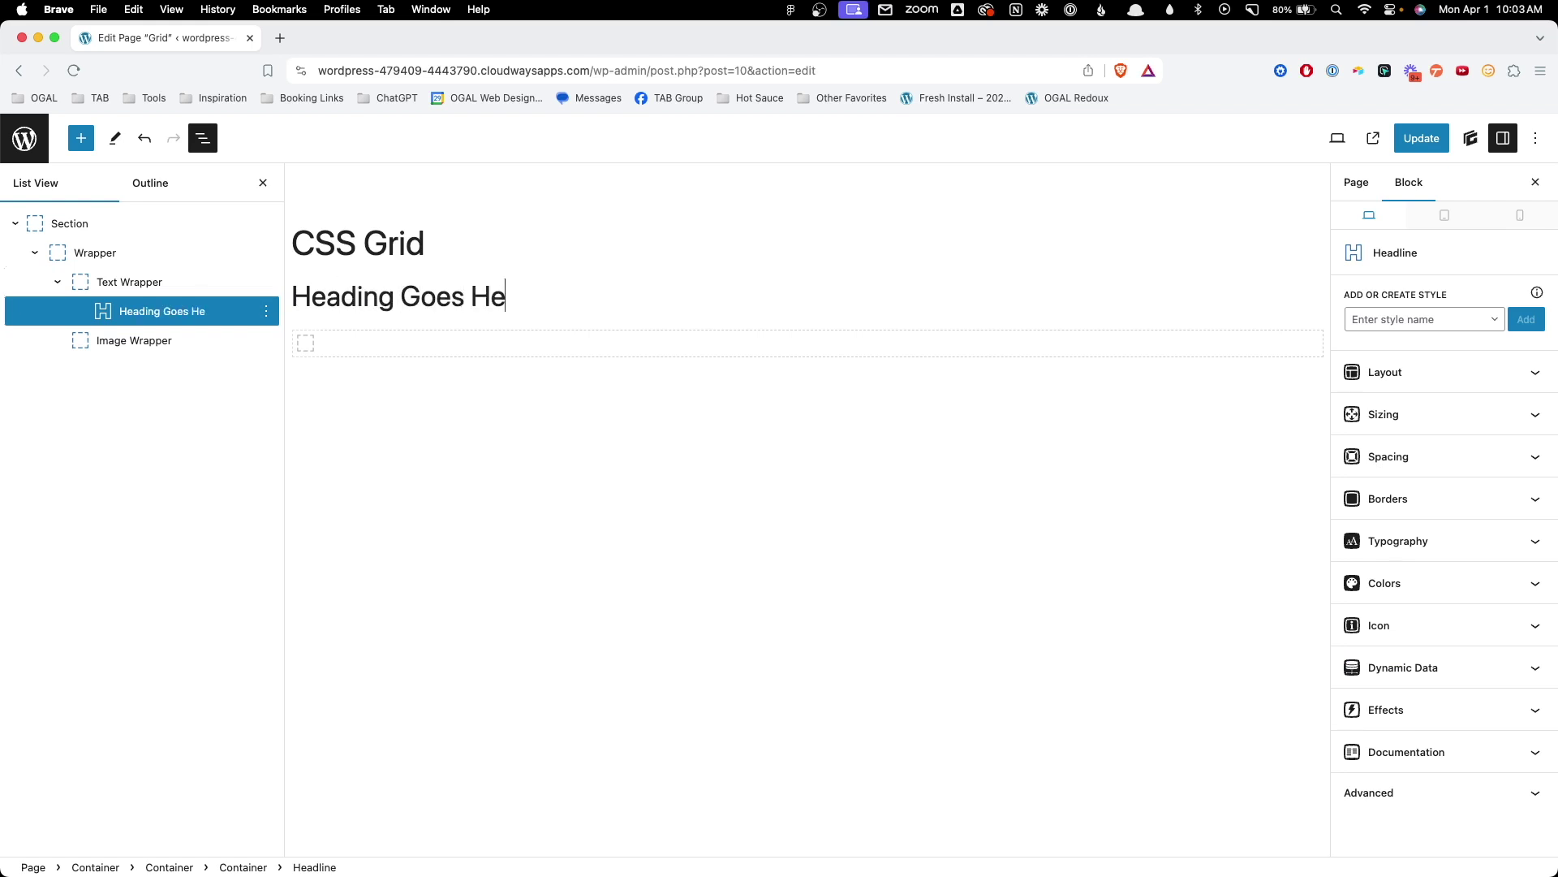
# - Add a paragraph of placeholder text and a Button block below the heading in Text Wrapper
pyautogui.press('Return')
pyautogui.write('.wi1')
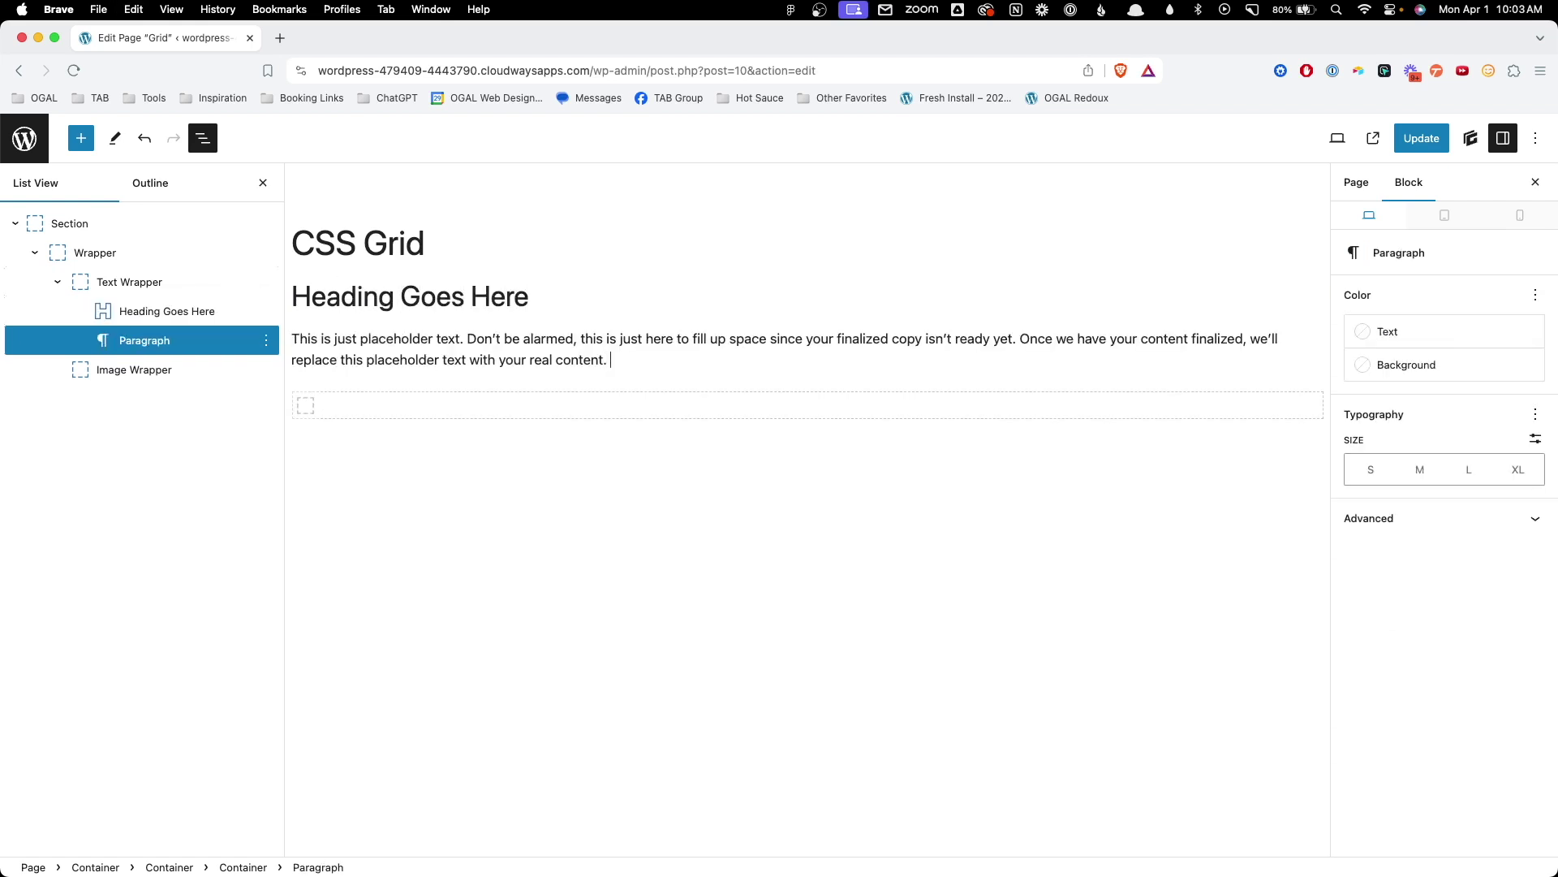
pyautogui.press('Return')
pyautogui.write('/butt')
pyautogui.click(389, 309)
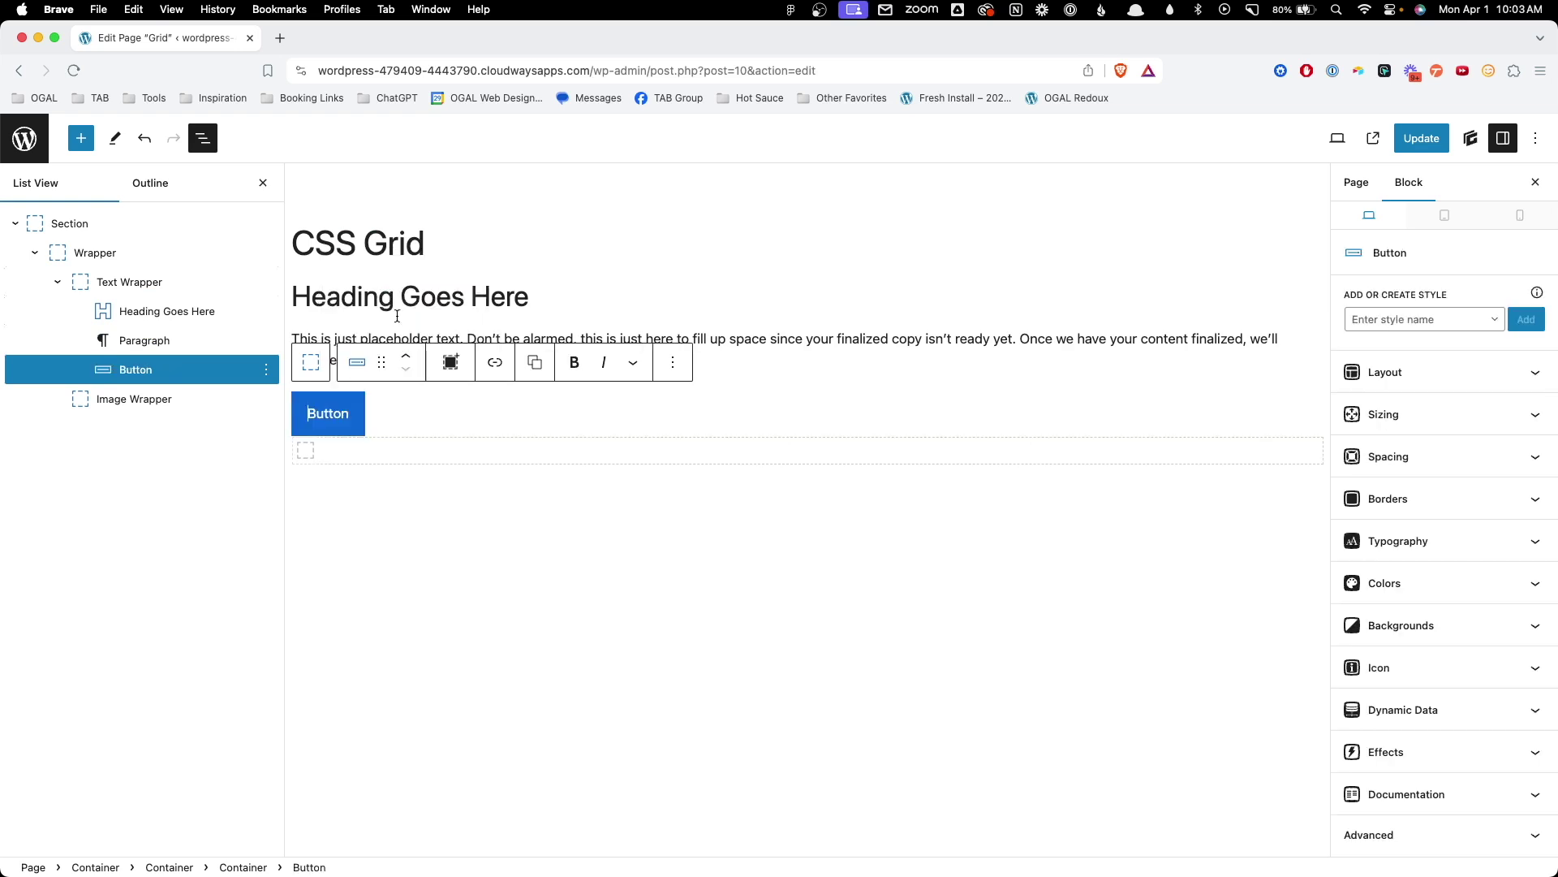
pyautogui.click(439, 302)
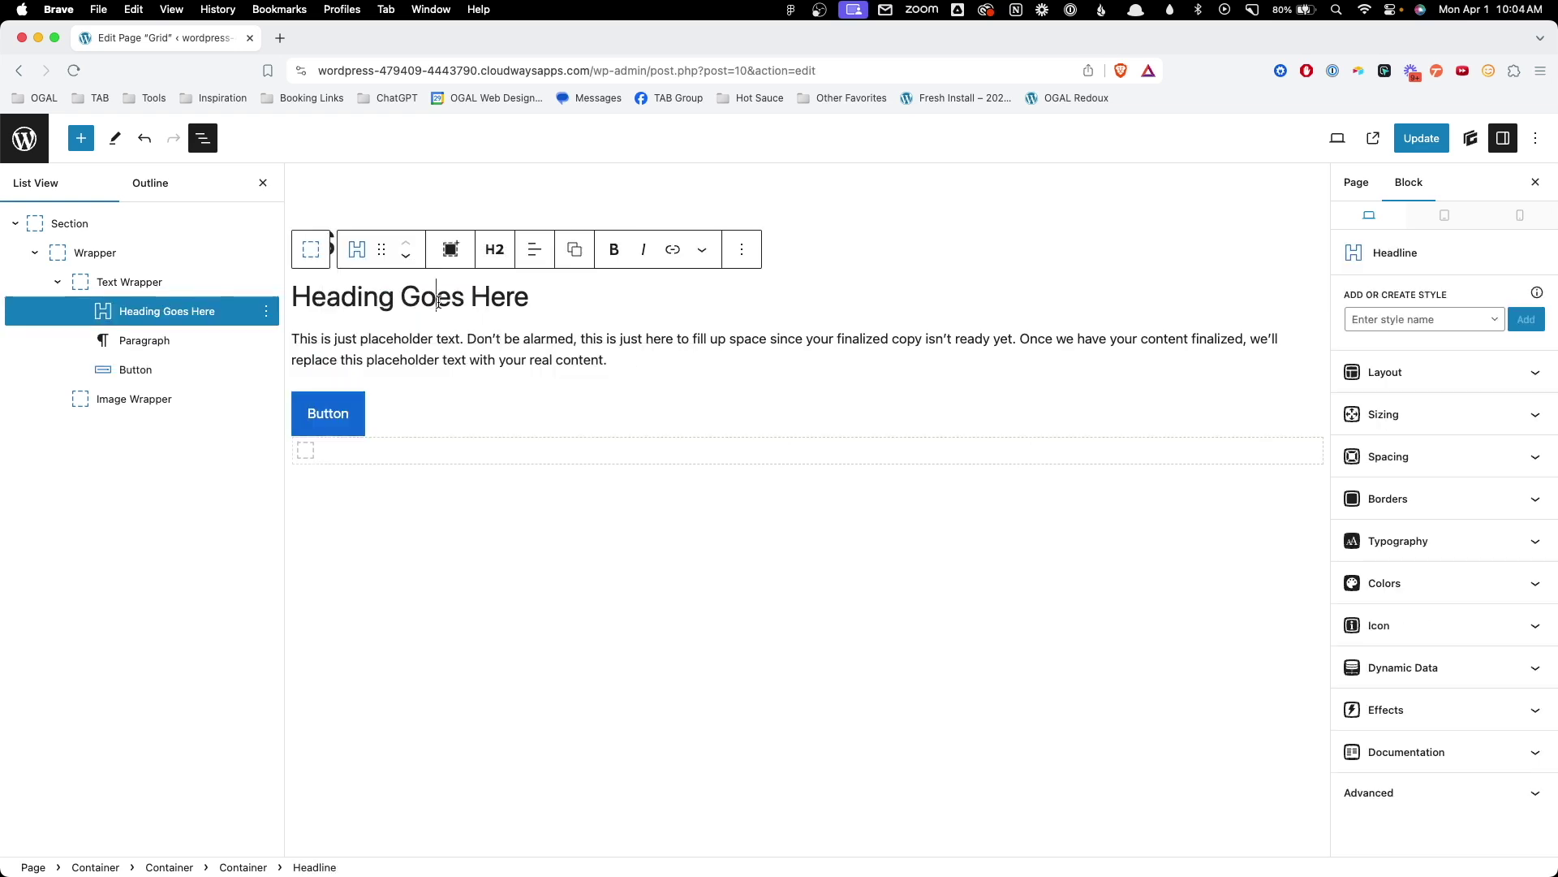
# - Set the media library photo of the woman in purple with a basket as the Image Wrapper container's background image
pyautogui.click(425, 457)
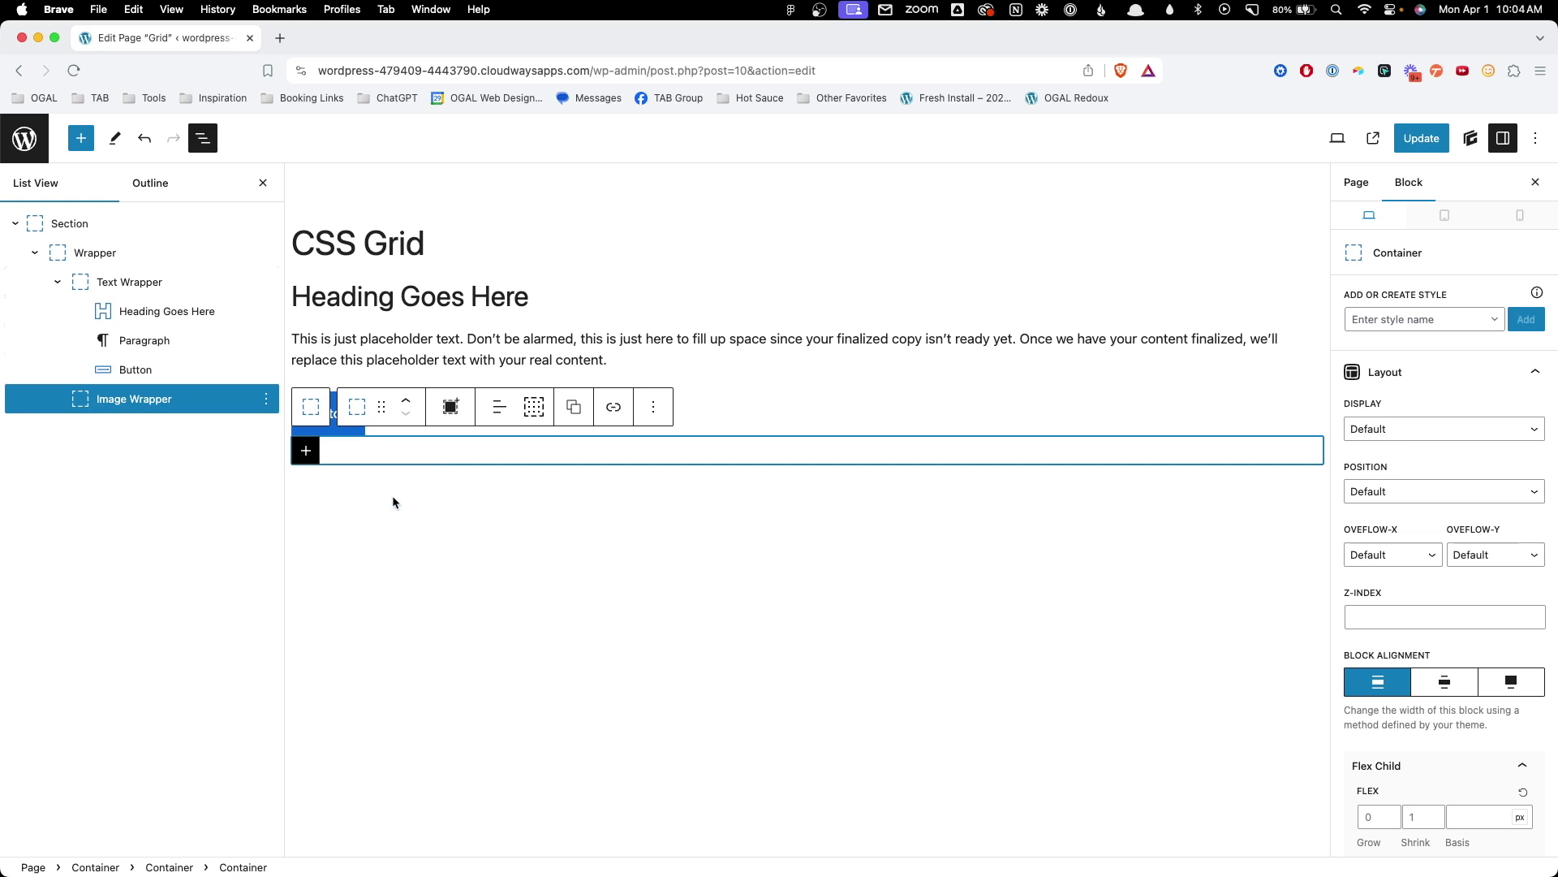
pyautogui.scroll(-10, 1465, 667)
pyautogui.scroll(-5, 1465, 667)
pyautogui.click(1520, 703)
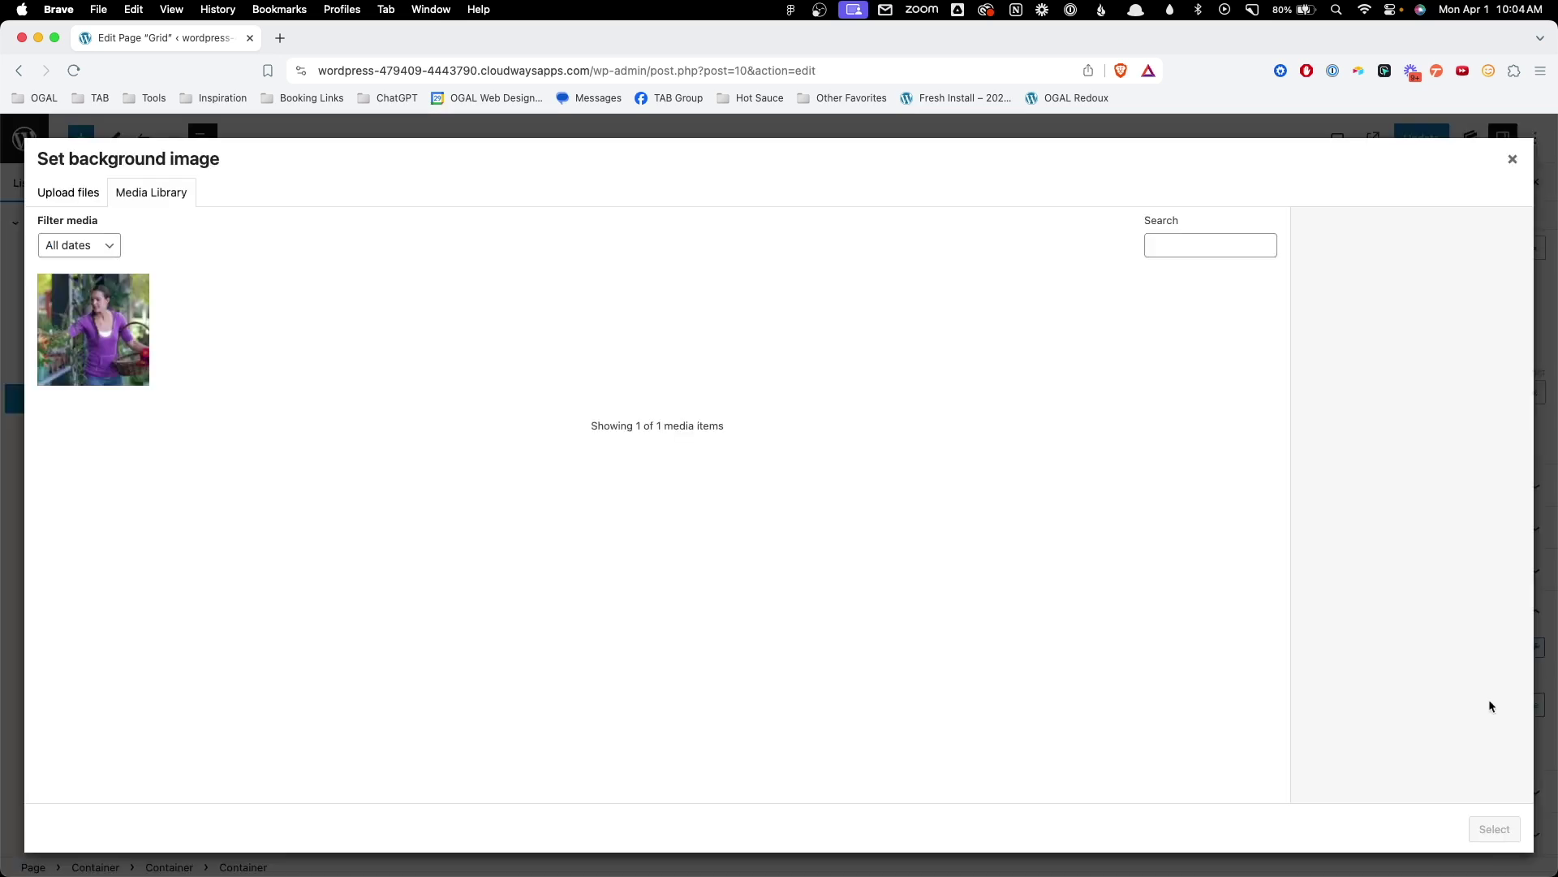
pyautogui.click(146, 289)
pyautogui.click(1494, 829)
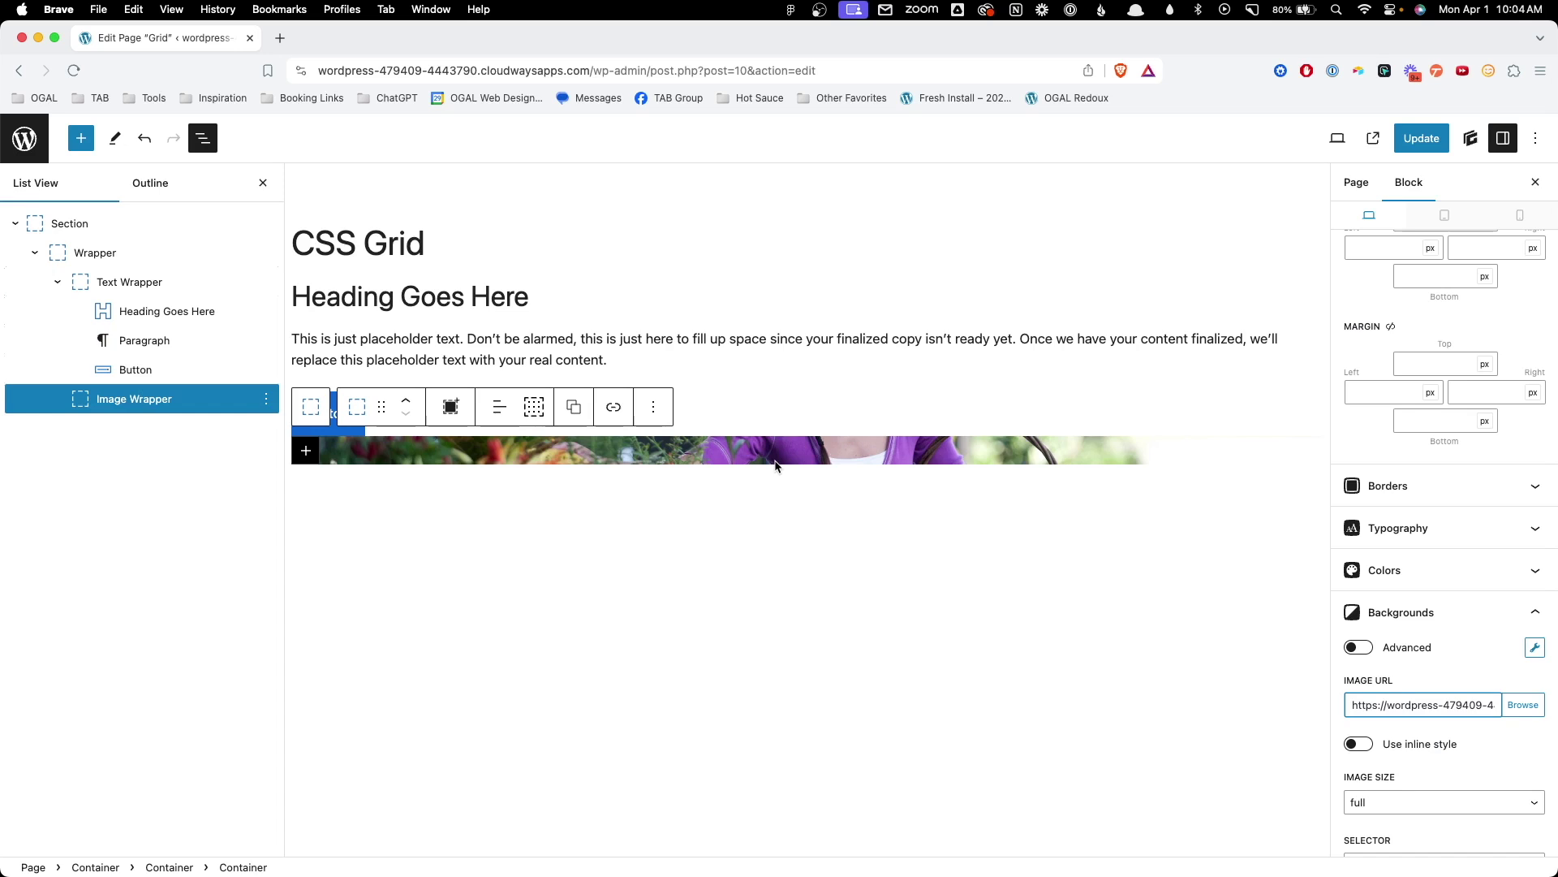
pyautogui.click(799, 615)
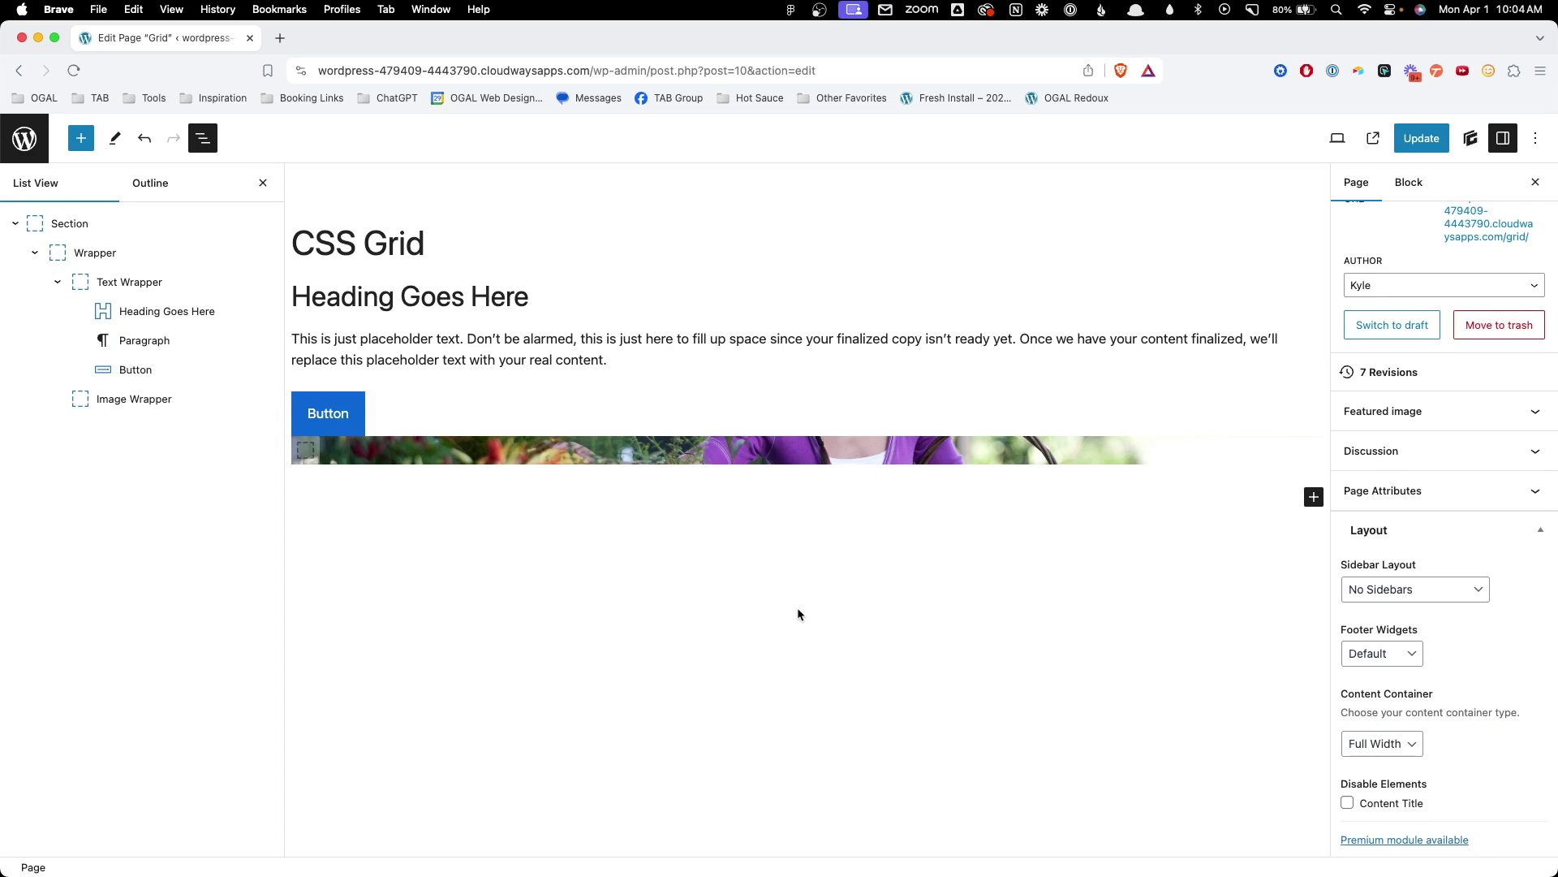
# - Create a blank global style named wrapper for the Wrapper container and start editing it
pyautogui.click(153, 261)
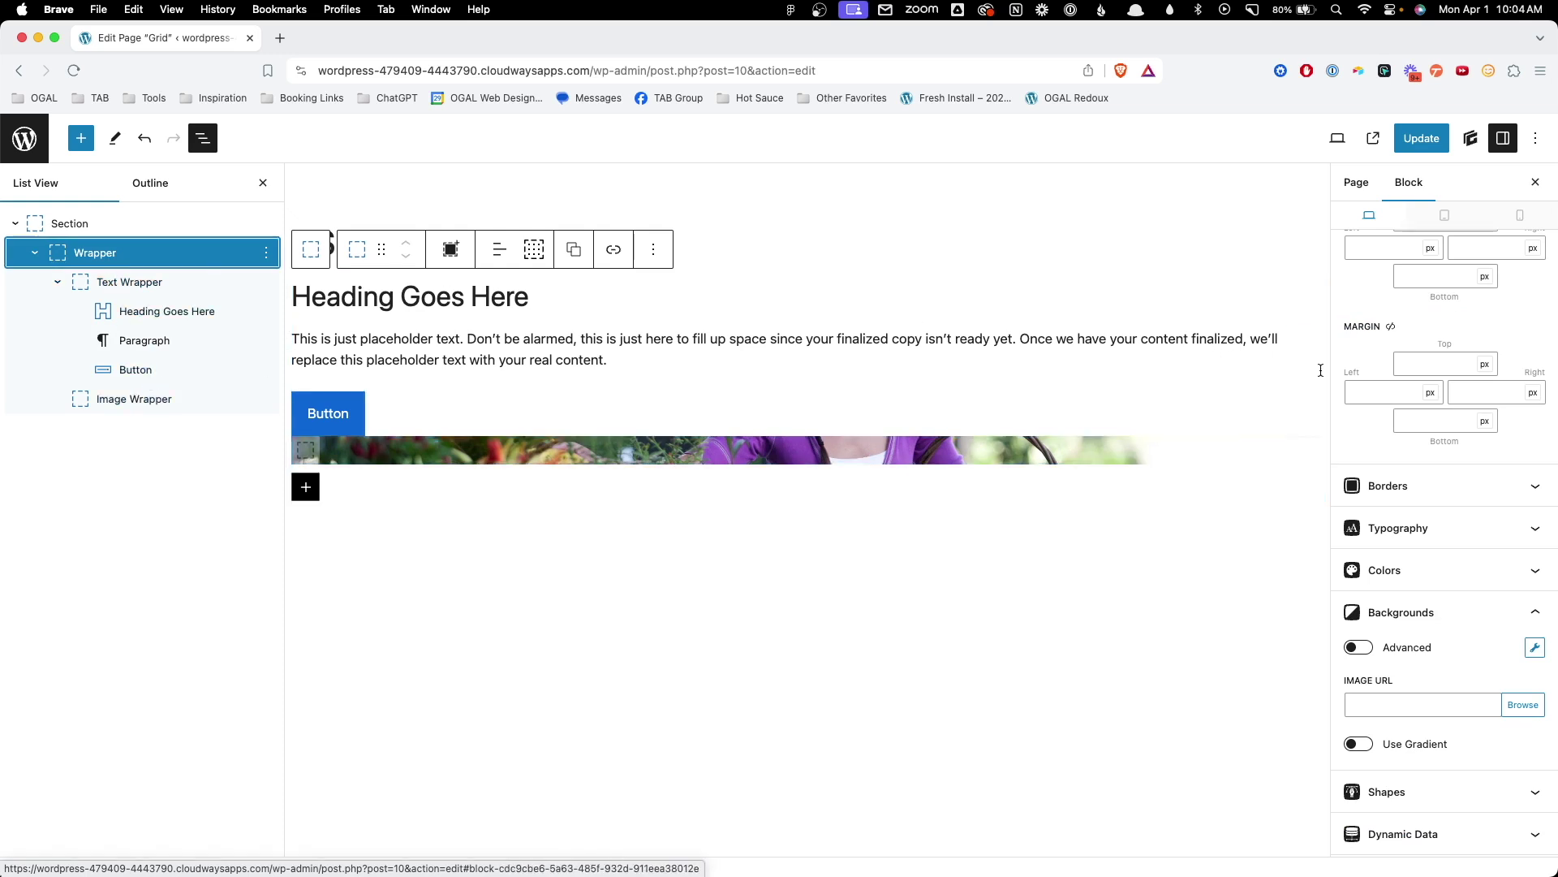
pyautogui.scroll(10, 1380, 357)
pyautogui.click(1388, 329)
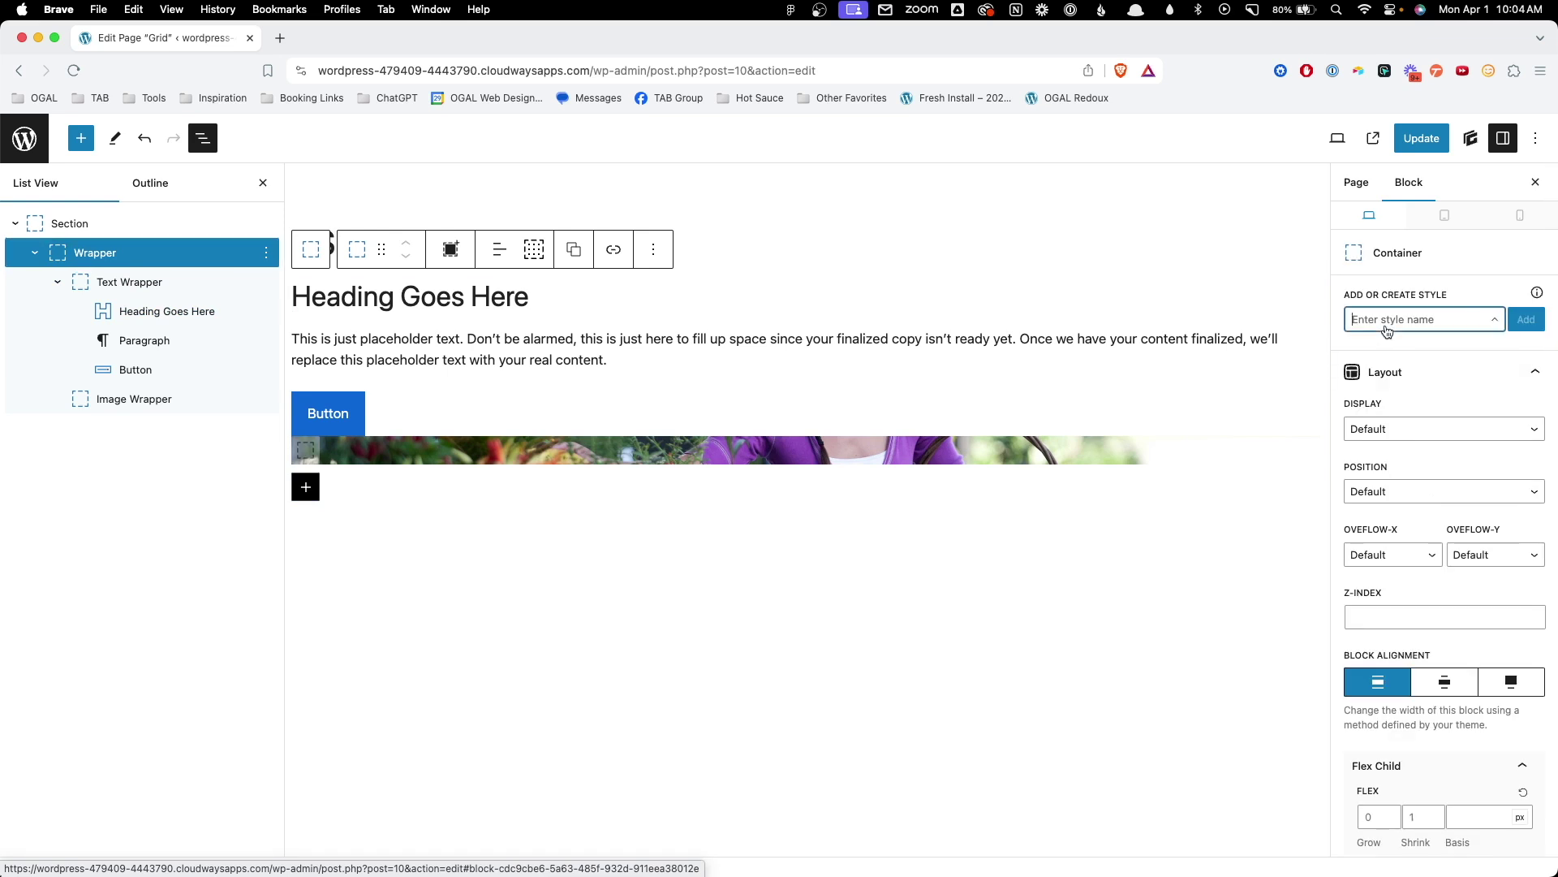
pyautogui.write('wrapper')
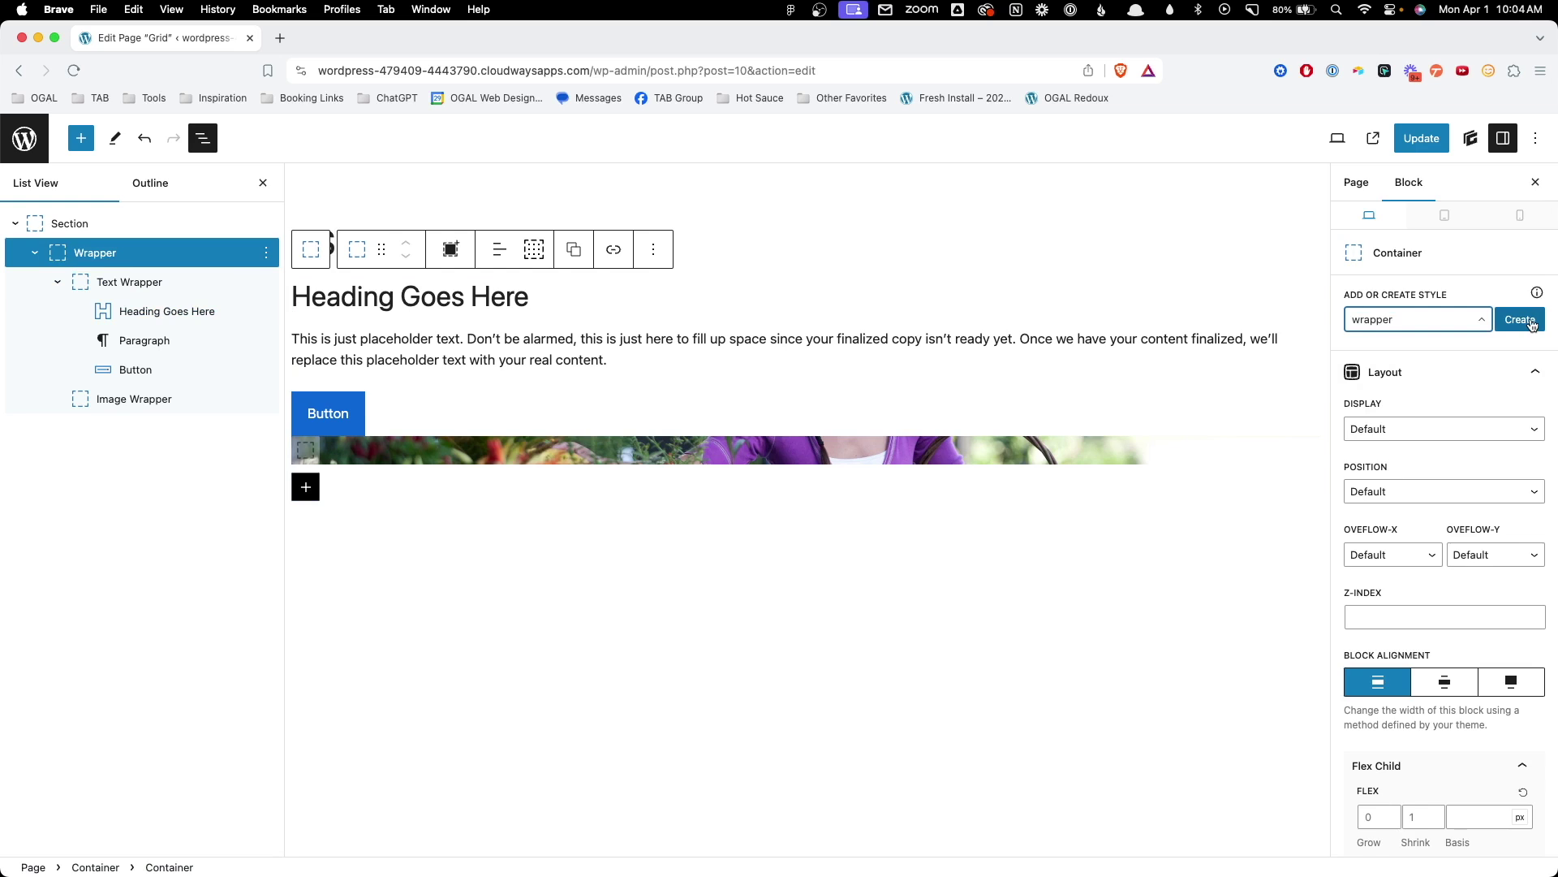
pyautogui.click(1533, 323)
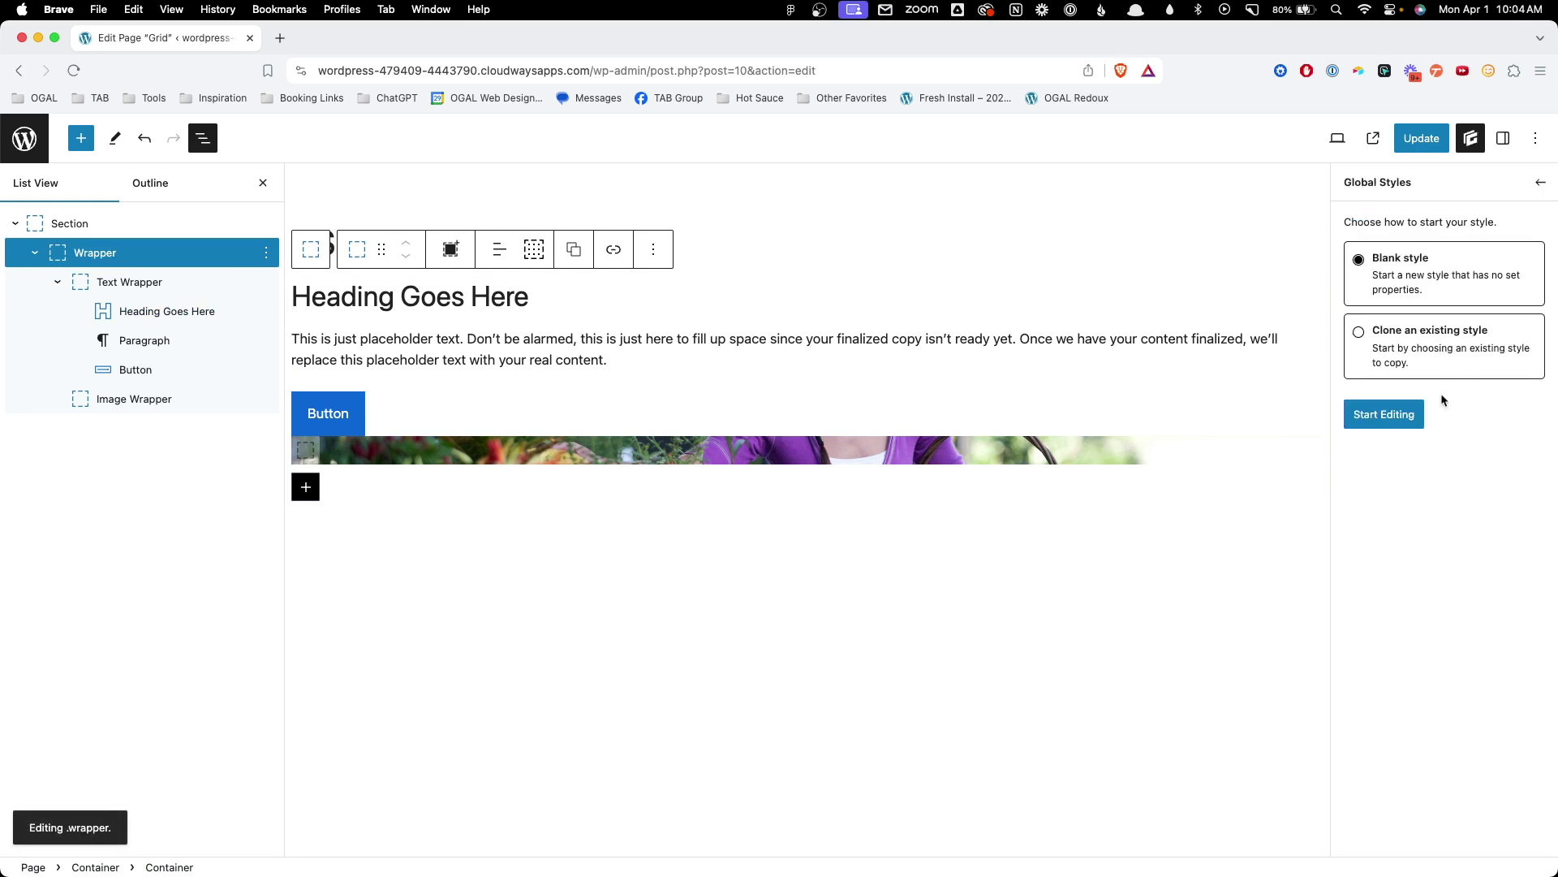
pyautogui.click(1419, 416)
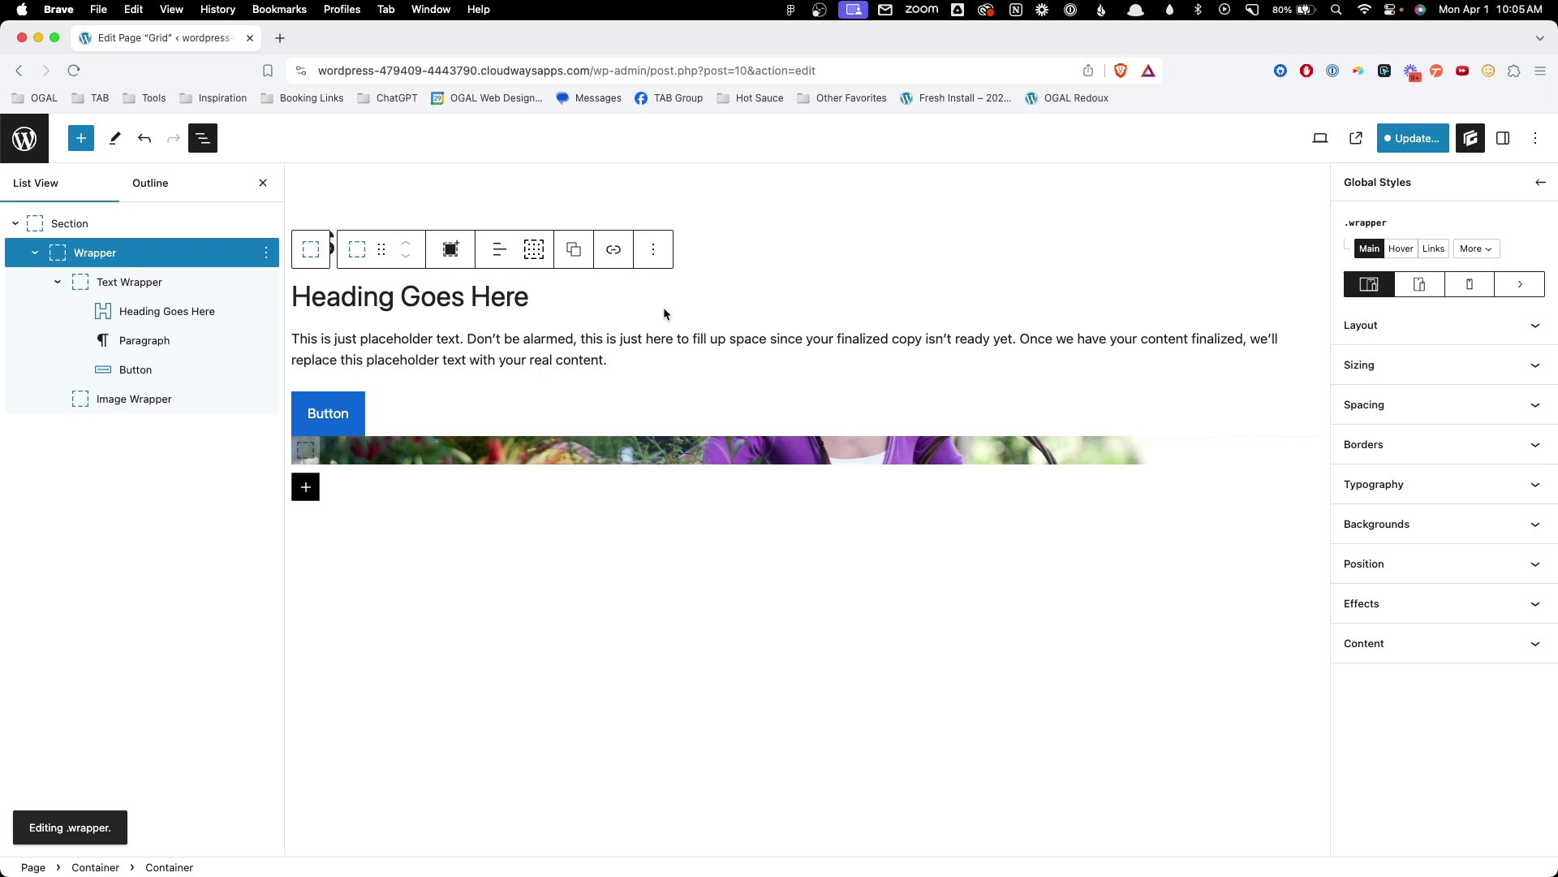
# - Set the .wrapper style's display to Grid after trying Flex
pyautogui.click(1390, 341)
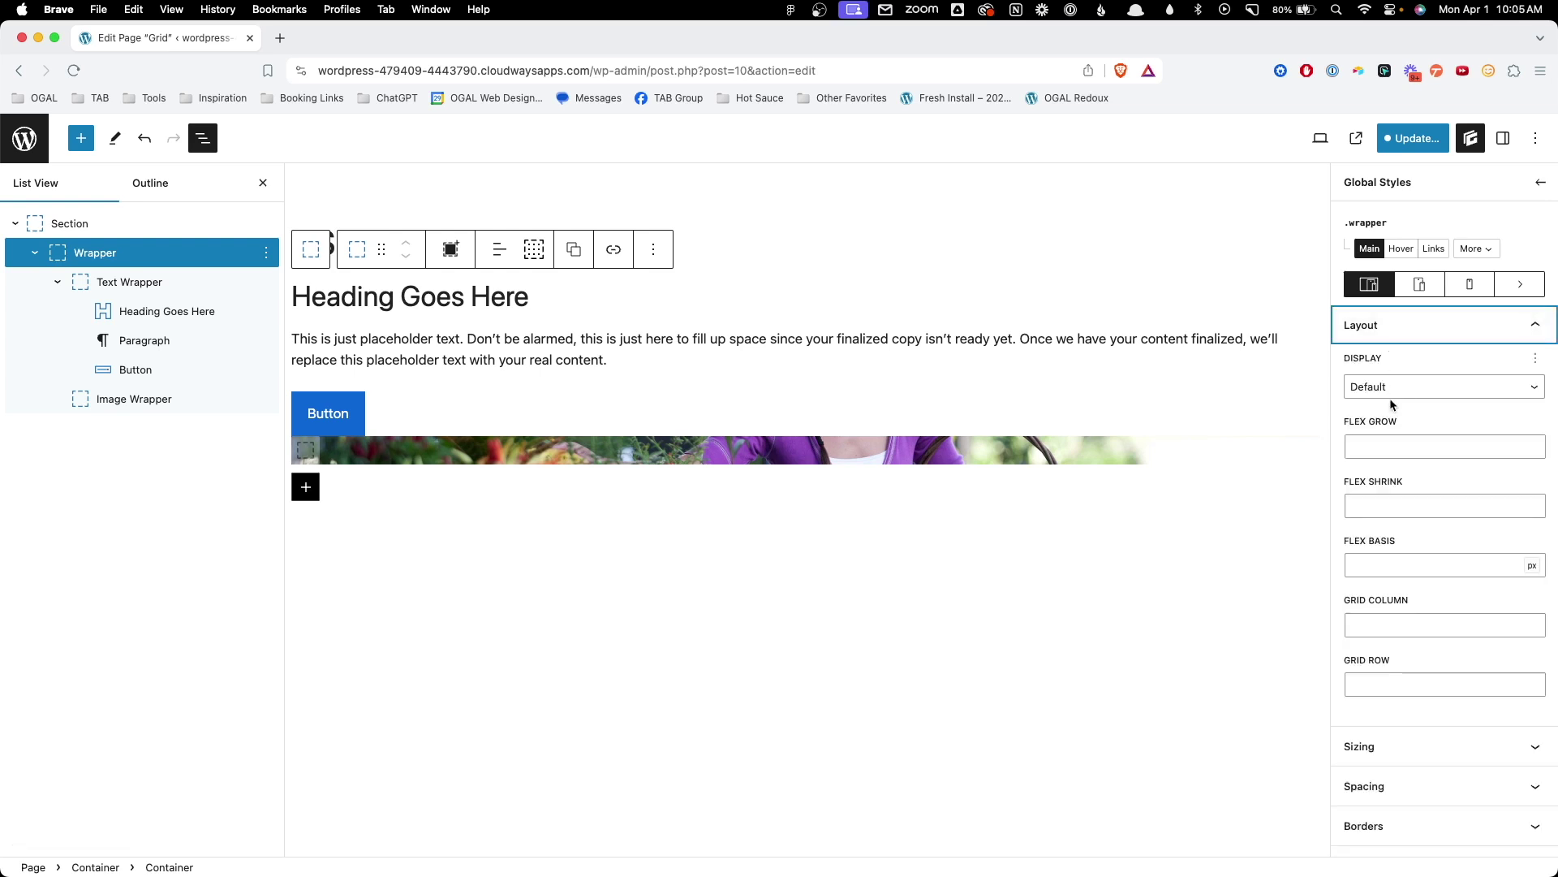
pyautogui.click(1394, 393)
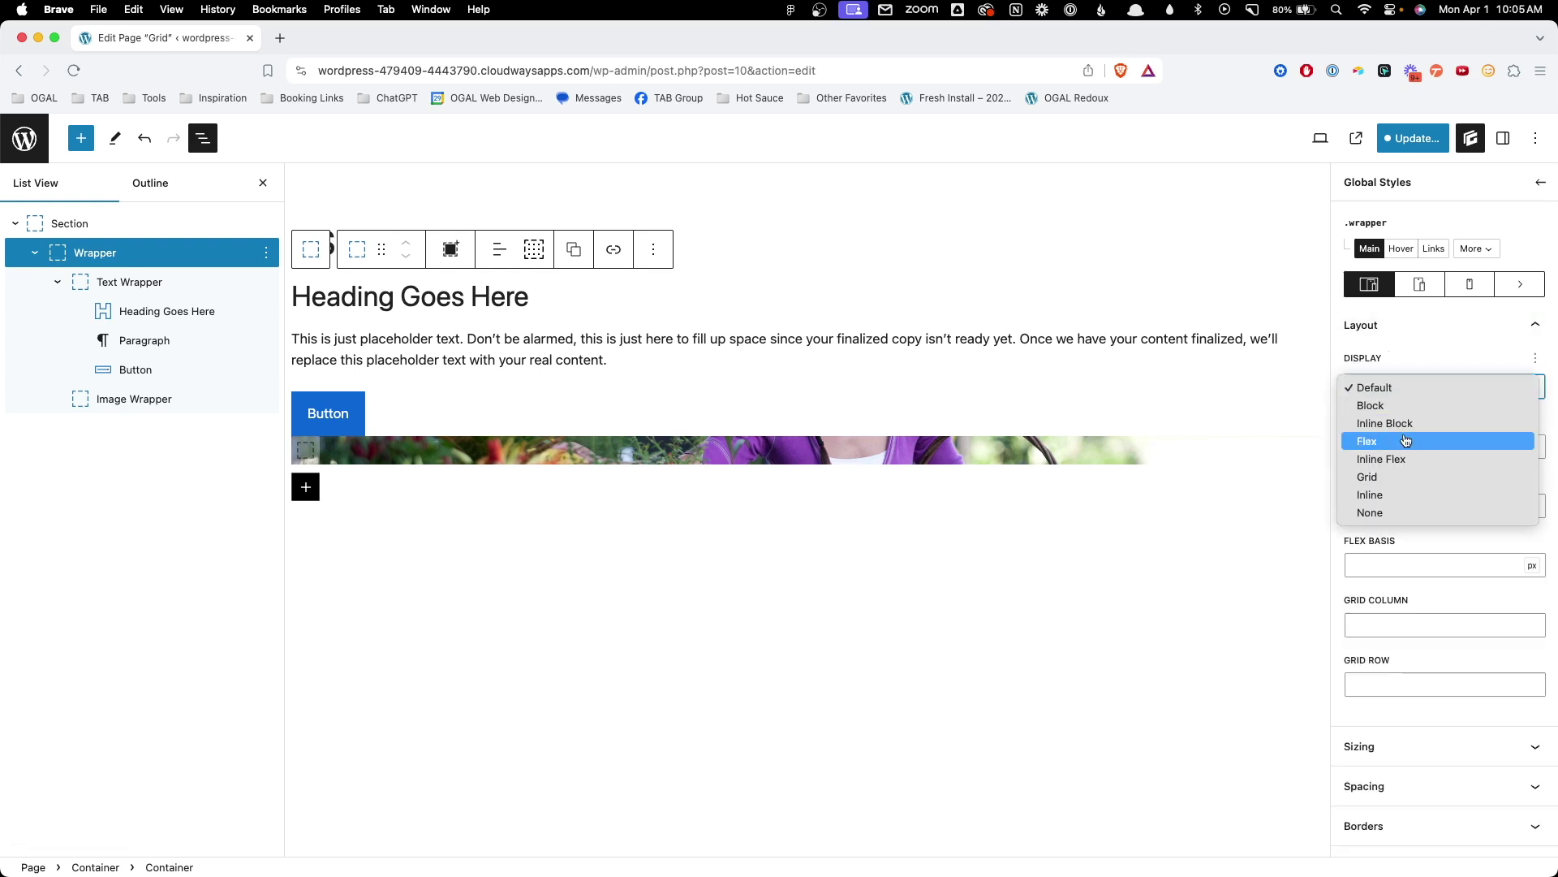
pyautogui.click(1407, 441)
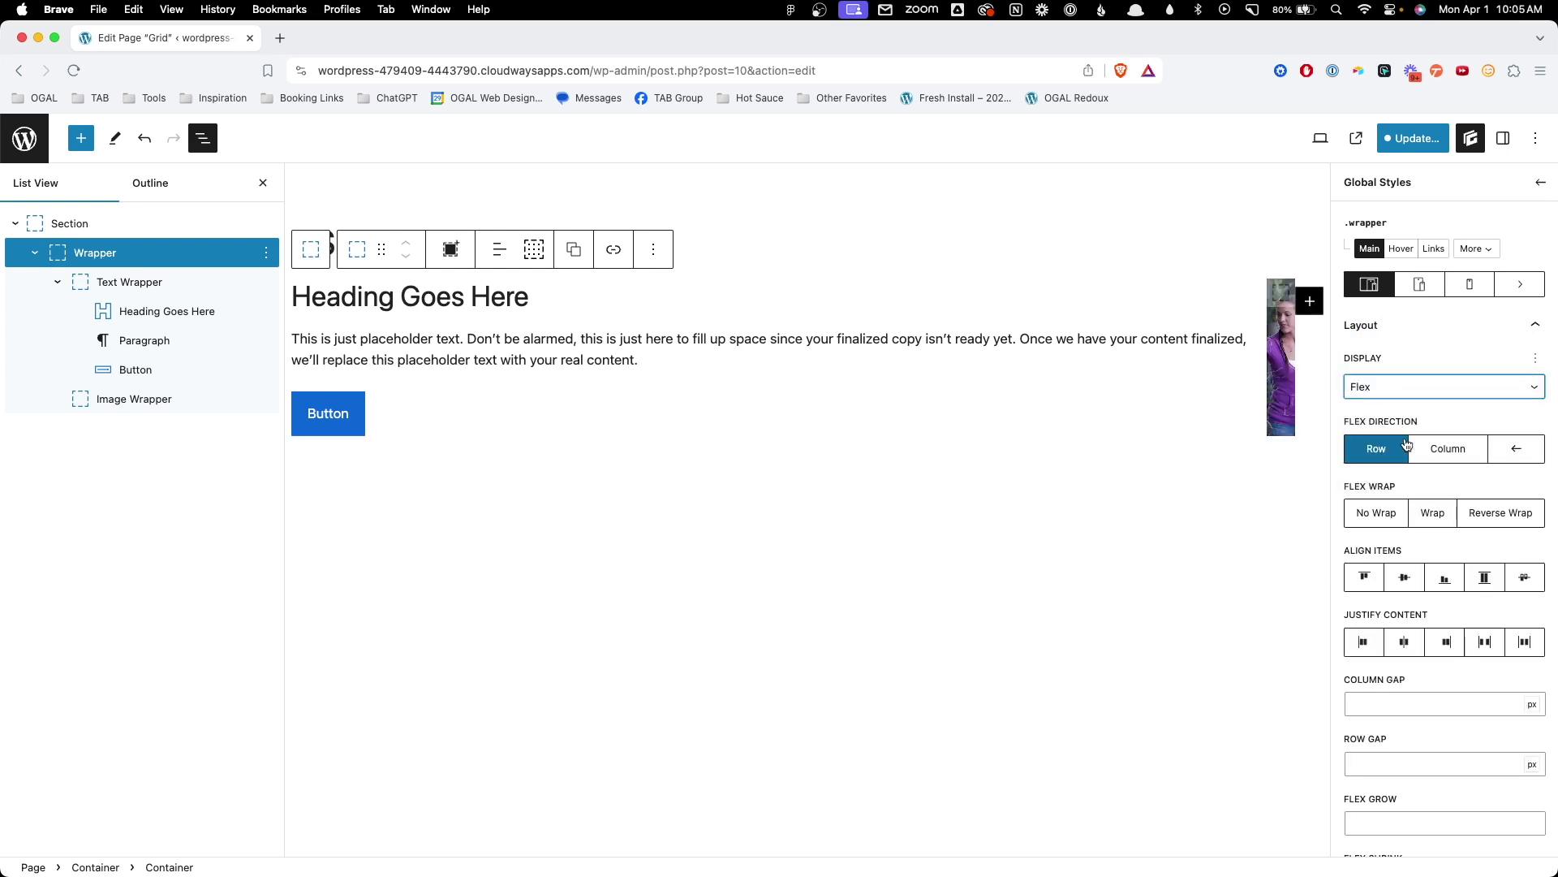
pyautogui.click(1400, 397)
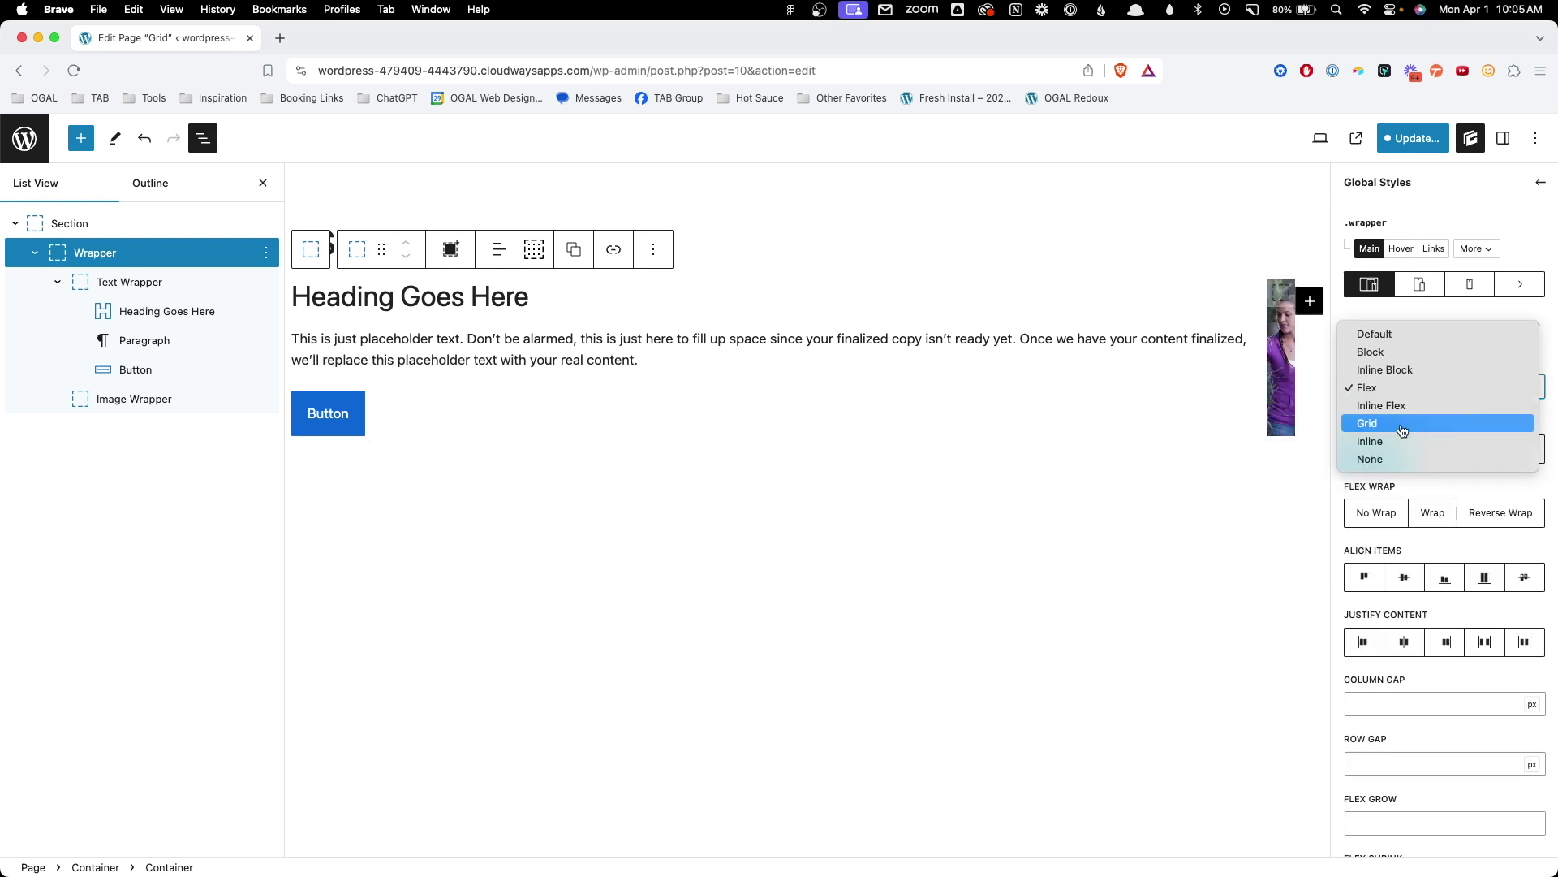
pyautogui.click(1401, 423)
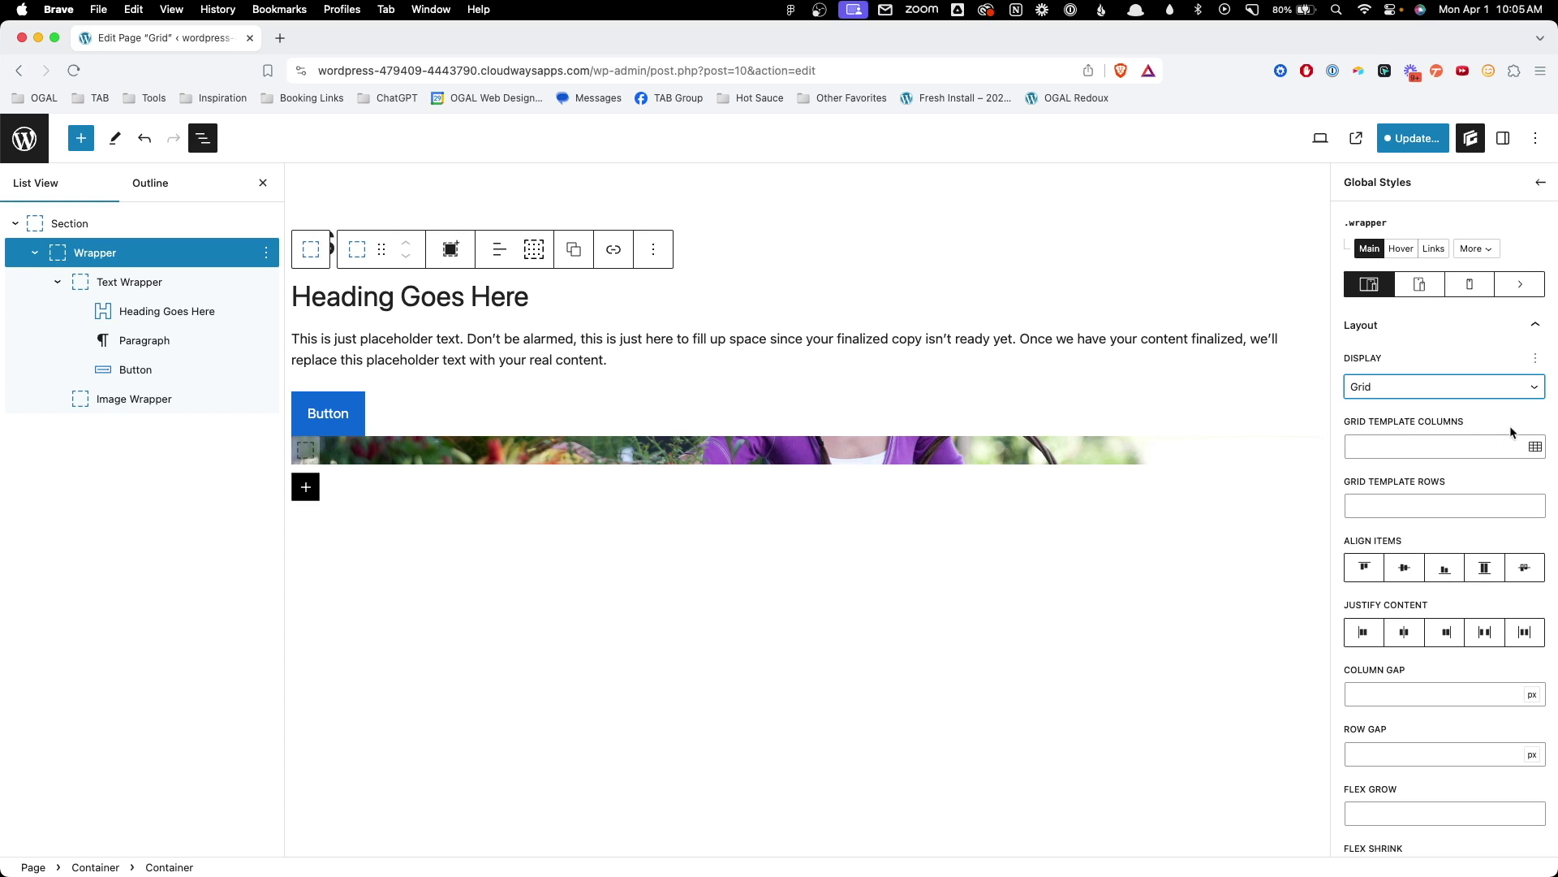
# - Give the .wrapper grid template columns of 1fr 3fr and a column gap of 80 px
pyautogui.click(1536, 450)
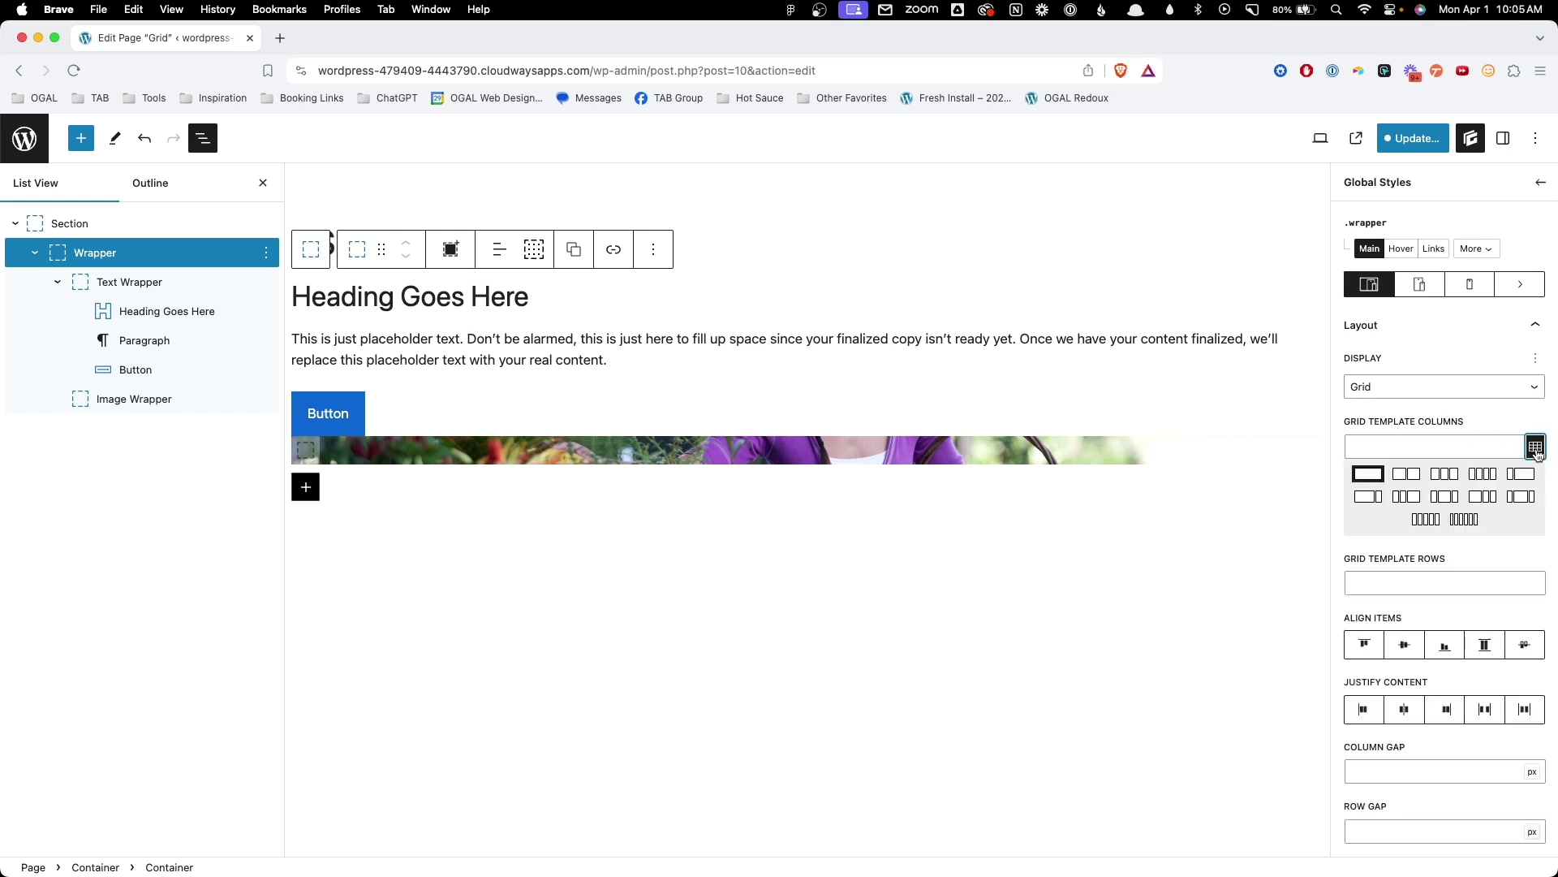
pyautogui.click(1524, 477)
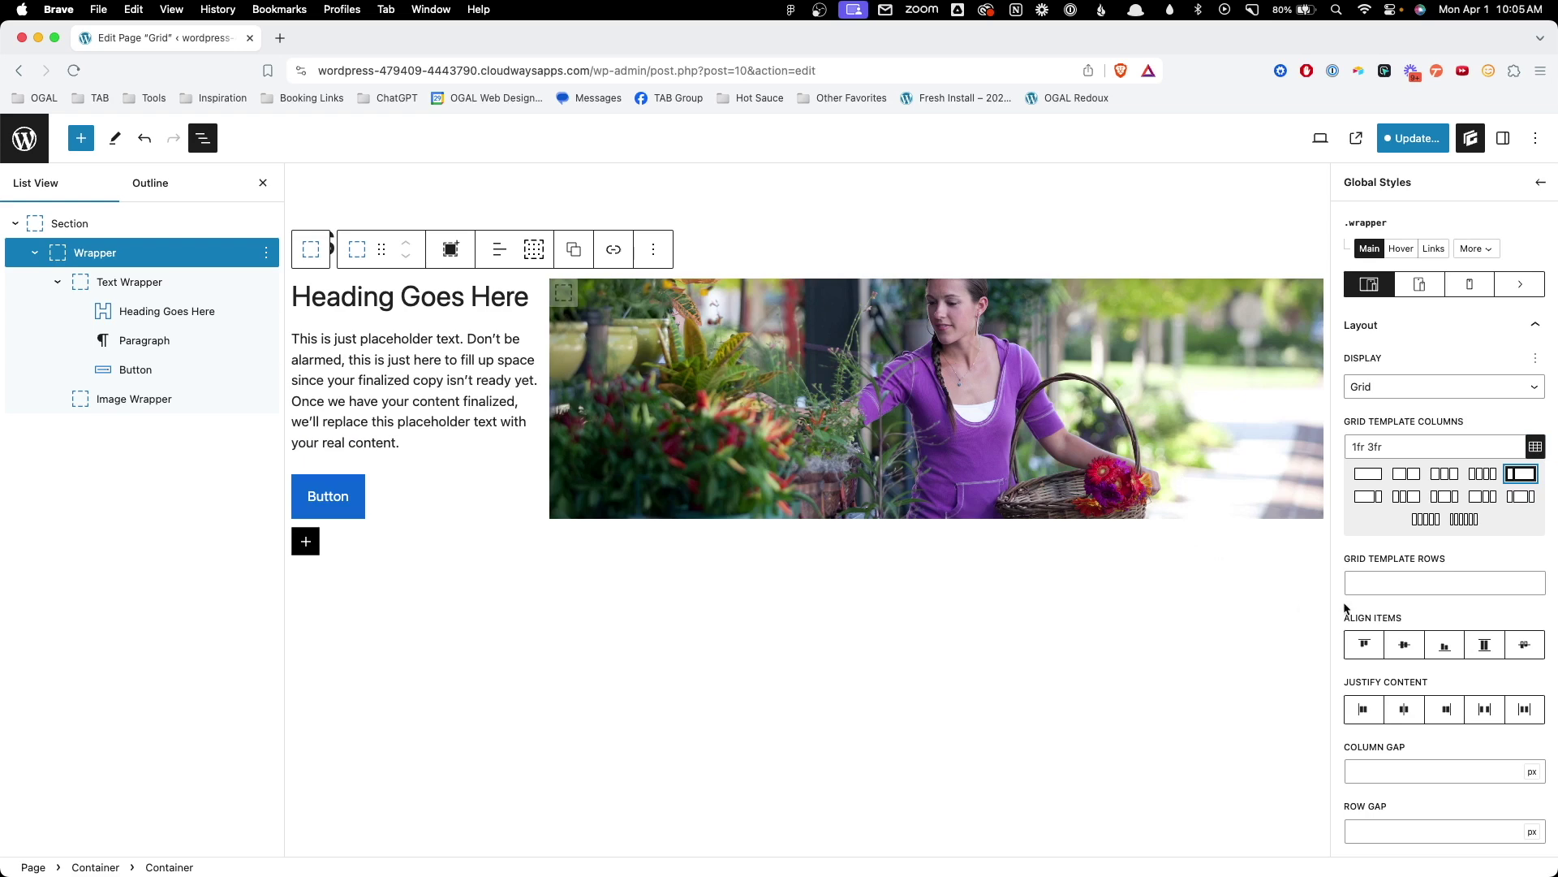
pyautogui.scroll(-1, 1396, 633)
pyautogui.click(1416, 740)
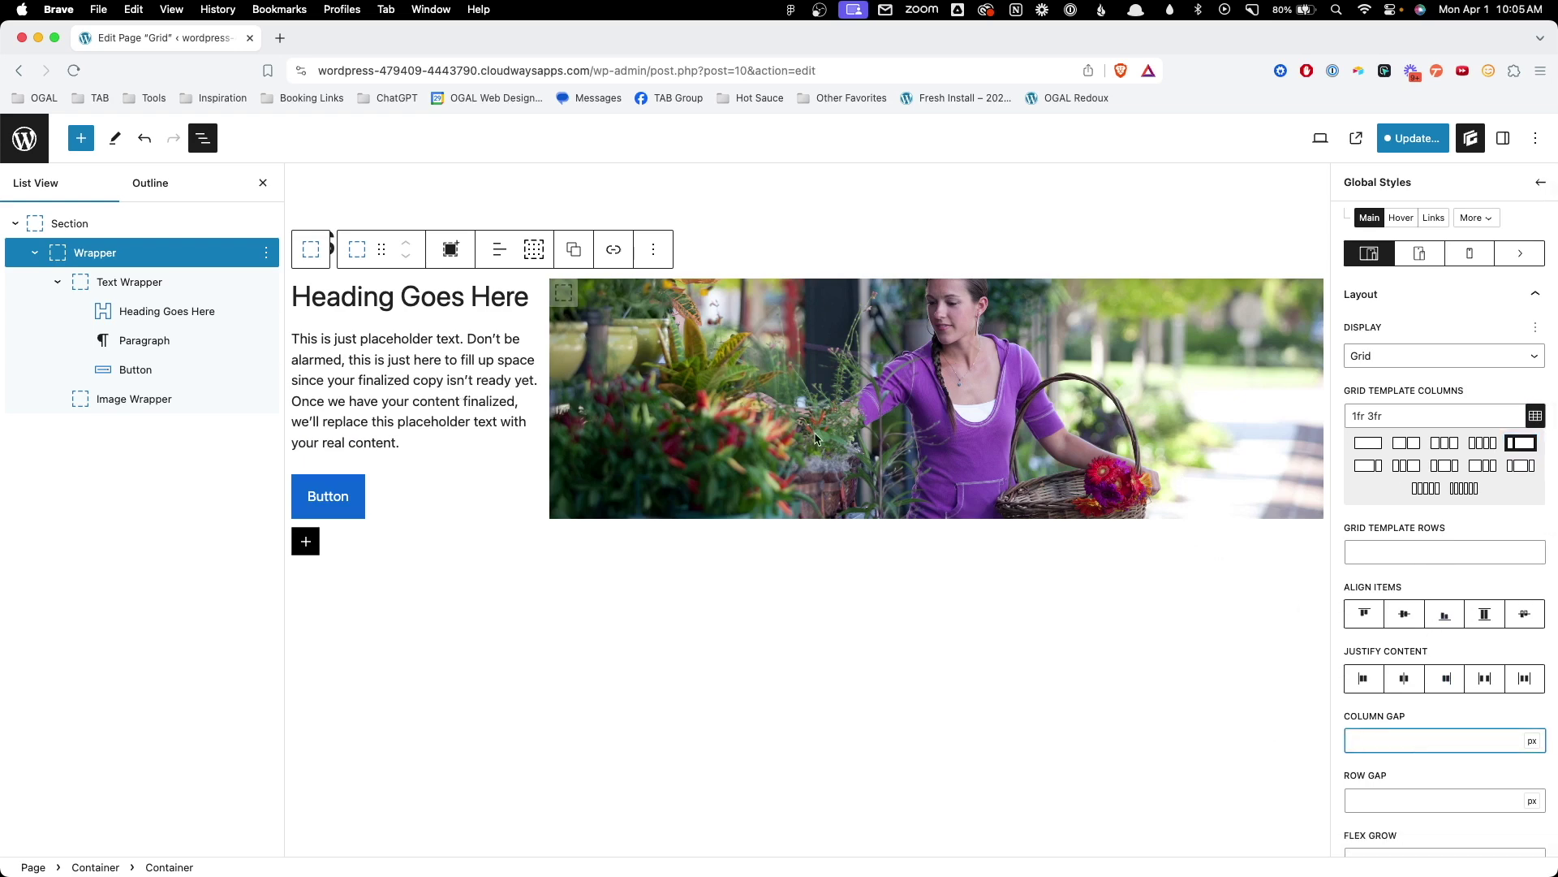
pyautogui.write('80')
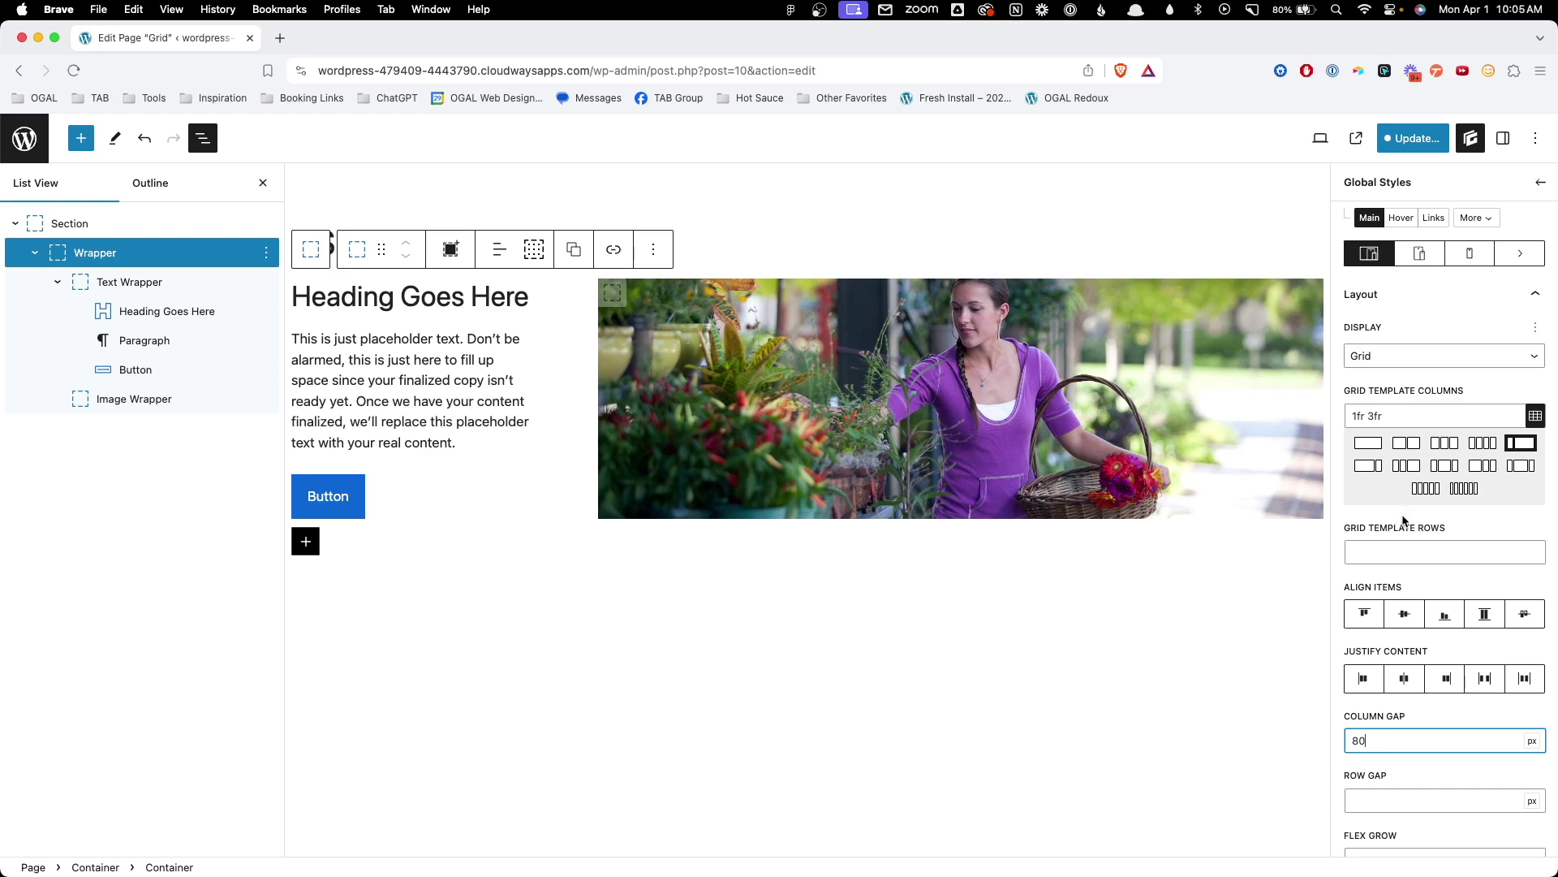
# - Set the .wrapper style's minimum height to 600 px
pyautogui.scroll(-15, 1403, 520)
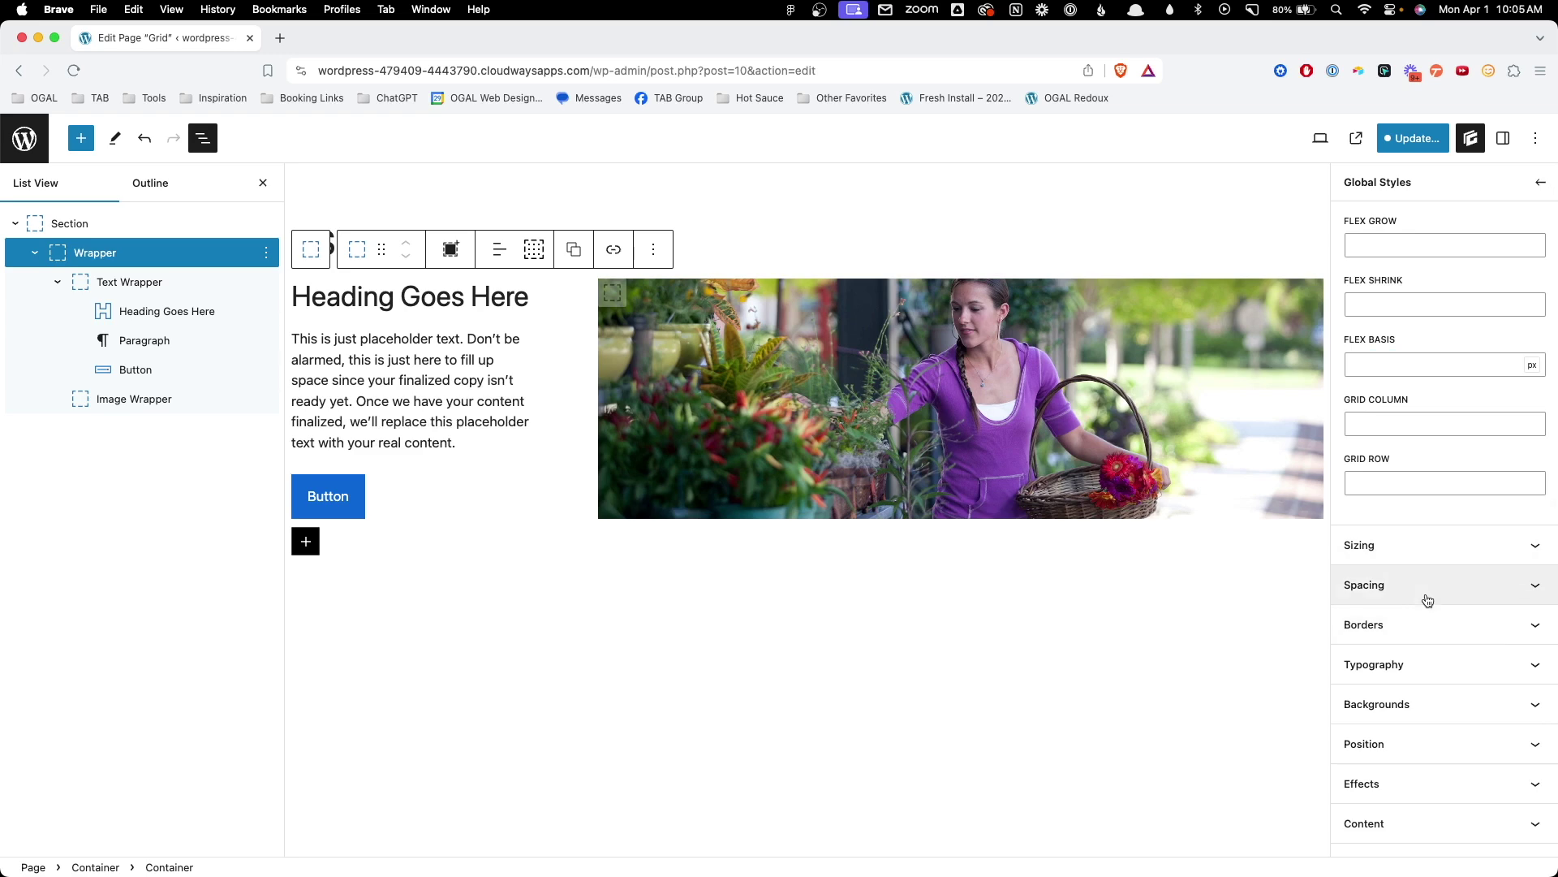
pyautogui.click(1423, 548)
pyautogui.click(1452, 643)
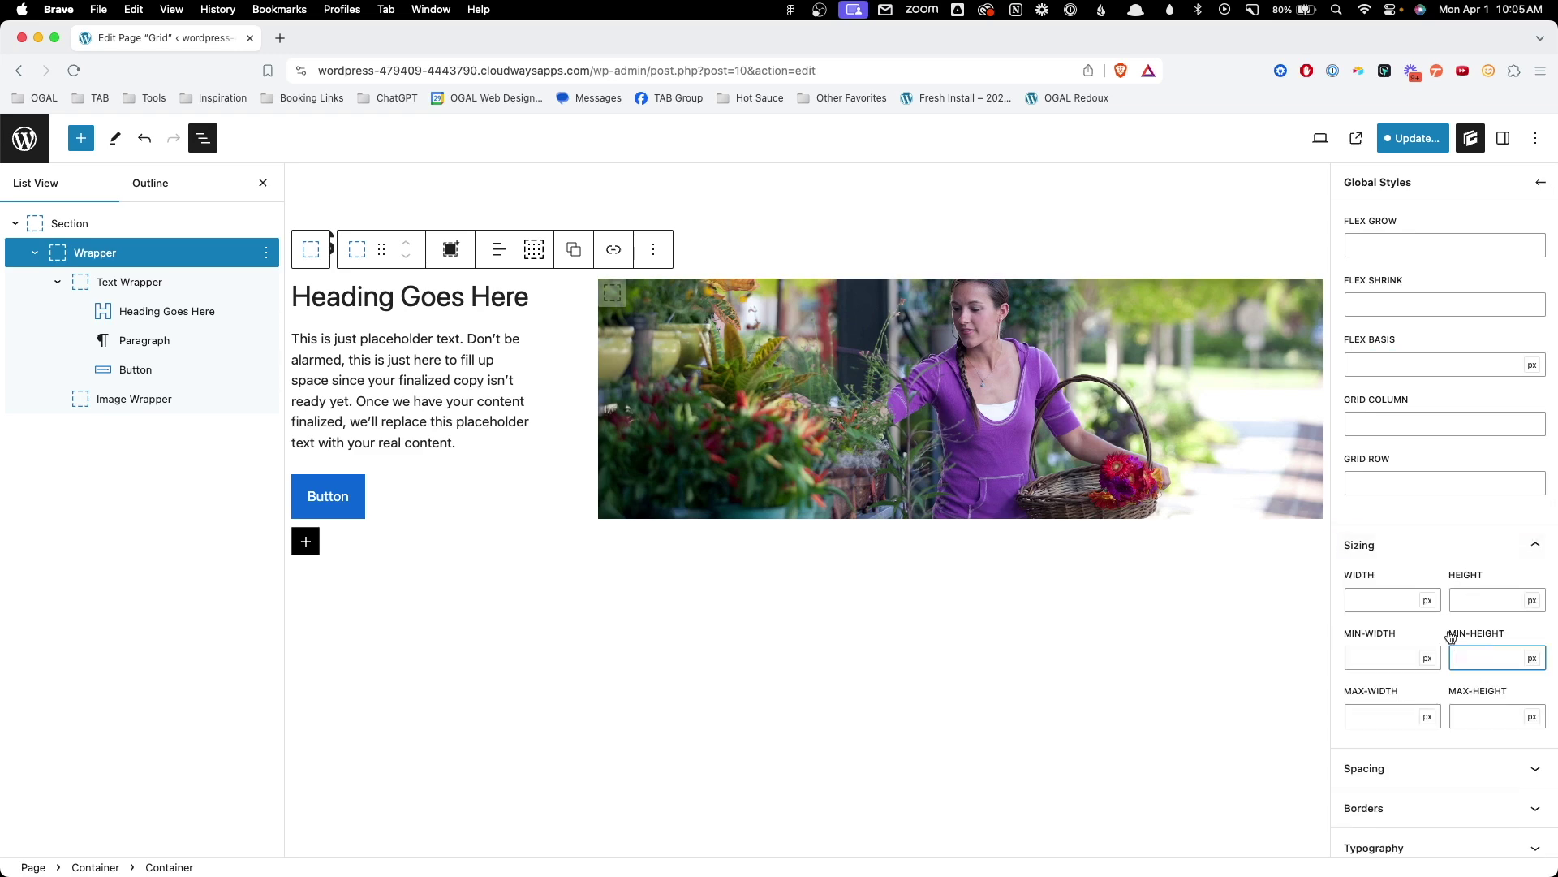
pyautogui.write('600')
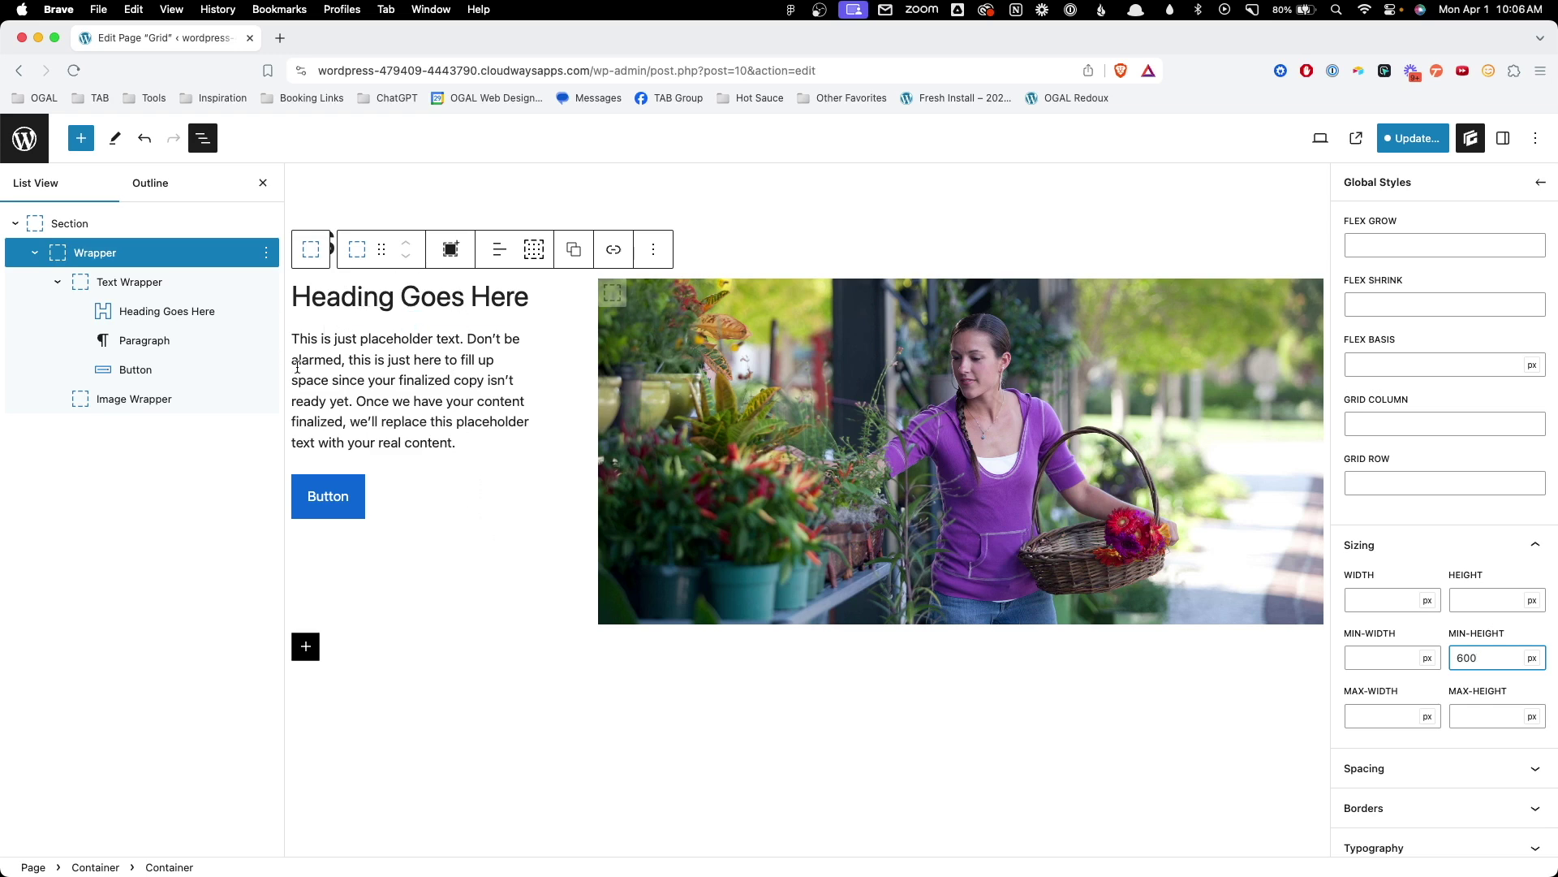
# - Set the Text Wrapper container's display to Flex with column direction, items aligned to the start and content justified to the center
pyautogui.click(172, 283)
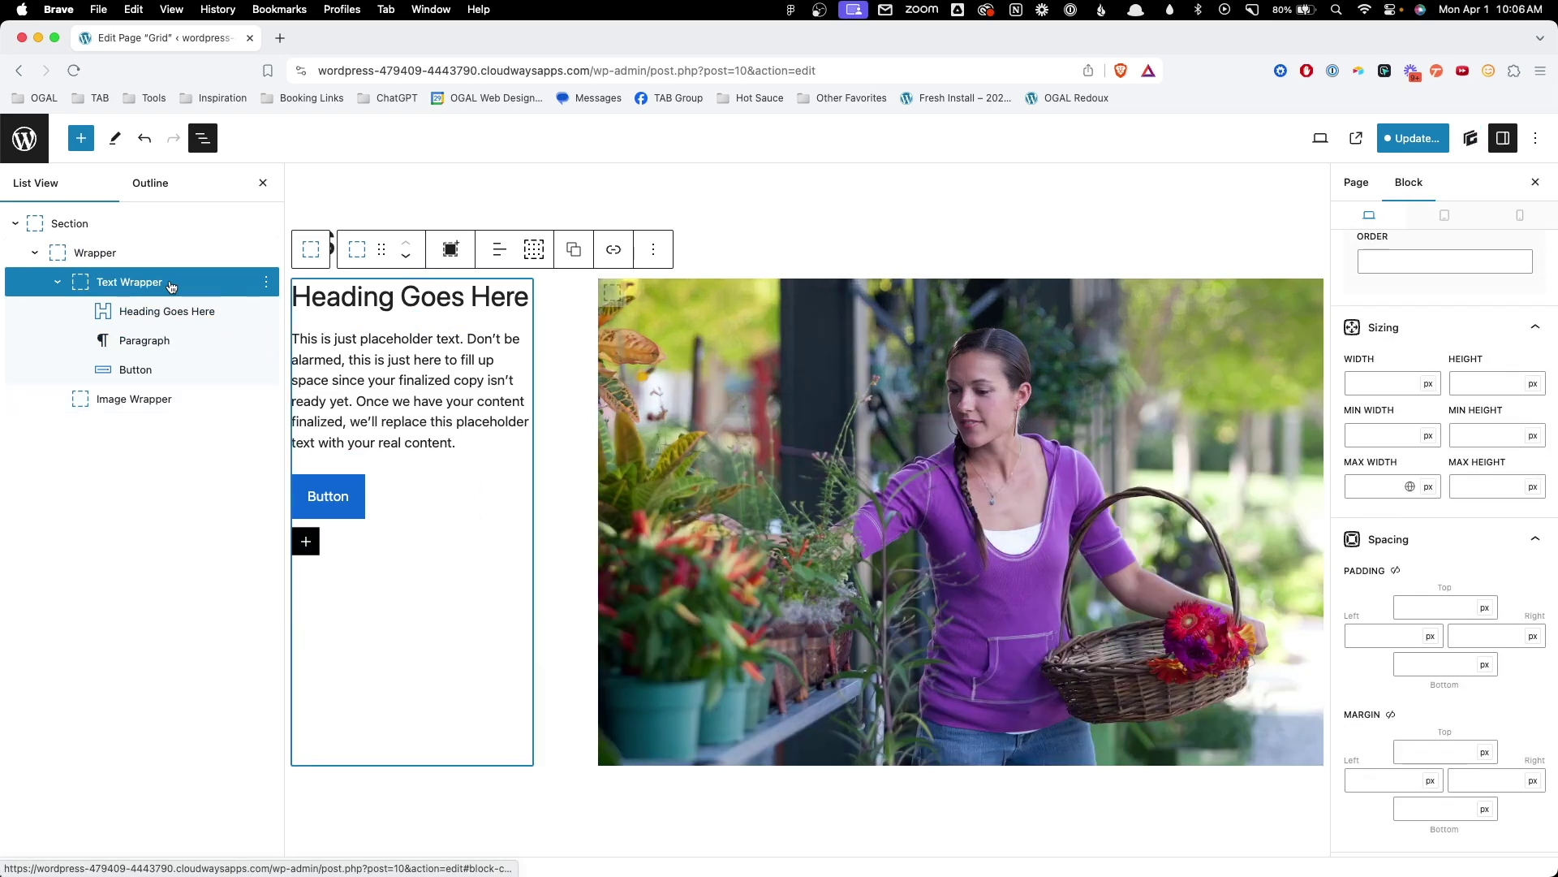
pyautogui.scroll(10, 1536, 438)
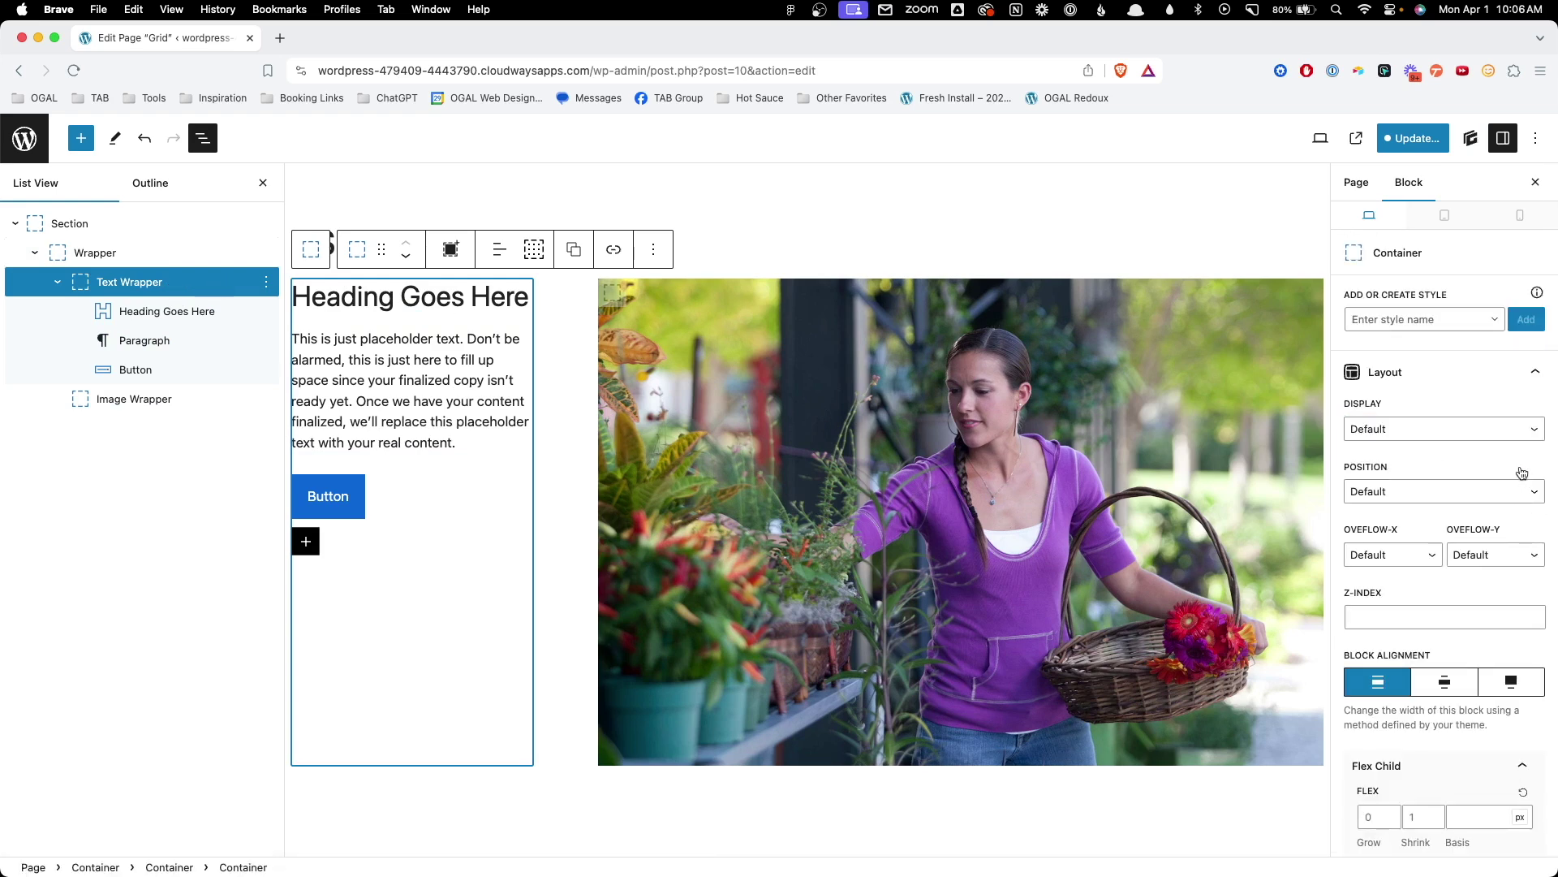
pyautogui.click(1407, 431)
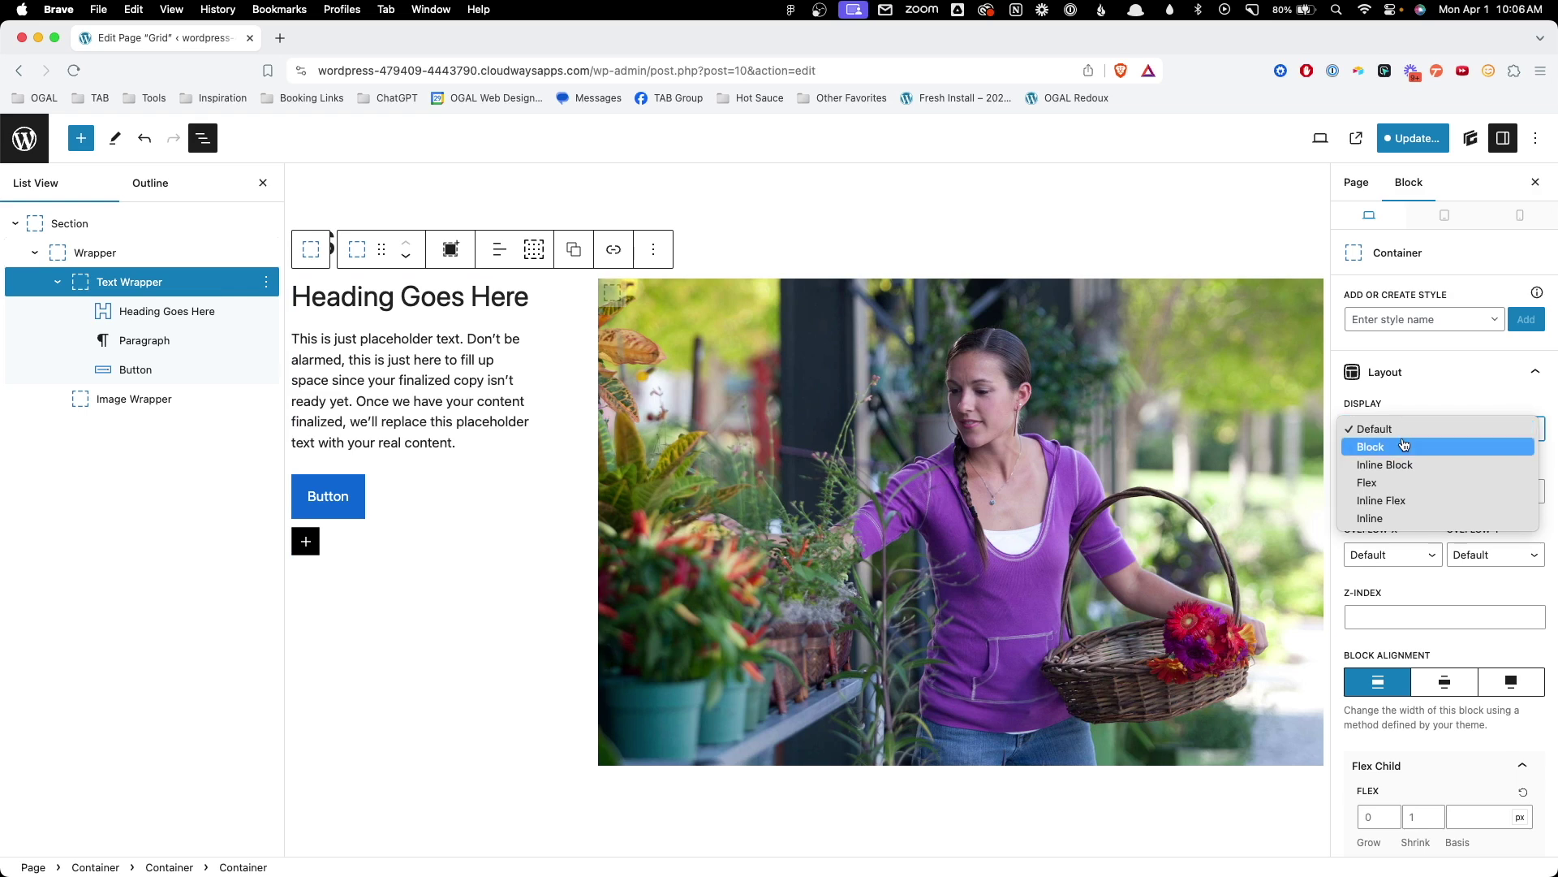
pyautogui.click(1403, 486)
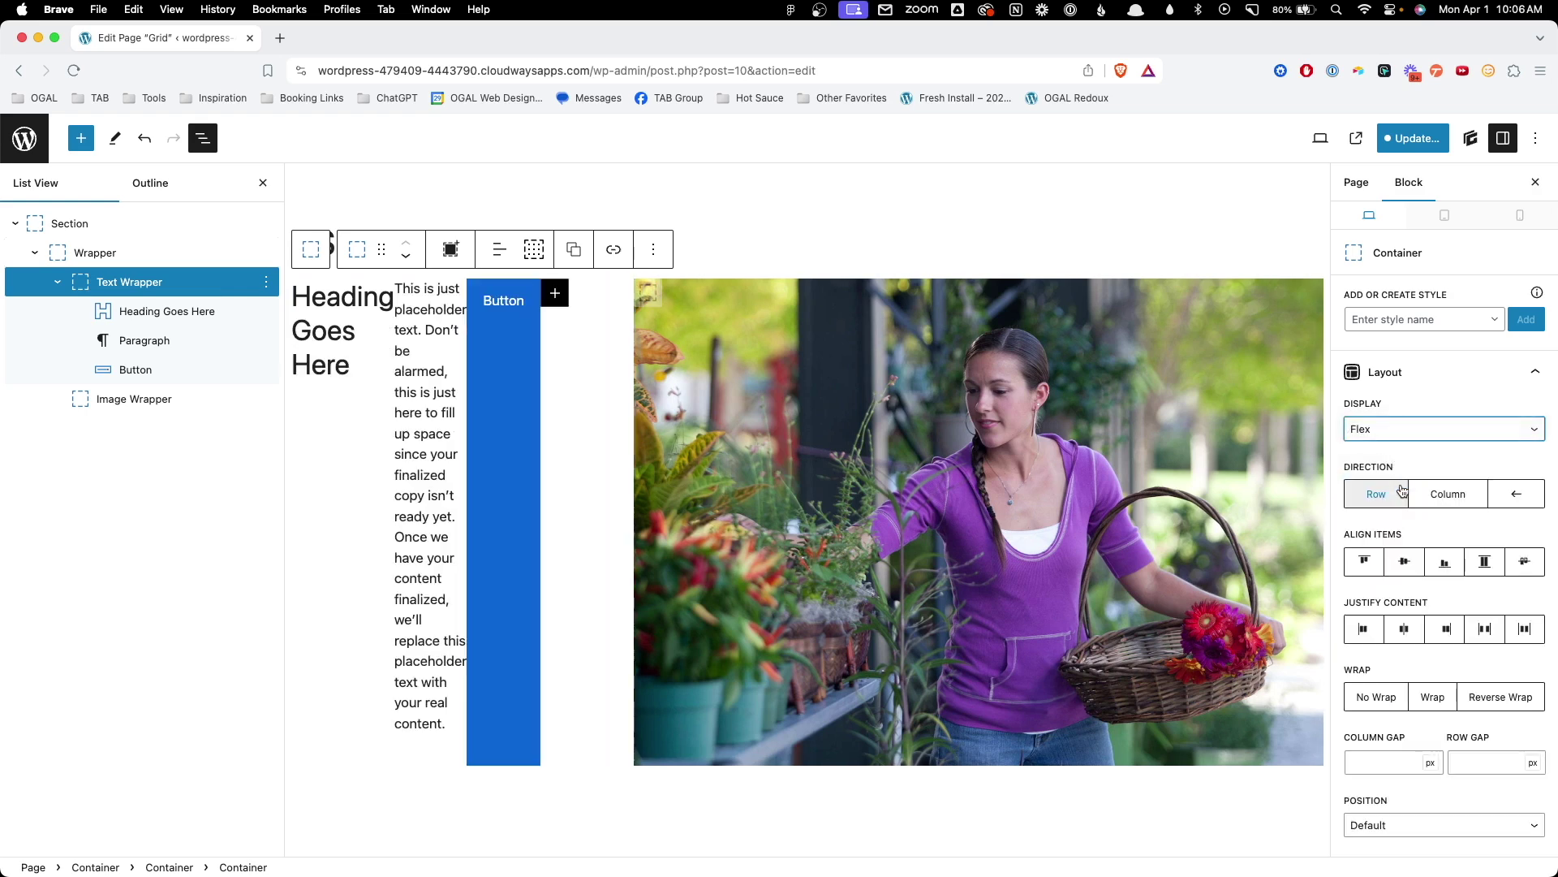
pyautogui.click(1439, 498)
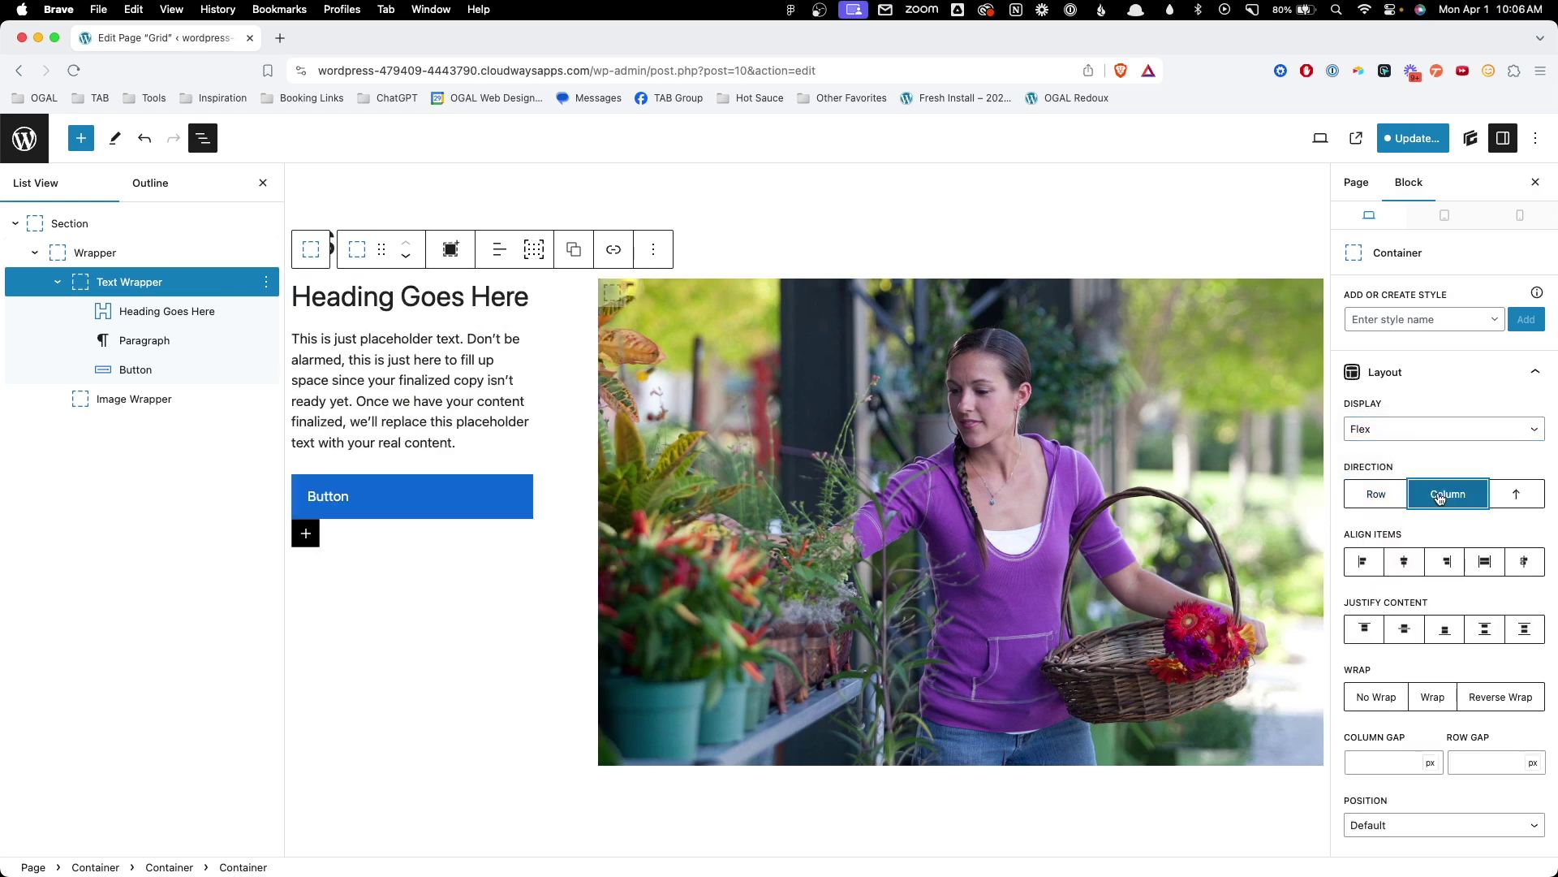
pyautogui.click(1375, 560)
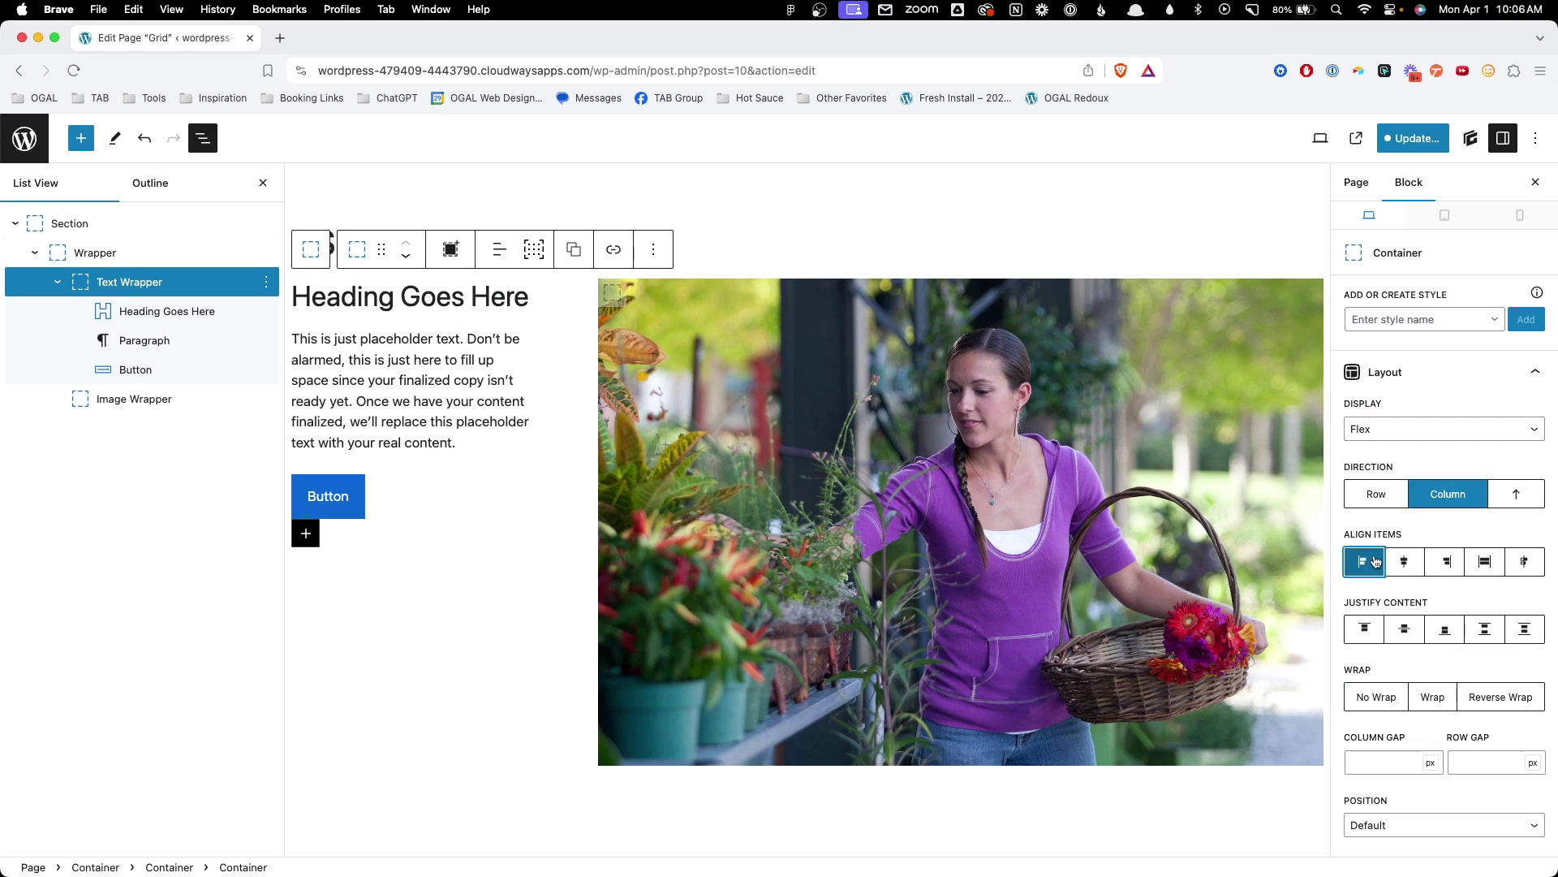
pyautogui.click(1415, 636)
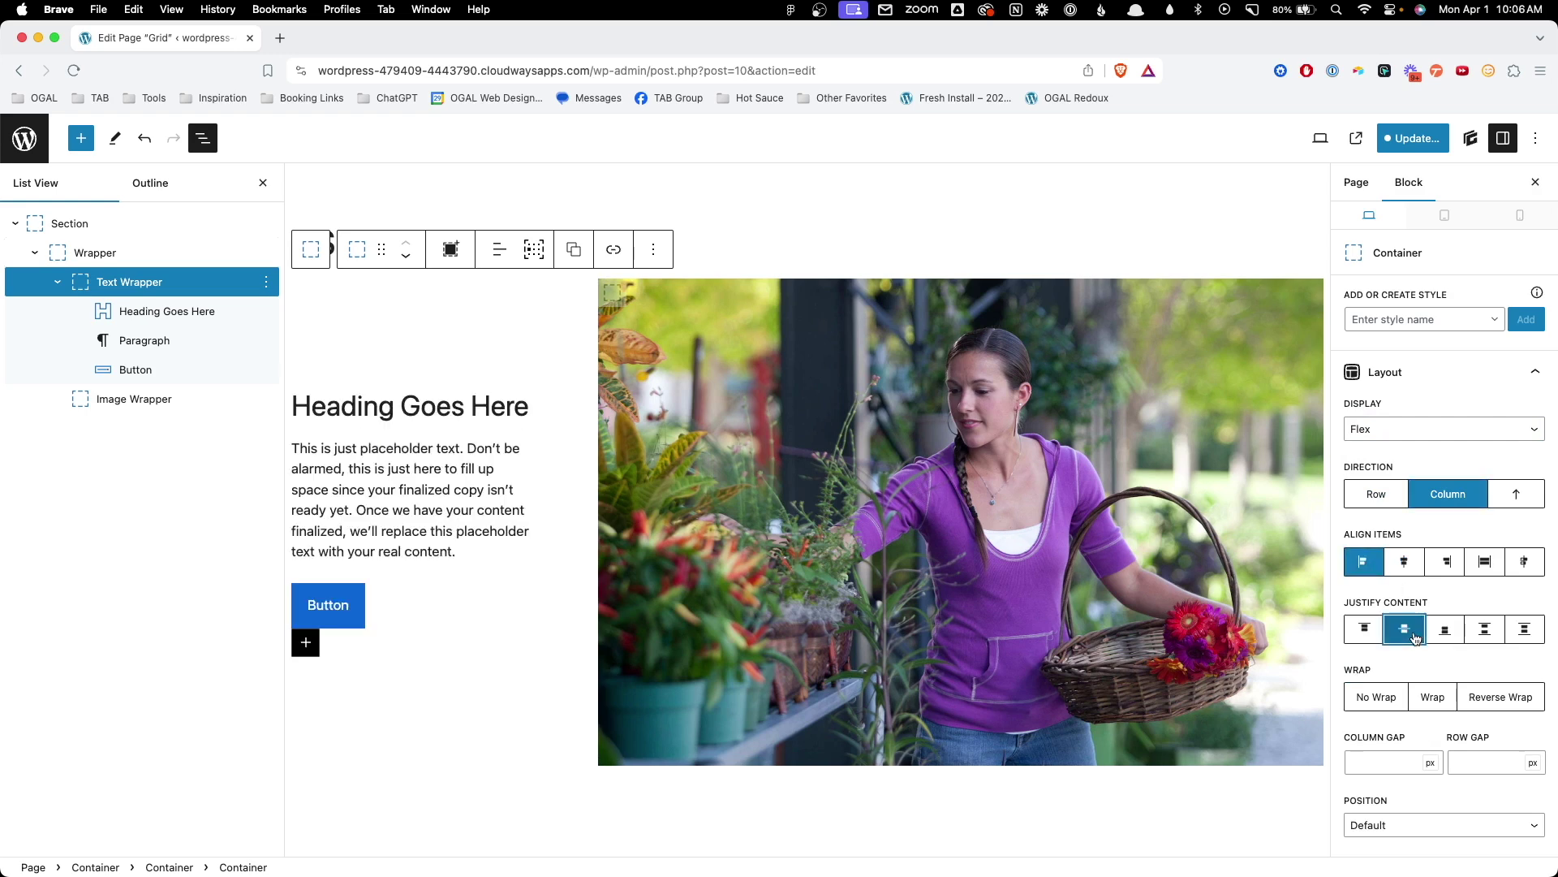
# - Save the page and site style changes, and view the published page in a new browser tab
pyautogui.click(690, 471)
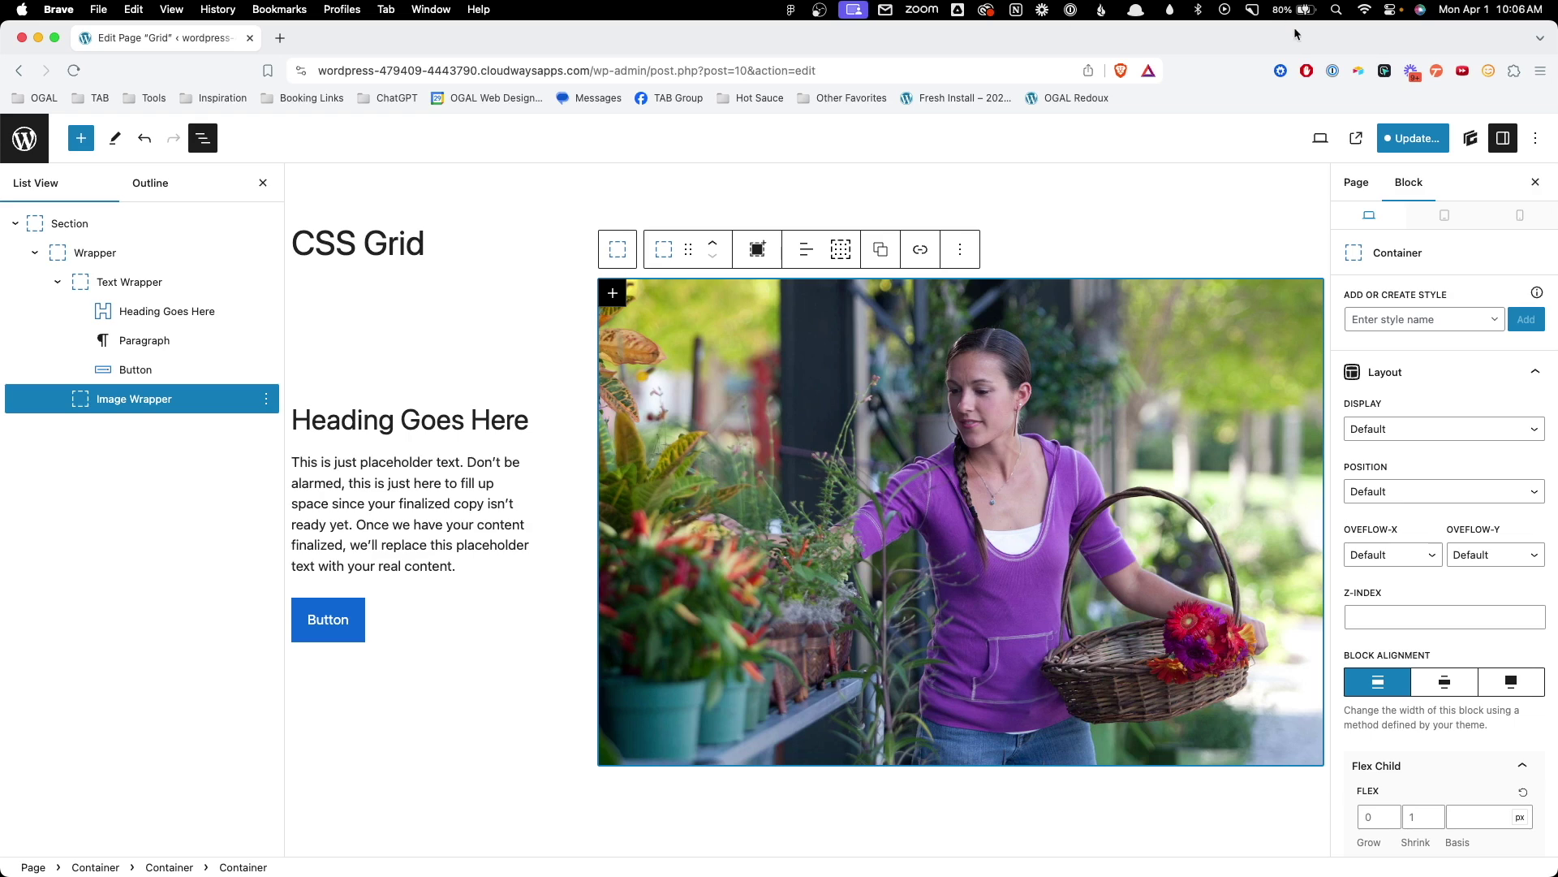
pyautogui.click(1408, 139)
pyautogui.click(1408, 140)
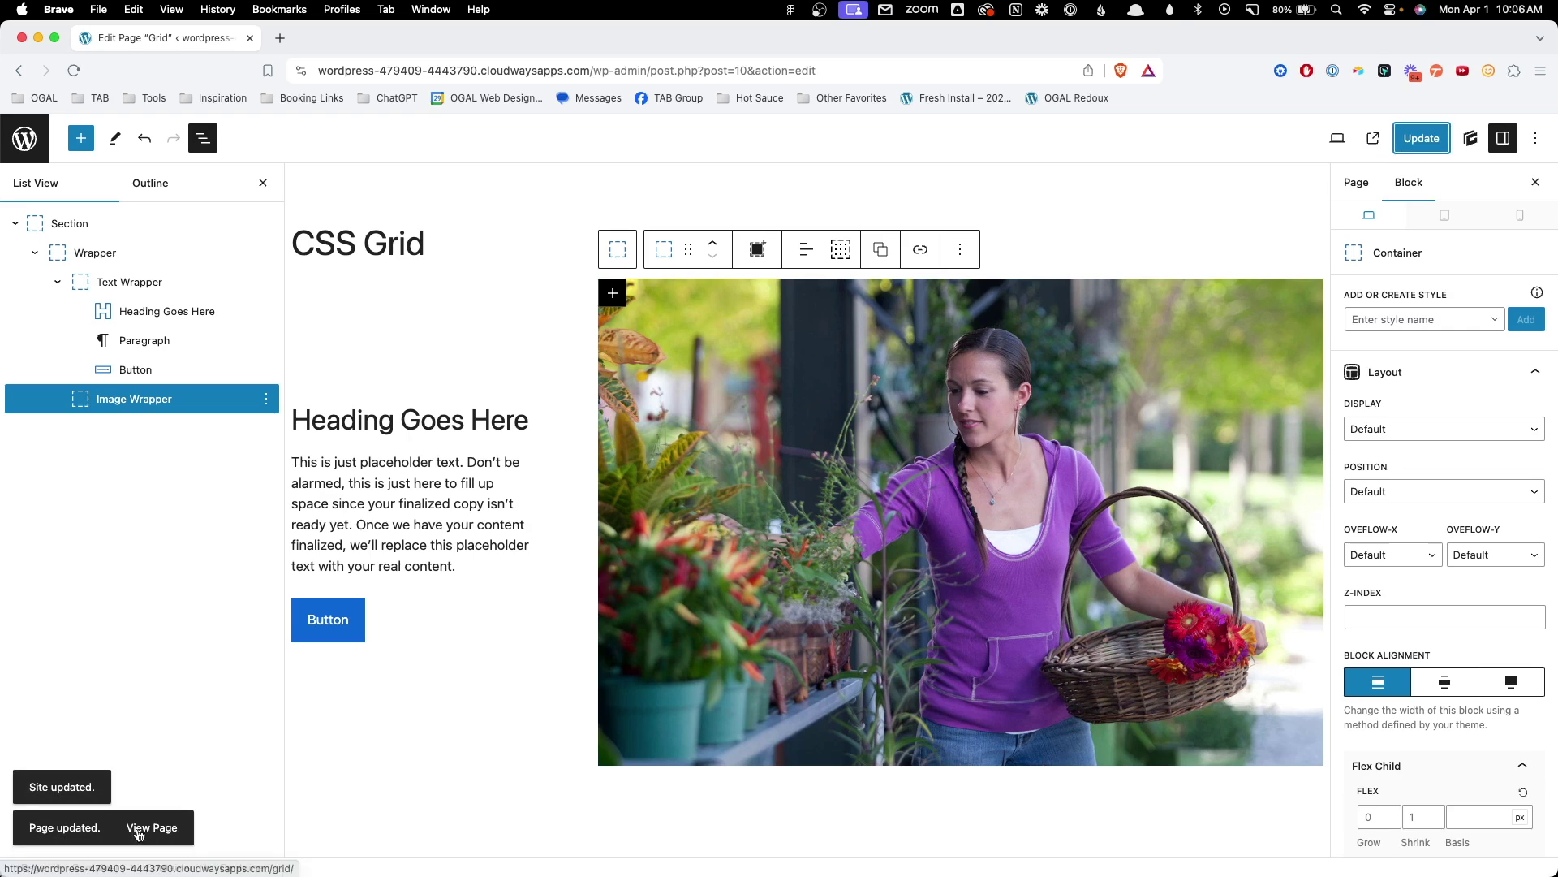
pyautogui.keyDown('super'); pyautogui.click(148, 827); pyautogui.keyUp('super')
pyautogui.click(370, 38)
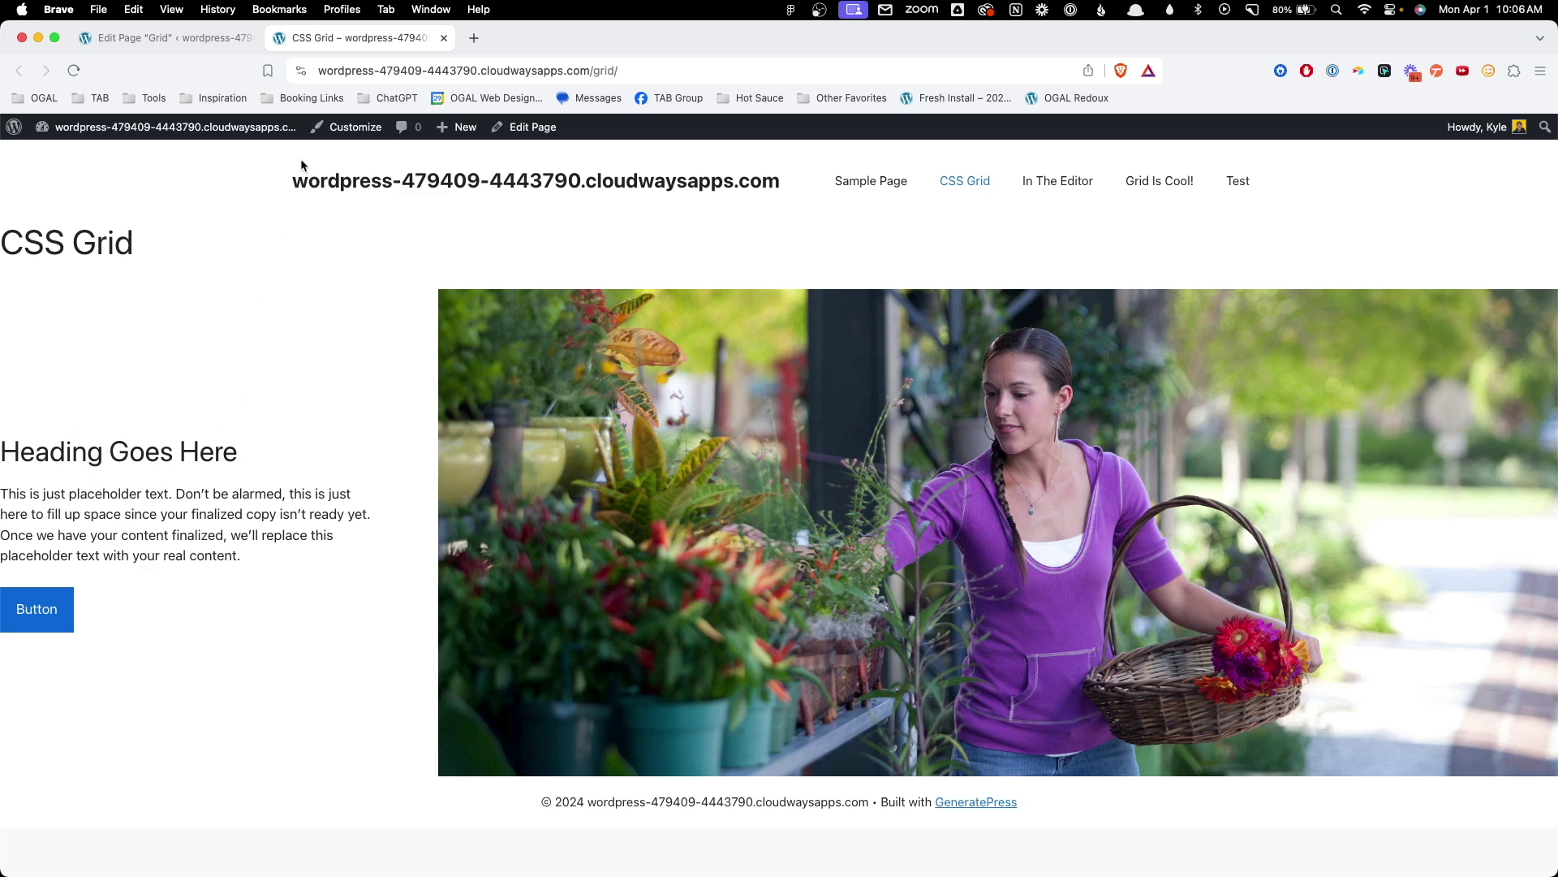
pyautogui.moveTo(291, 157)
pyautogui.doubleClick(104, 242)
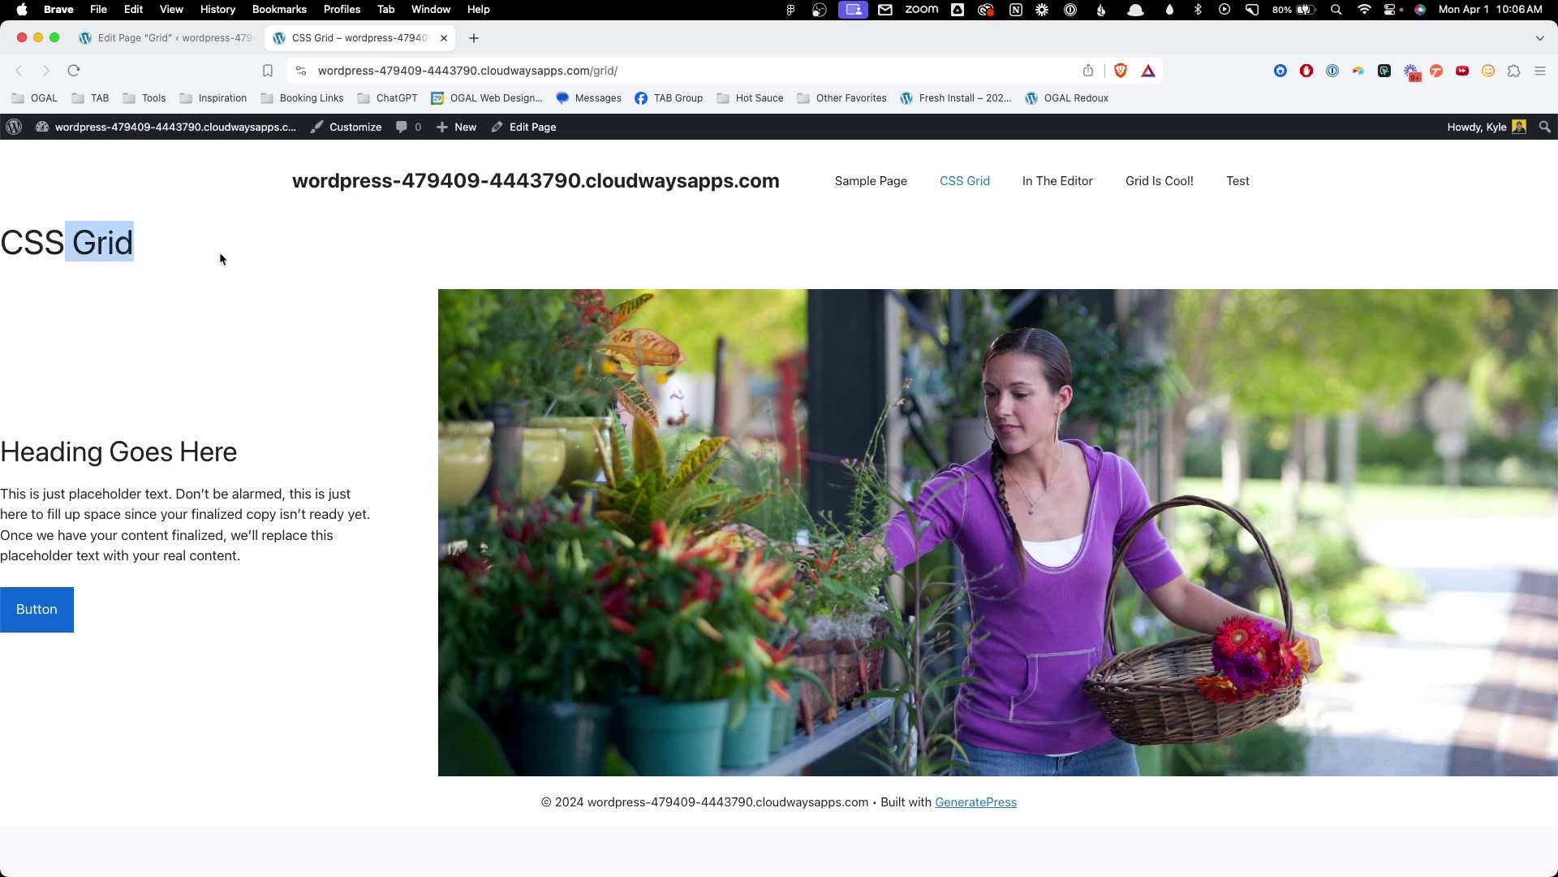
pyautogui.click(262, 299)
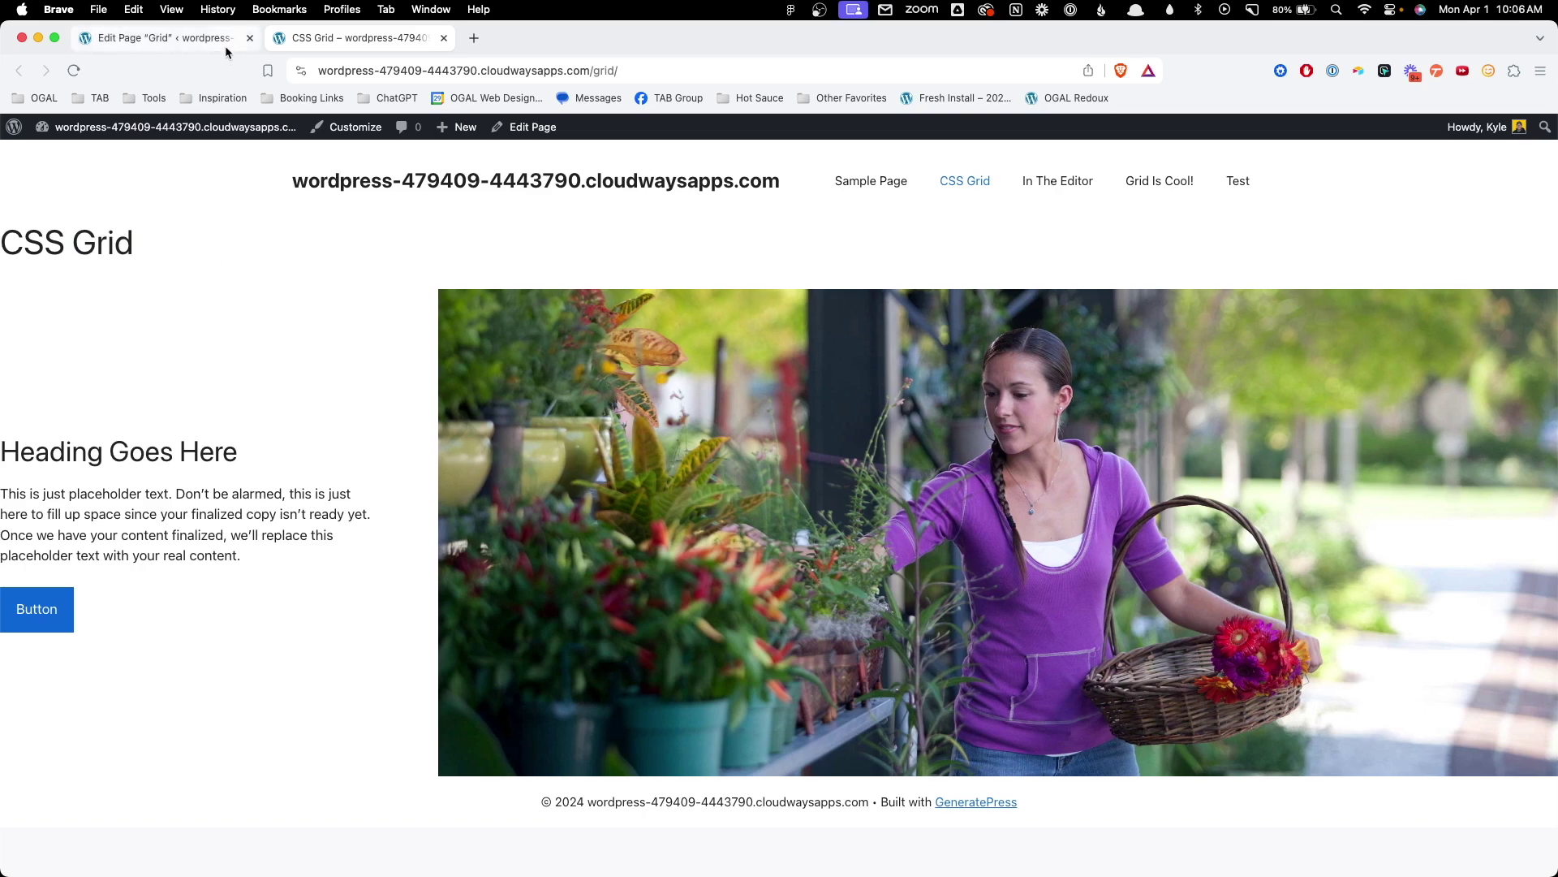
# - Disable the page's content title in its layout settings, update the page and reload its published view
pyautogui.click(166, 37)
pyautogui.click(1356, 183)
pyautogui.scroll(-5, 1428, 650)
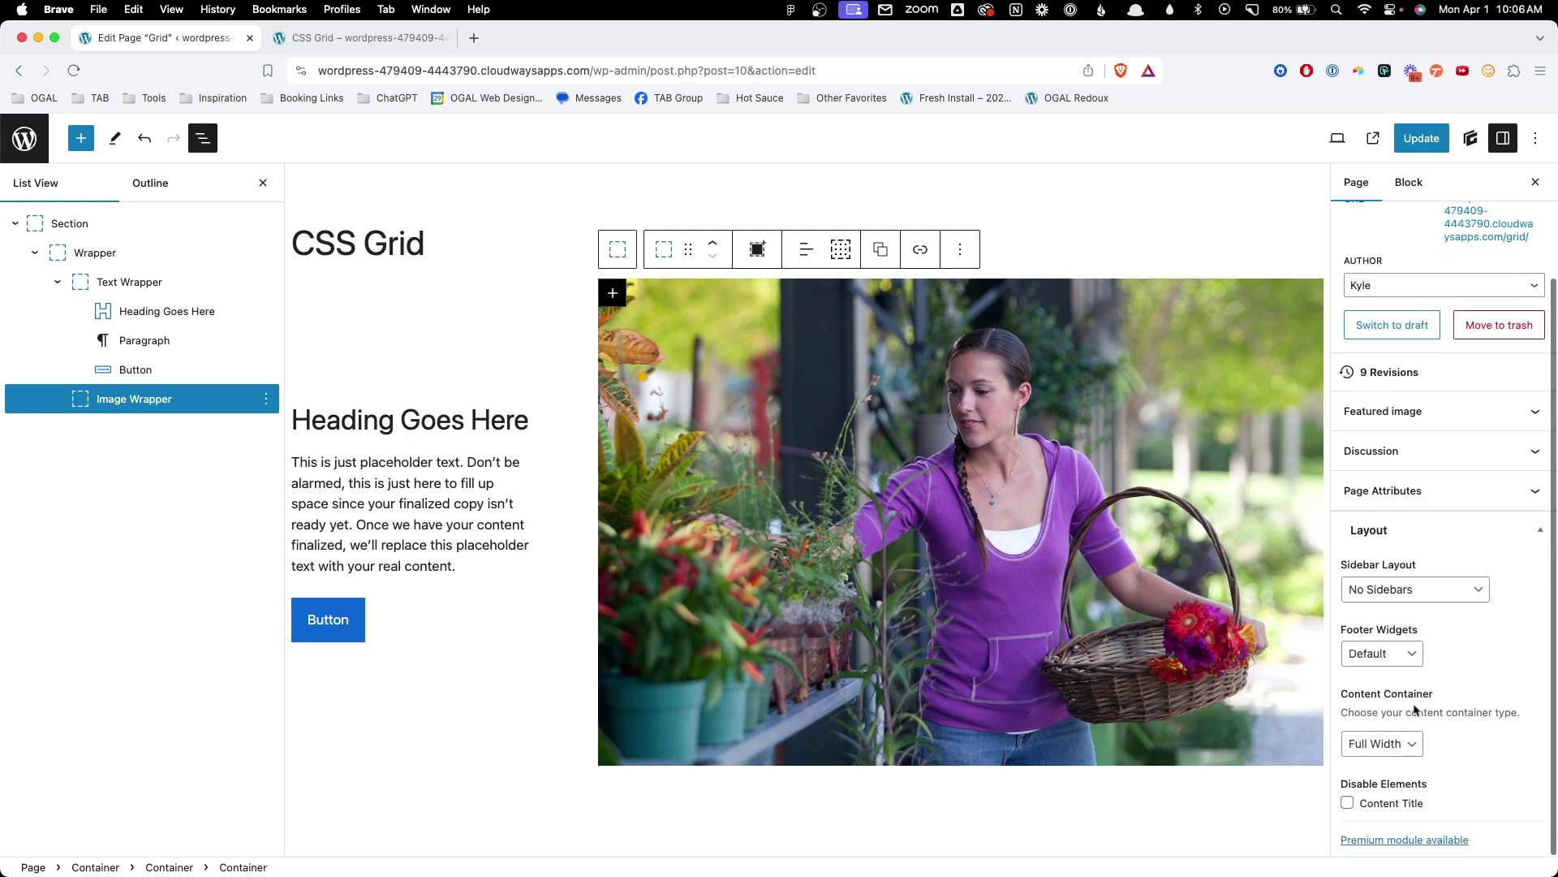
pyautogui.click(1408, 803)
pyautogui.click(1421, 138)
pyautogui.click(357, 38)
pyautogui.click(388, 70)
pyautogui.press('Return')
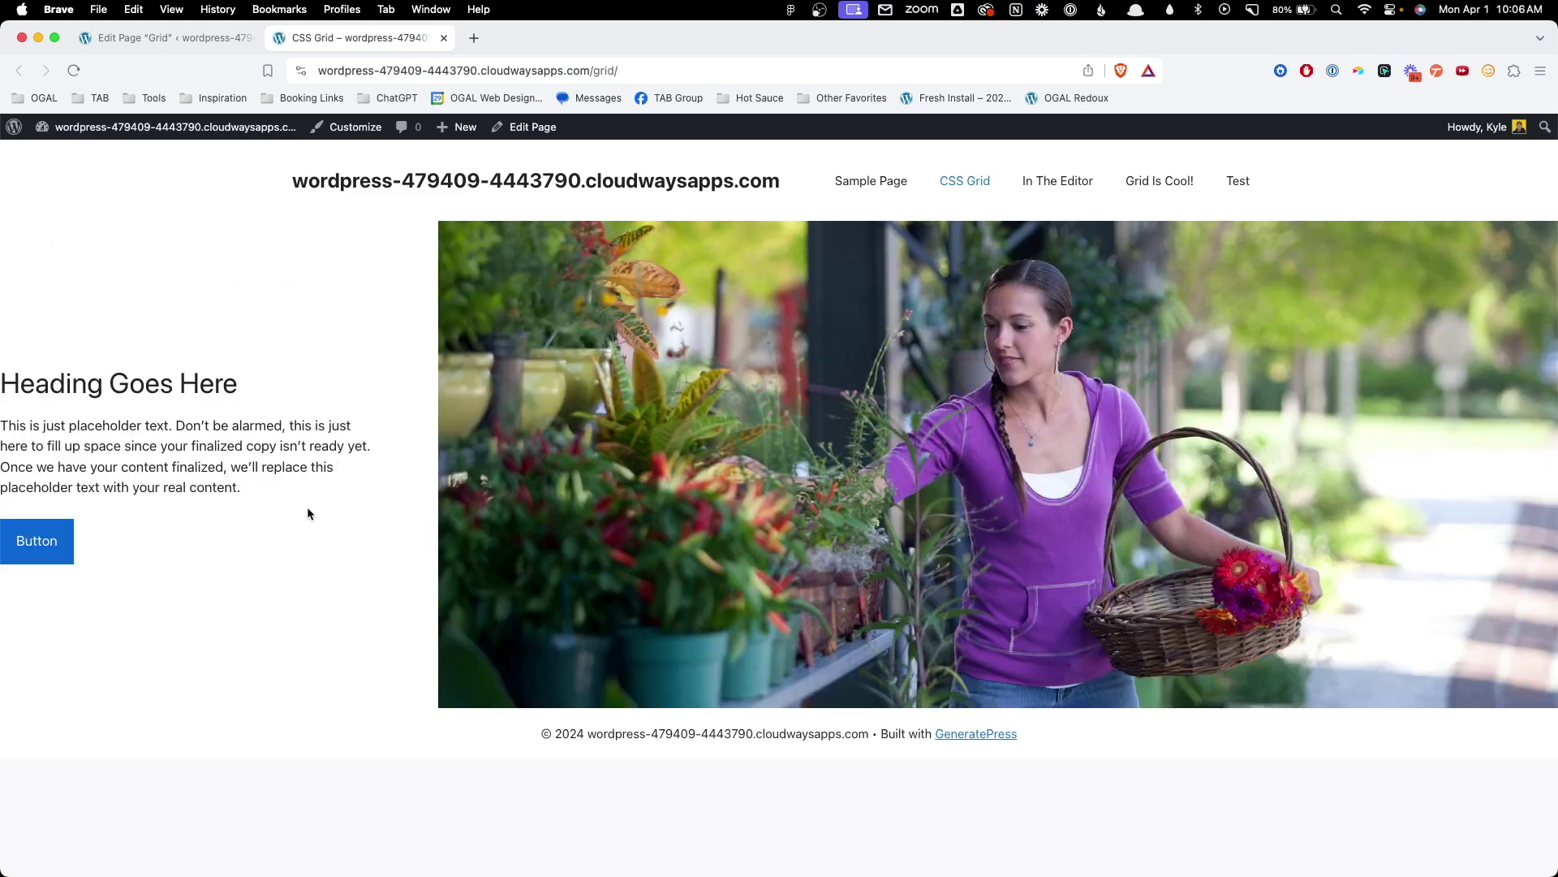
# - Create a blank global style named section for the Section container in the page editor and start editing it
pyautogui.click(166, 37)
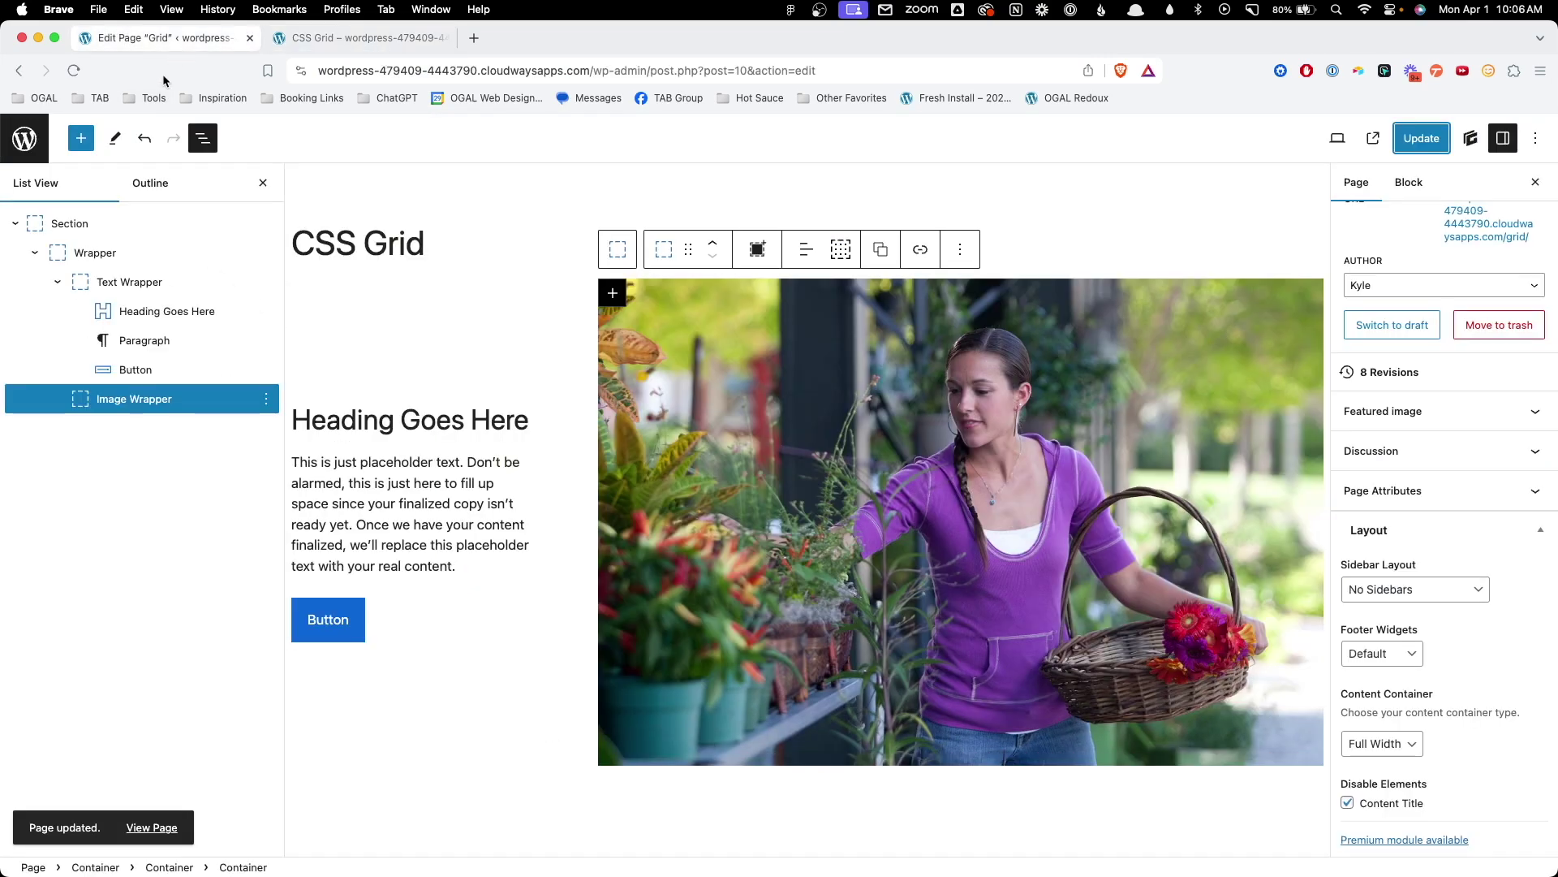
pyautogui.click(108, 222)
pyautogui.scroll(3, 1453, 298)
pyautogui.click(1395, 324)
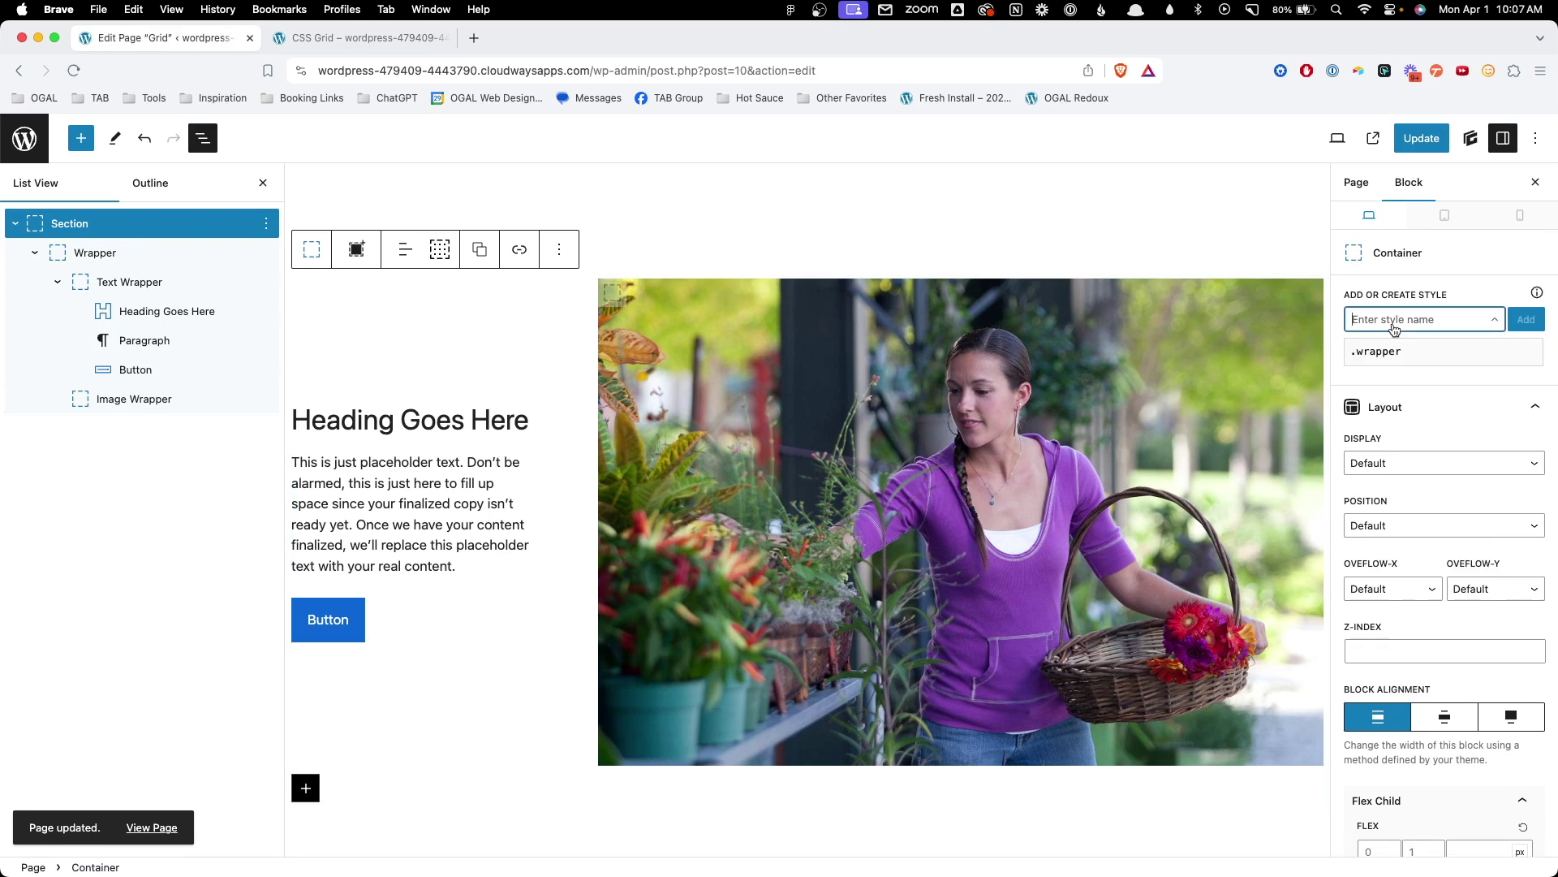
pyautogui.write('section')
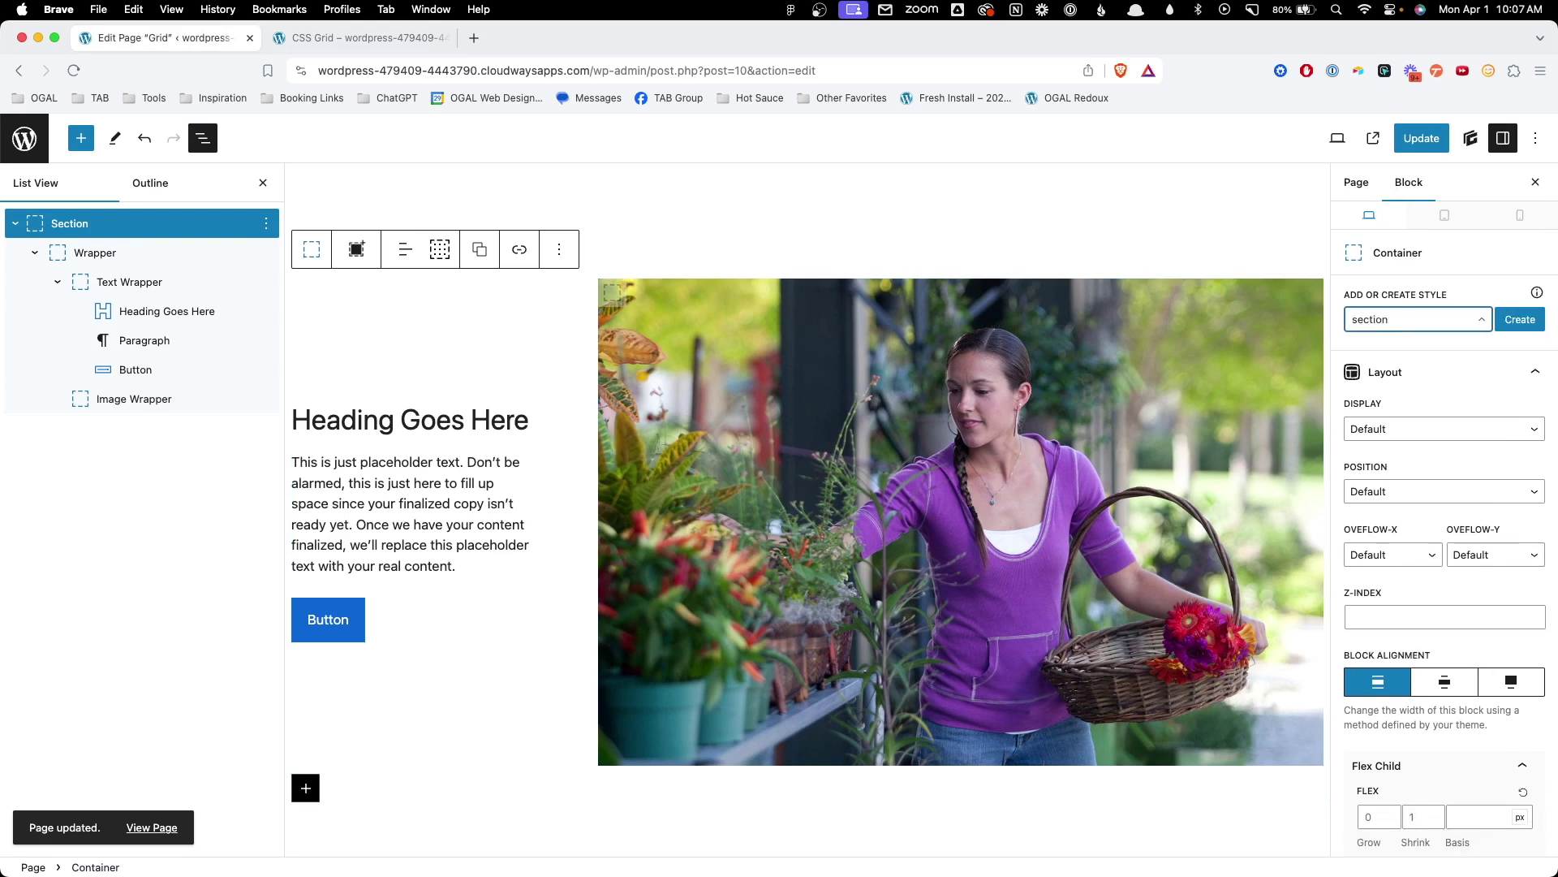
pyautogui.click(1521, 319)
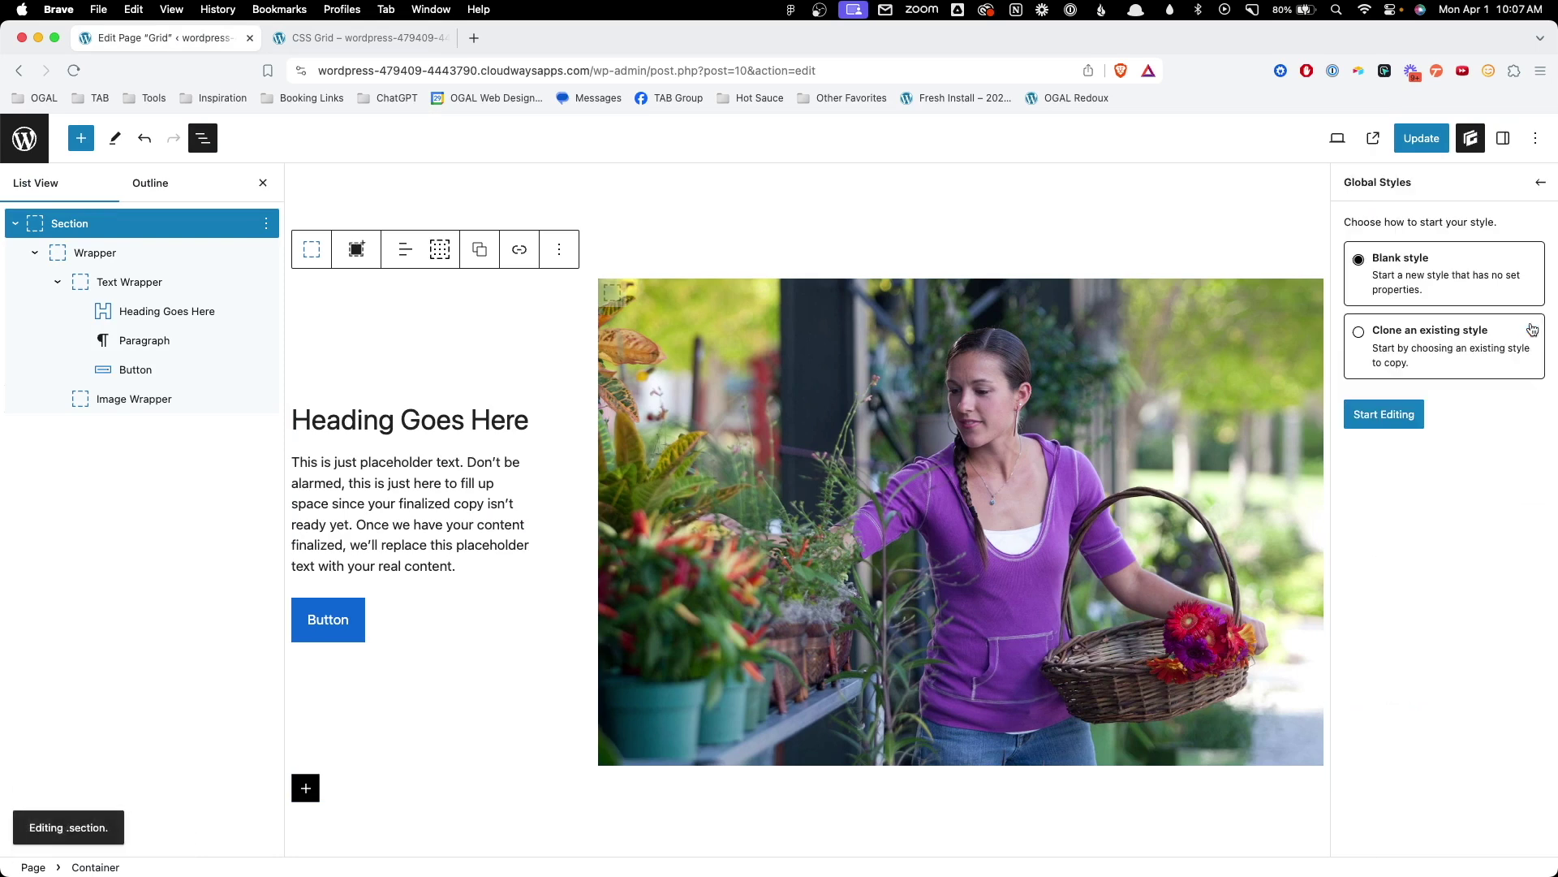
pyautogui.click(1382, 415)
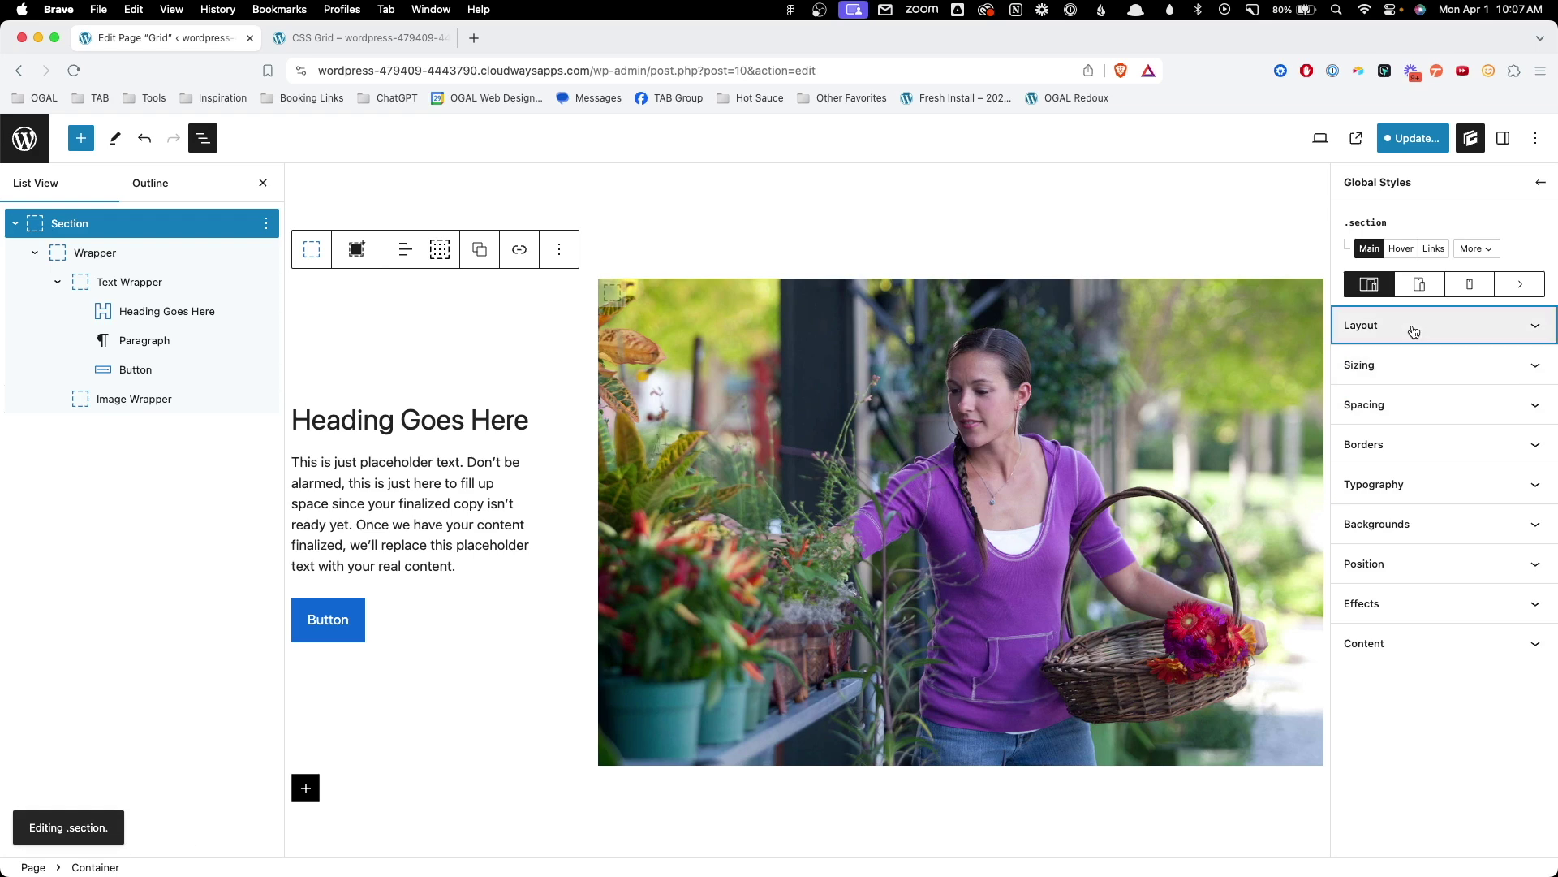
# - Set the .section style's display to Grid and open its grid template columns for editing
pyautogui.click(1380, 324)
pyautogui.click(1390, 386)
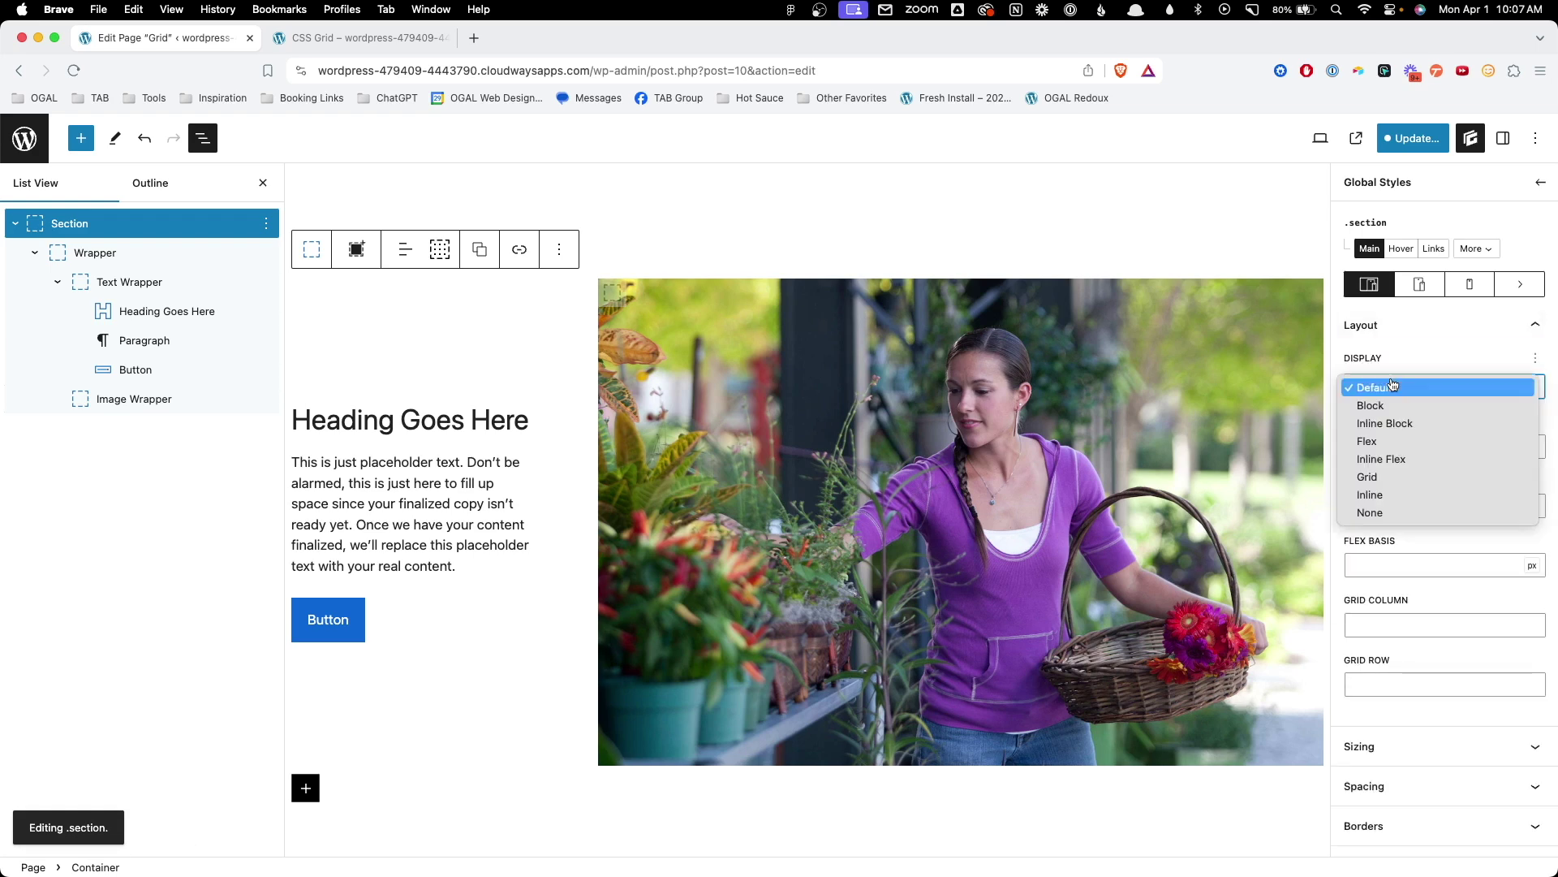
pyautogui.click(1394, 477)
pyautogui.click(1393, 438)
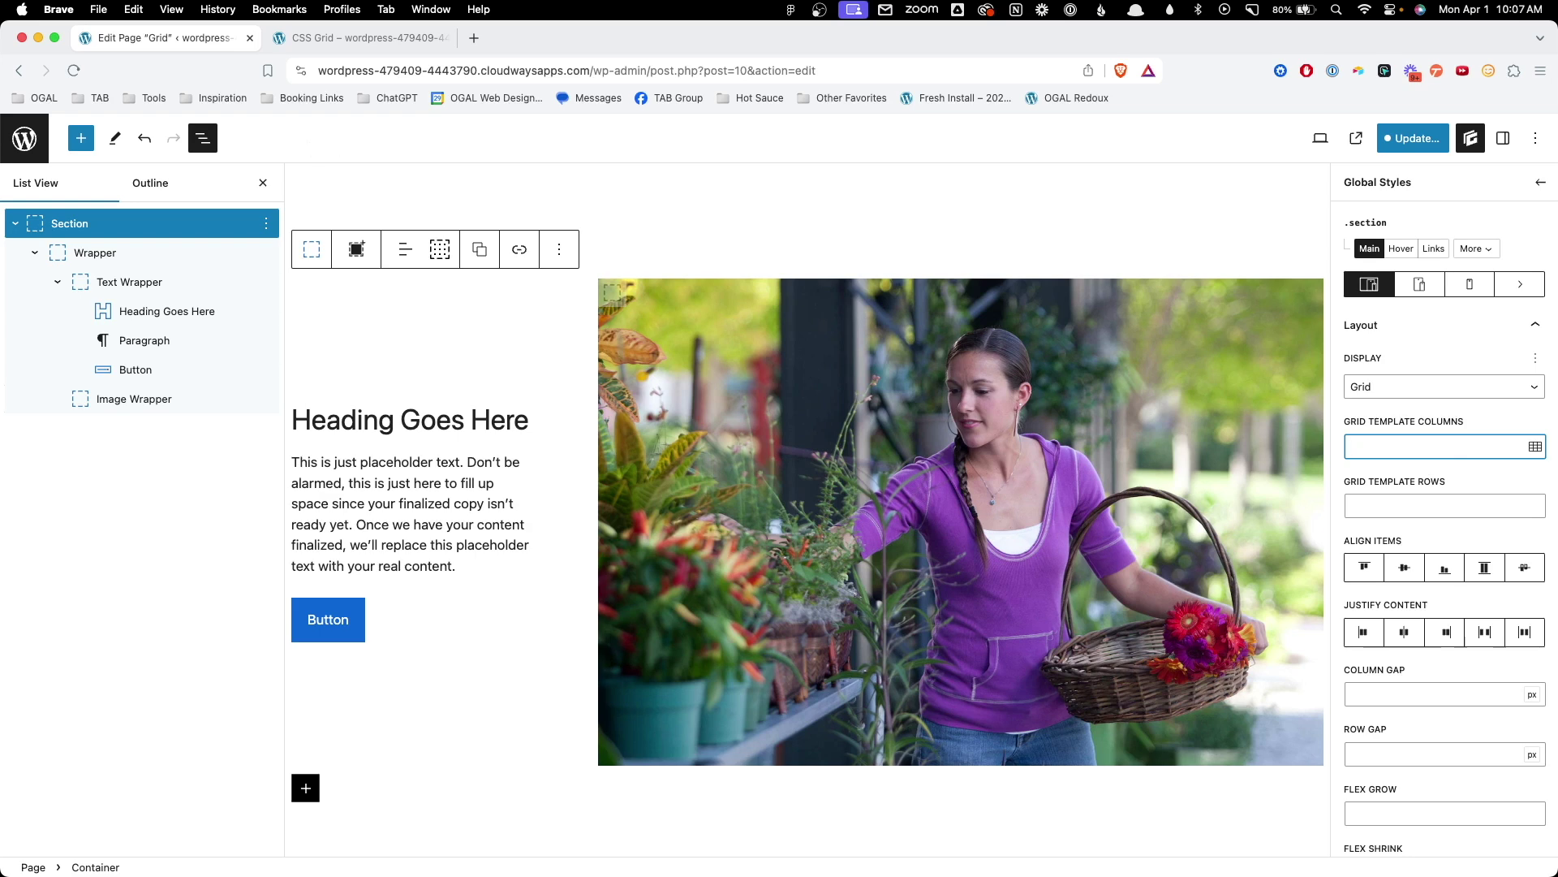
# - Switch to TextEdit and write the three column placeholders A, B and C on one tab-separated line
pyautogui.click(835, 849)
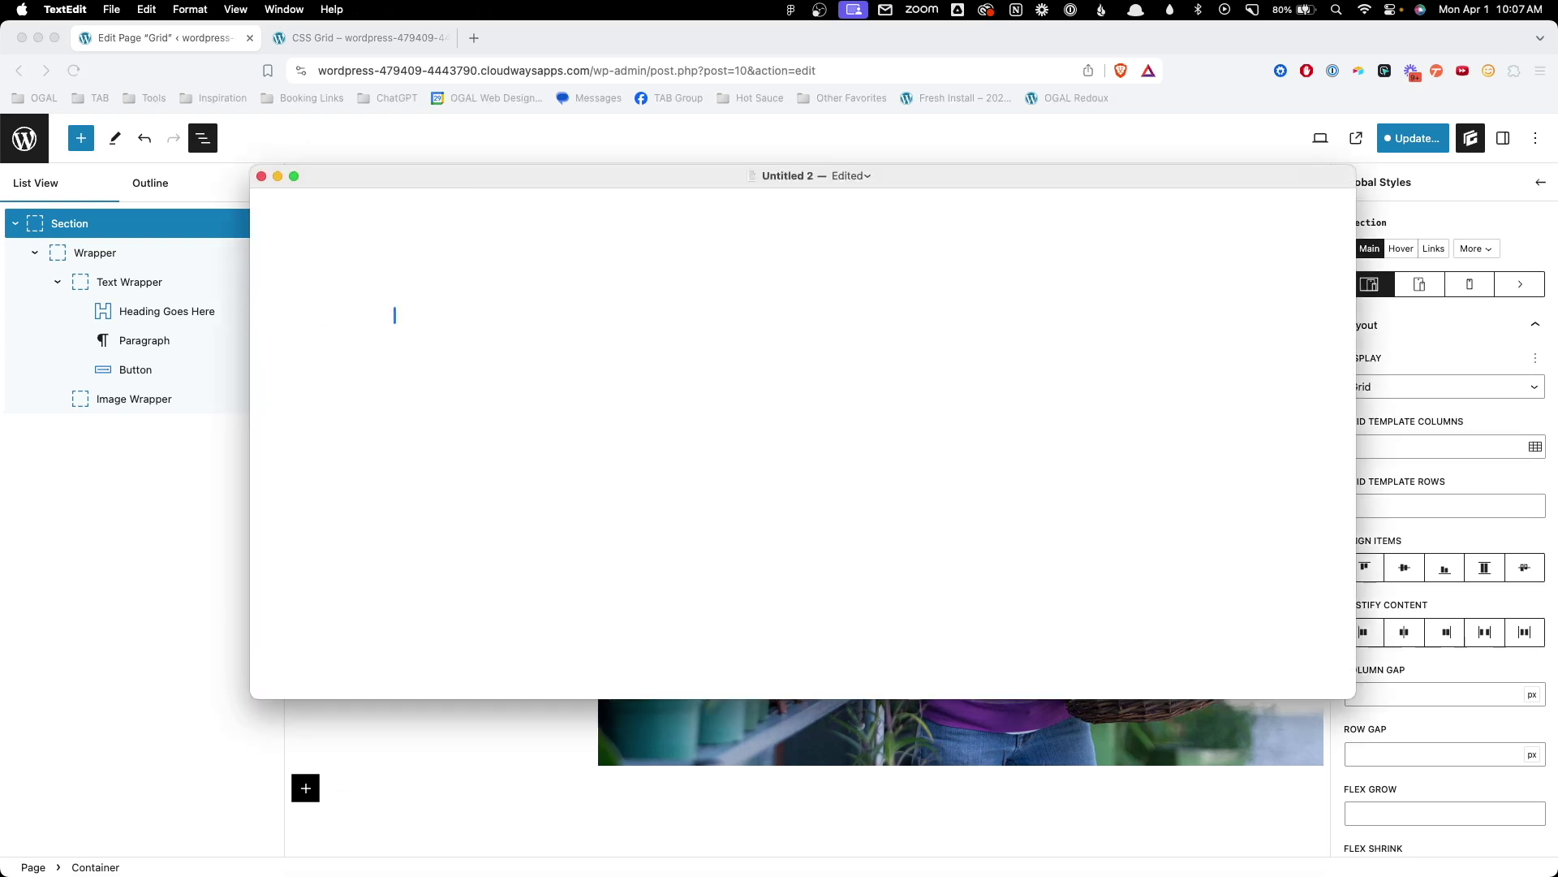
pyautogui.write('A')
pyautogui.press('Tab')
pyautogui.write('B')
pyautogui.press('Tab')
pyautogui.write('C')
pyautogui.doubleClick(540, 315)
pyautogui.doubleClick(469, 312)
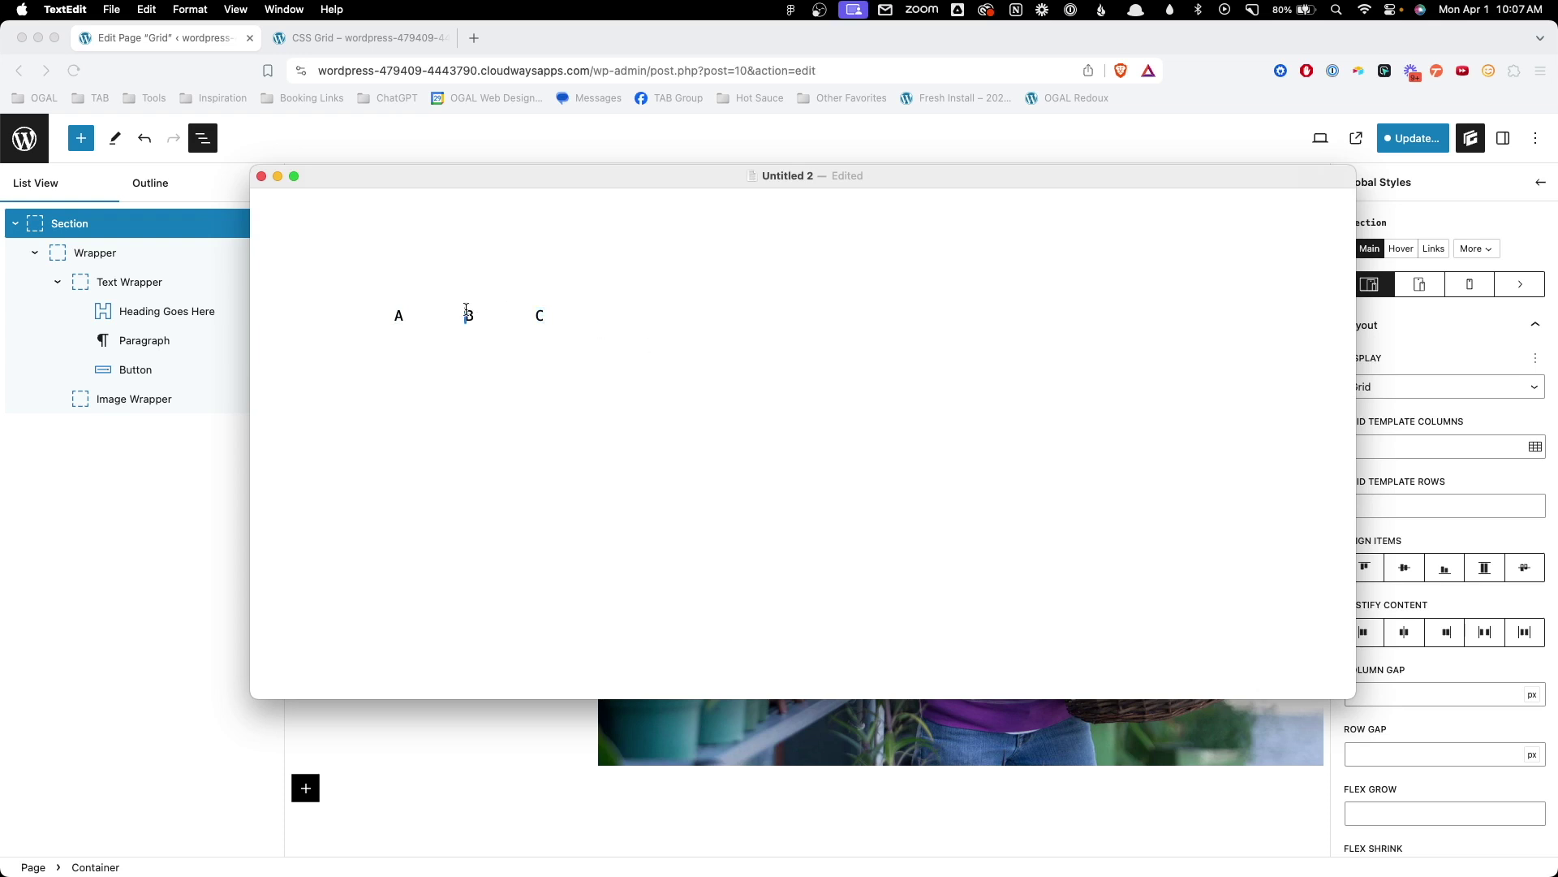
pyautogui.doubleClick(397, 313)
# - Examine the container guides across the empty Feature Section frame in Figma, and return to the TextEdit note
pyautogui.click(644, 848)
pyautogui.scroll(-6, 730, 584)
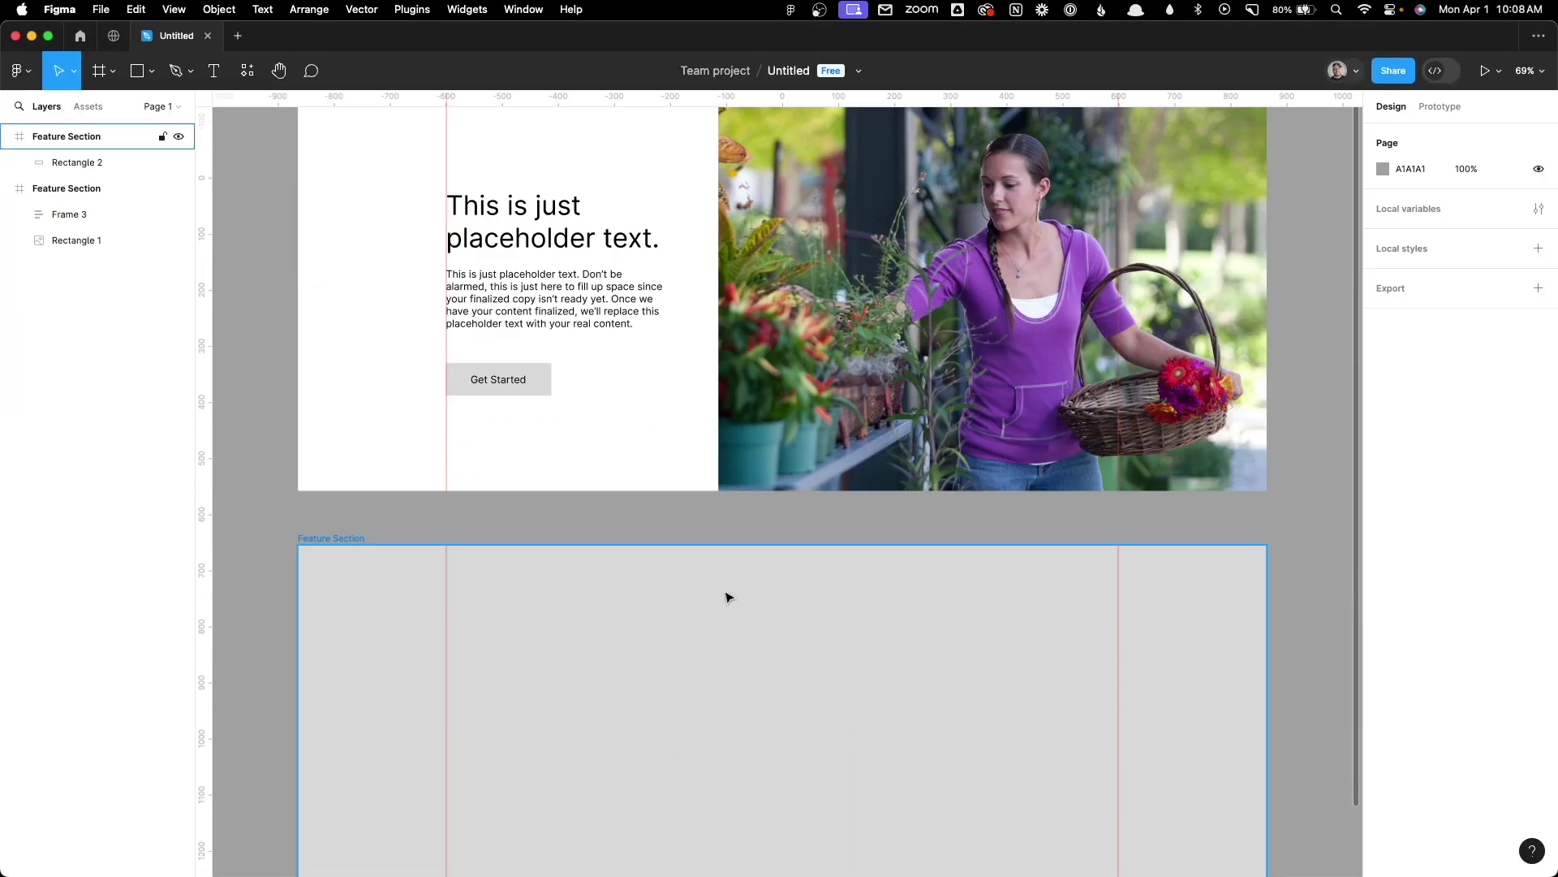
pyautogui.scroll(1, 554, 521)
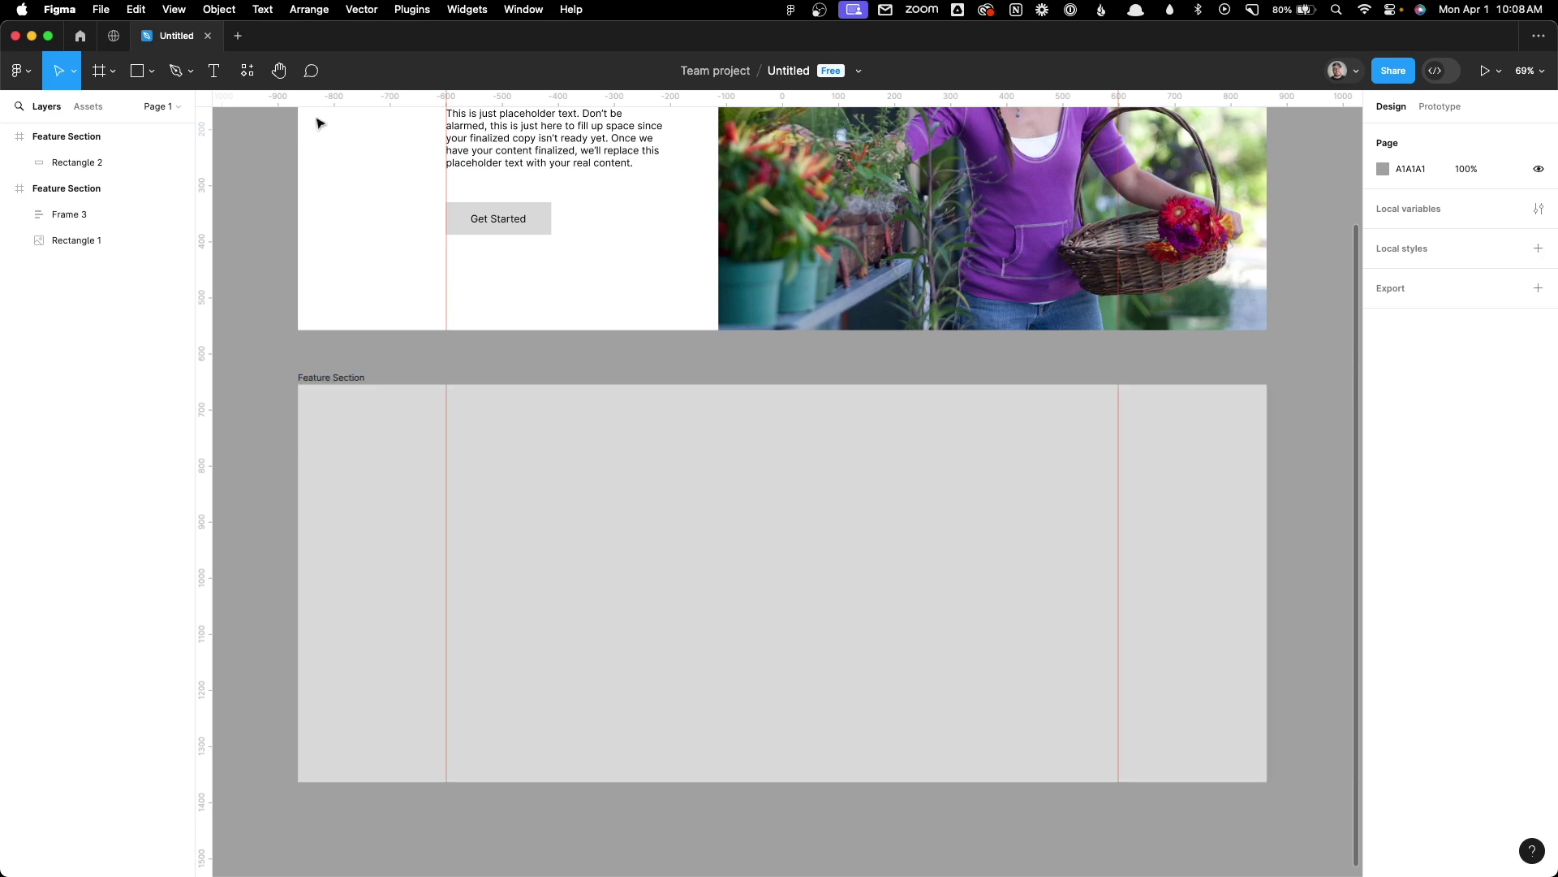
pyautogui.click(31, 35)
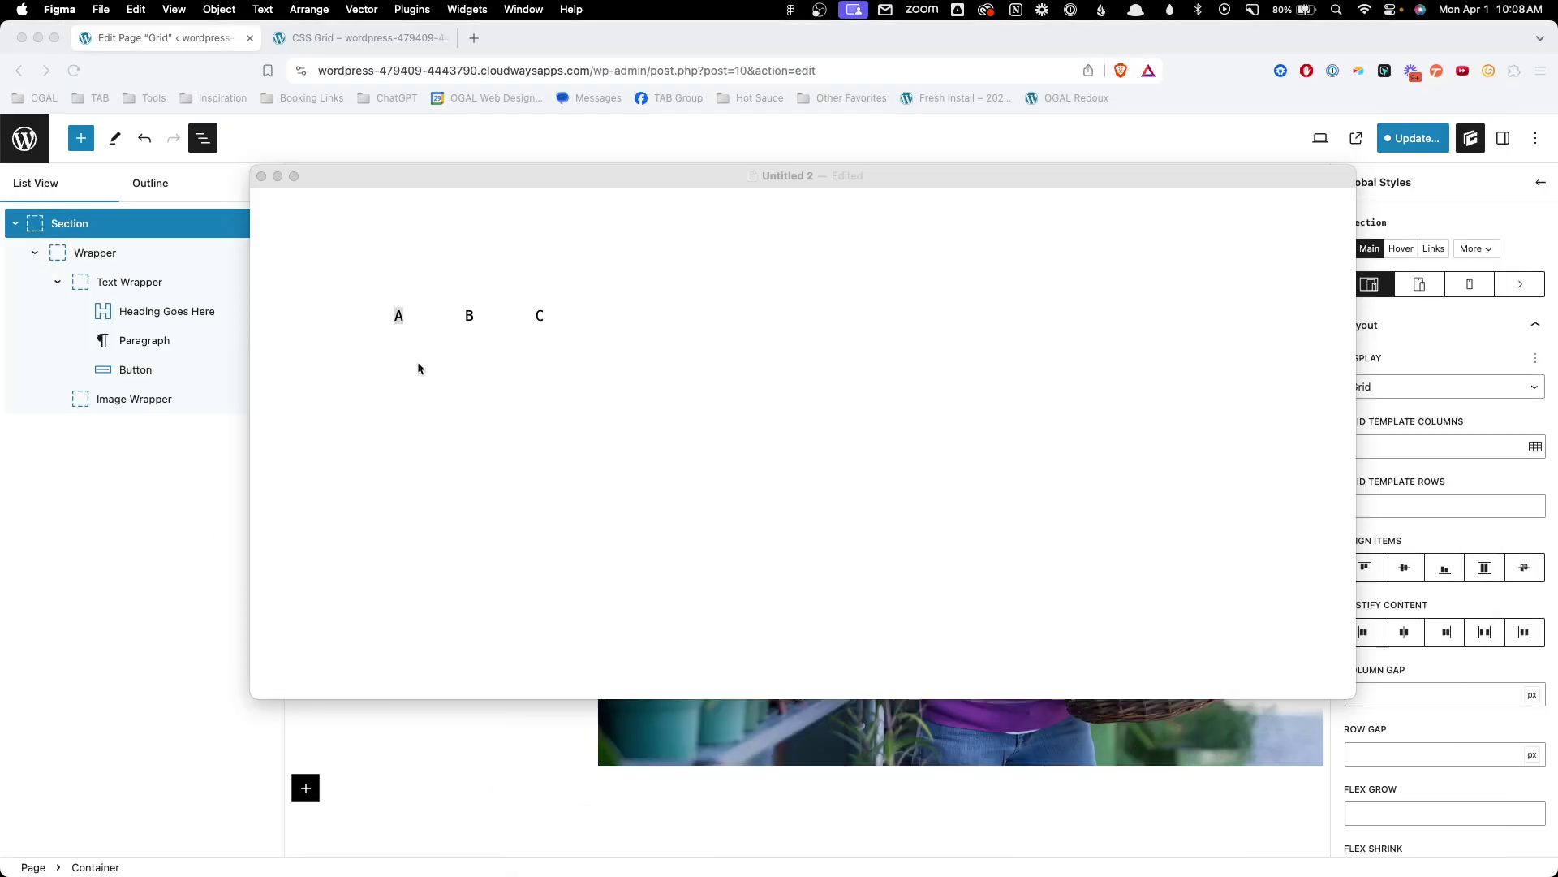
# - Replace placeholder A in the note with minmax(24px, 1fr)
pyautogui.click(404, 316)
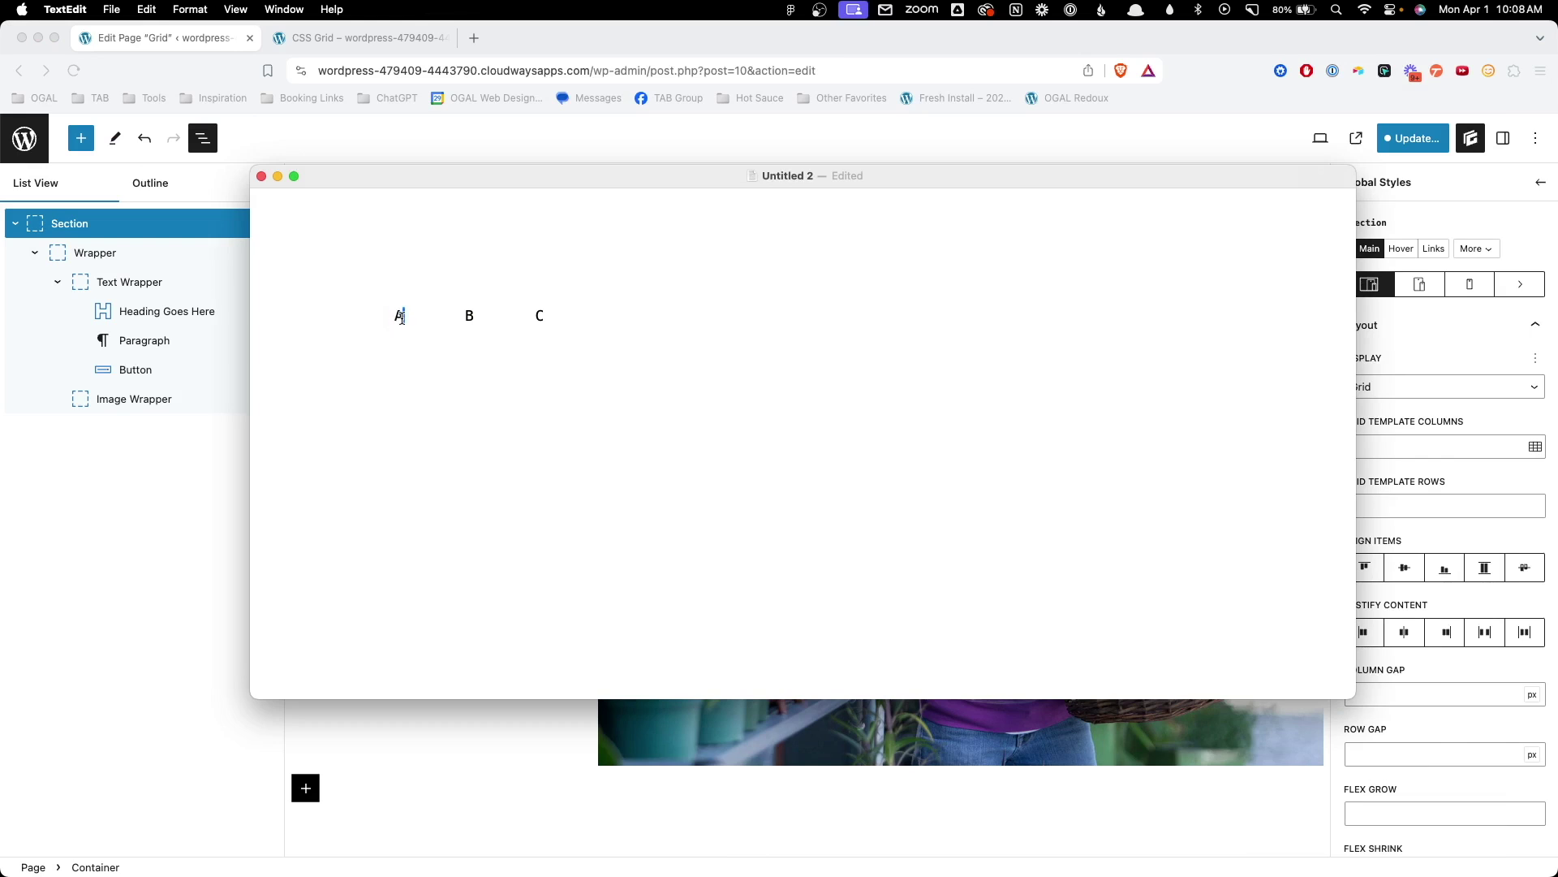
pyautogui.doubleClick(398, 315)
pyautogui.write('minmax(')
pyautogui.write(')')
pyautogui.write('24')
pyautogui.write('px')
pyautogui.write(',')
pyautogui.write('1')
pyautogui.write('f')
pyautogui.write('r')
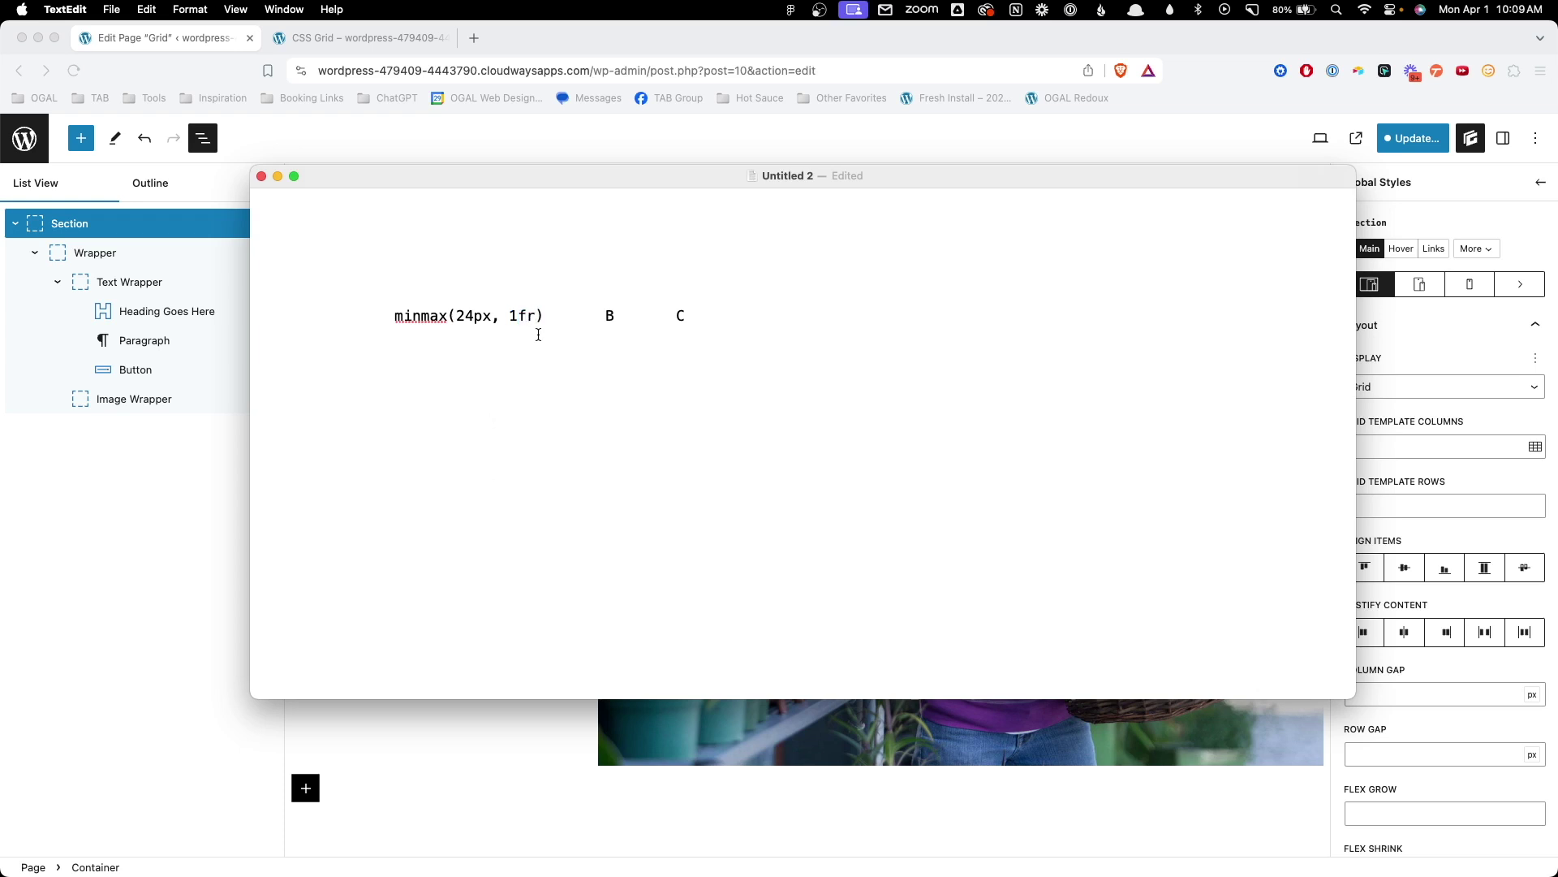
# - Replace placeholder C with a copy of the first column's minmax(24px, 1fr) expression
pyautogui.moveTo(544, 316); pyautogui.dragTo(399, 313)
pyautogui.press('super+c')
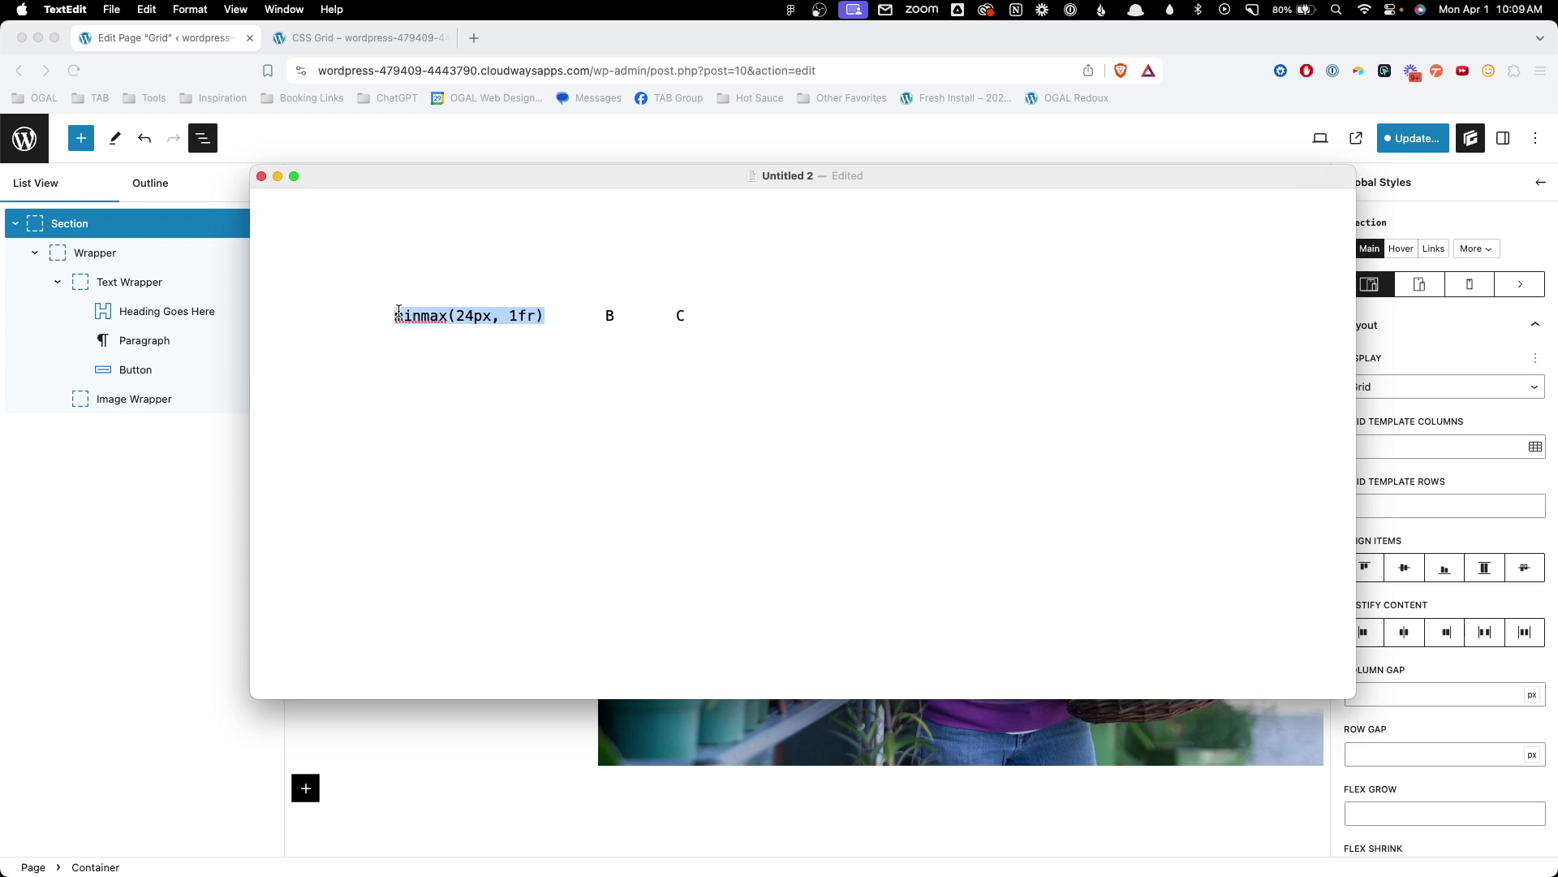
pyautogui.moveTo(675, 315); pyautogui.dragTo(686, 312)
pyautogui.press('super+v')
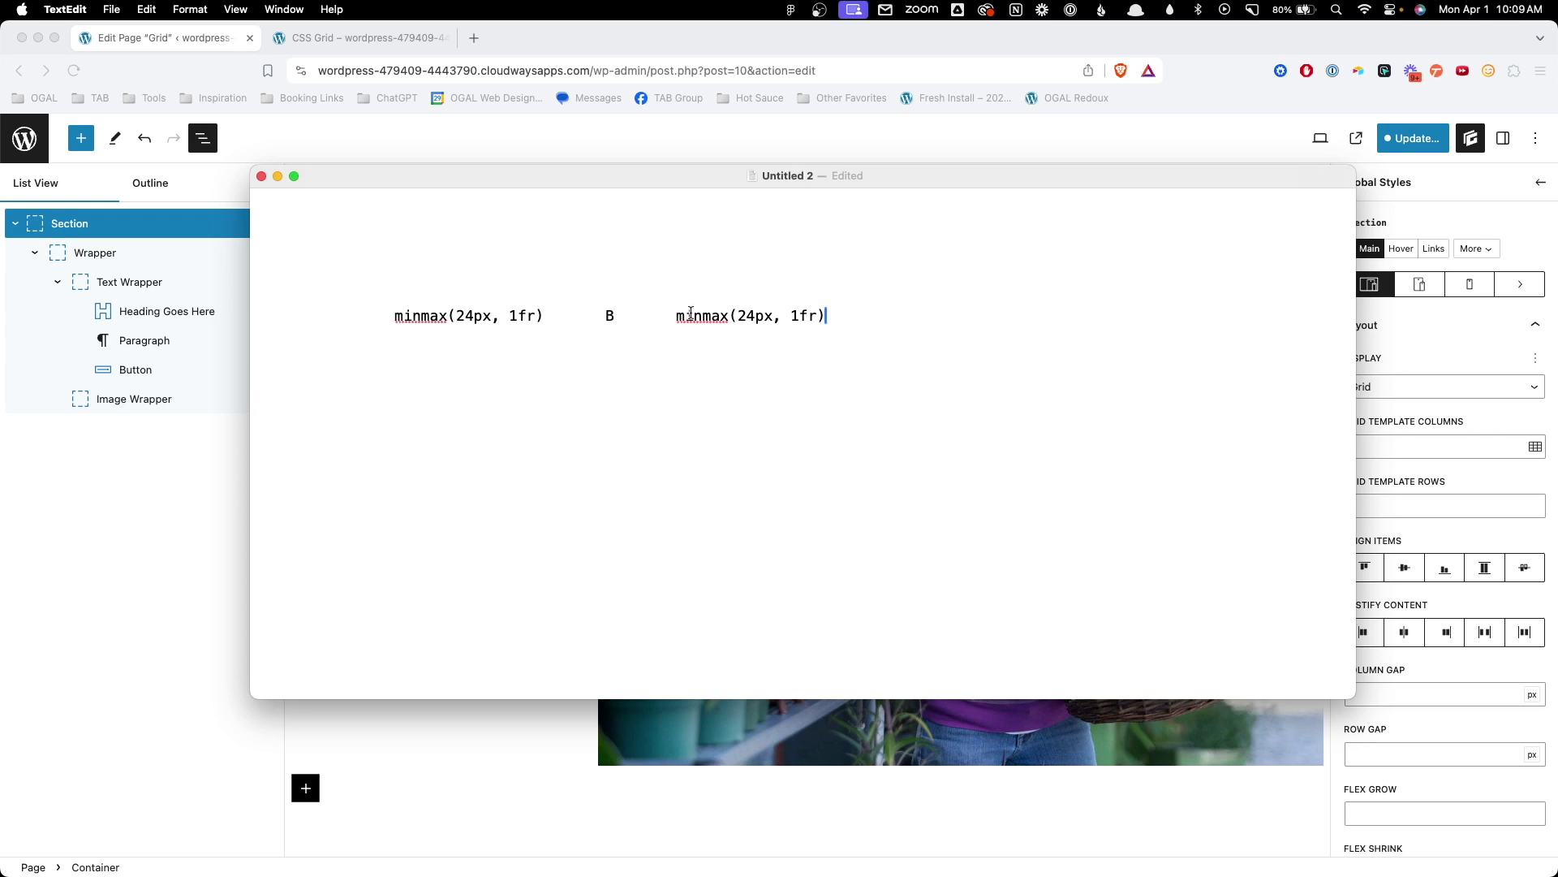
pyautogui.moveTo(546, 317); pyautogui.dragTo(389, 317)
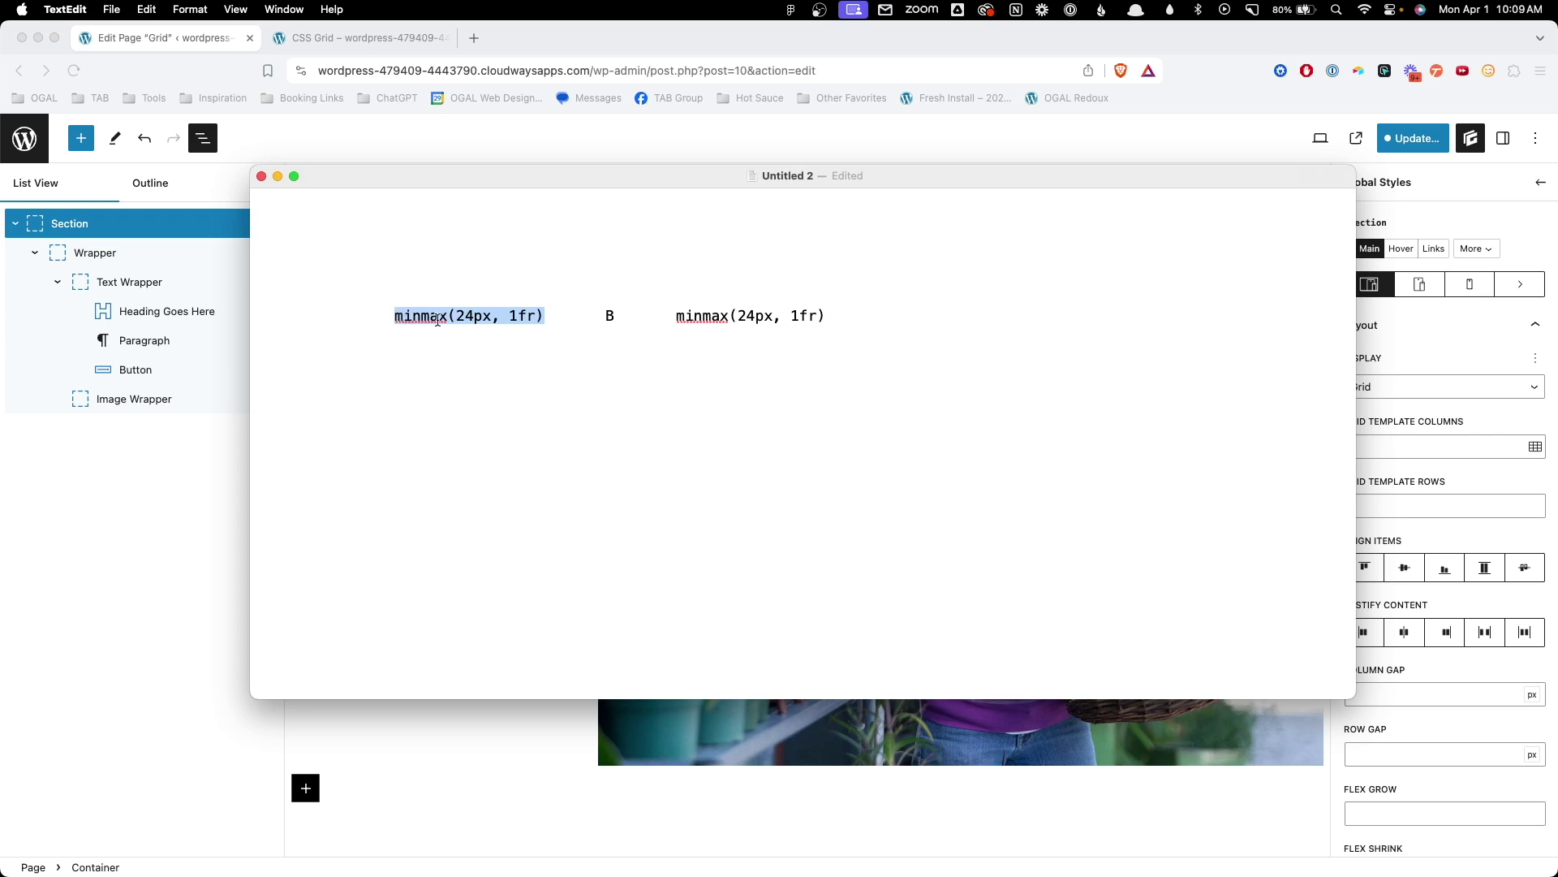
pyautogui.moveTo(675, 317); pyautogui.dragTo(835, 314)
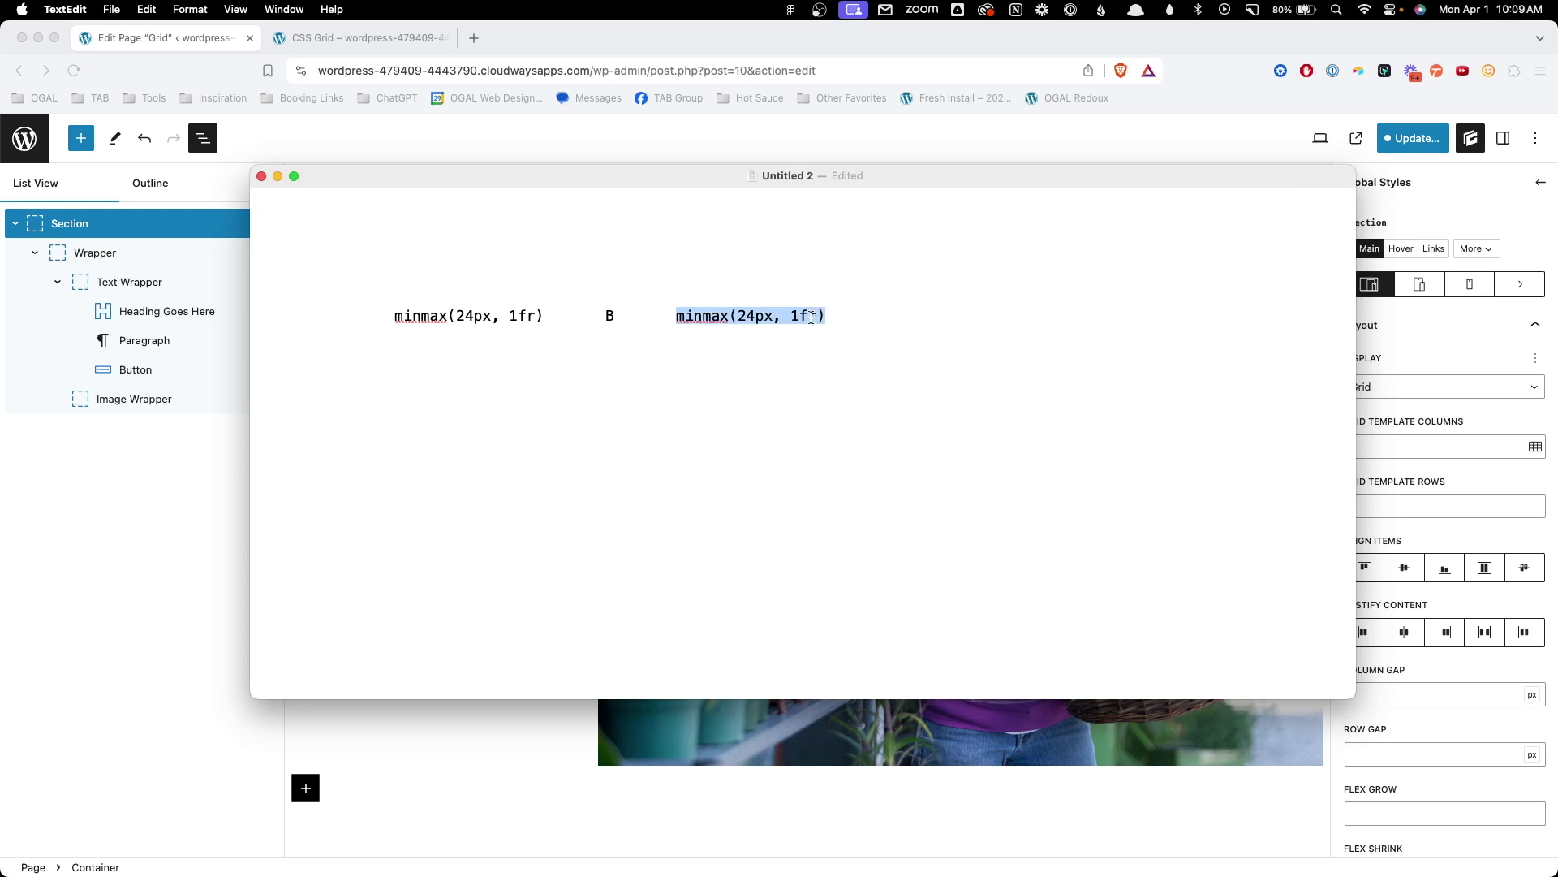
pyautogui.click(809, 317)
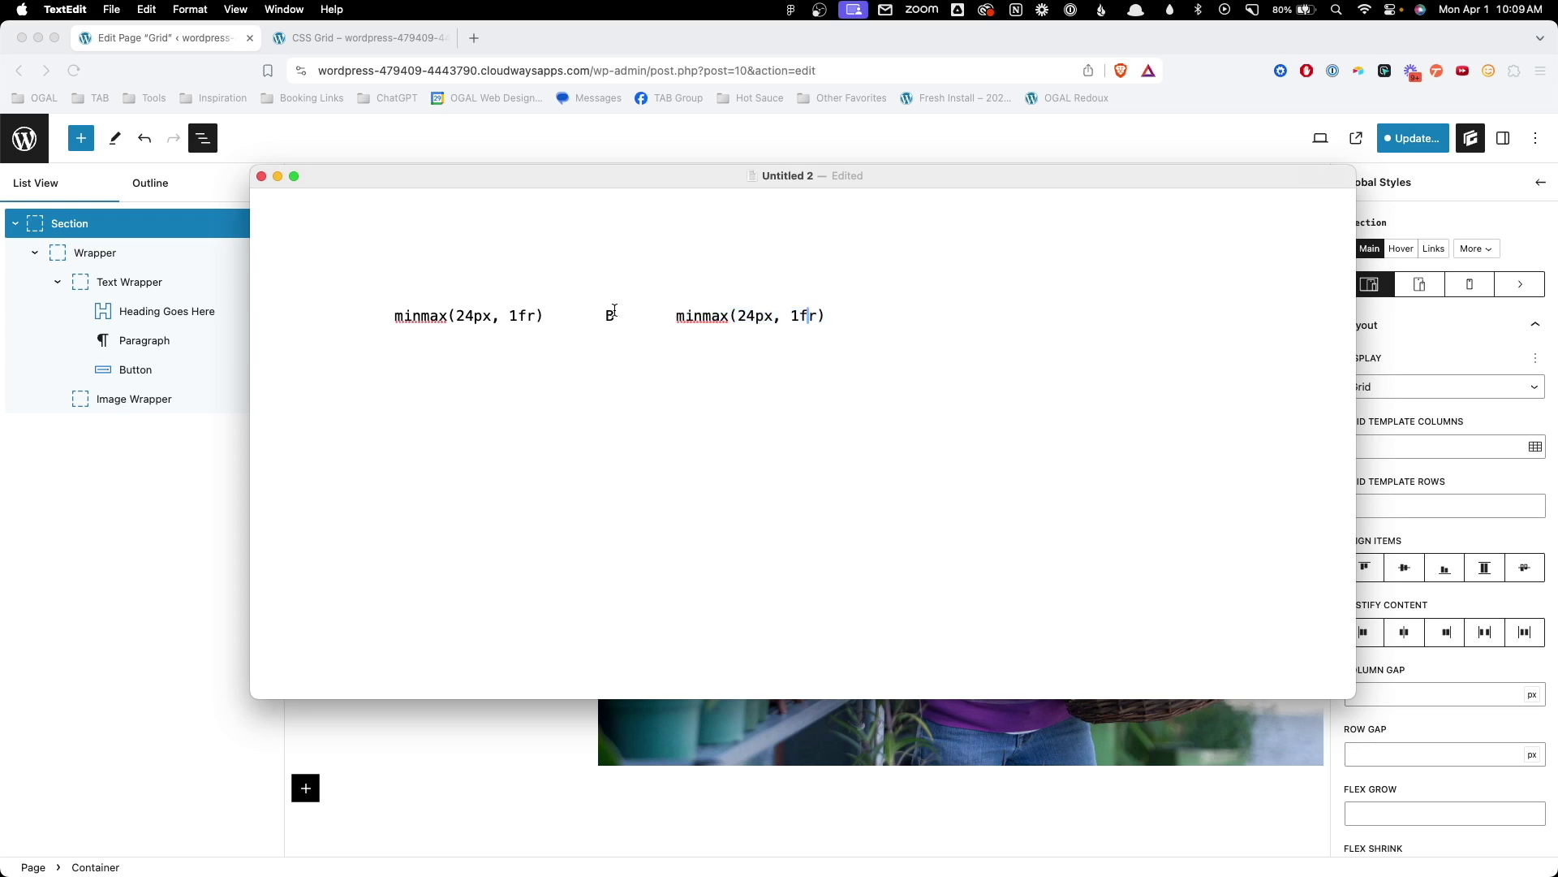
# - Replace placeholder B in the note with min(100% - 24px * 2)
pyautogui.moveTo(606, 315); pyautogui.dragTo(614, 313)
pyautogui.write('min()')
pyautogui.click(640, 316)
pyautogui.write('100%')
pyautogui.write(' - ')
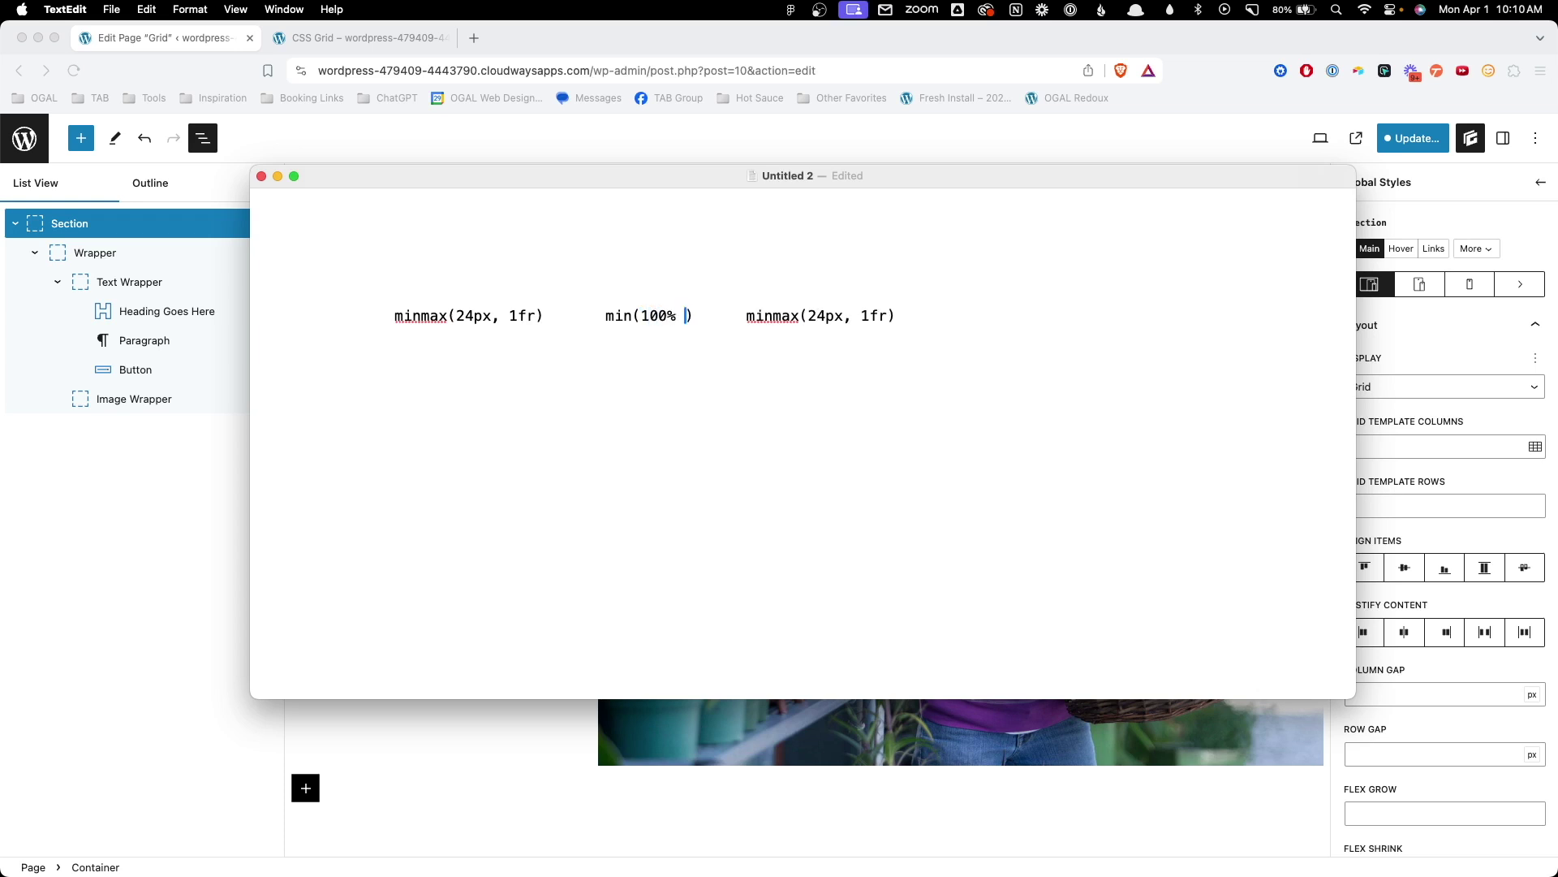
pyautogui.write('24px * 2')
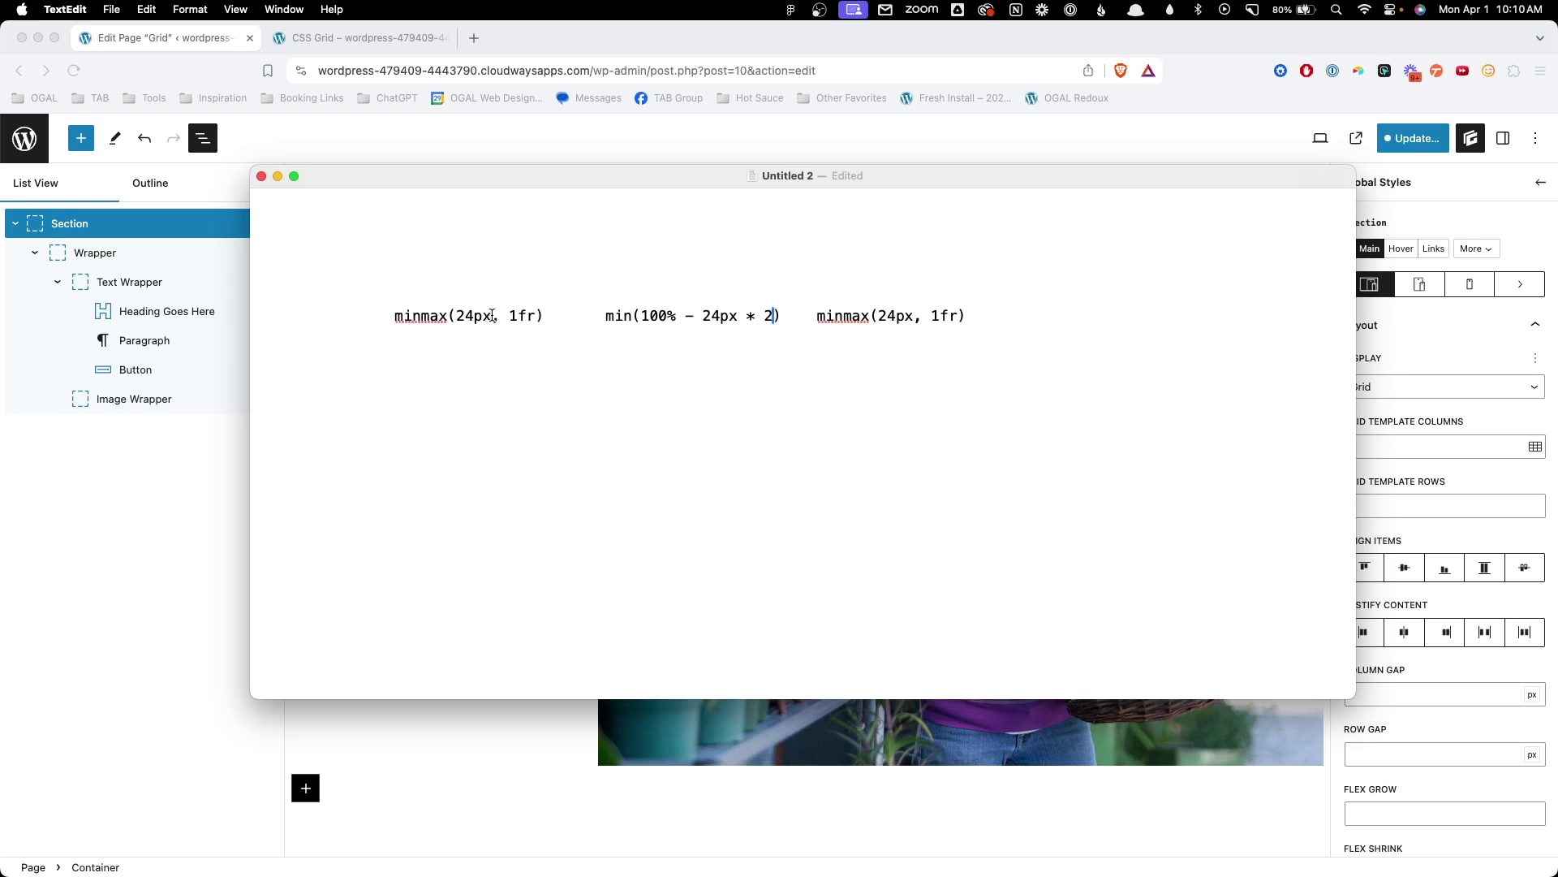
# - Review the 24px side values, and add 1200px as the second argument of the middle min() expression
pyautogui.moveTo(492, 315); pyautogui.dragTo(456, 315)
pyautogui.press('Left')
pyautogui.moveTo(738, 315)
pyautogui.mouseDown()
pyautogui.moveTo(703, 316)
pyautogui.moveTo(737, 316)
pyautogui.mouseUp()
pyautogui.click(738, 315)
pyautogui.moveTo(640, 316); pyautogui.dragTo(679, 318)
pyautogui.click(771, 315)
pyautogui.write(',')
pyautogui.write('1200px')
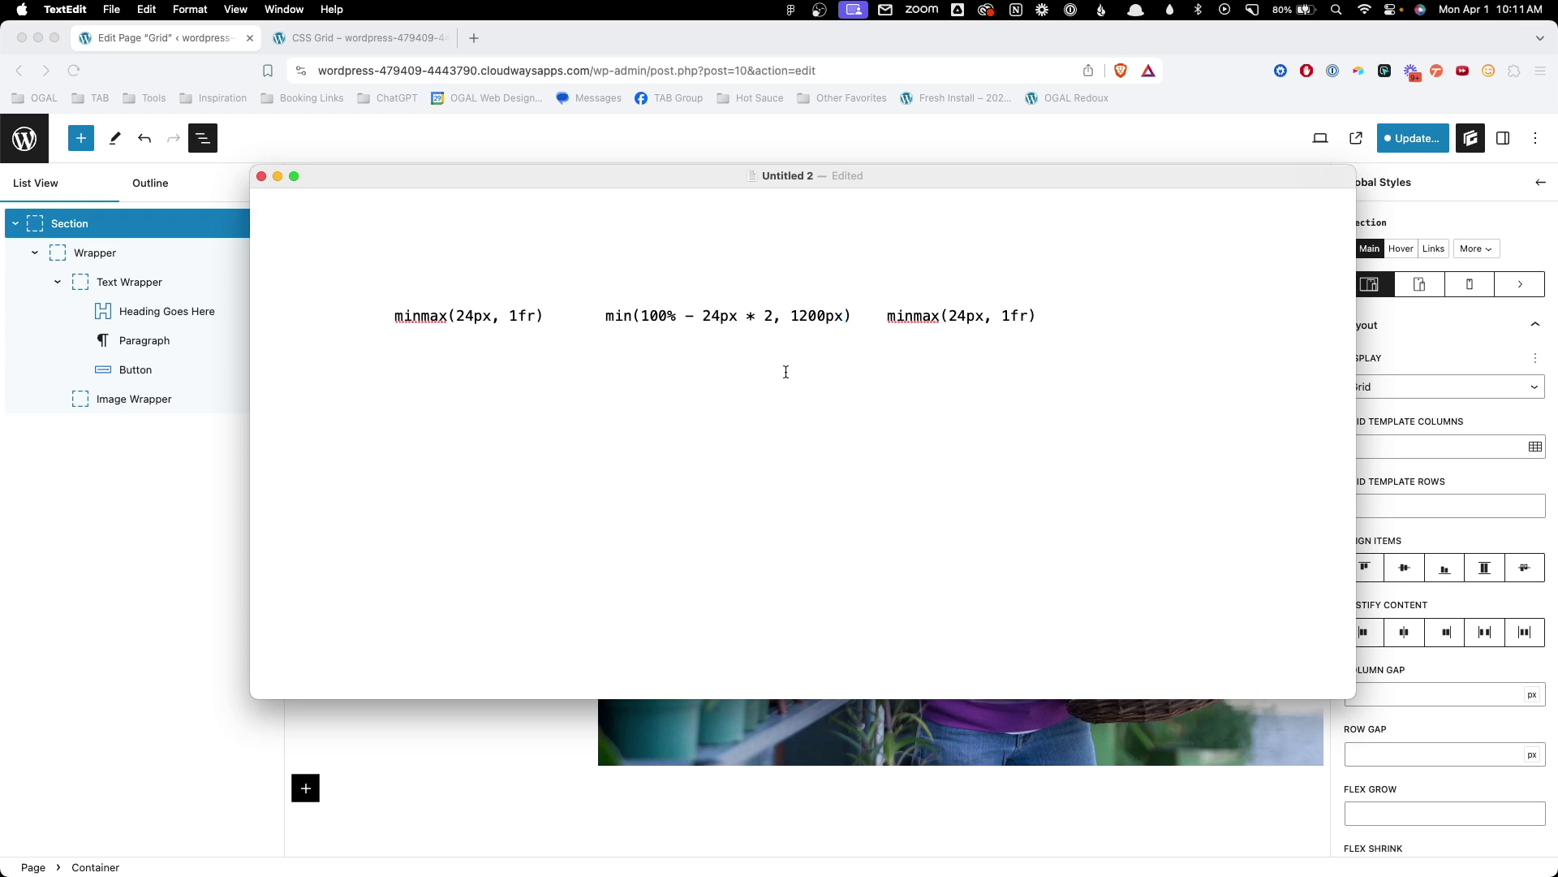
# - Reduce the wide gaps between the three column expressions to single spaces
pyautogui.doubleClick(791, 316)
pyautogui.press('Right')
pyautogui.moveTo(652, 319); pyautogui.dragTo(730, 318)
pyautogui.click(730, 317)
pyautogui.doubleClick(886, 317)
pyautogui.moveTo(876, 317); pyautogui.dragTo(848, 318)
pyautogui.press('BackSpace')
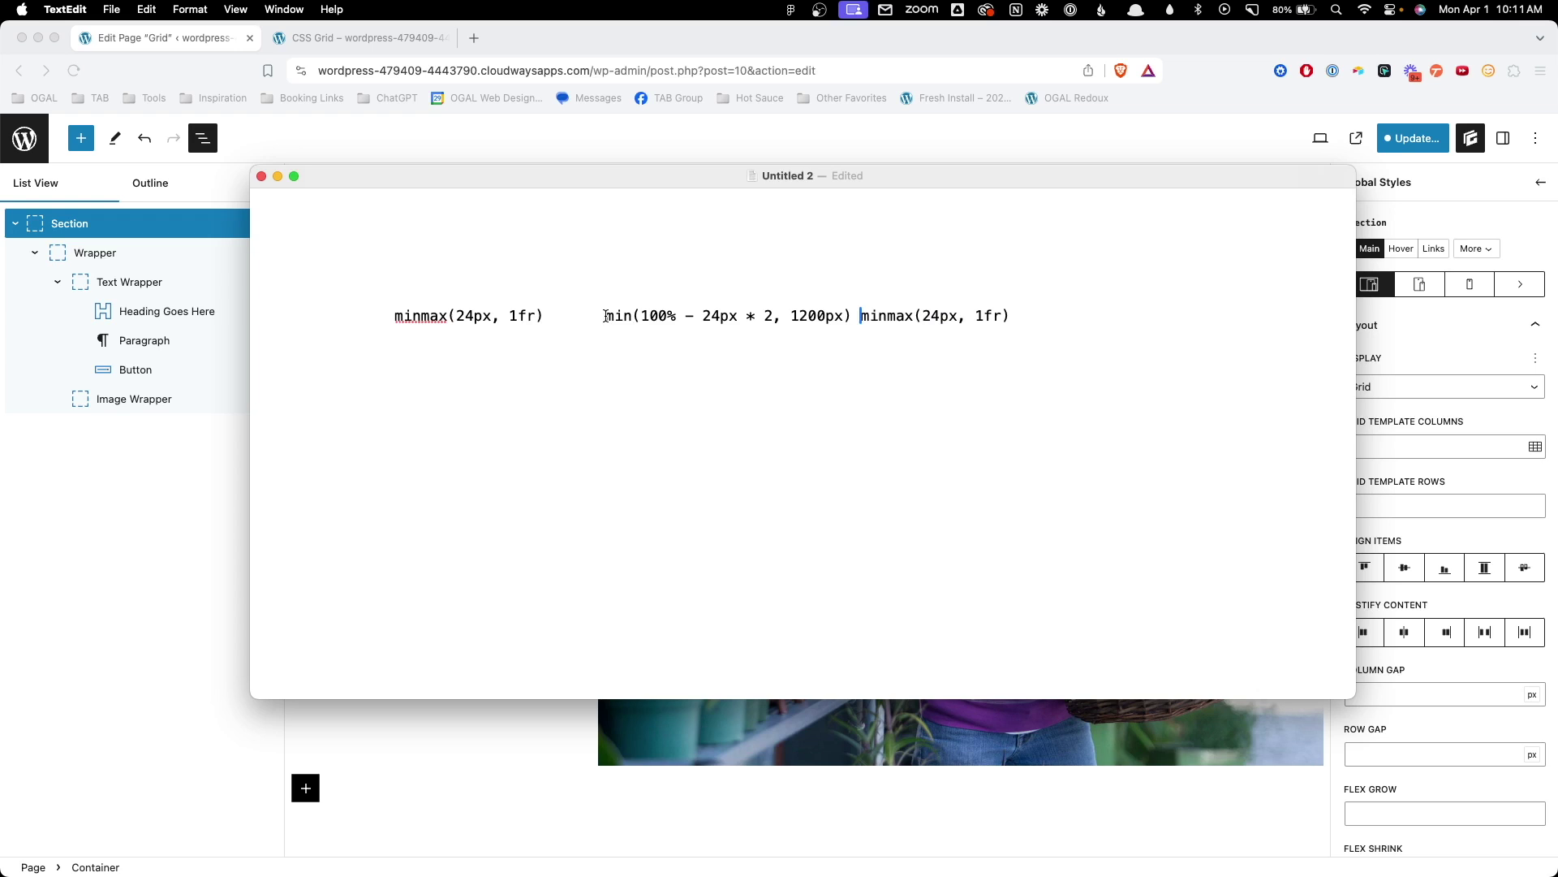
pyautogui.moveTo(604, 317)
pyautogui.mouseDown()
pyautogui.moveTo(539, 316)
pyautogui.moveTo(605, 317)
pyautogui.mouseUp()
pyautogui.click(542, 318)
pyautogui.press('BackSpace')
# - Copy the full line minmax(24px, 1fr) min(100% - 24px * 2, 1200px) minmax(24px, 1fr) into the .section class's grid template columns in the WordPress editor
pyautogui.moveTo(970, 317); pyautogui.dragTo(397, 315)
pyautogui.press('super+c')
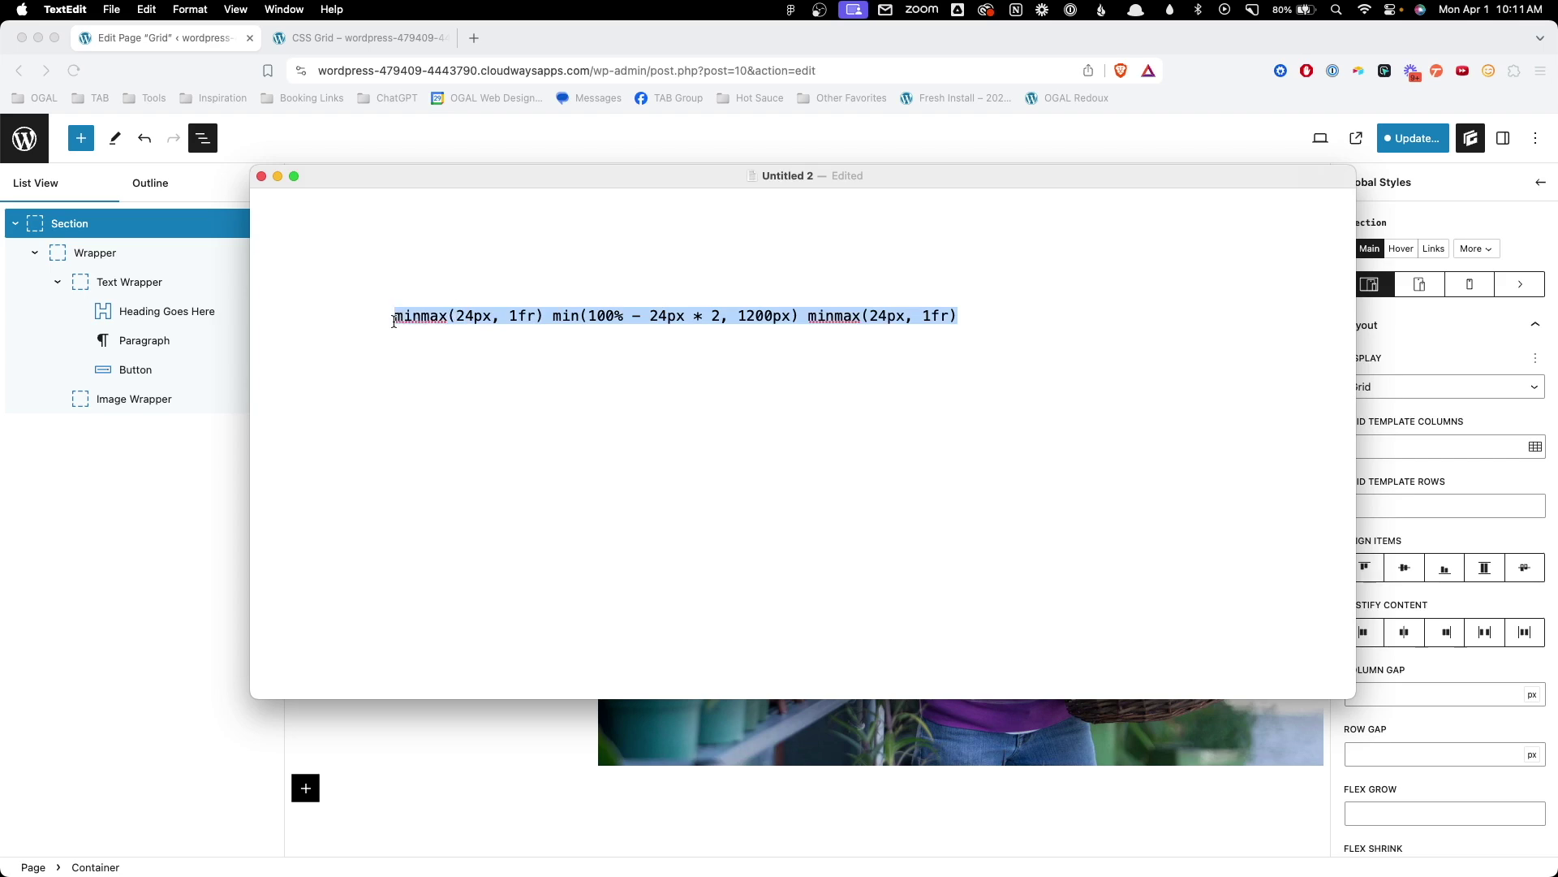
pyautogui.click(1388, 449)
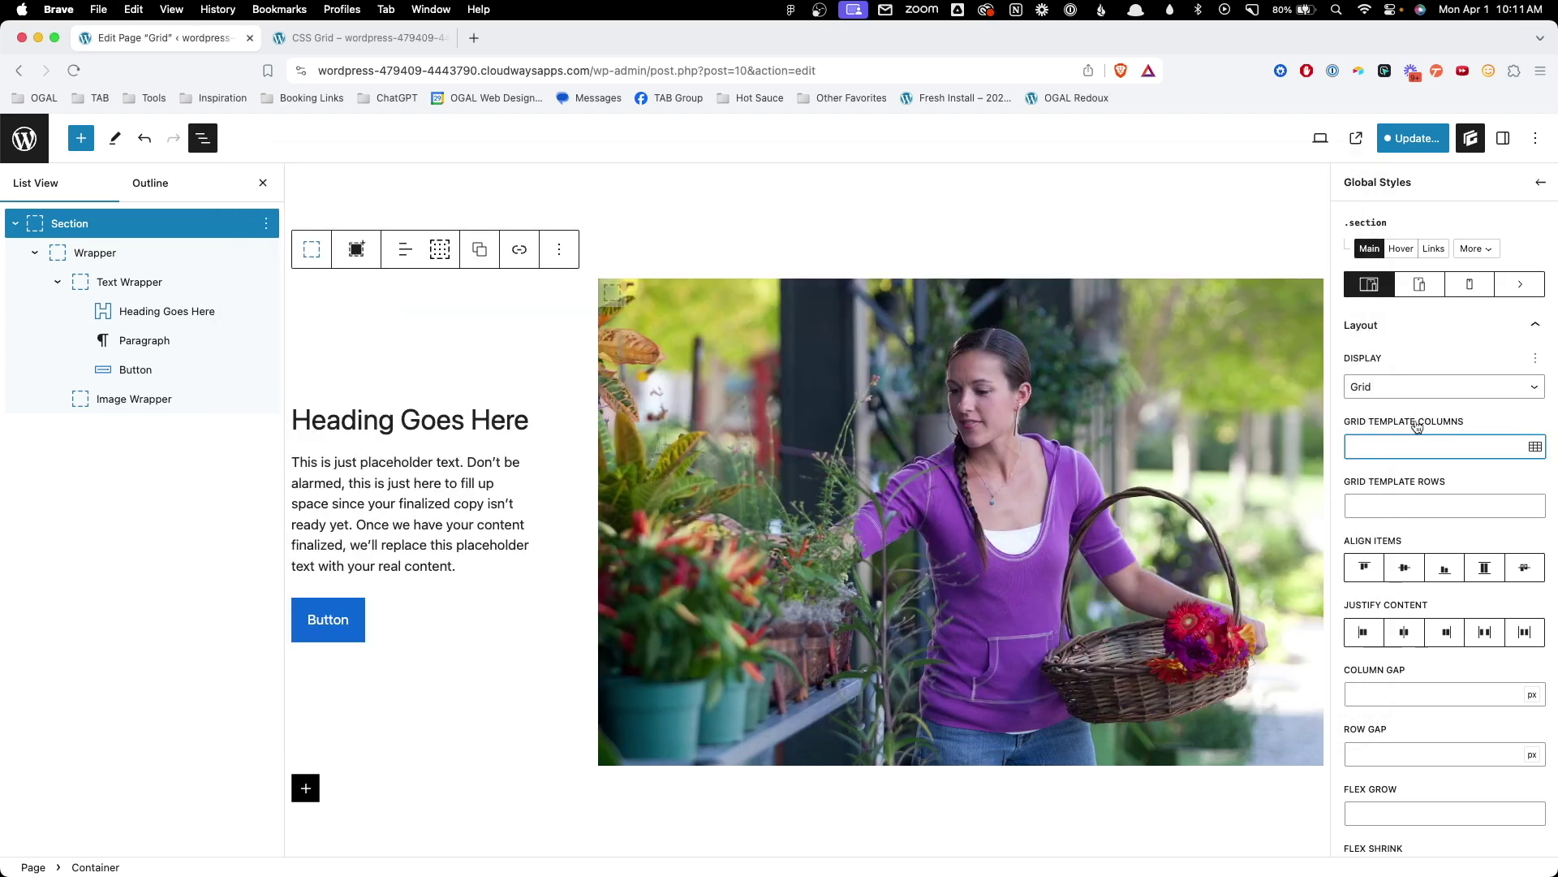
pyautogui.press('super+v')
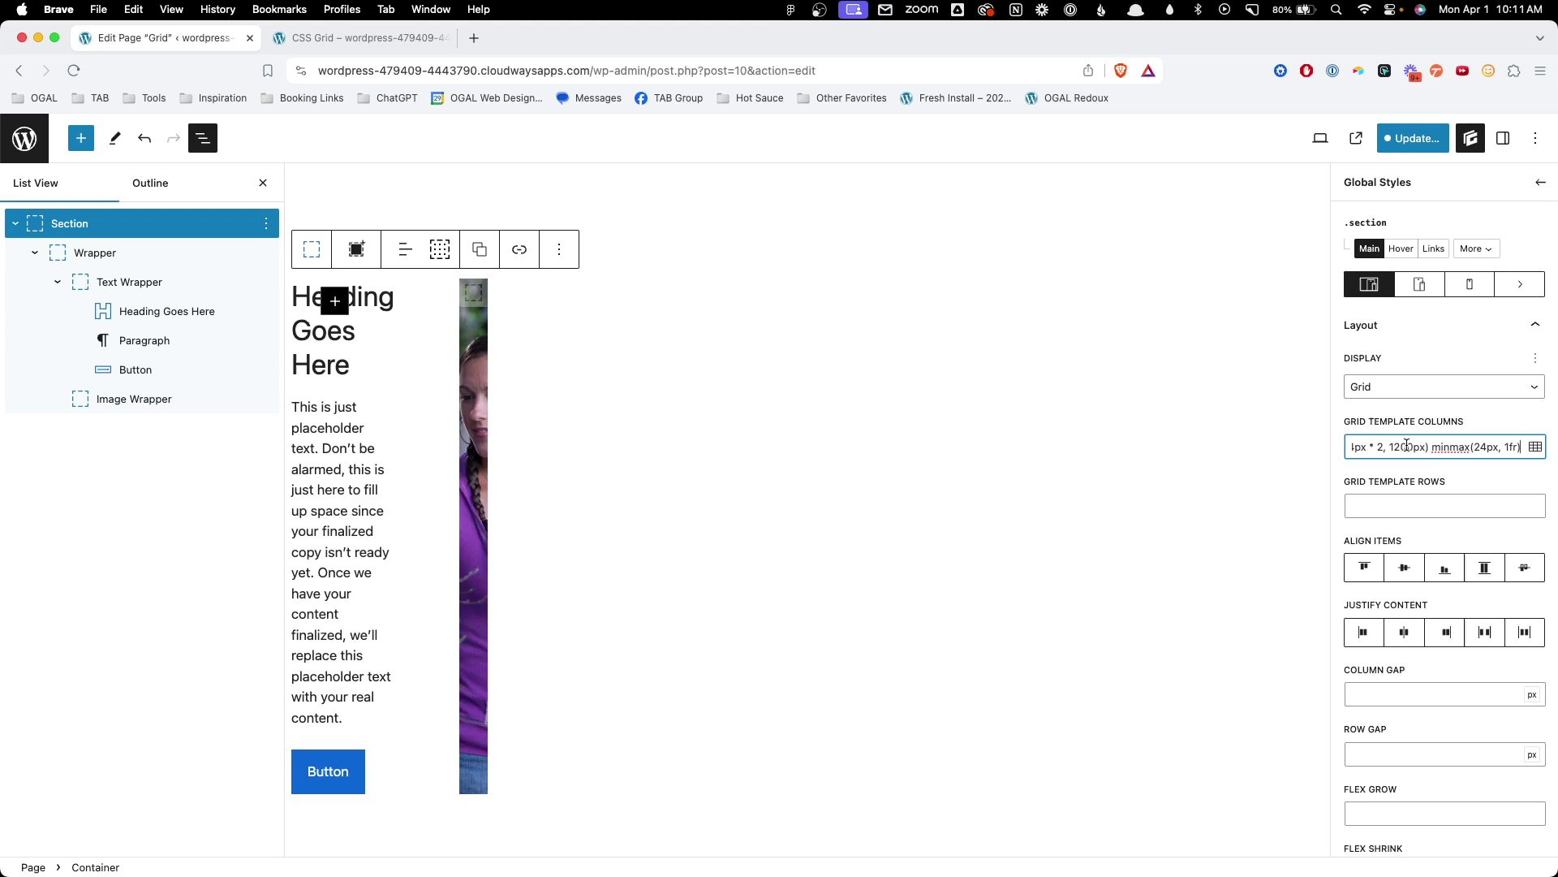
# - Select the Wrapper container, examine both Feature Section frames and their guides in Figma, and return to the WordPress editor
pyautogui.click(97, 254)
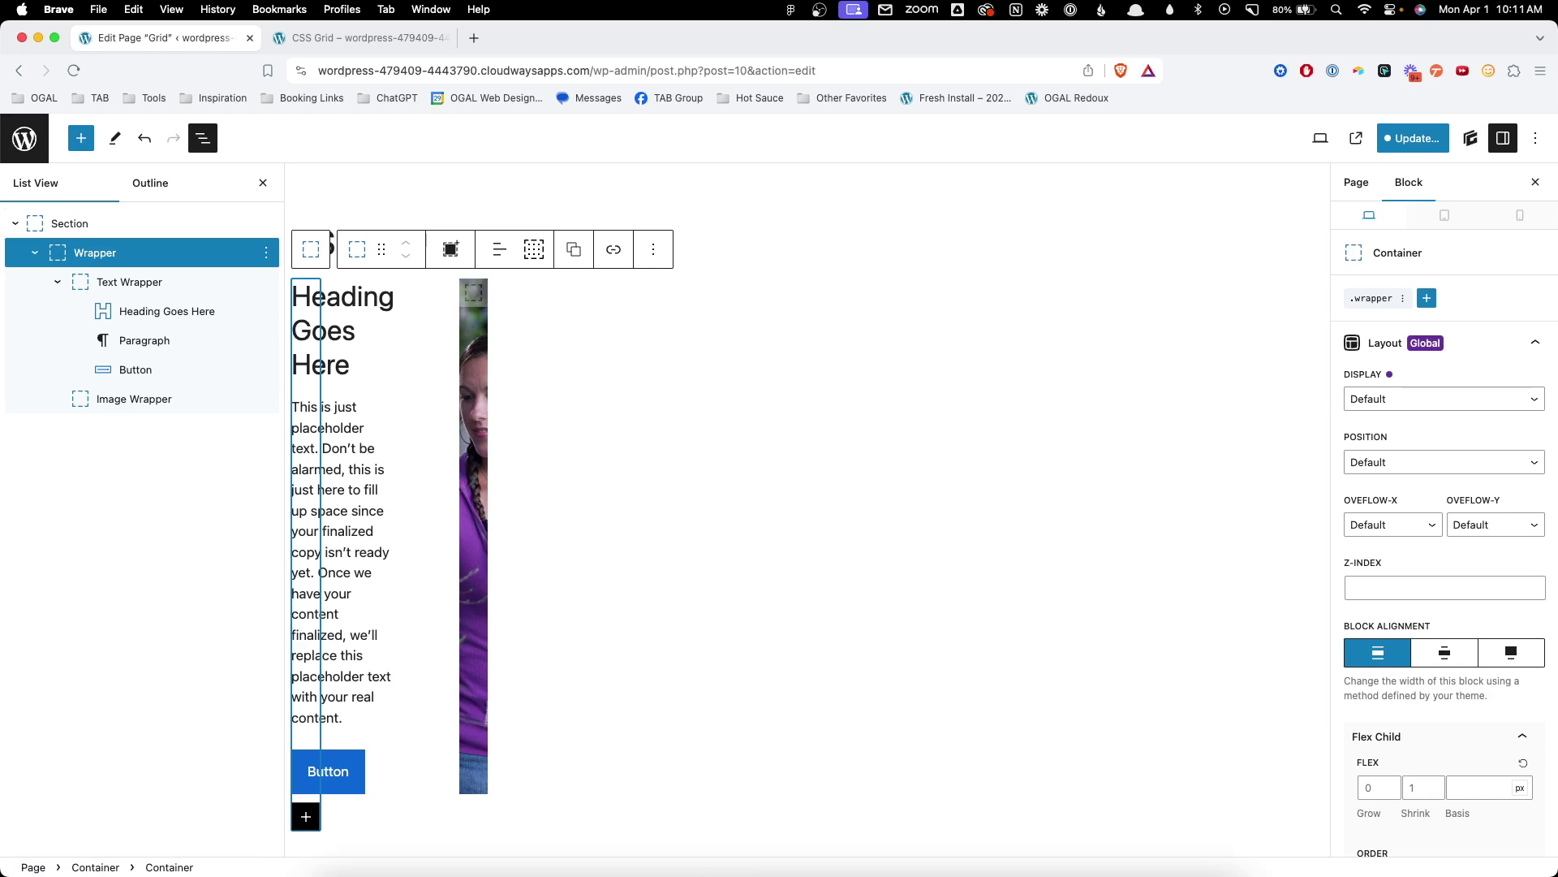
pyautogui.click(661, 853)
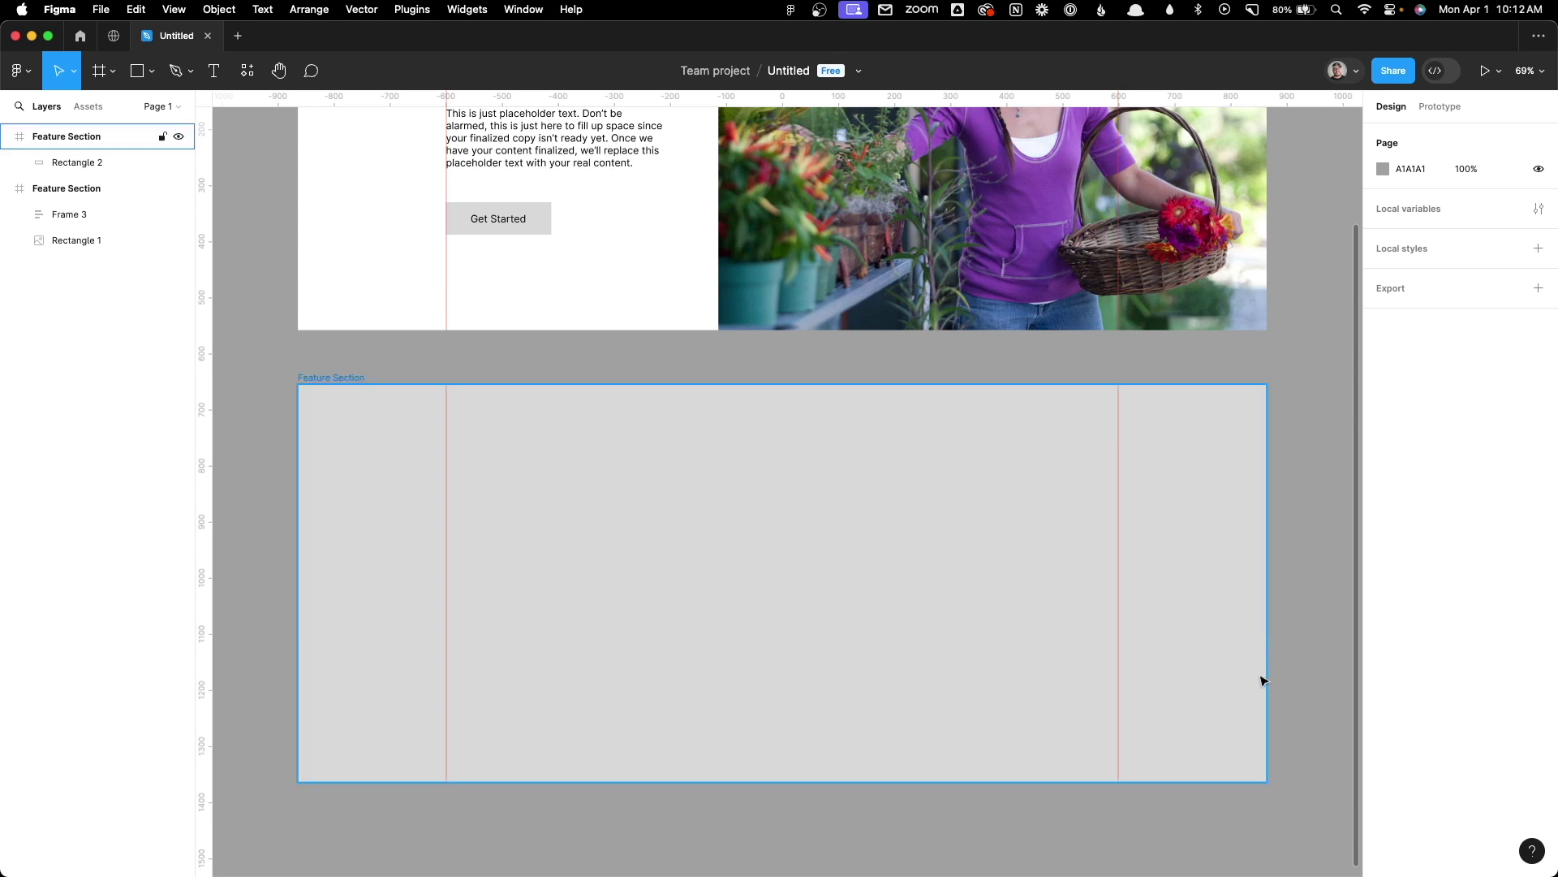
pyautogui.scroll(5, 1282, 639)
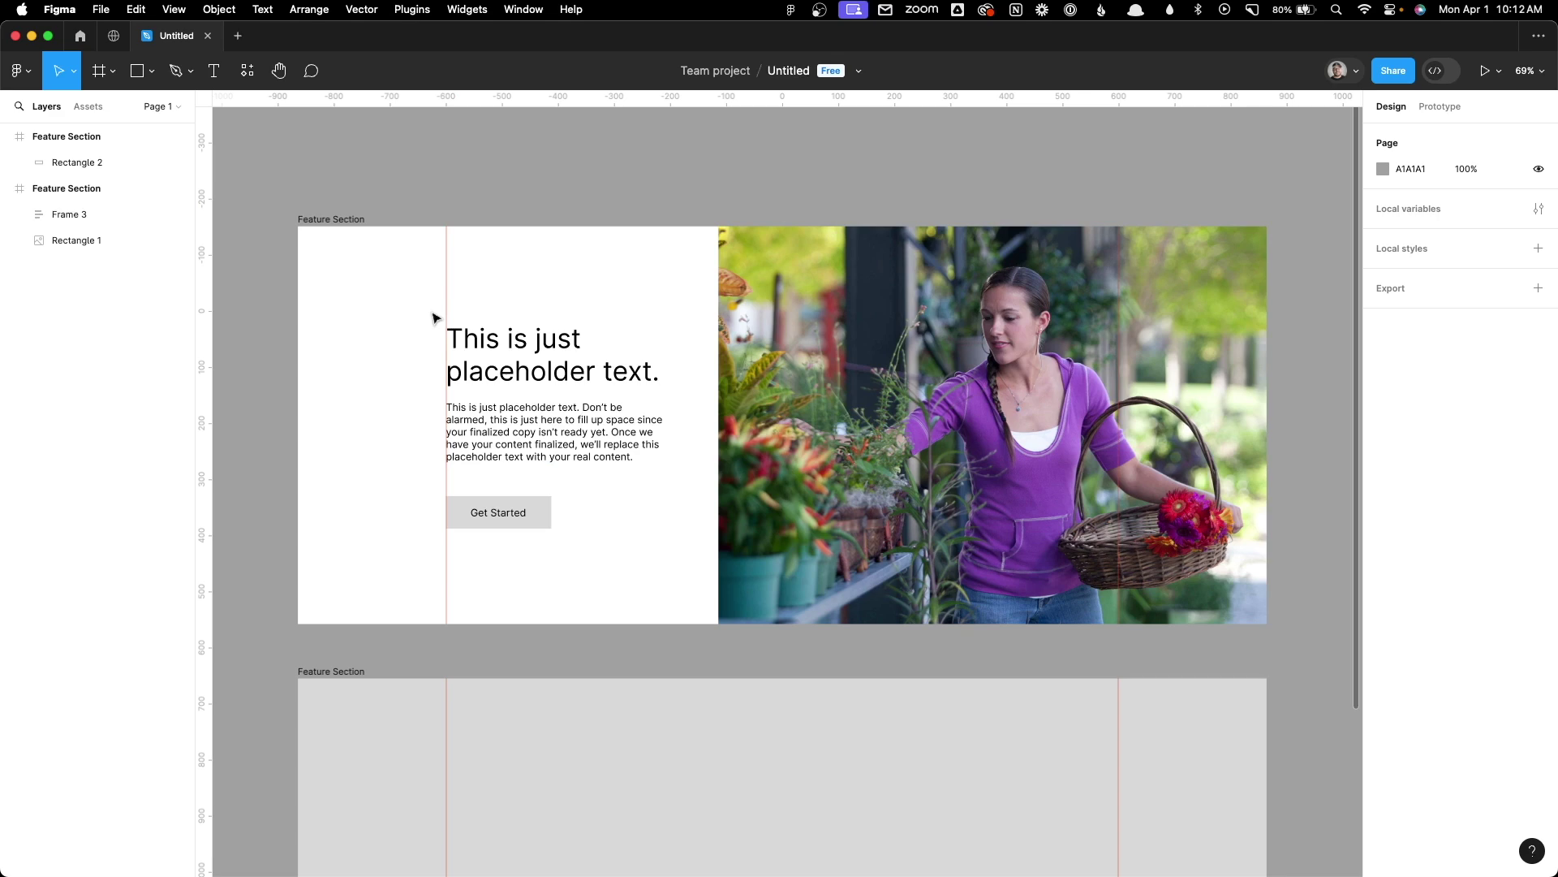
pyautogui.click(32, 36)
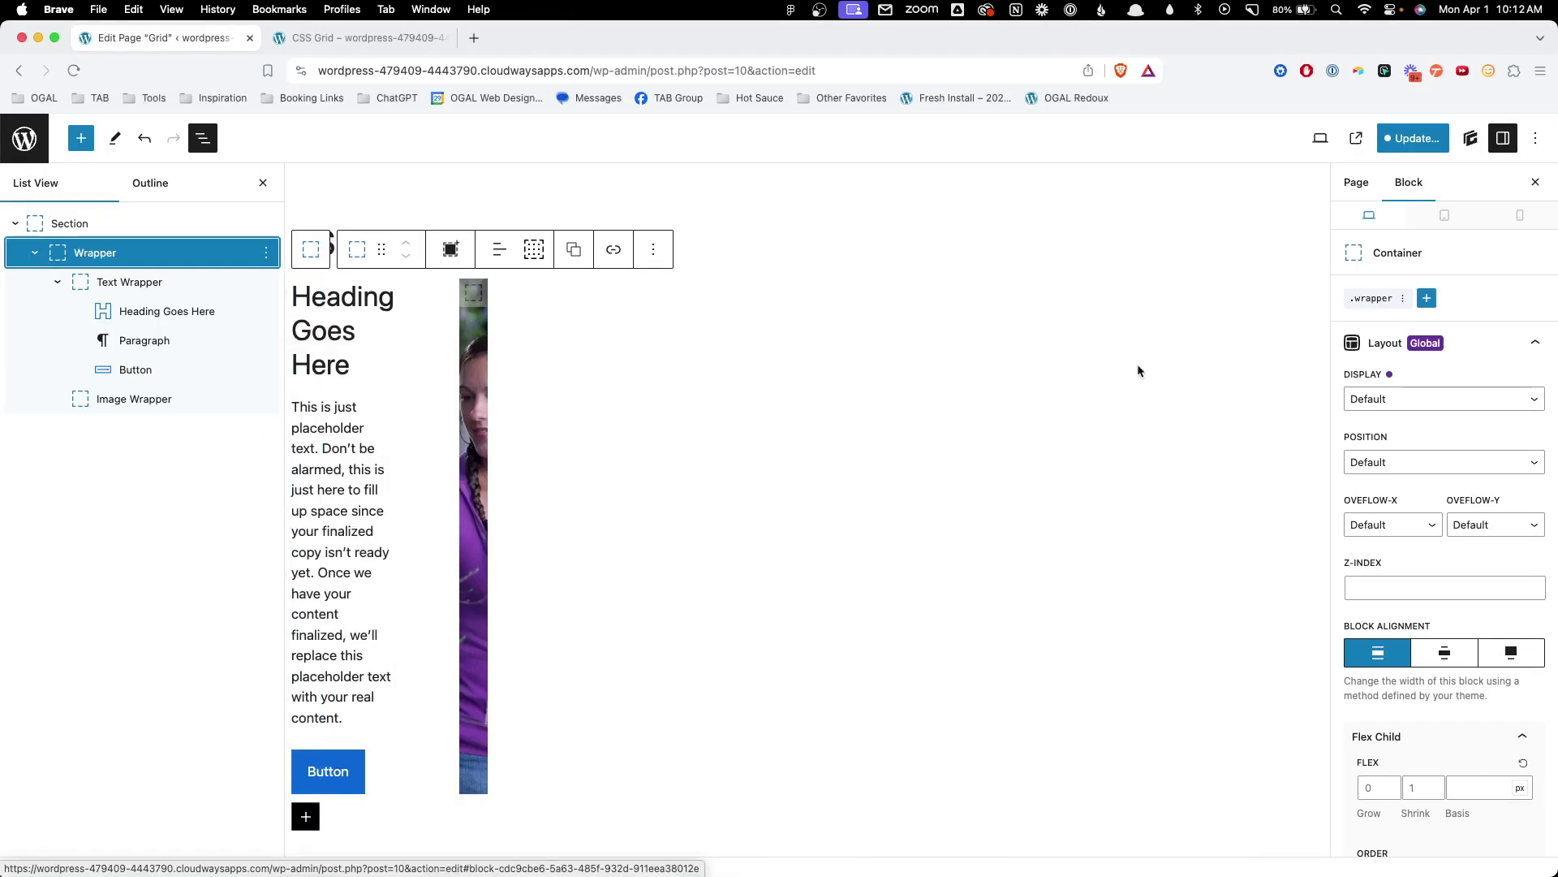
# - Set the grid column of the .wrapper global style to 2 / 4
pyautogui.click(1372, 298)
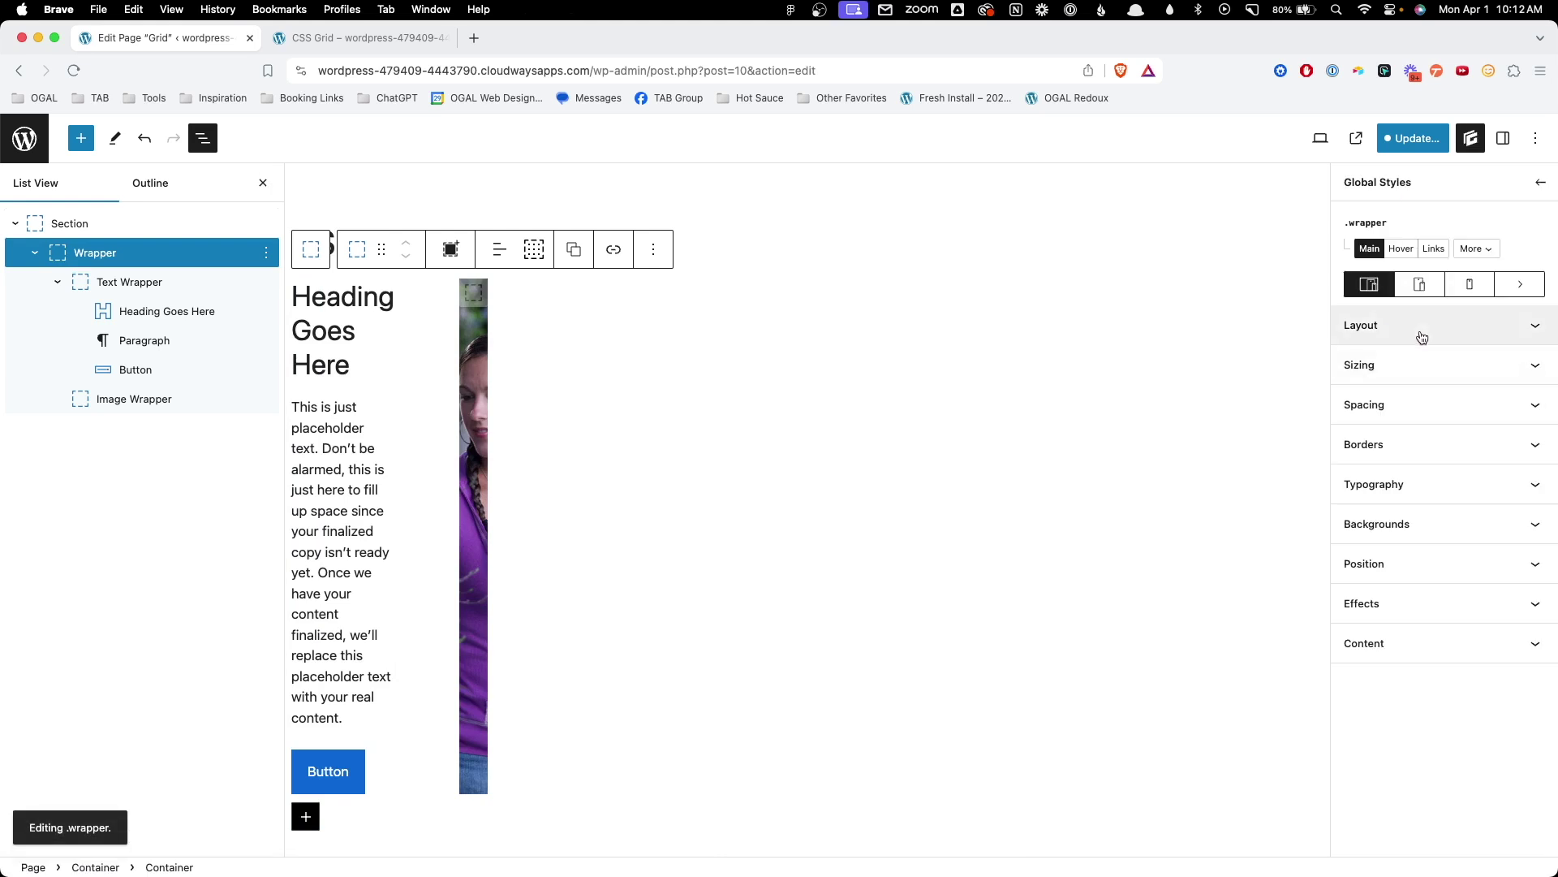
pyautogui.click(1416, 331)
pyautogui.scroll(-3, 1422, 334)
pyautogui.scroll(-3, 1424, 552)
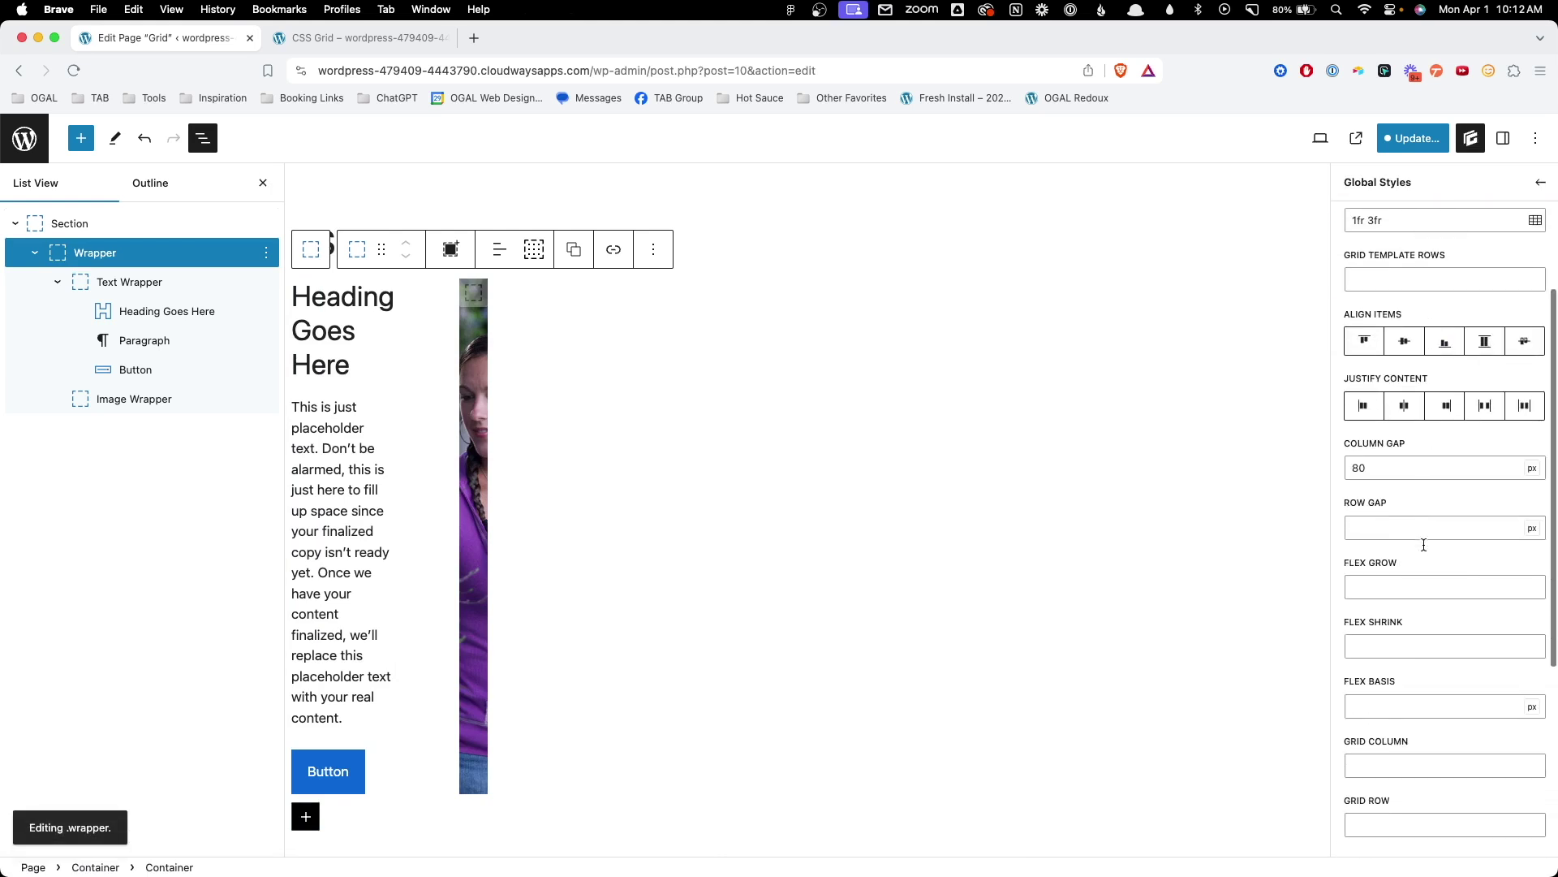
pyautogui.click(1373, 735)
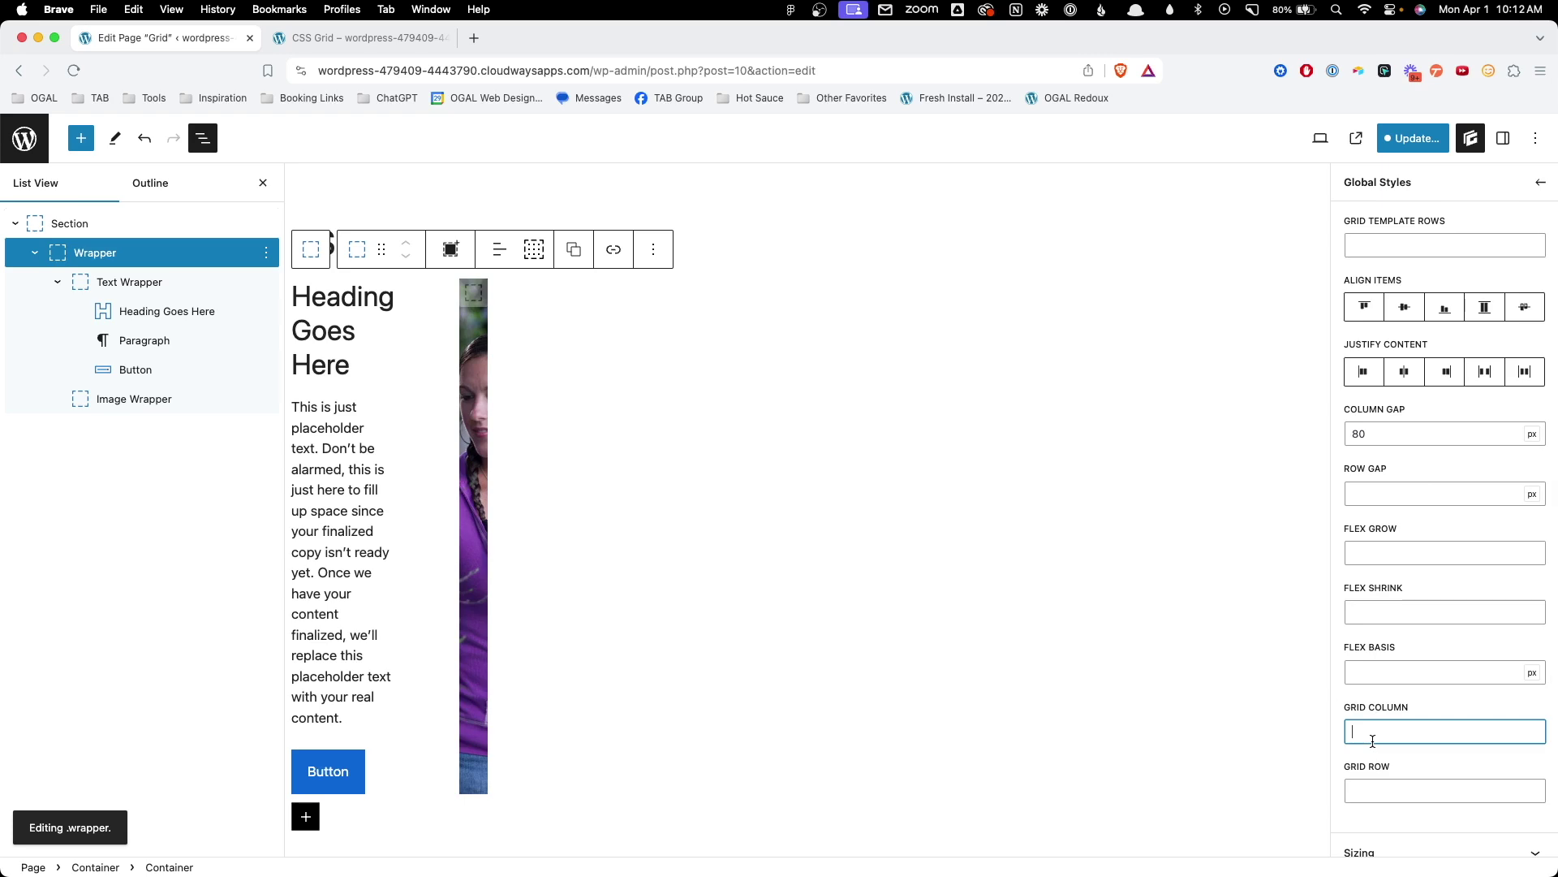
pyautogui.write('2 / 4')
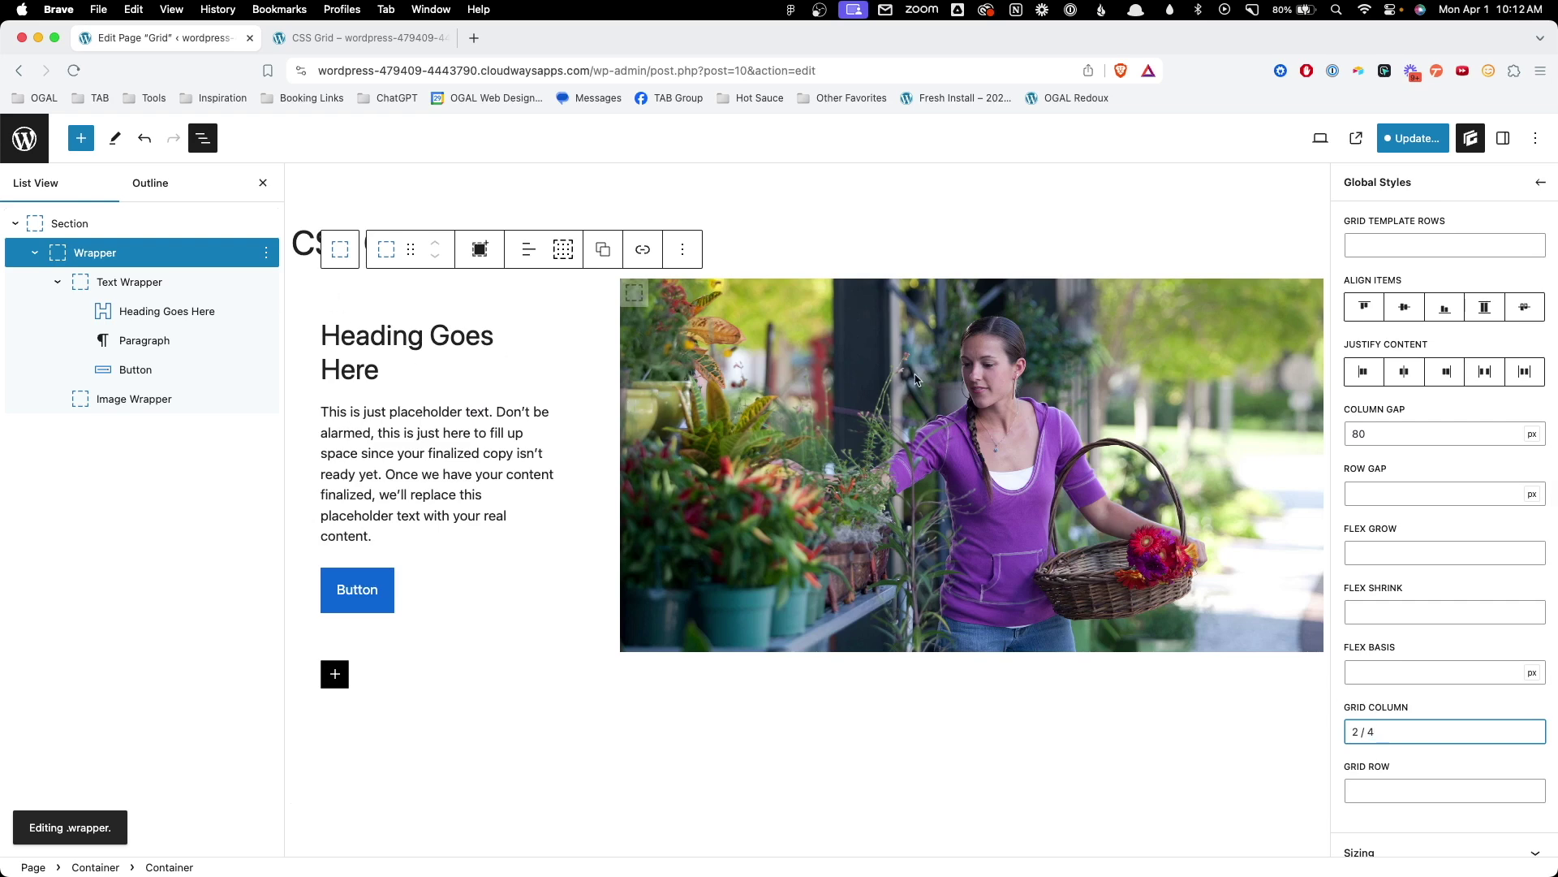
# - Save the page together with the .wrapper and .section global styles, and reload the published CSS Grid page
pyautogui.click(1413, 145)
pyautogui.click(1412, 145)
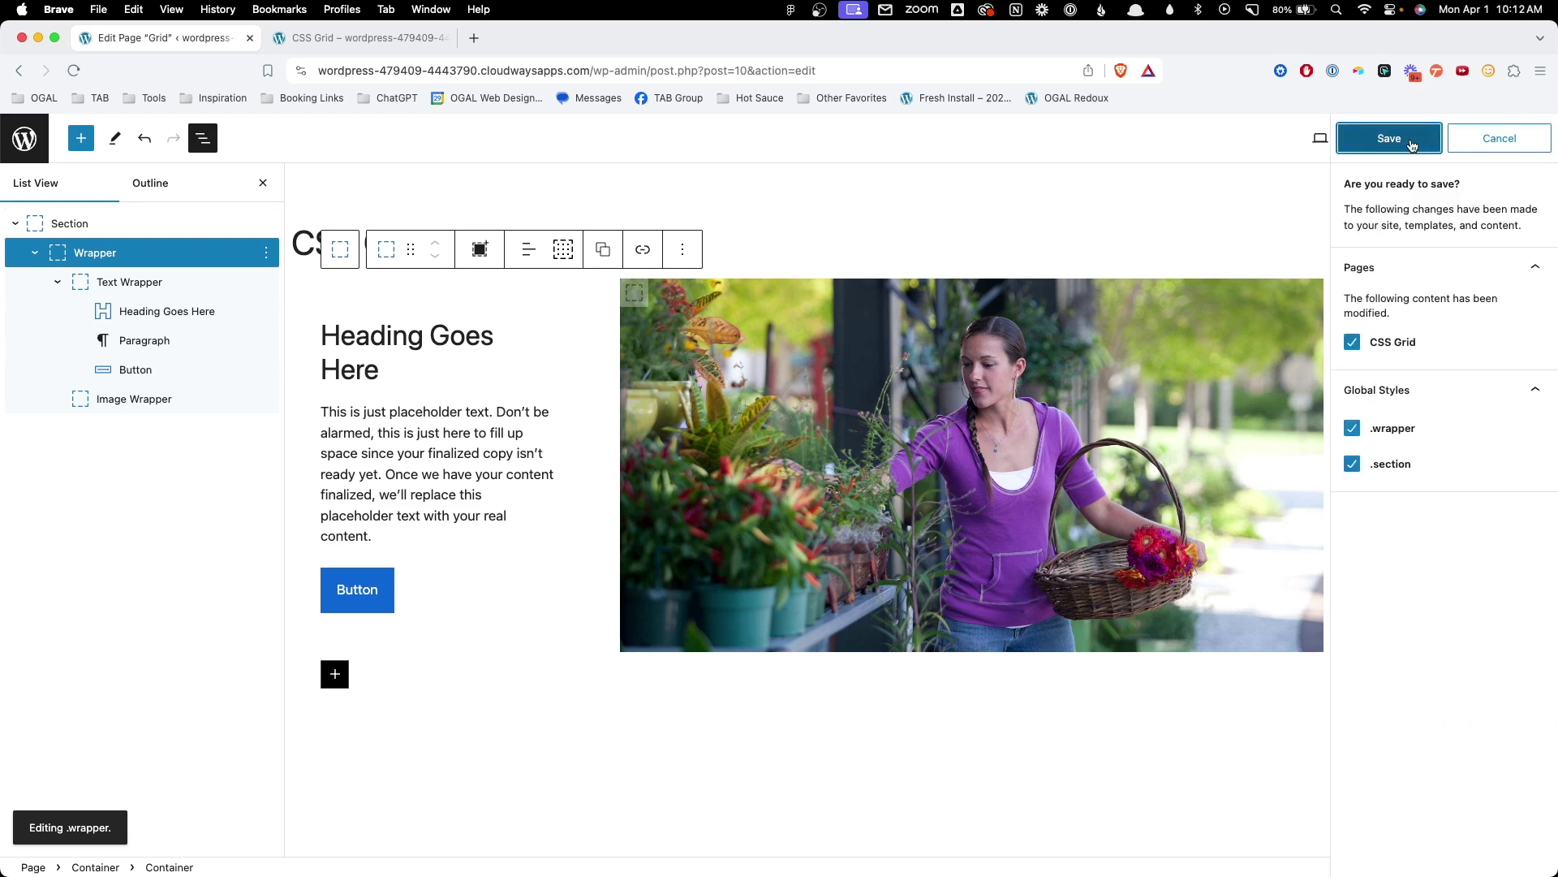
pyautogui.click(388, 39)
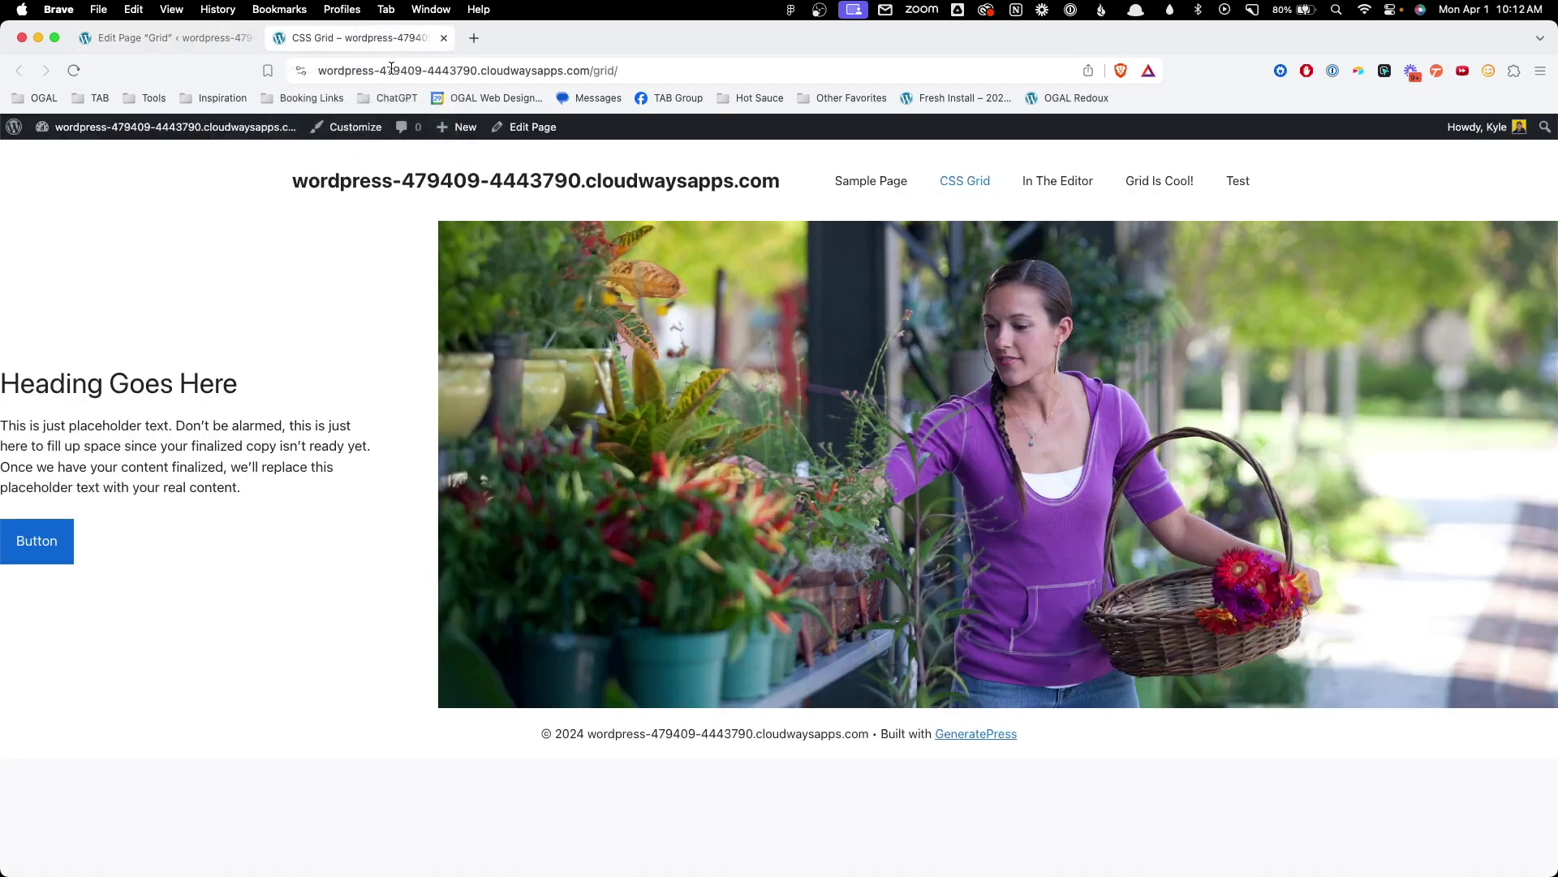
pyautogui.click(391, 68)
pyautogui.press('Return')
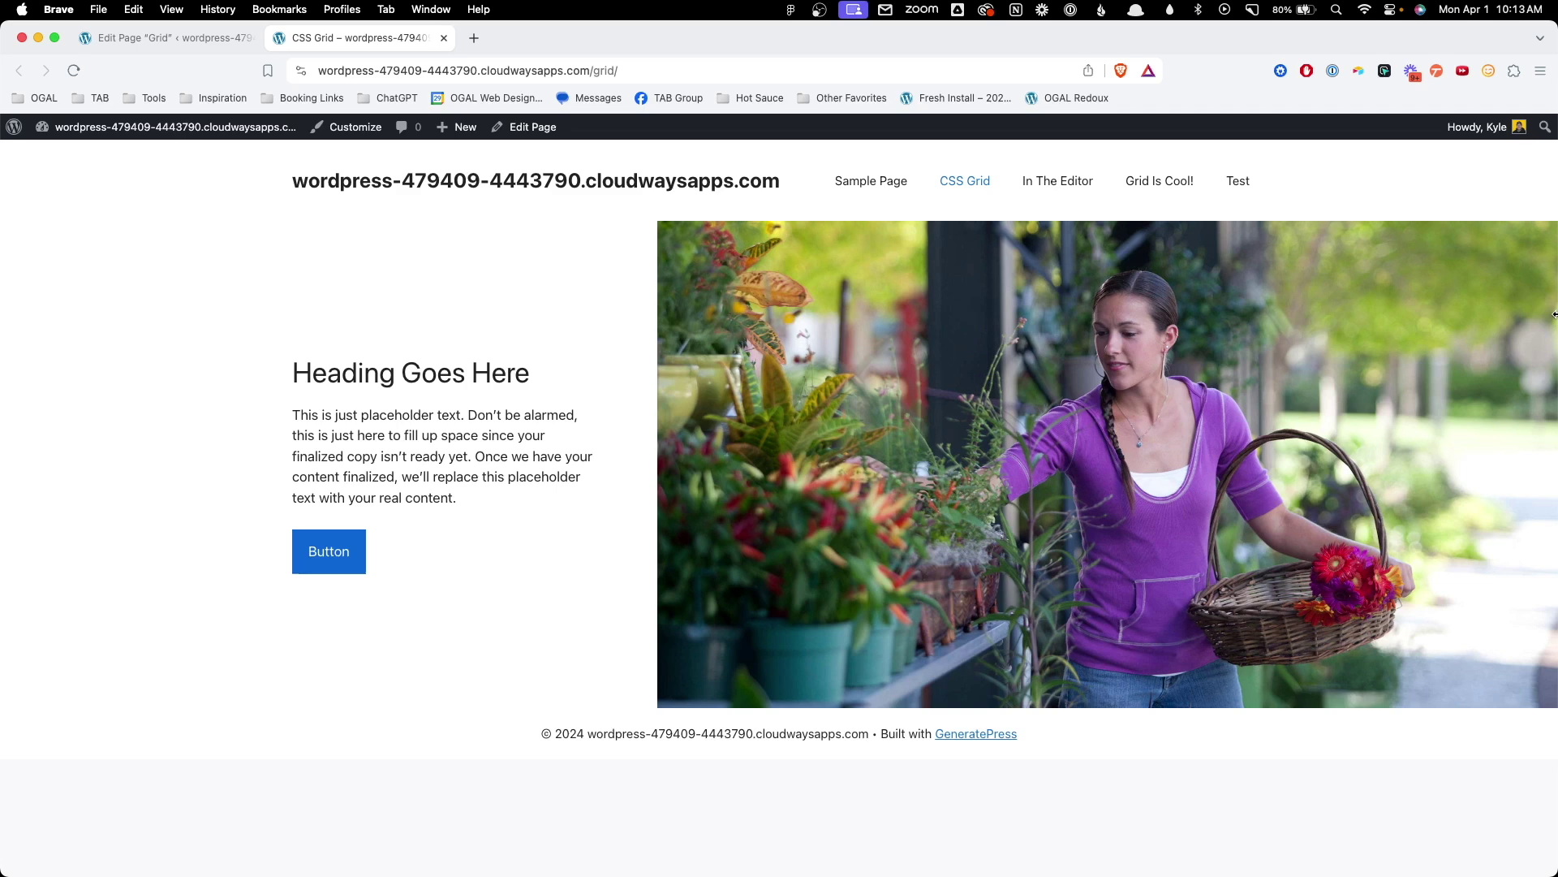
# - Inspect the published page with the developer tools and test the section at widths of about 997, 740 and 2064 px
pyautogui.rightClick(907, 315)
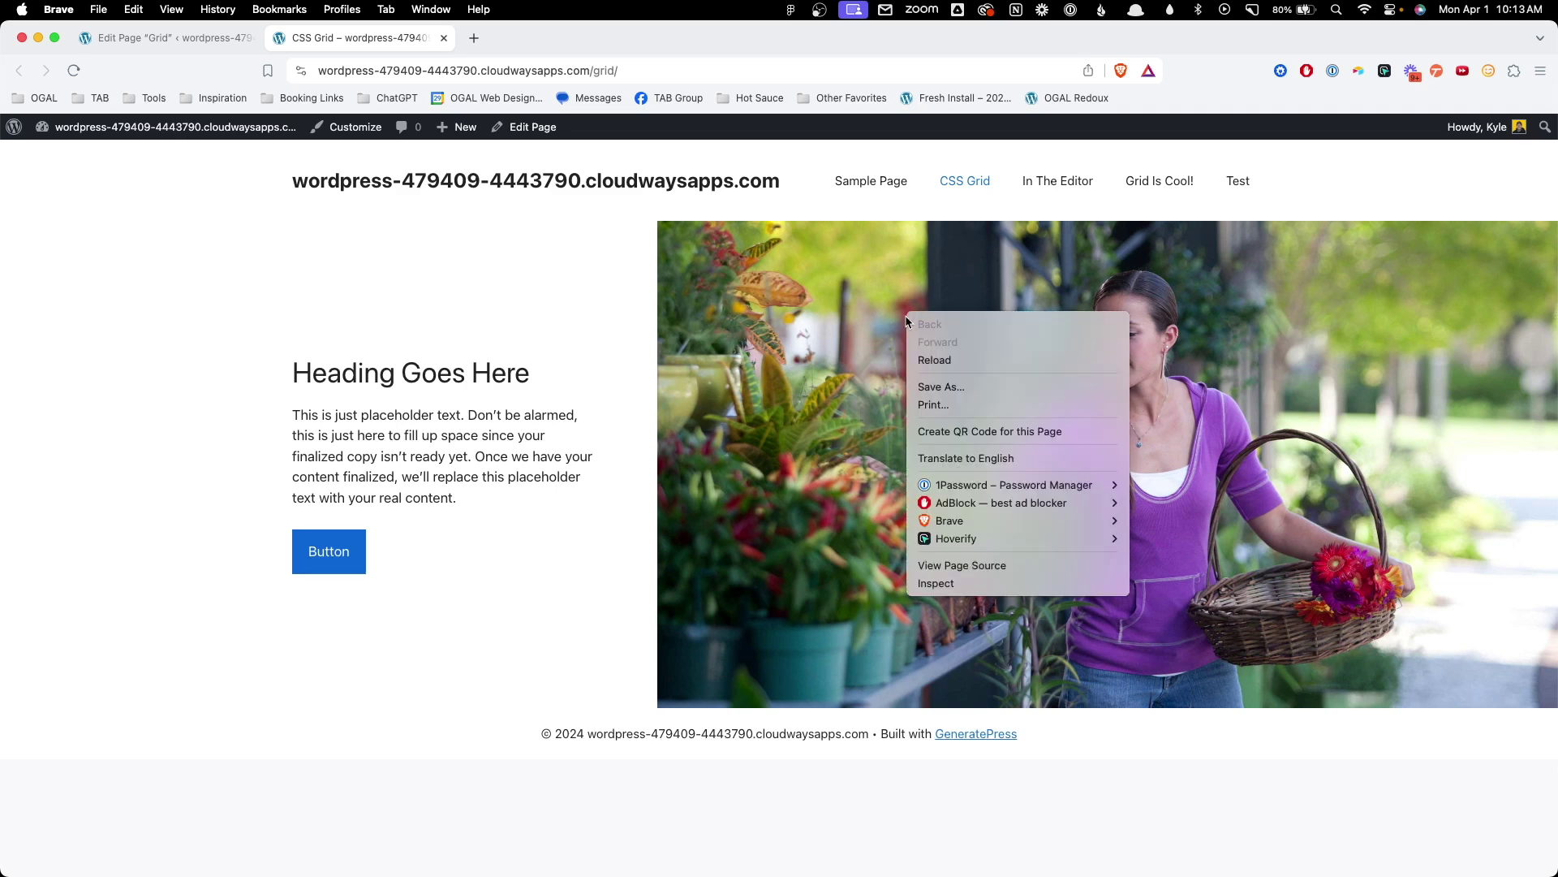
pyautogui.click(959, 584)
pyautogui.moveTo(925, 473); pyautogui.dragTo(1361, 449)
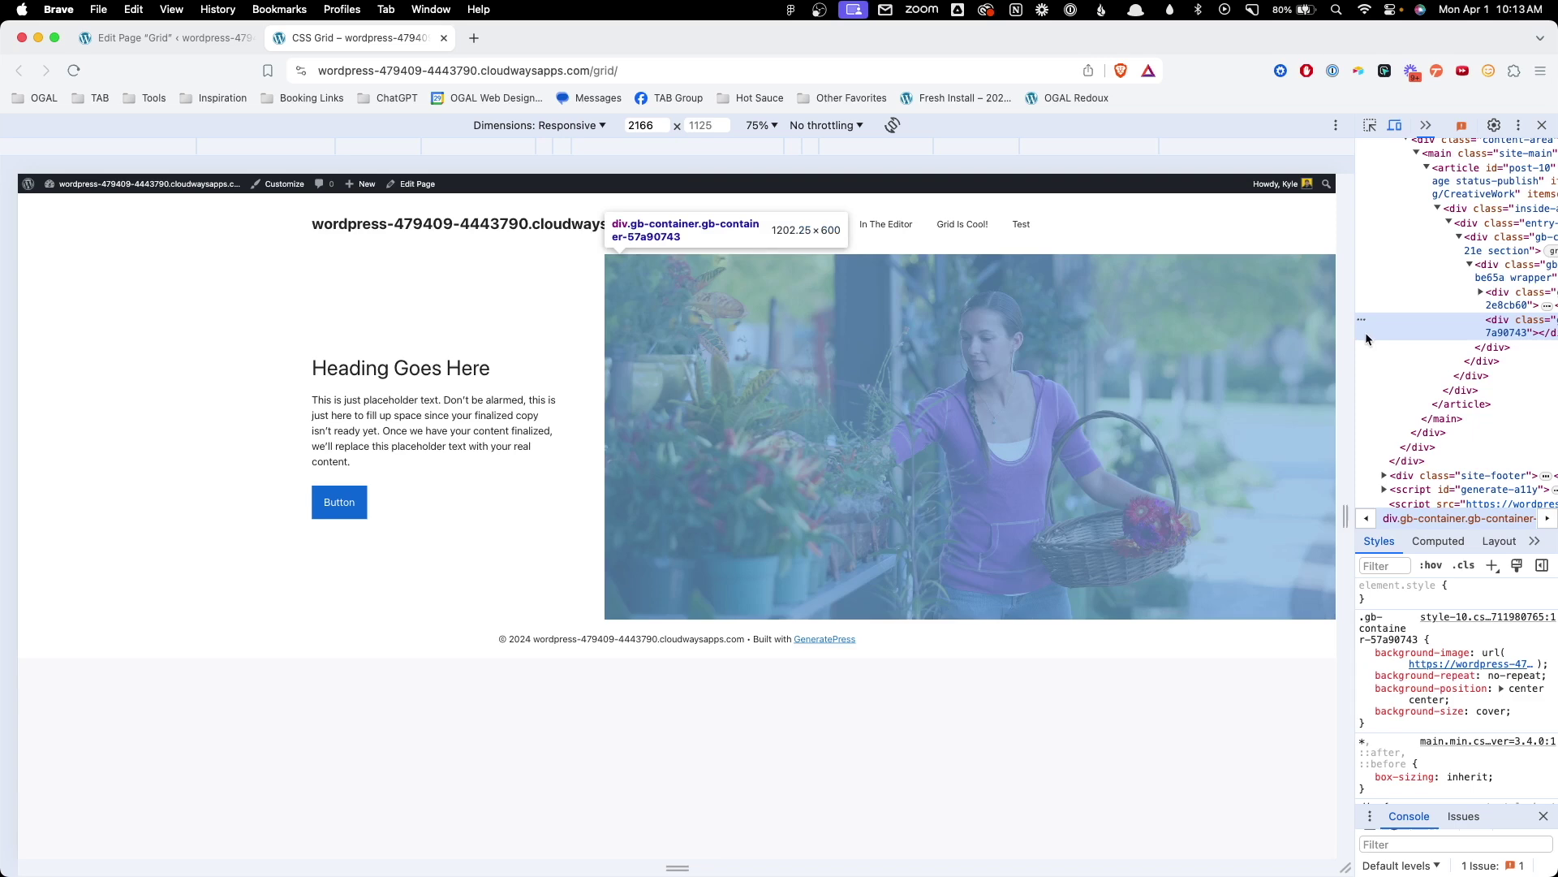
pyautogui.moveTo(1349, 329); pyautogui.dragTo(997, 314)
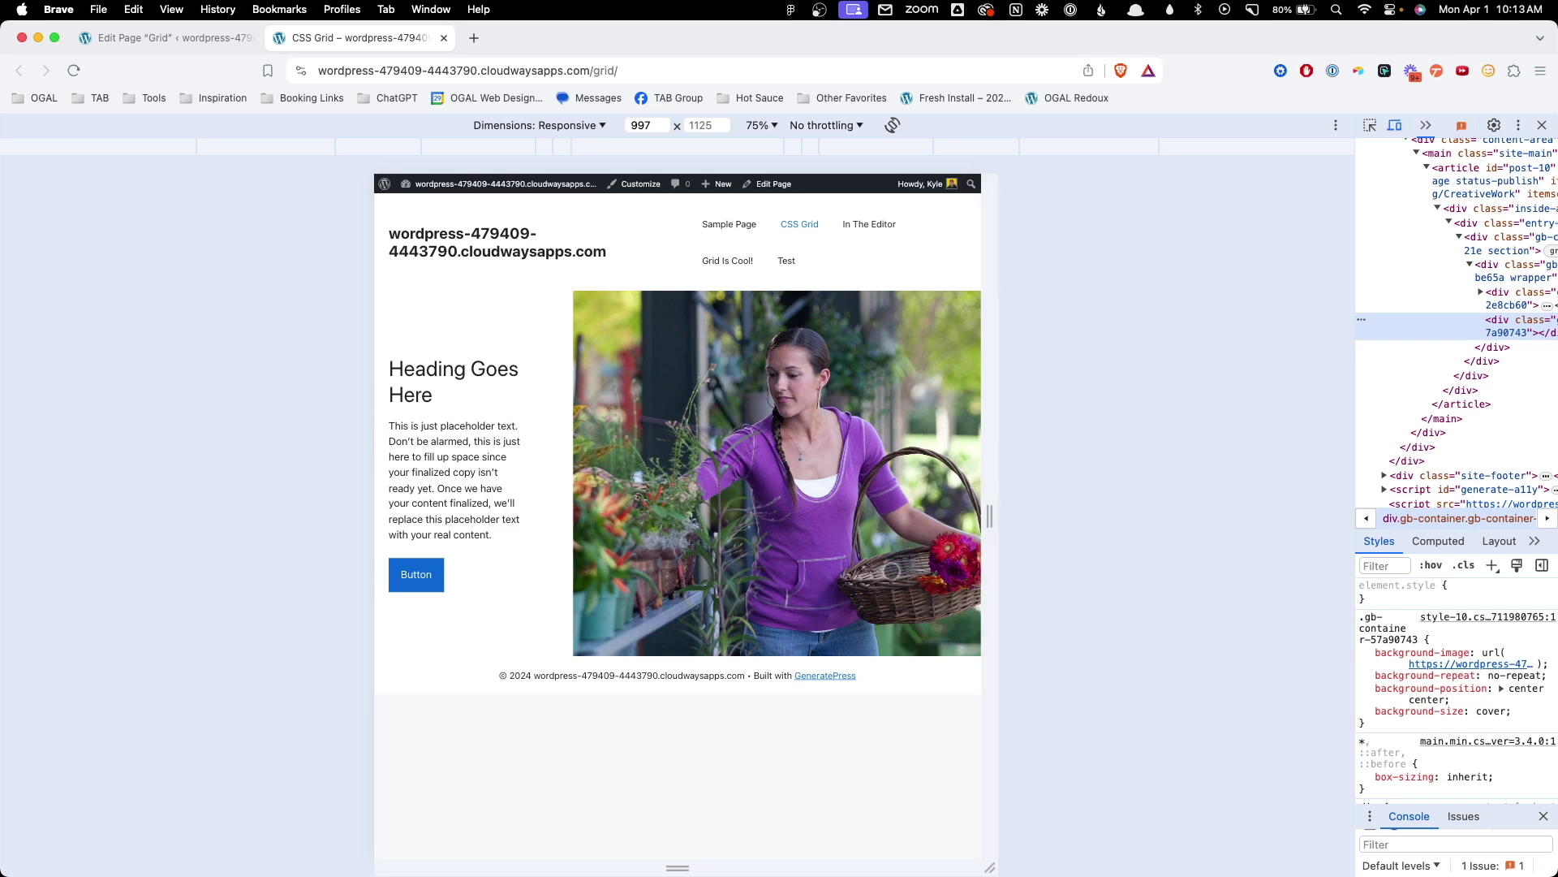
pyautogui.moveTo(991, 524); pyautogui.dragTo(916, 528)
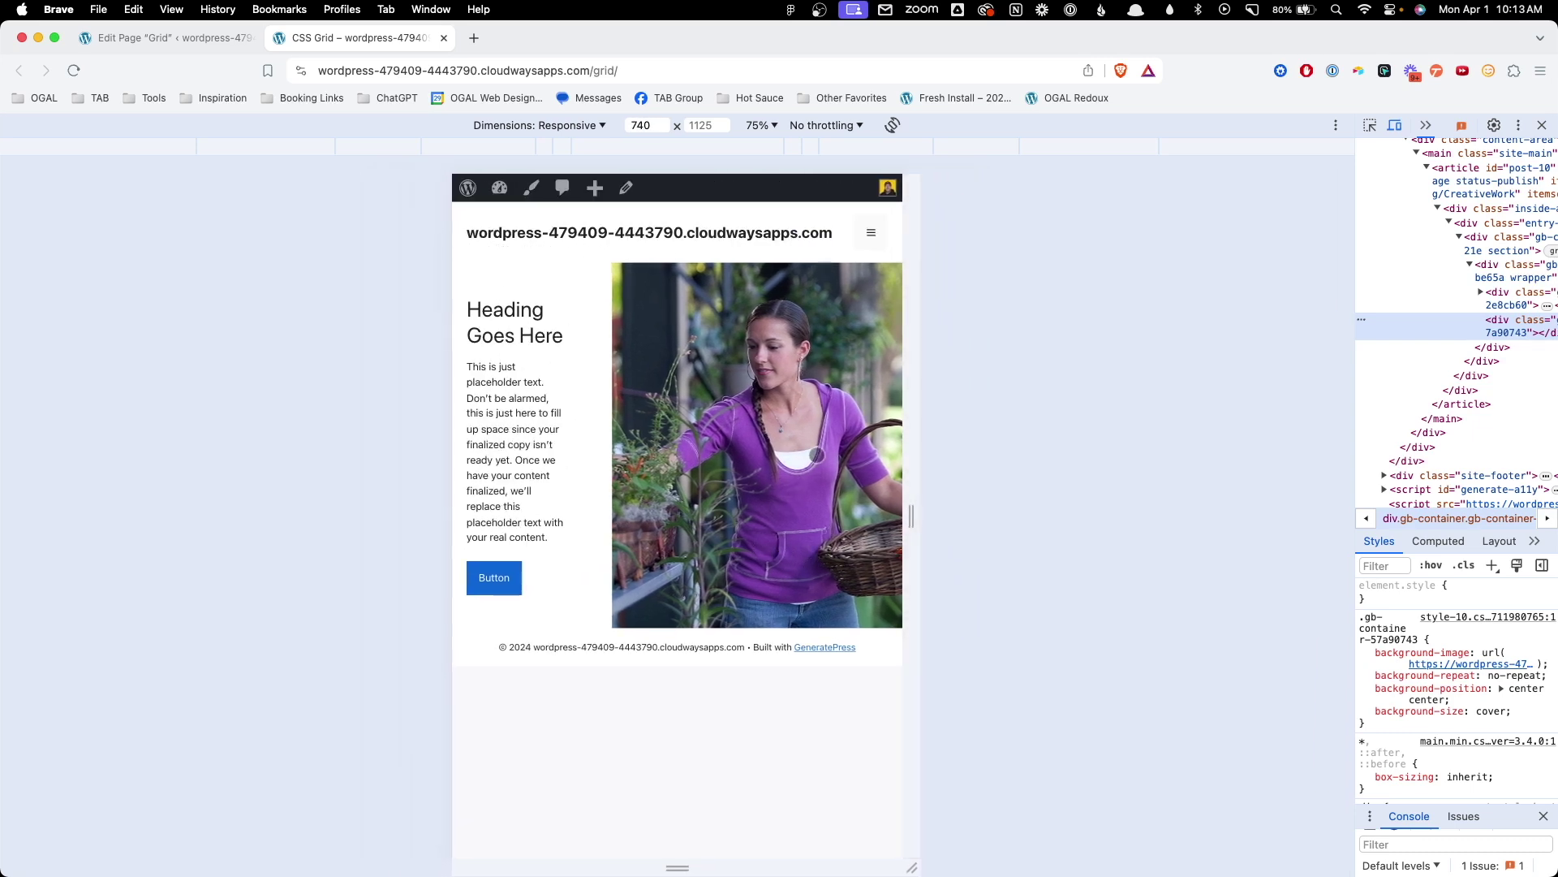
pyautogui.moveTo(911, 452); pyautogui.dragTo(1319, 424)
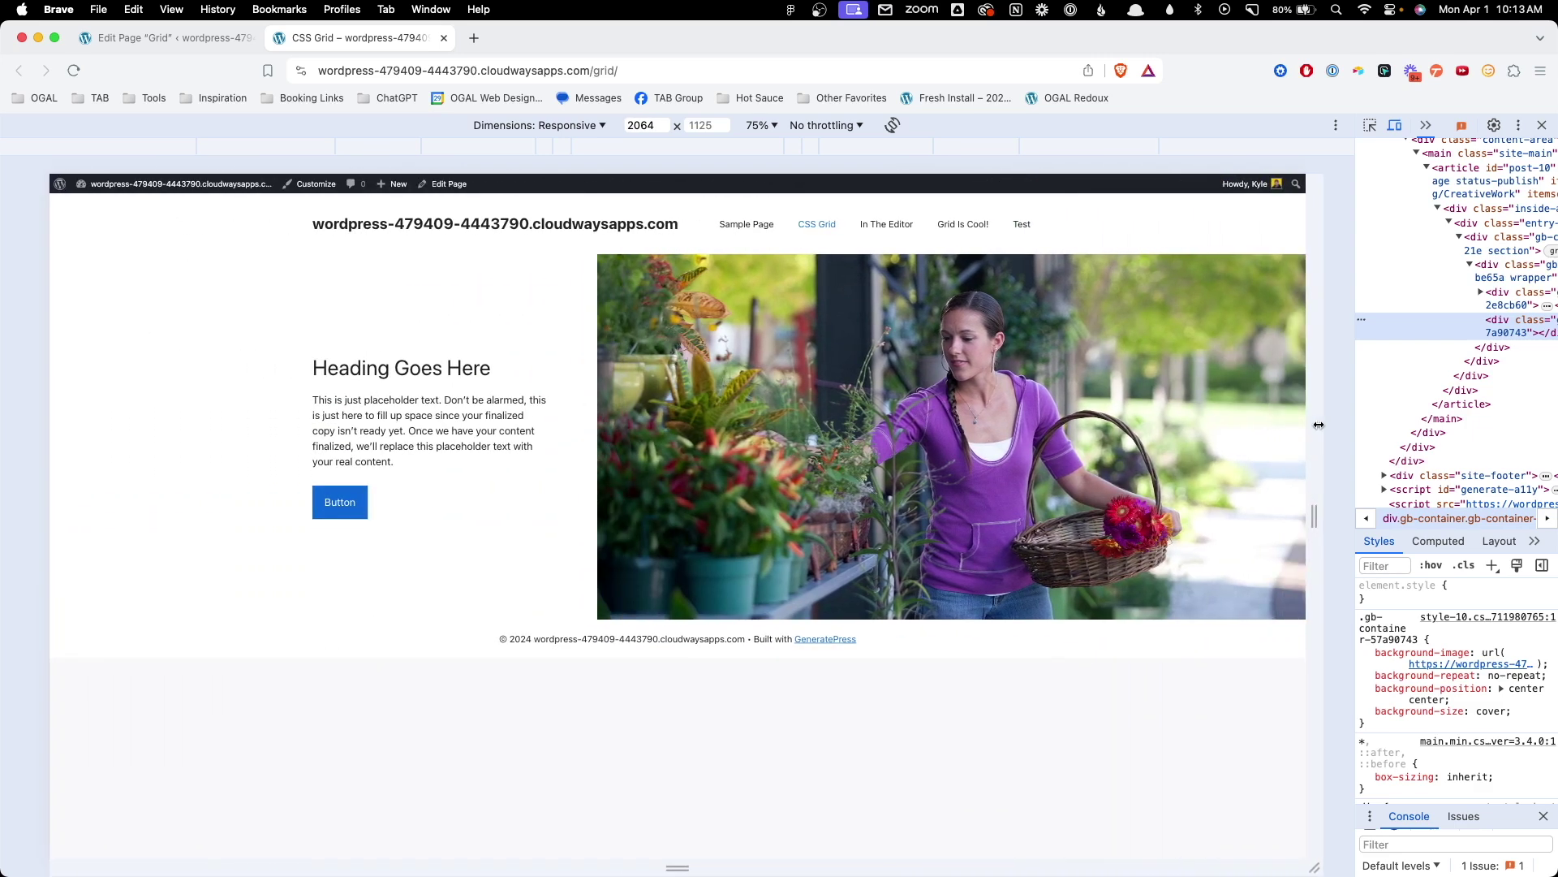
# - In the page editor, give .wrapper a grid display with repeat(2, 1fr) template columns at the tablet breakpoint (max-width 1024px)
pyautogui.click(167, 49)
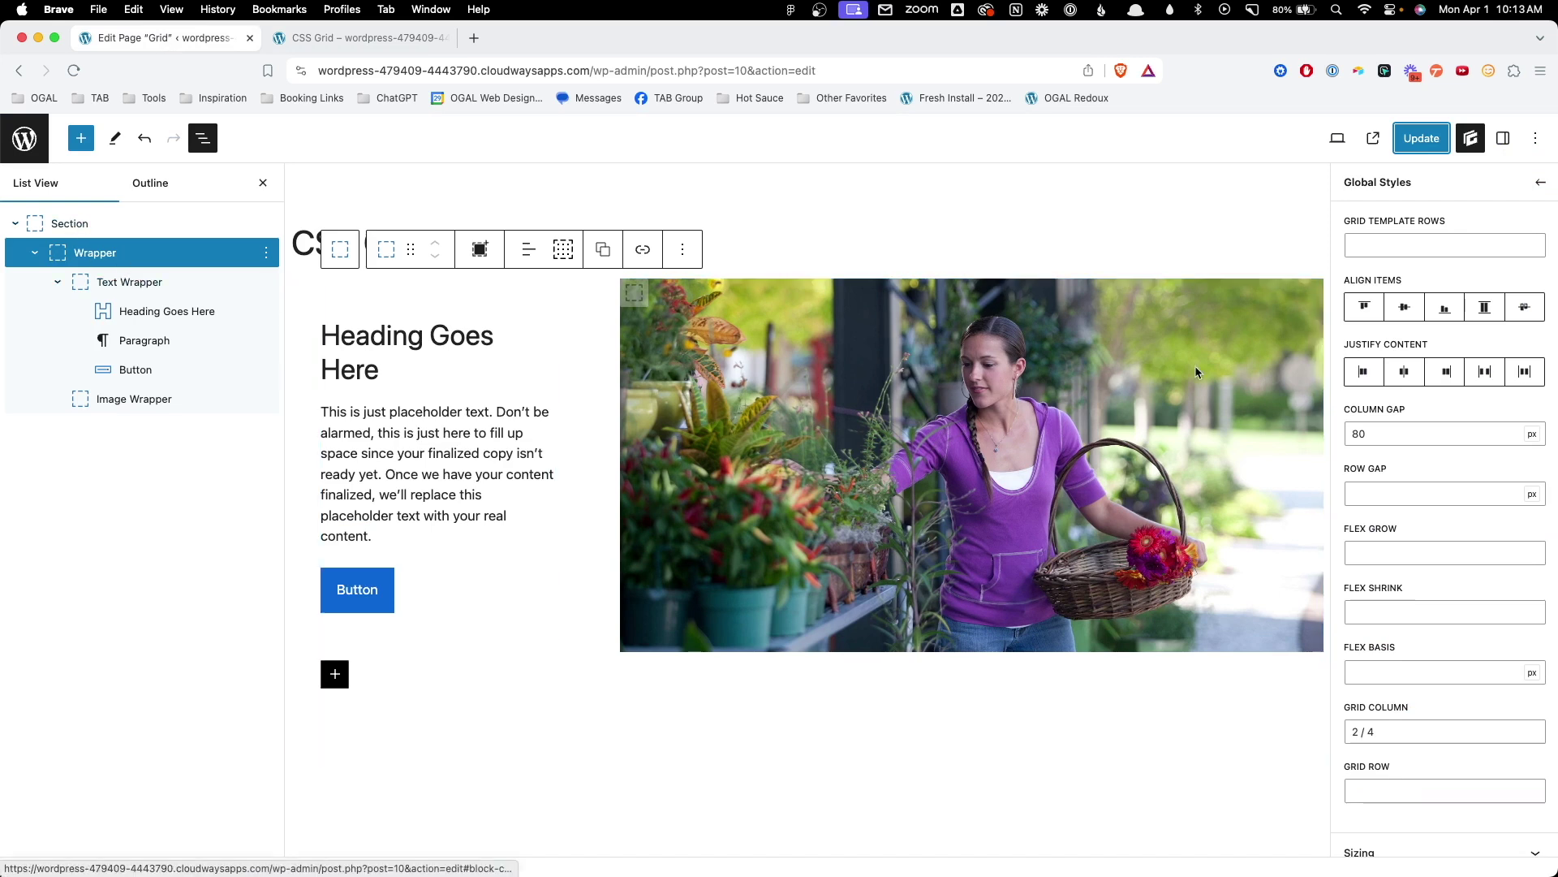
pyautogui.scroll(3, 1434, 432)
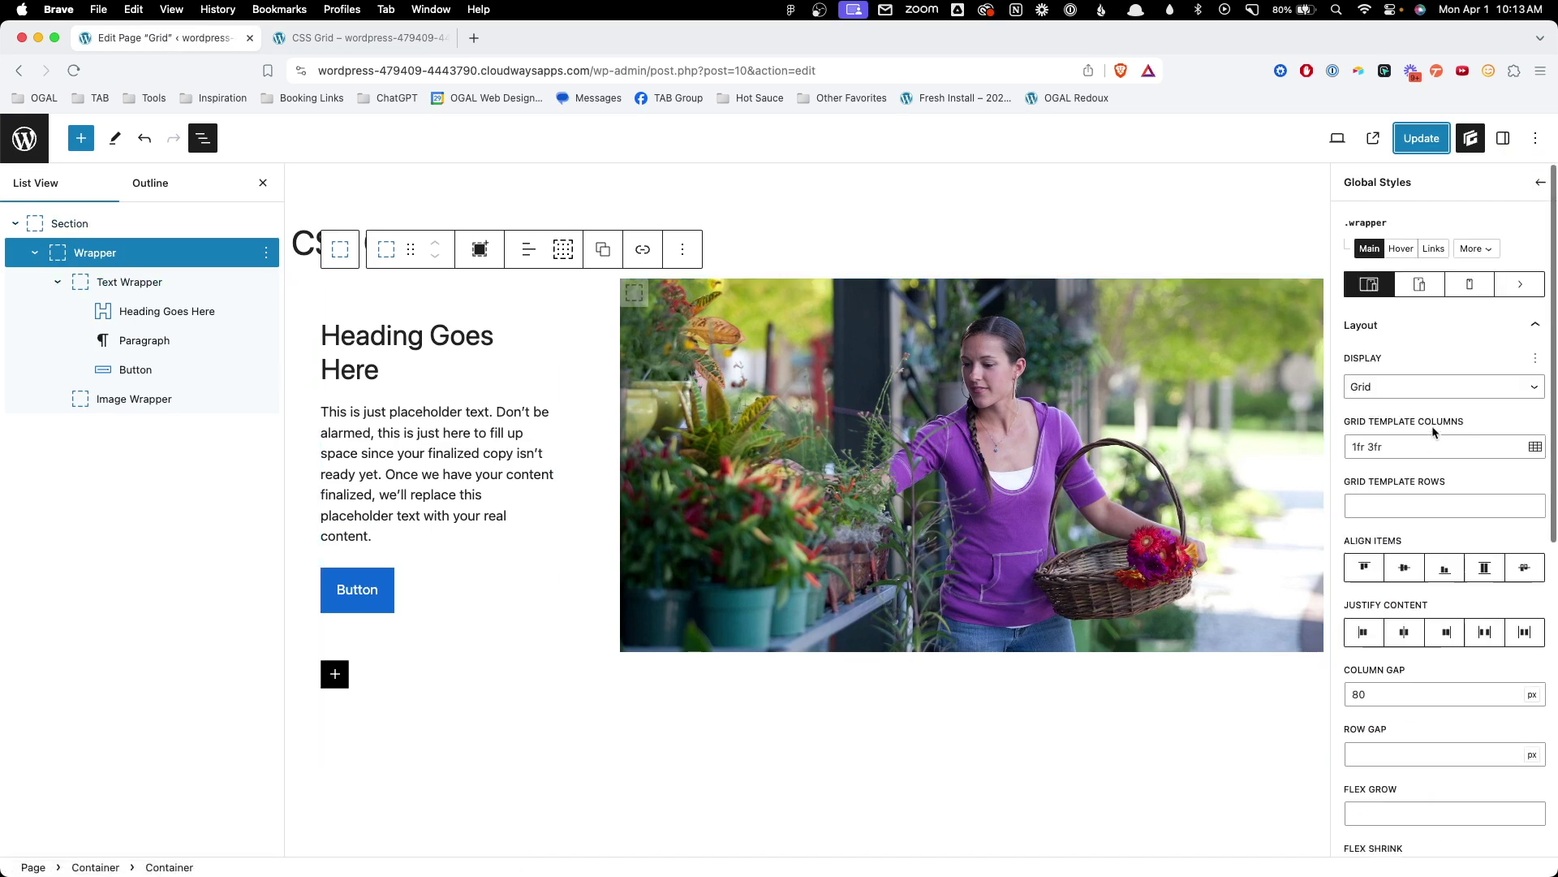
pyautogui.click(1420, 285)
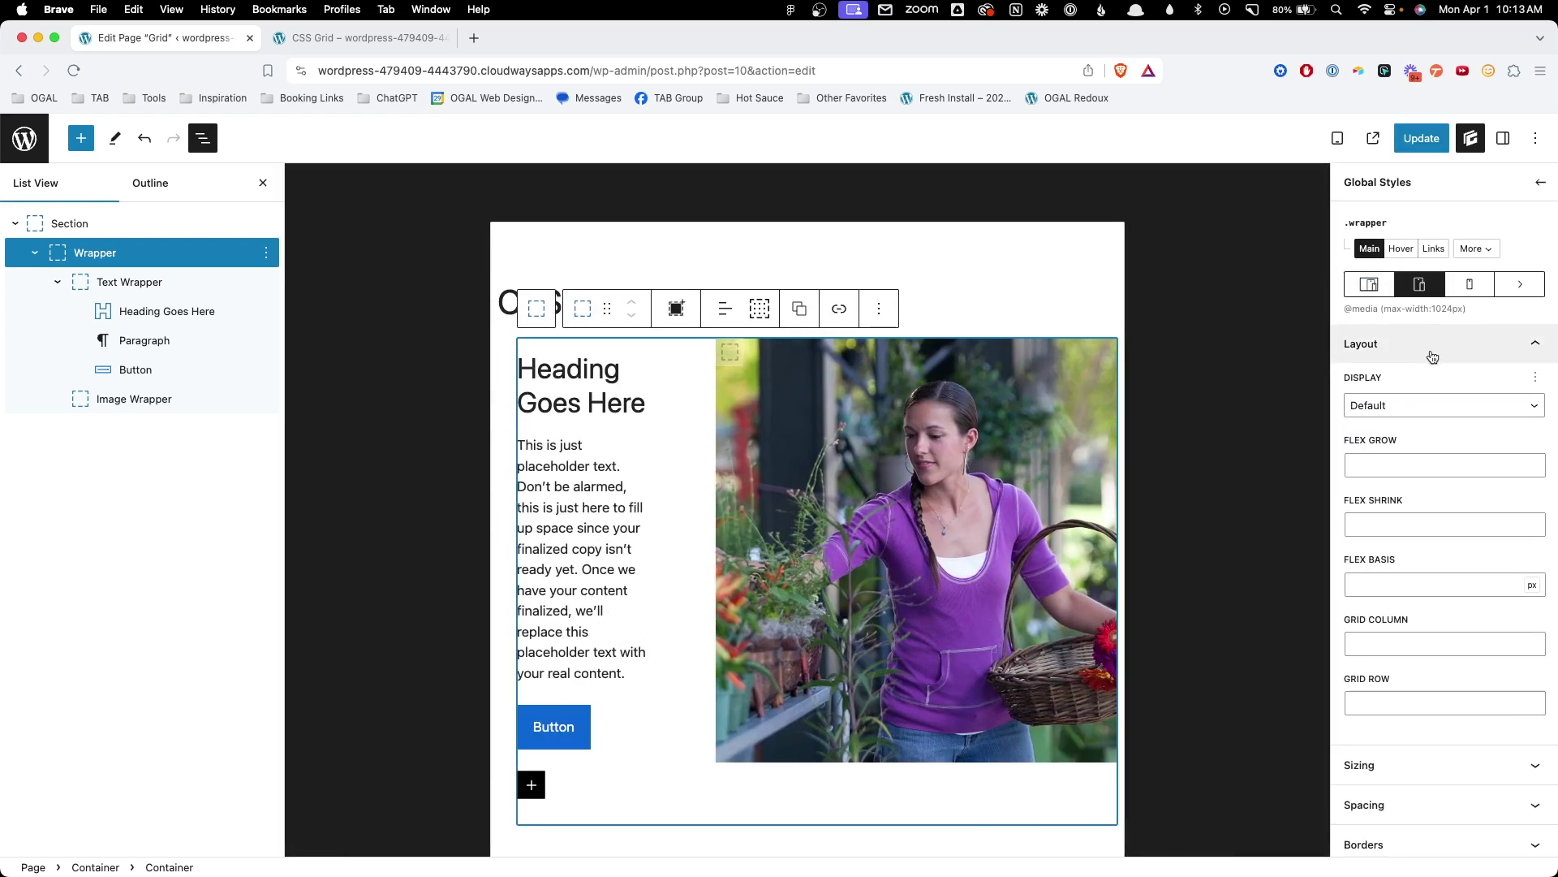
pyautogui.click(1416, 406)
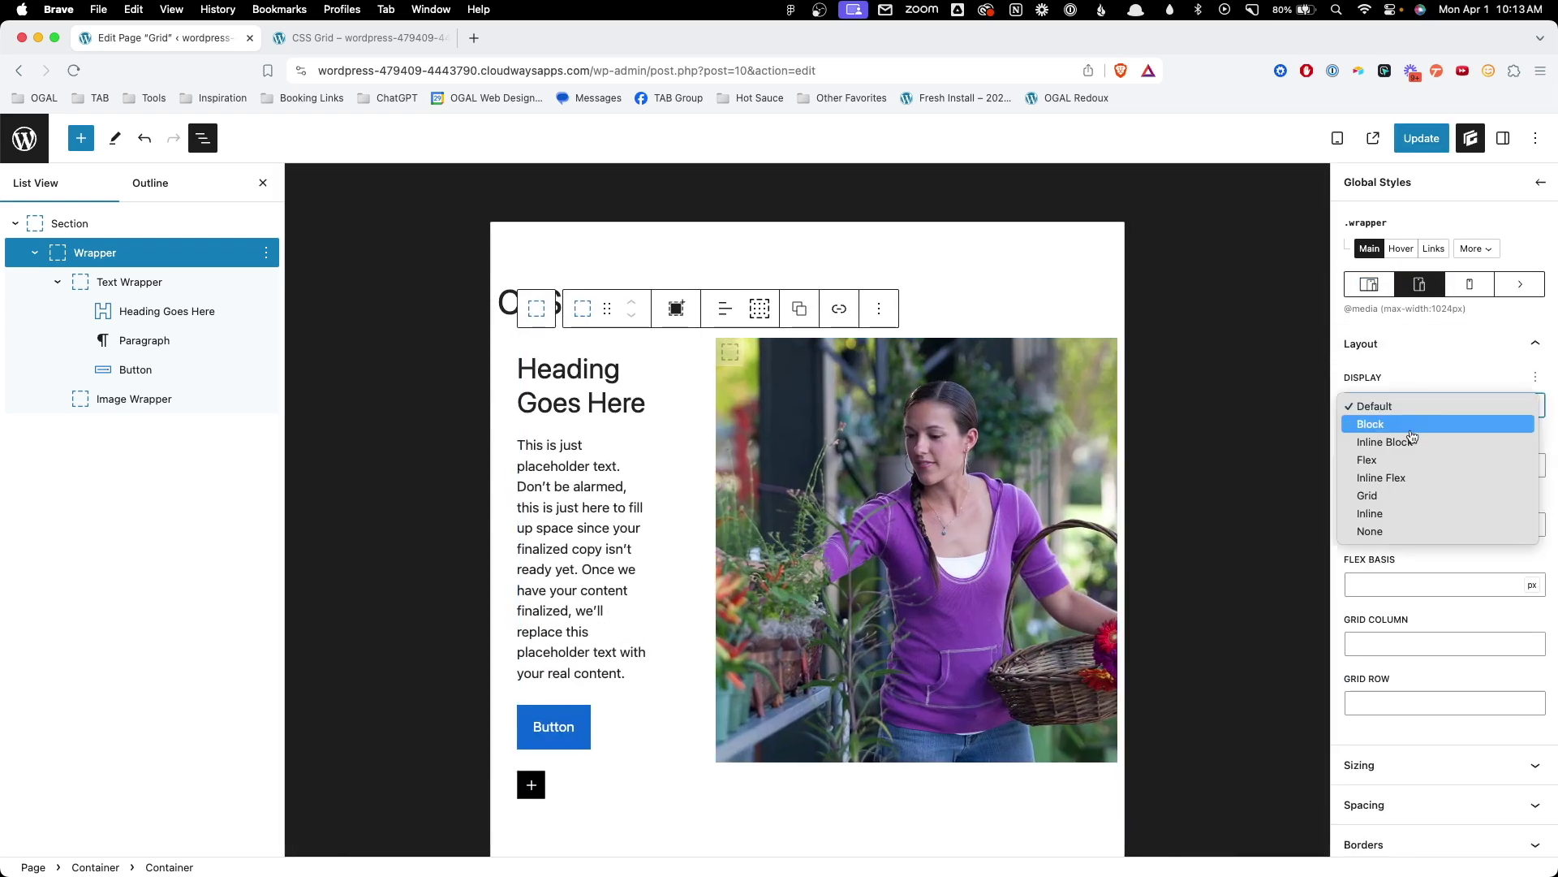
pyautogui.click(1411, 497)
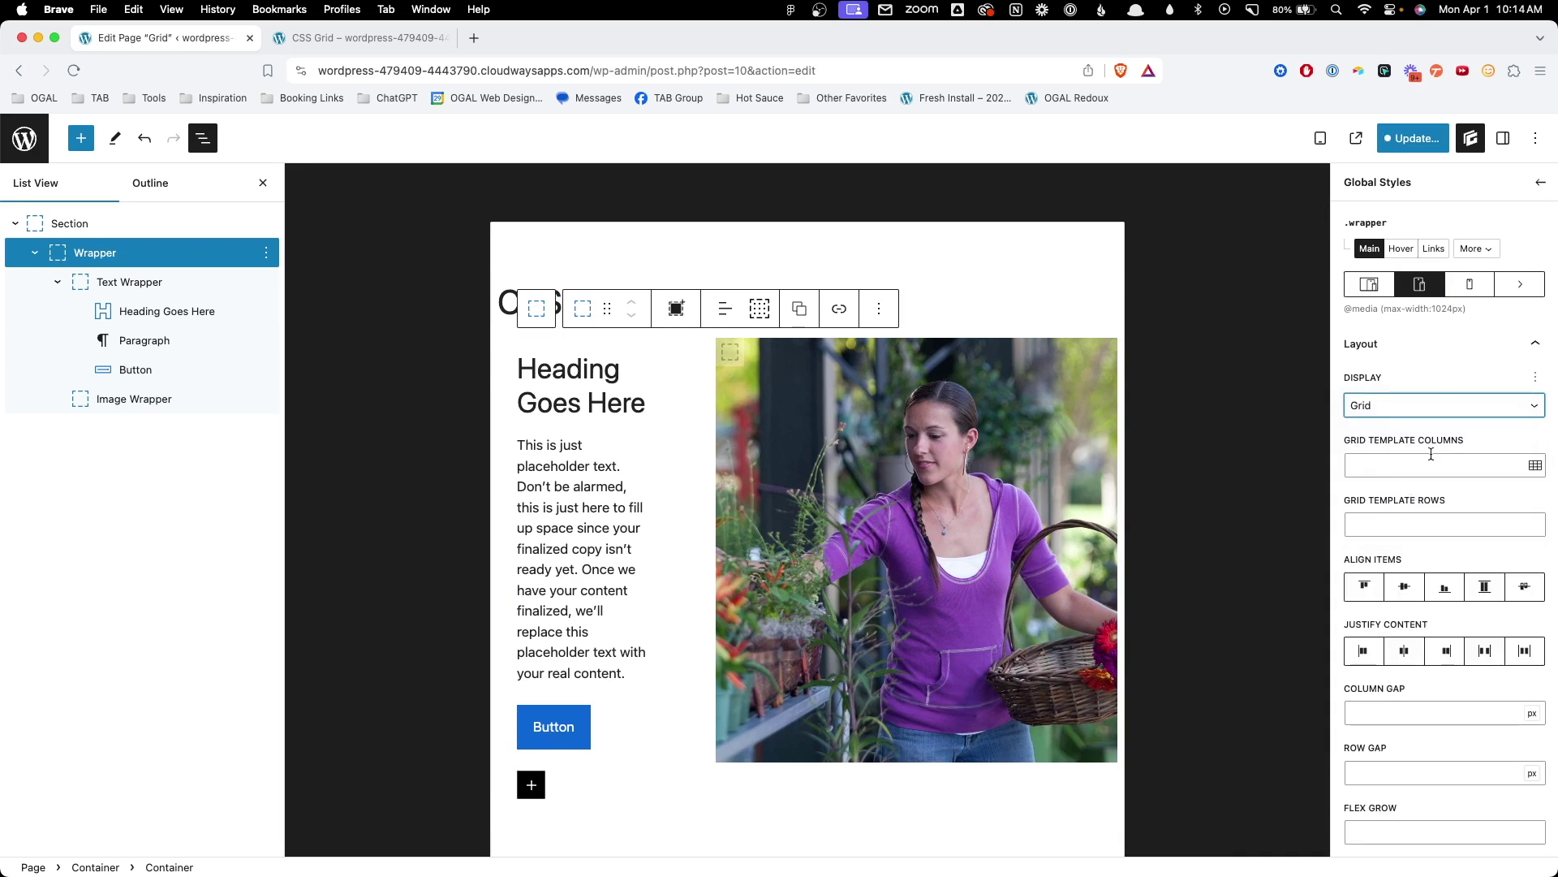
pyautogui.click(1534, 466)
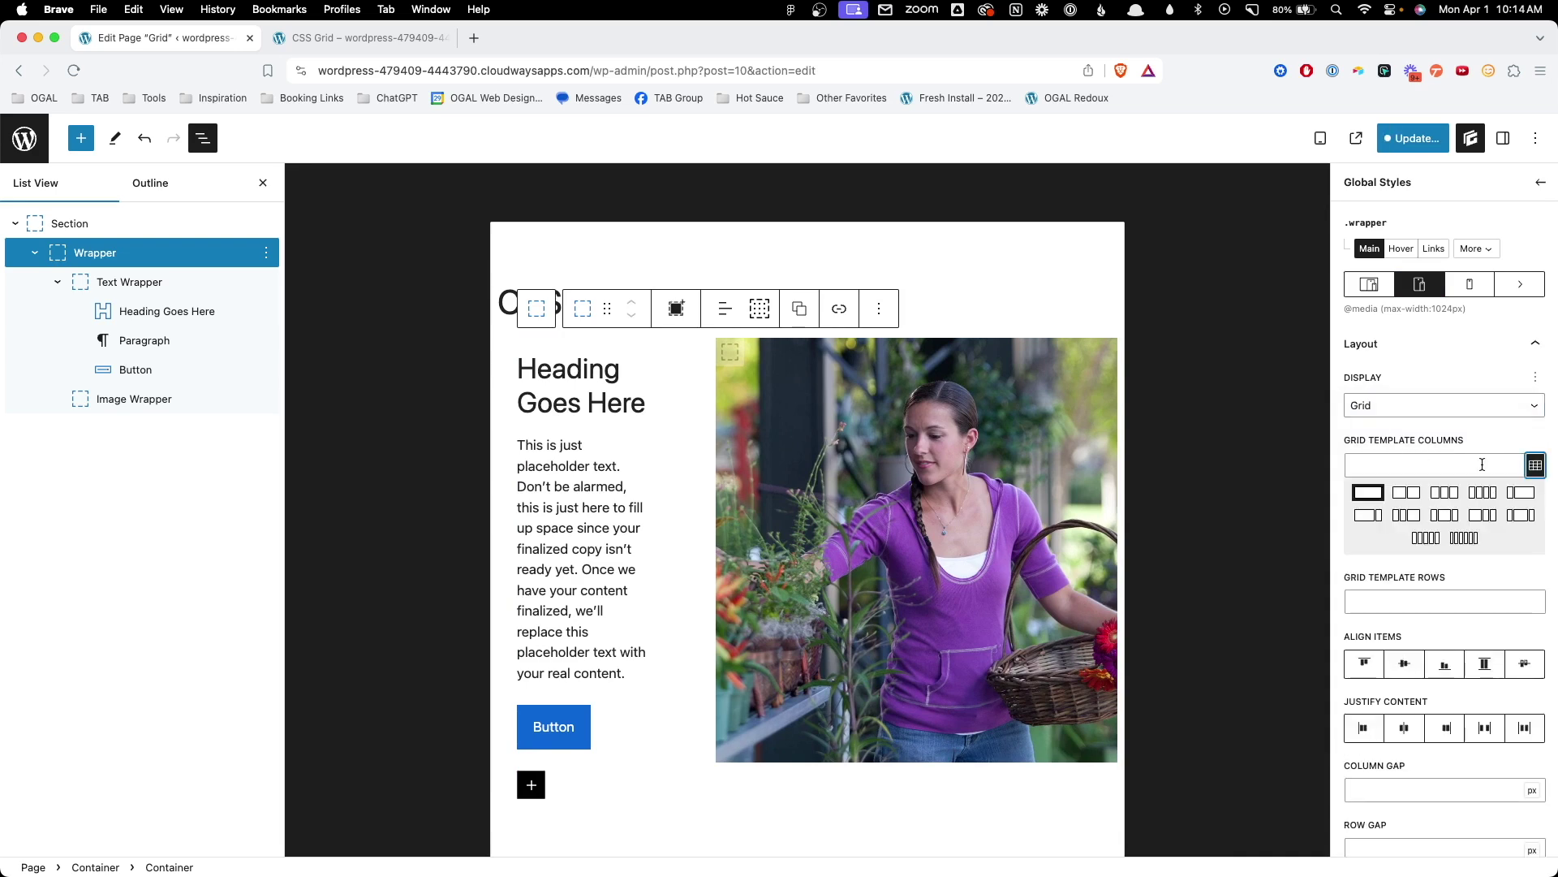
pyautogui.click(1408, 493)
pyautogui.click(1394, 465)
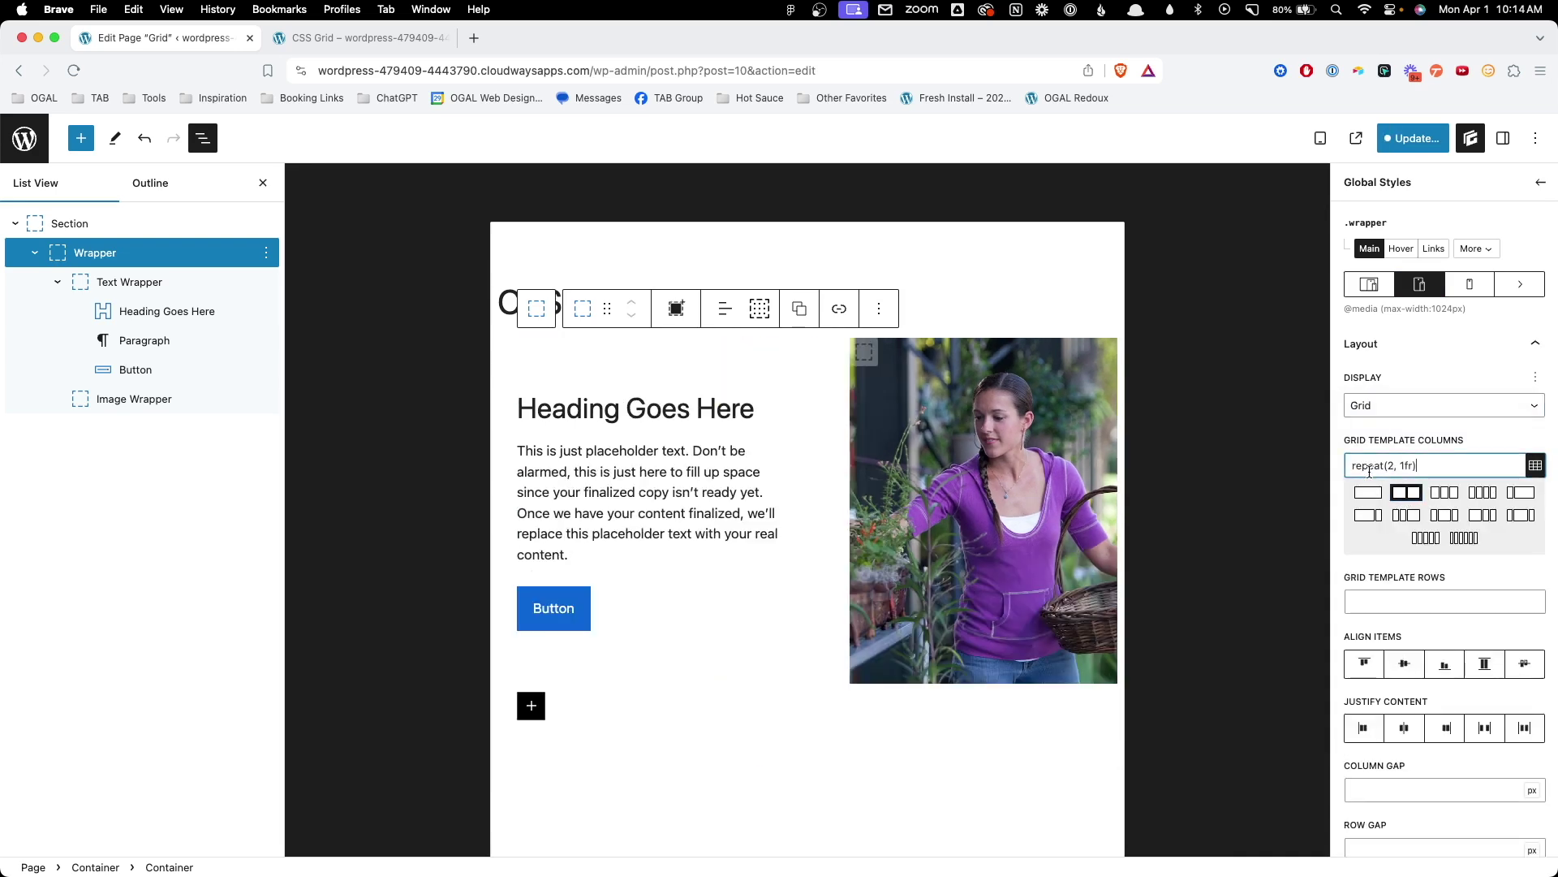
pyautogui.click(1372, 465)
pyautogui.click(1455, 467)
# - Set the .wrapper column gap to 40 px at the tablet breakpoint
pyautogui.scroll(-4, 1426, 582)
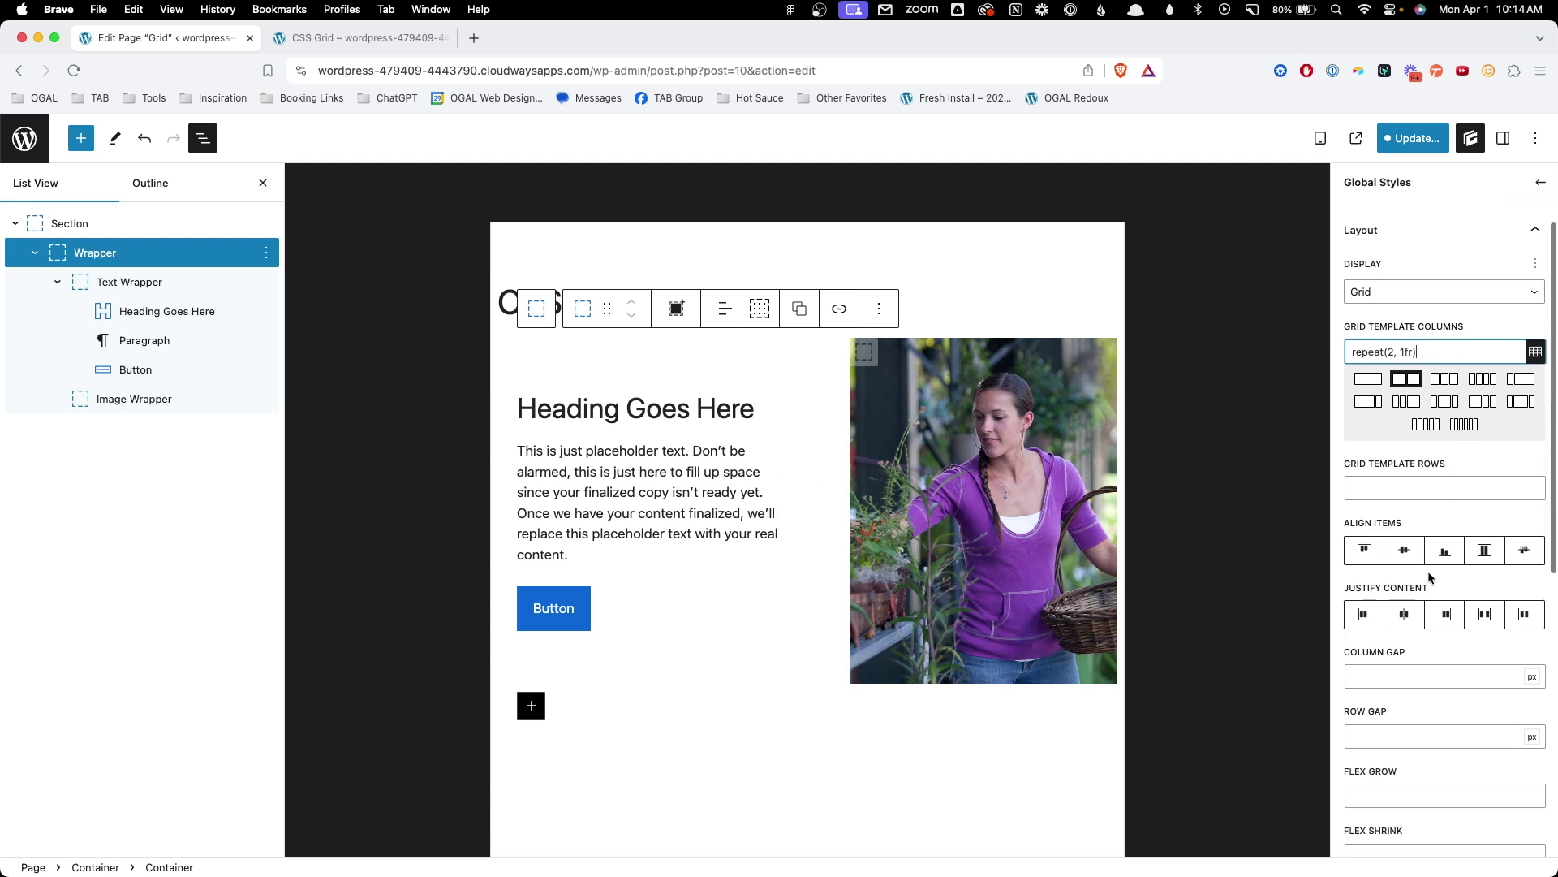
pyautogui.click(1420, 652)
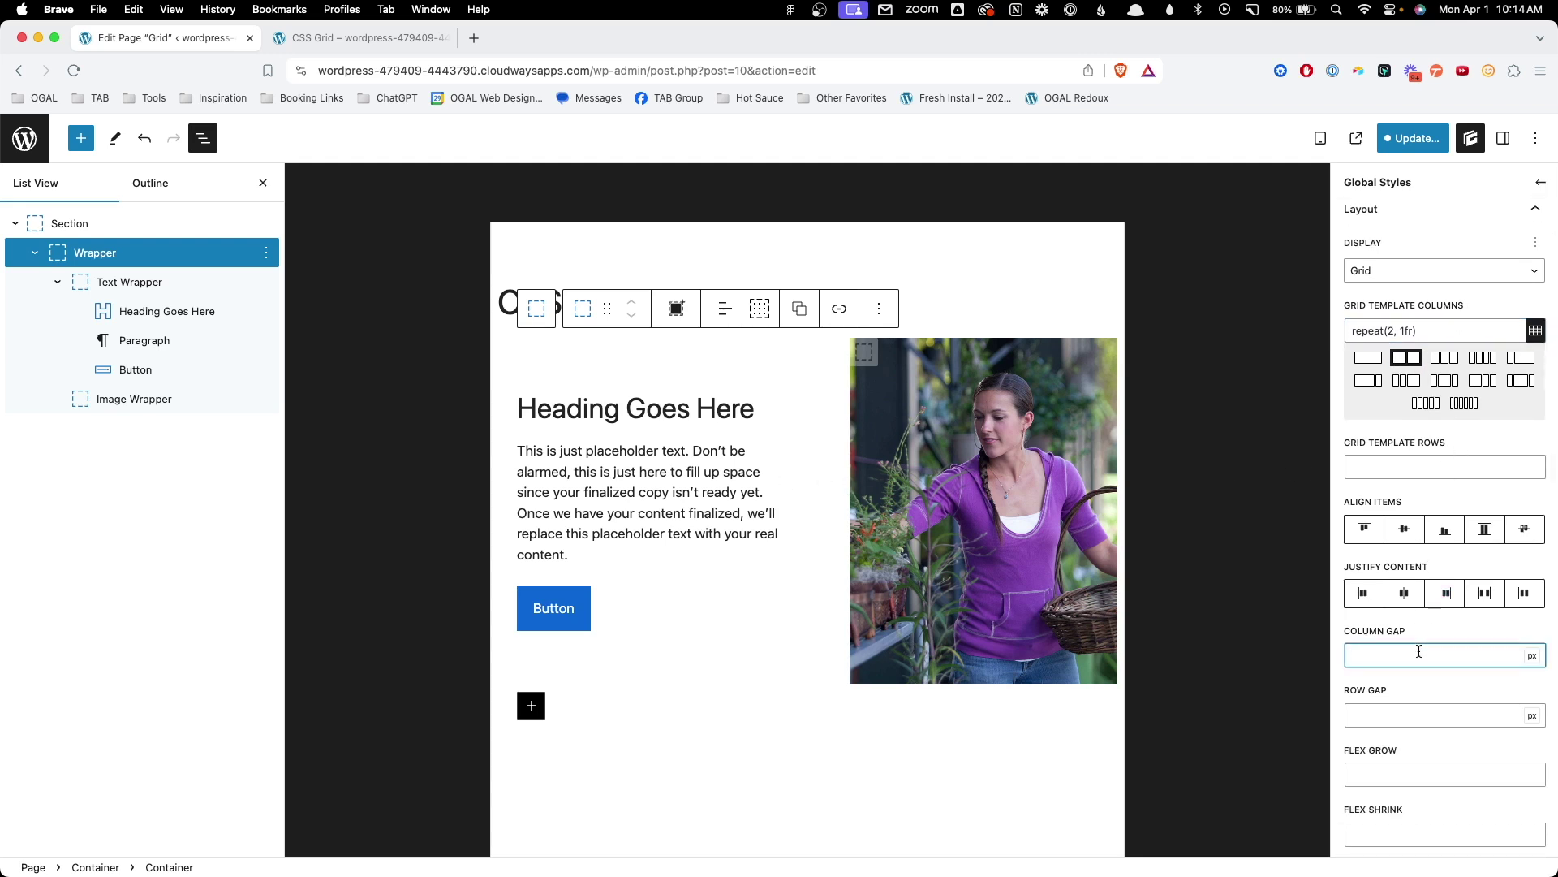
pyautogui.write('40')
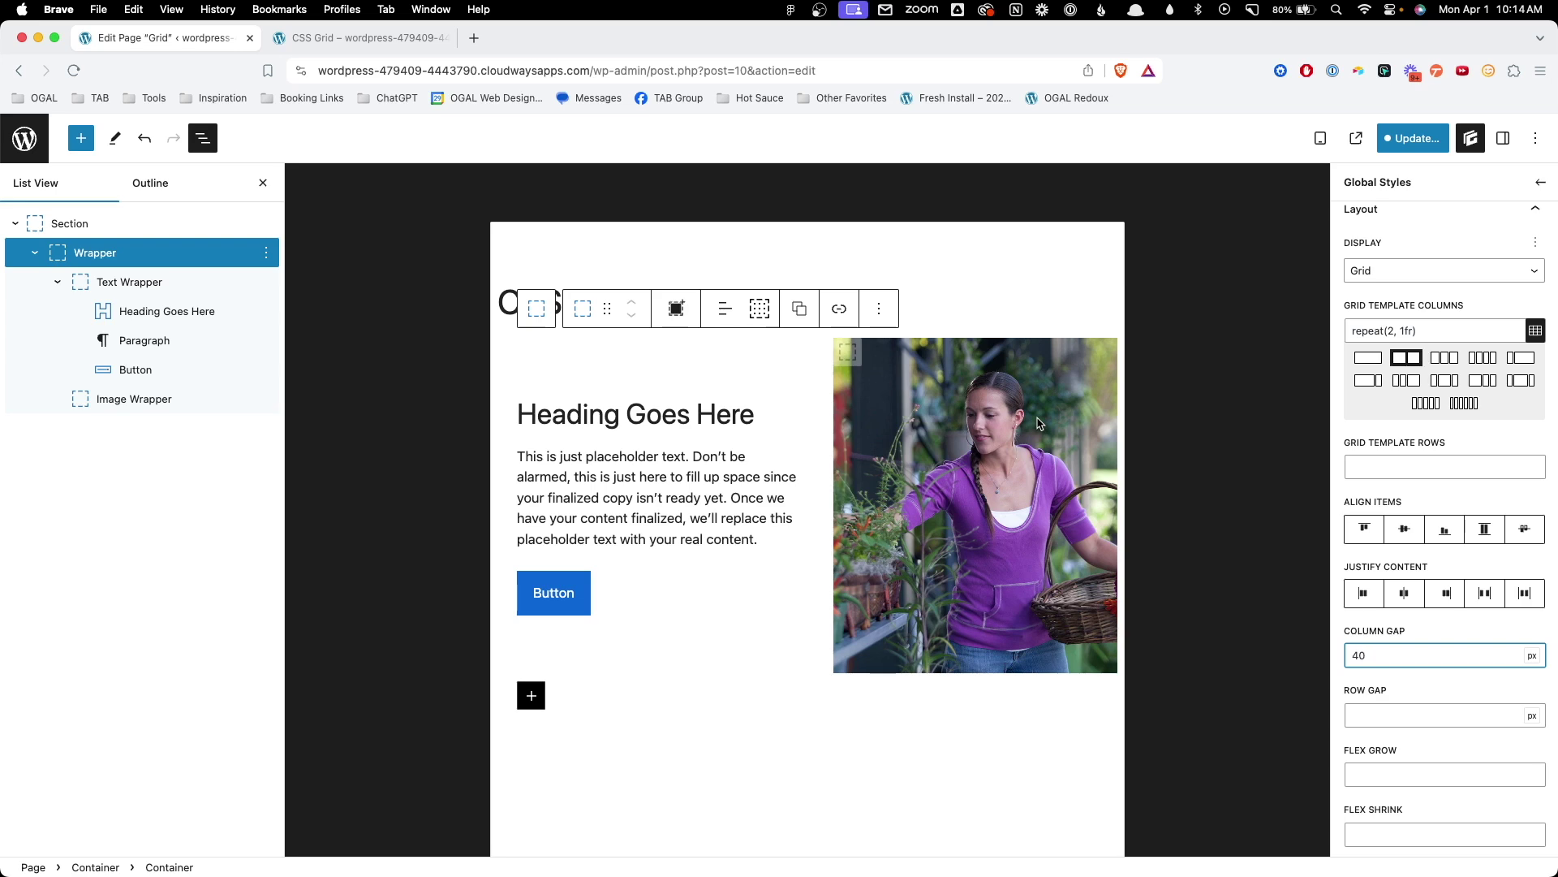
# - Give .wrapper a grid display with a single 1fr template column at the mobile breakpoint (max-width 767px)
pyautogui.scroll(4, 1451, 382)
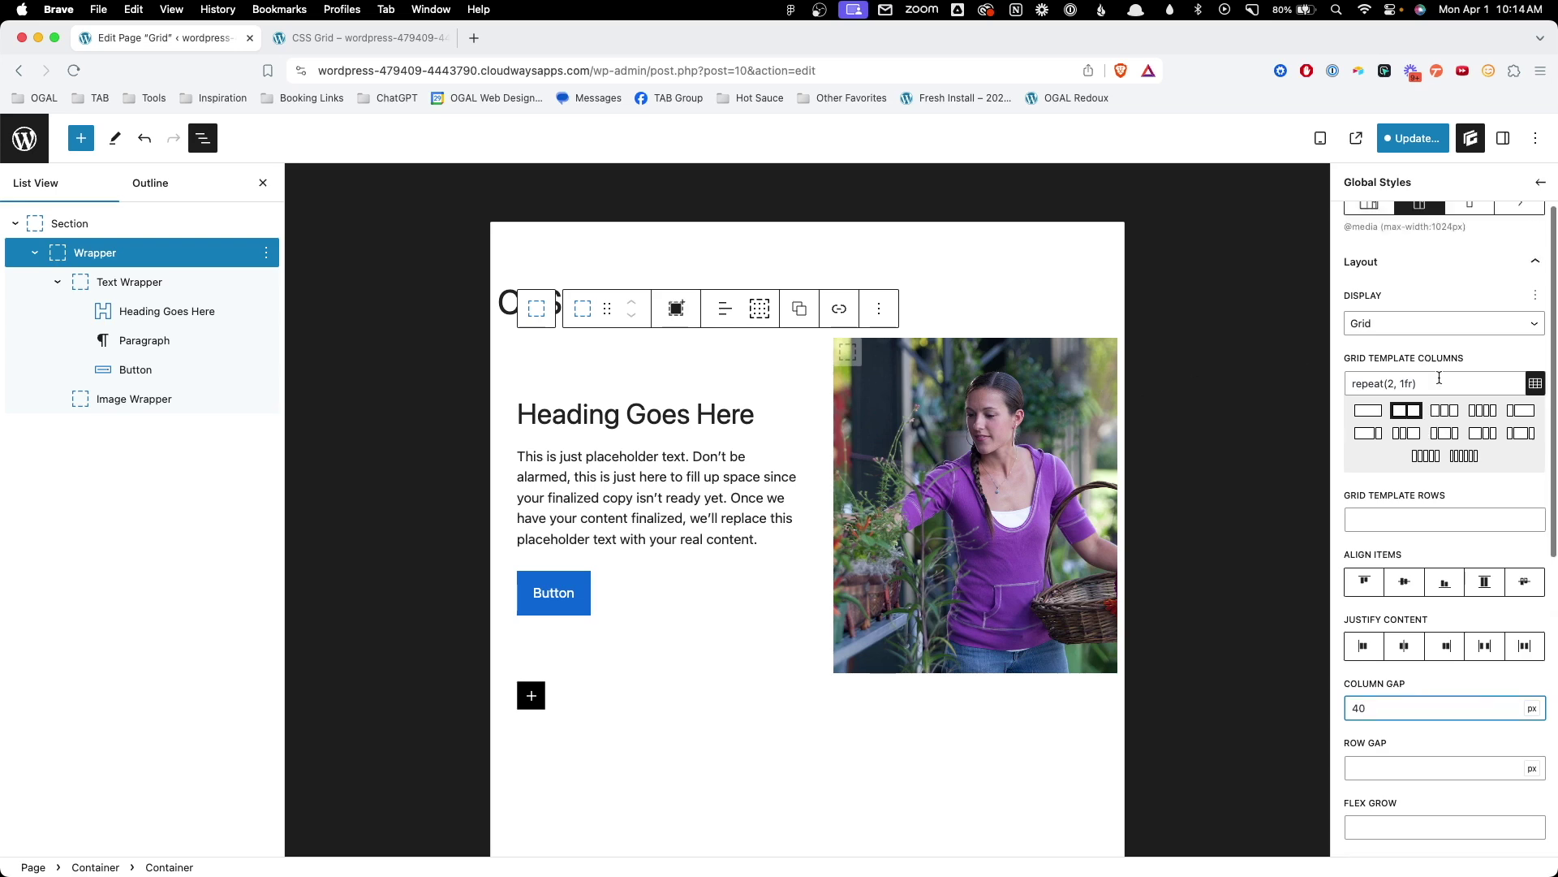
pyautogui.click(1462, 286)
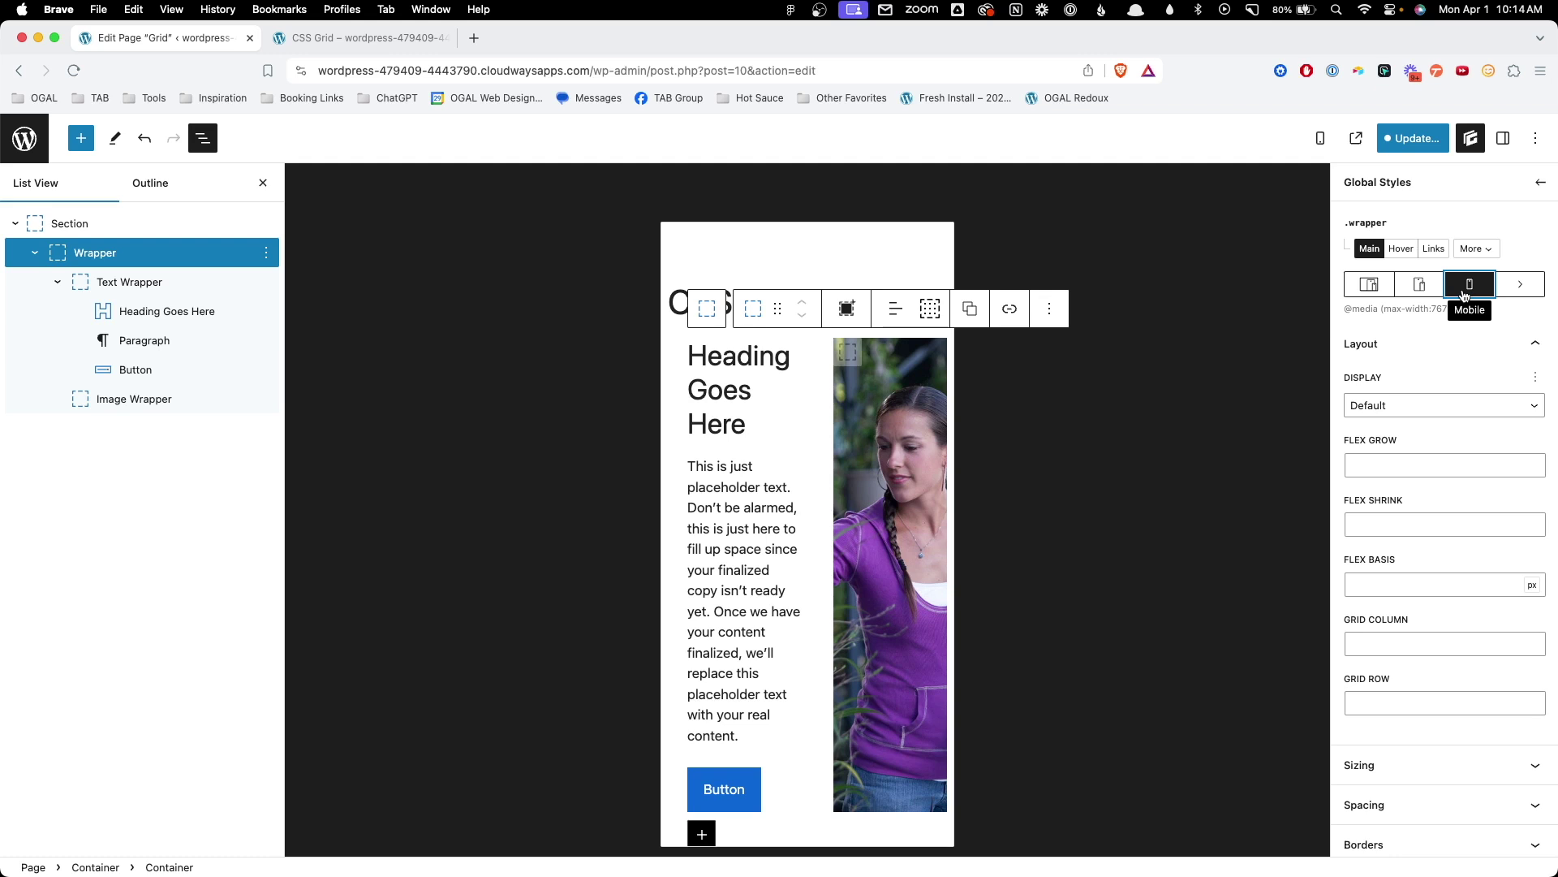
pyautogui.click(1396, 406)
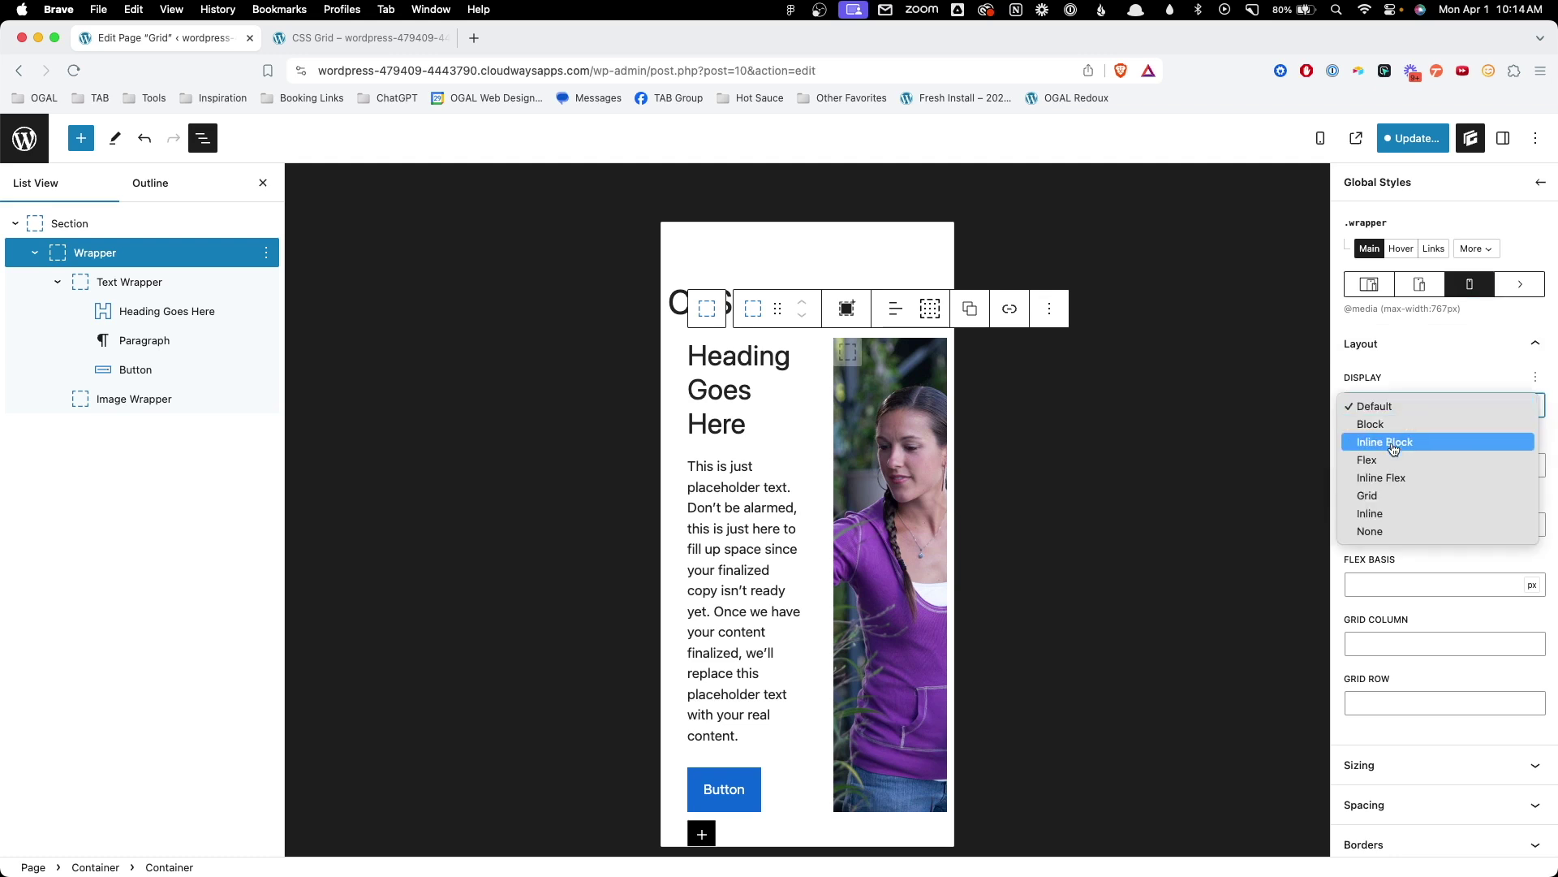
pyautogui.click(1386, 495)
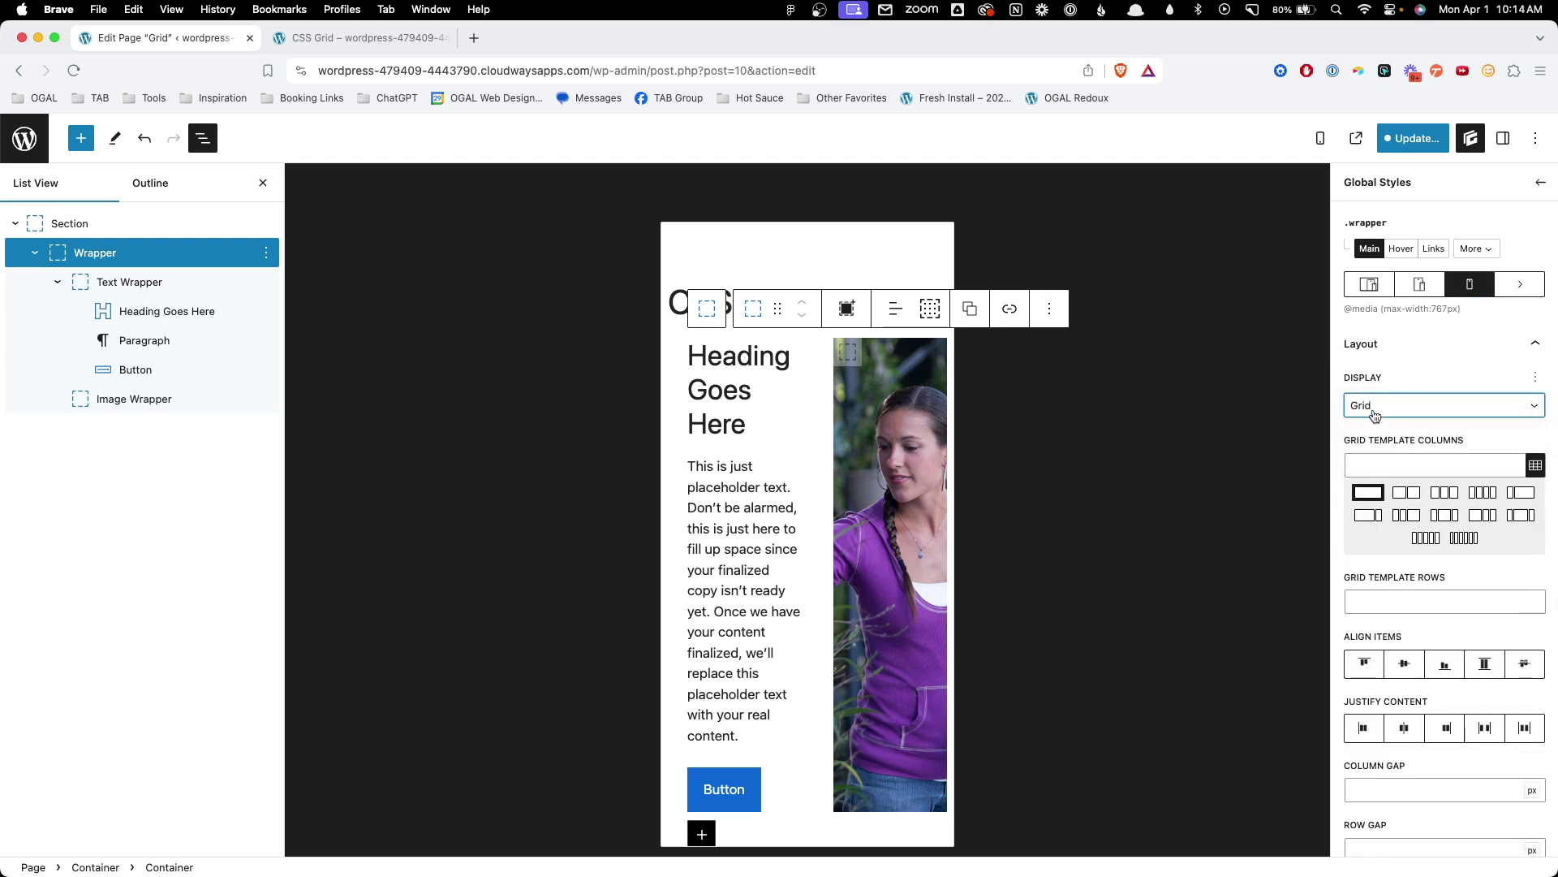
pyautogui.click(1369, 465)
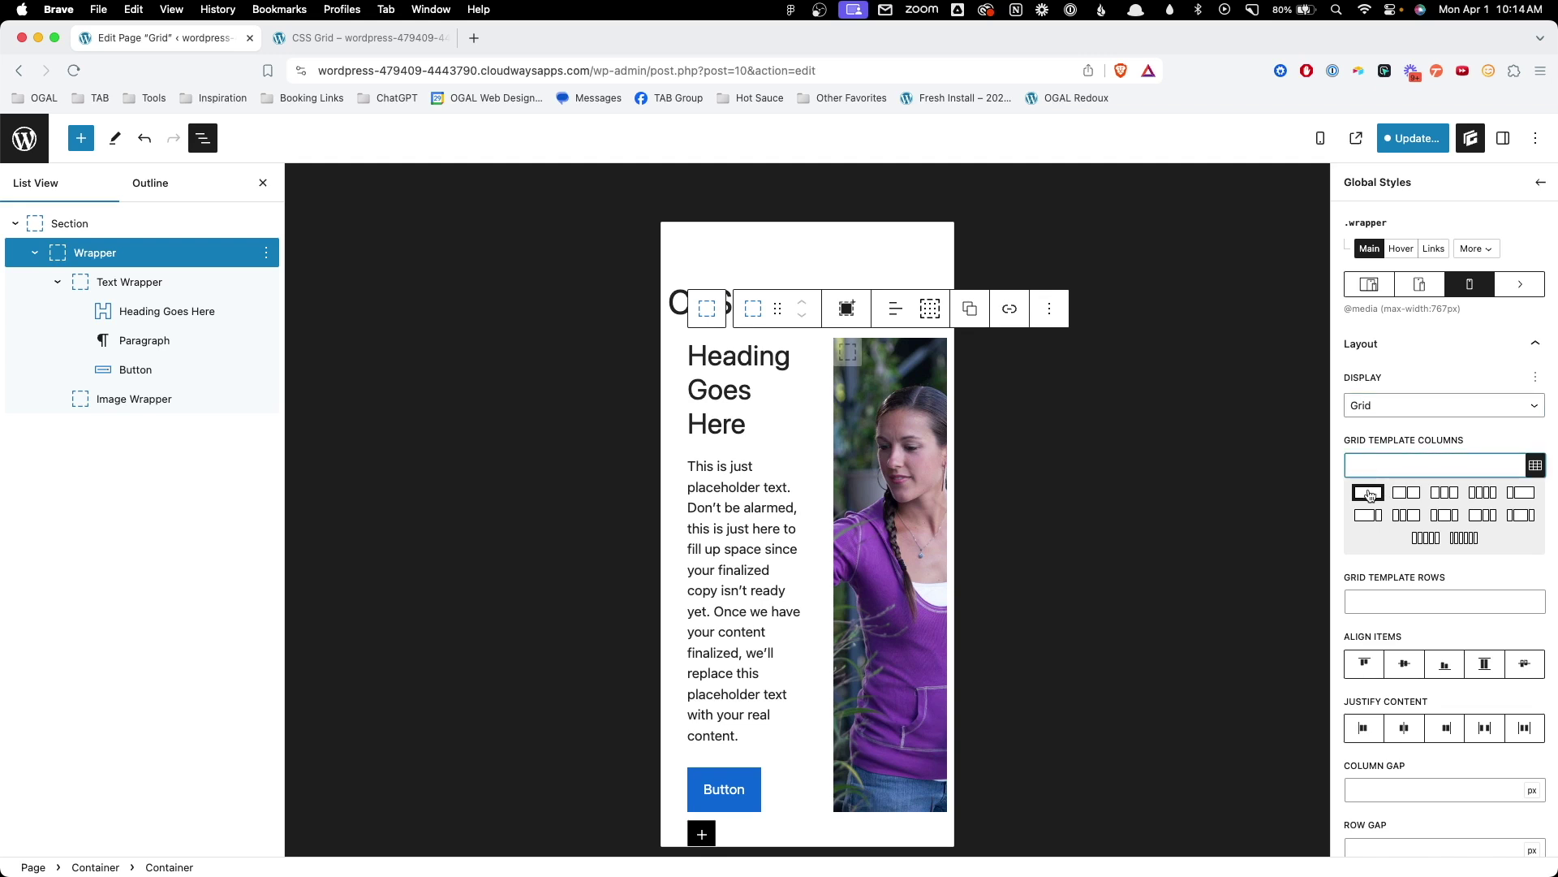
pyautogui.click(1383, 465)
pyautogui.write('1fr')
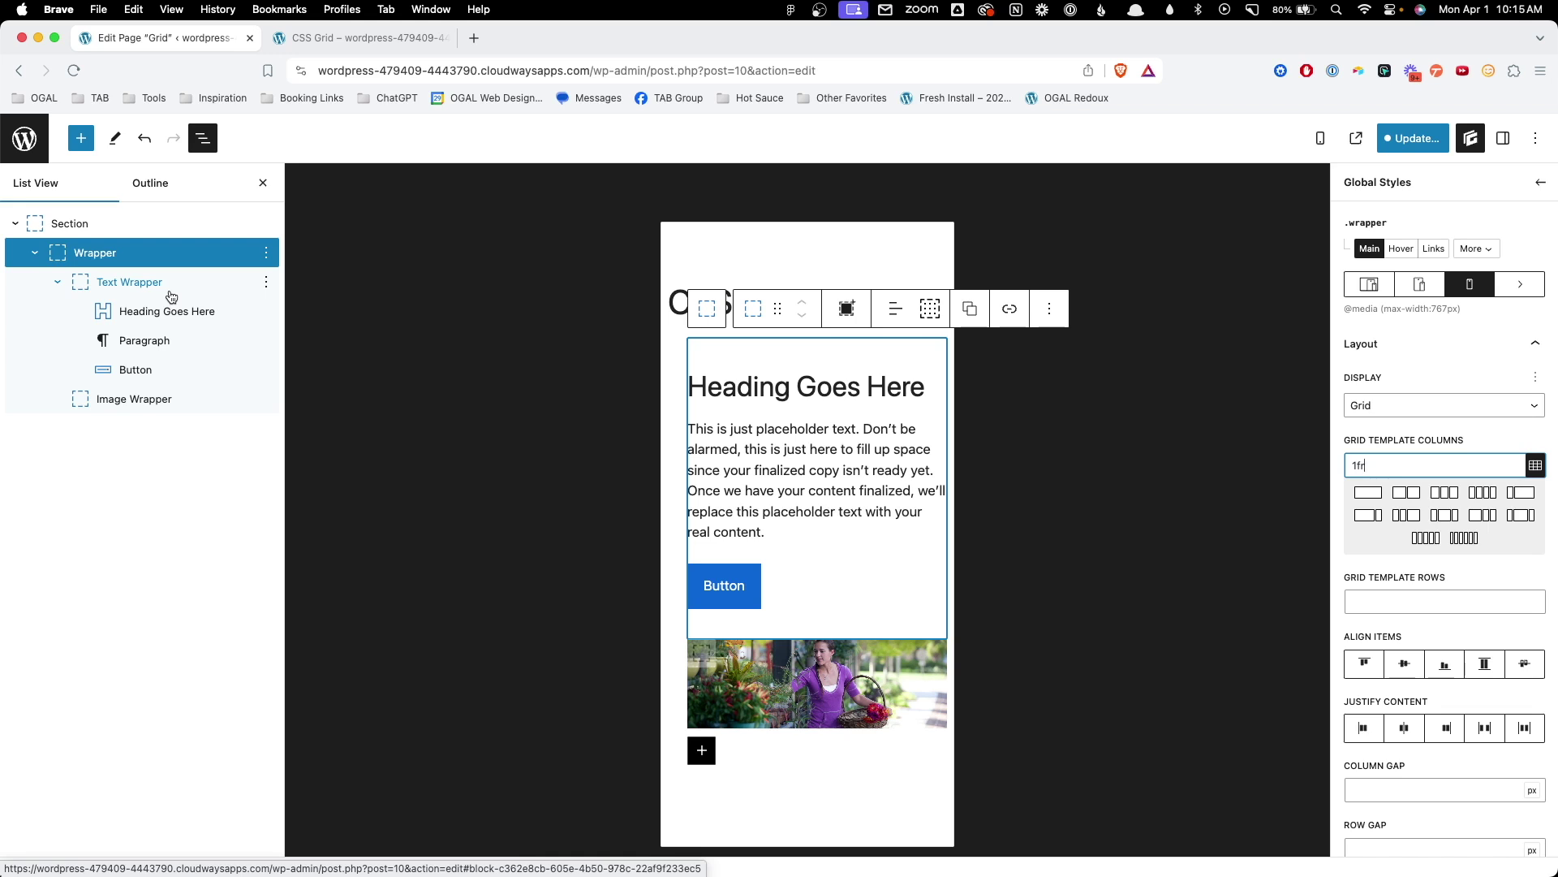
# - Set the Image Wrapper container's order to -1 for mobile
pyautogui.click(126, 406)
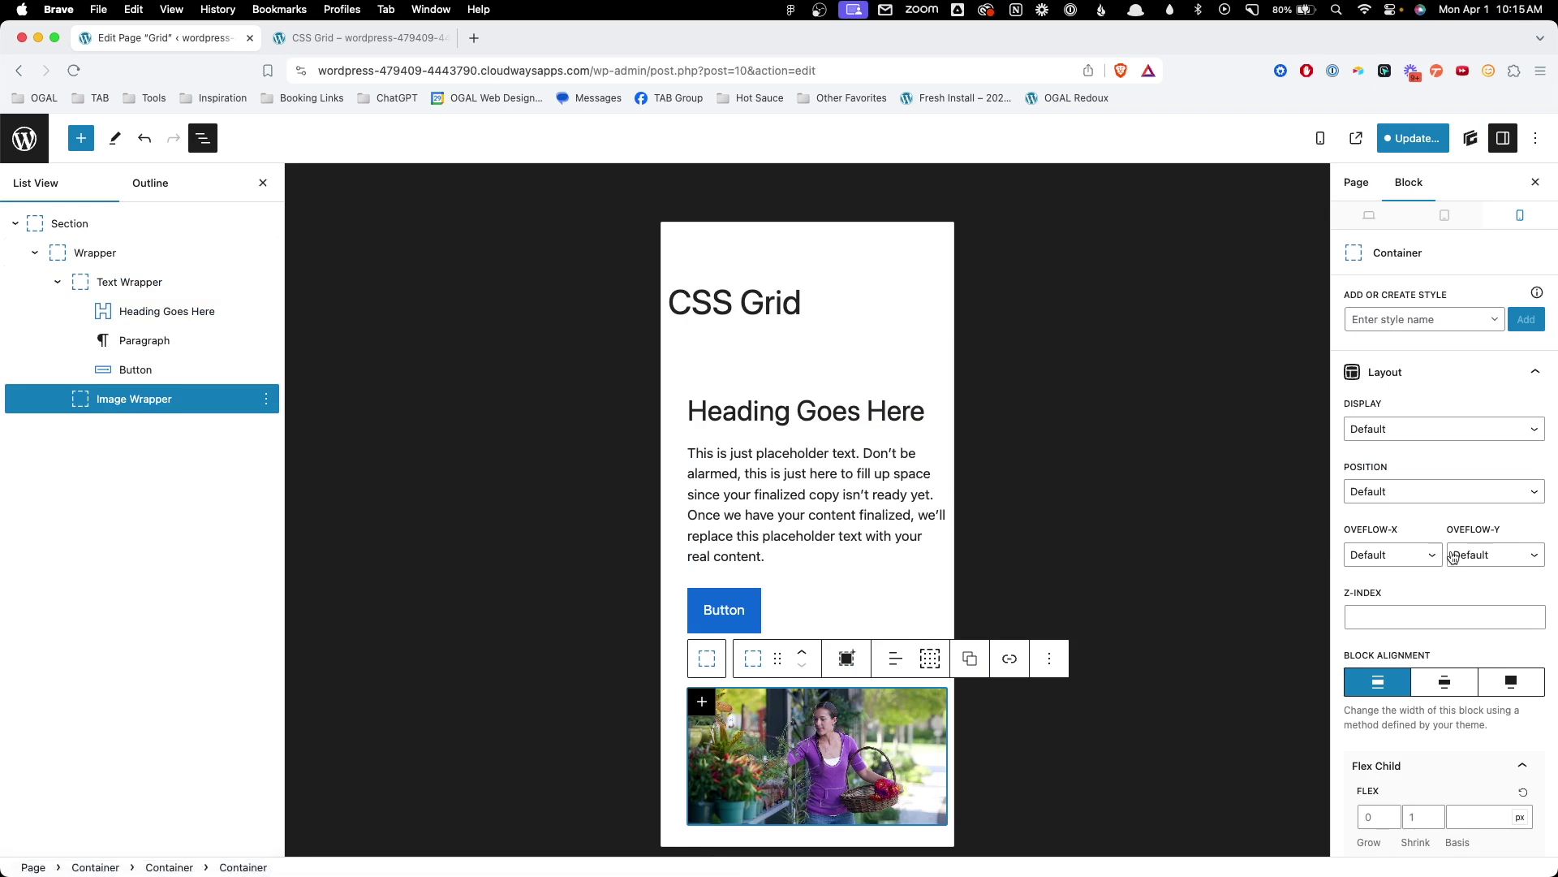
pyautogui.scroll(-4, 1428, 617)
pyautogui.click(1365, 718)
pyautogui.write('-1')
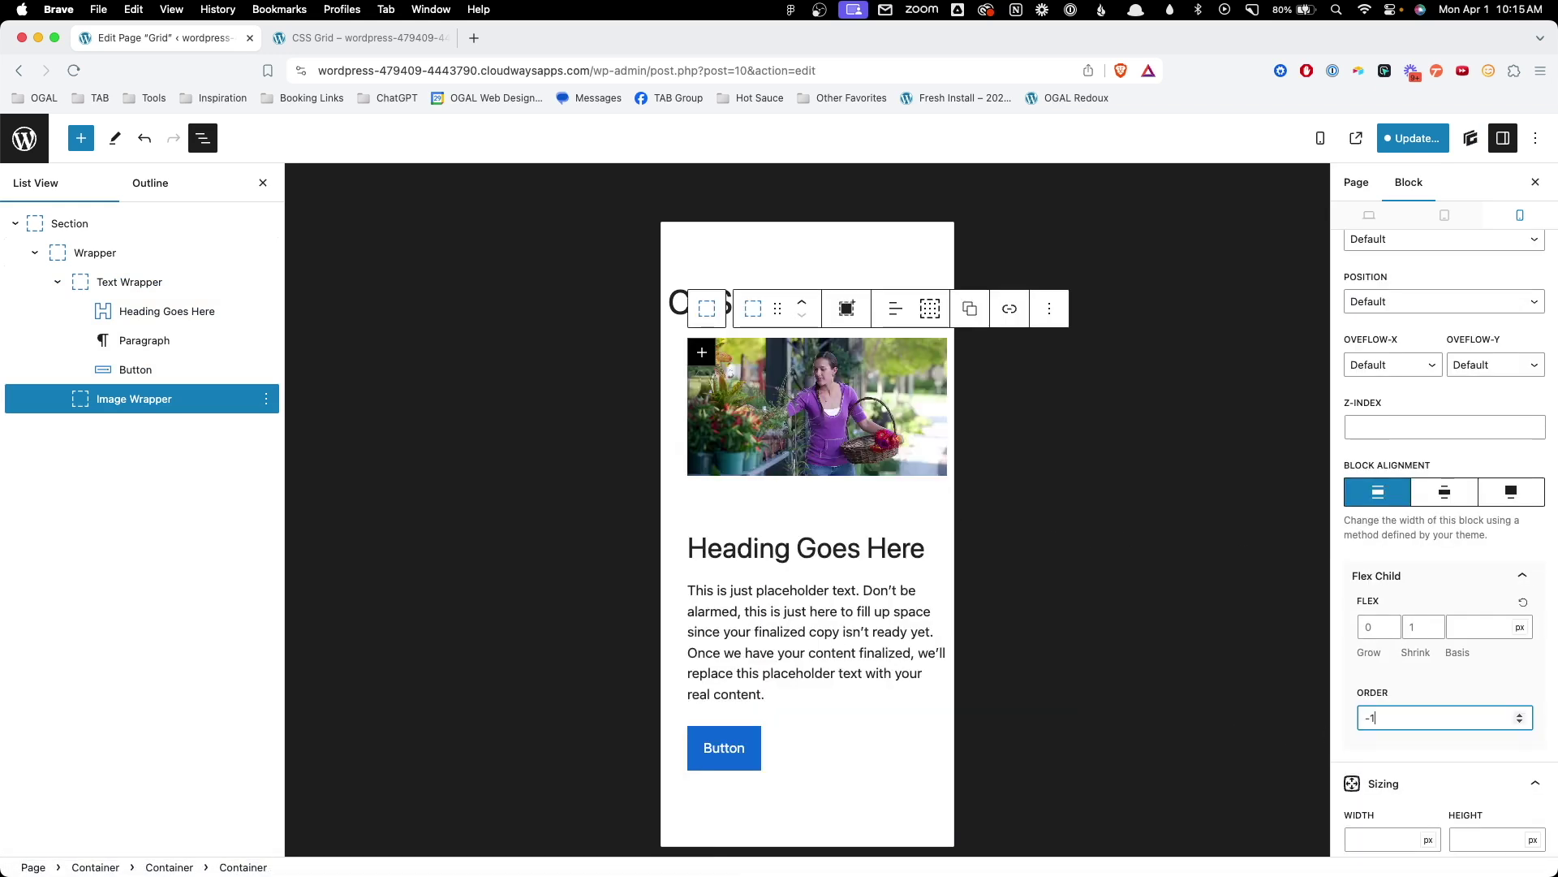
# - Set the Wrapper container's minimum height to 0 px for mobile
pyautogui.click(771, 499)
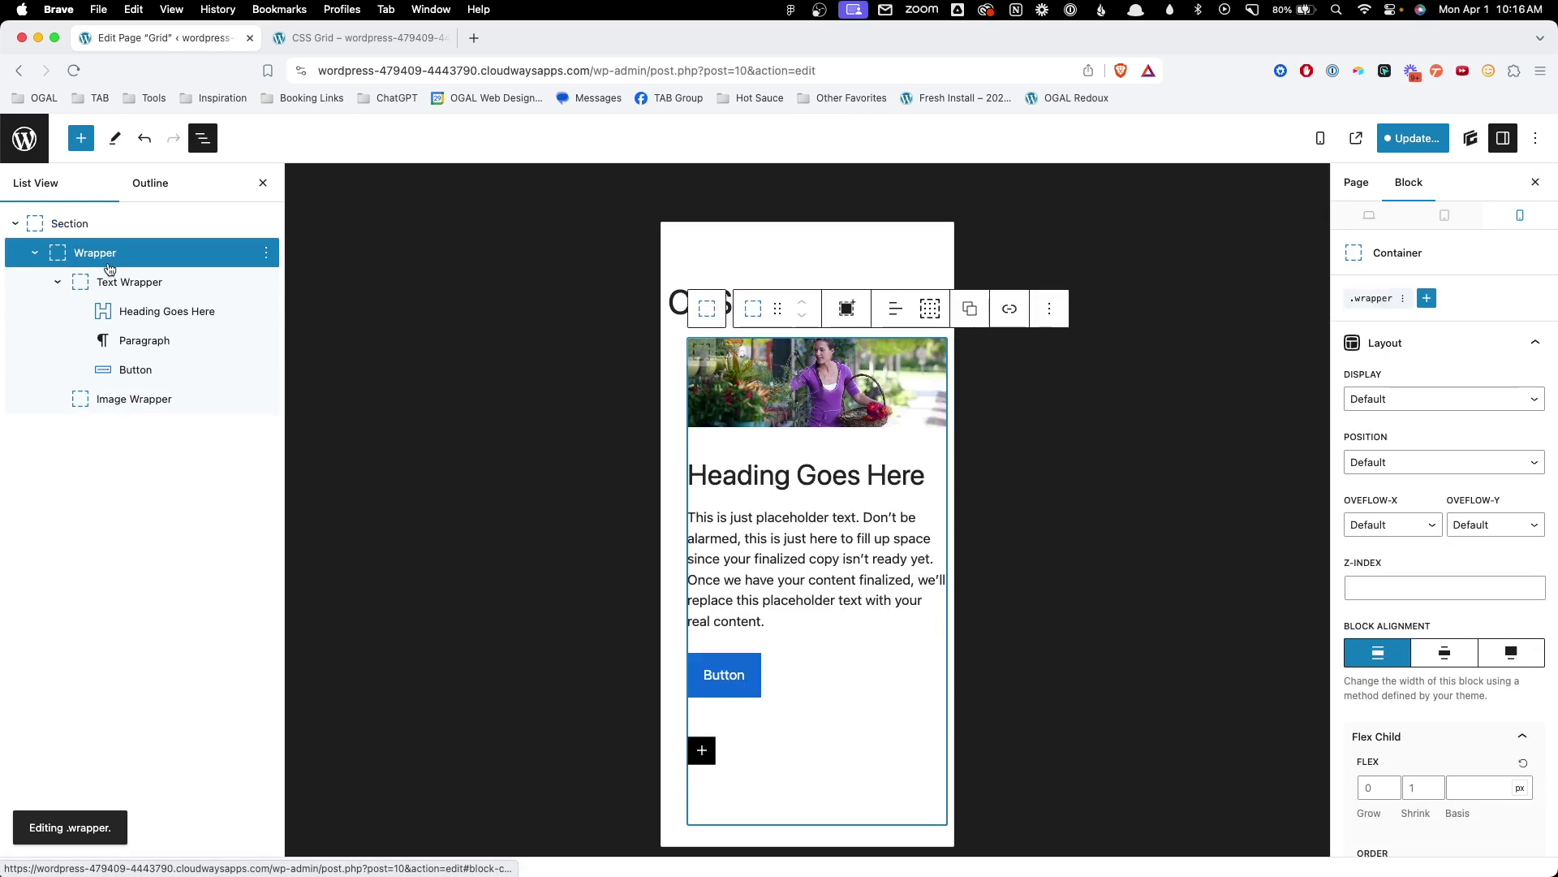
pyautogui.scroll(-5, 1498, 633)
pyautogui.click(1490, 712)
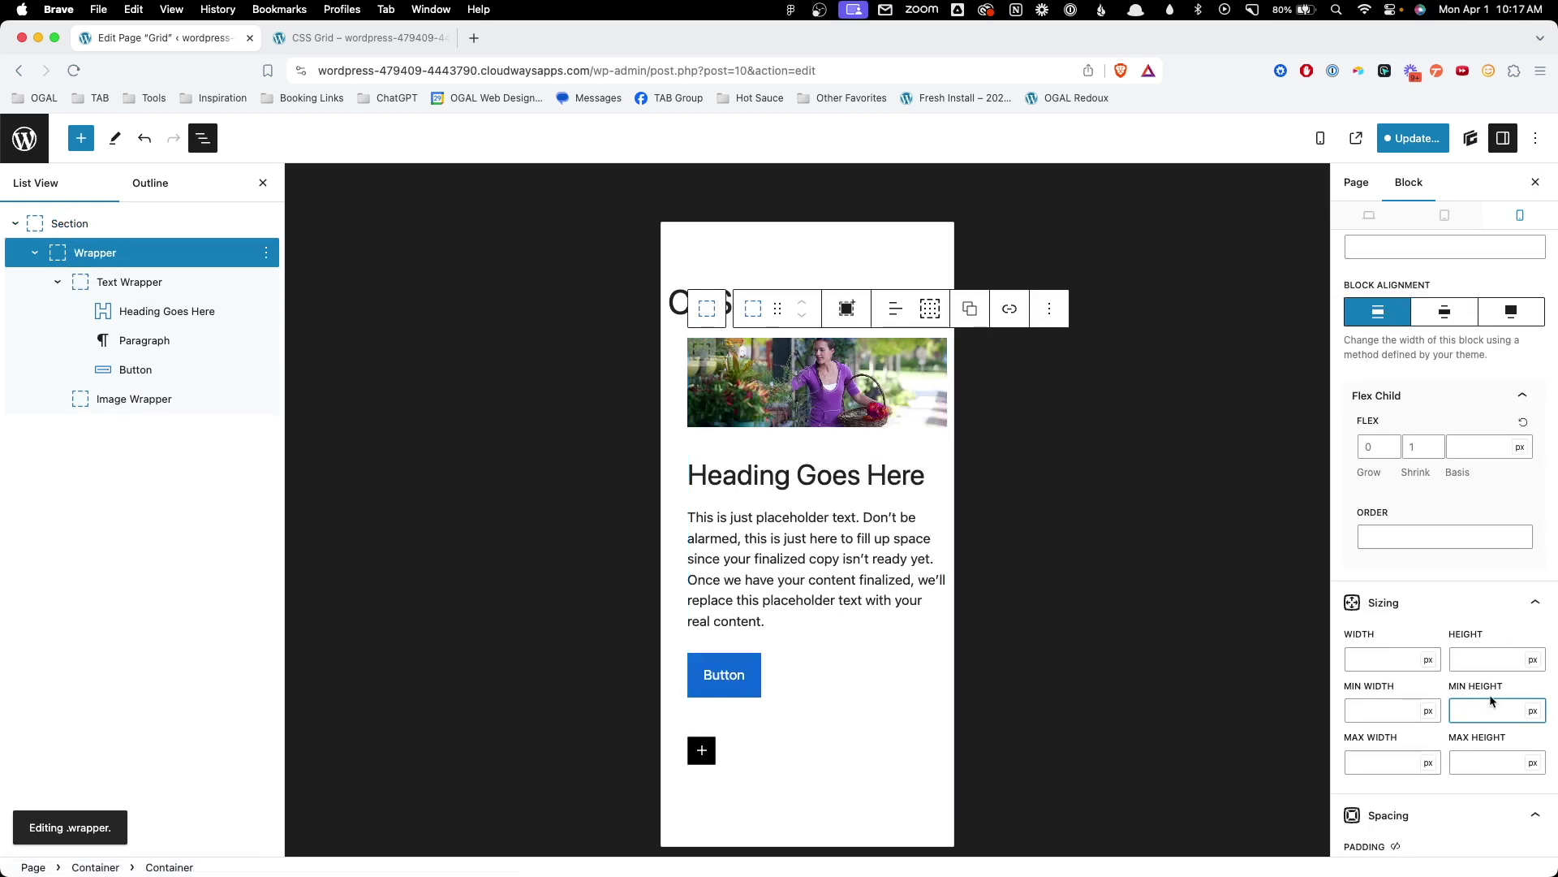
pyautogui.write('0')
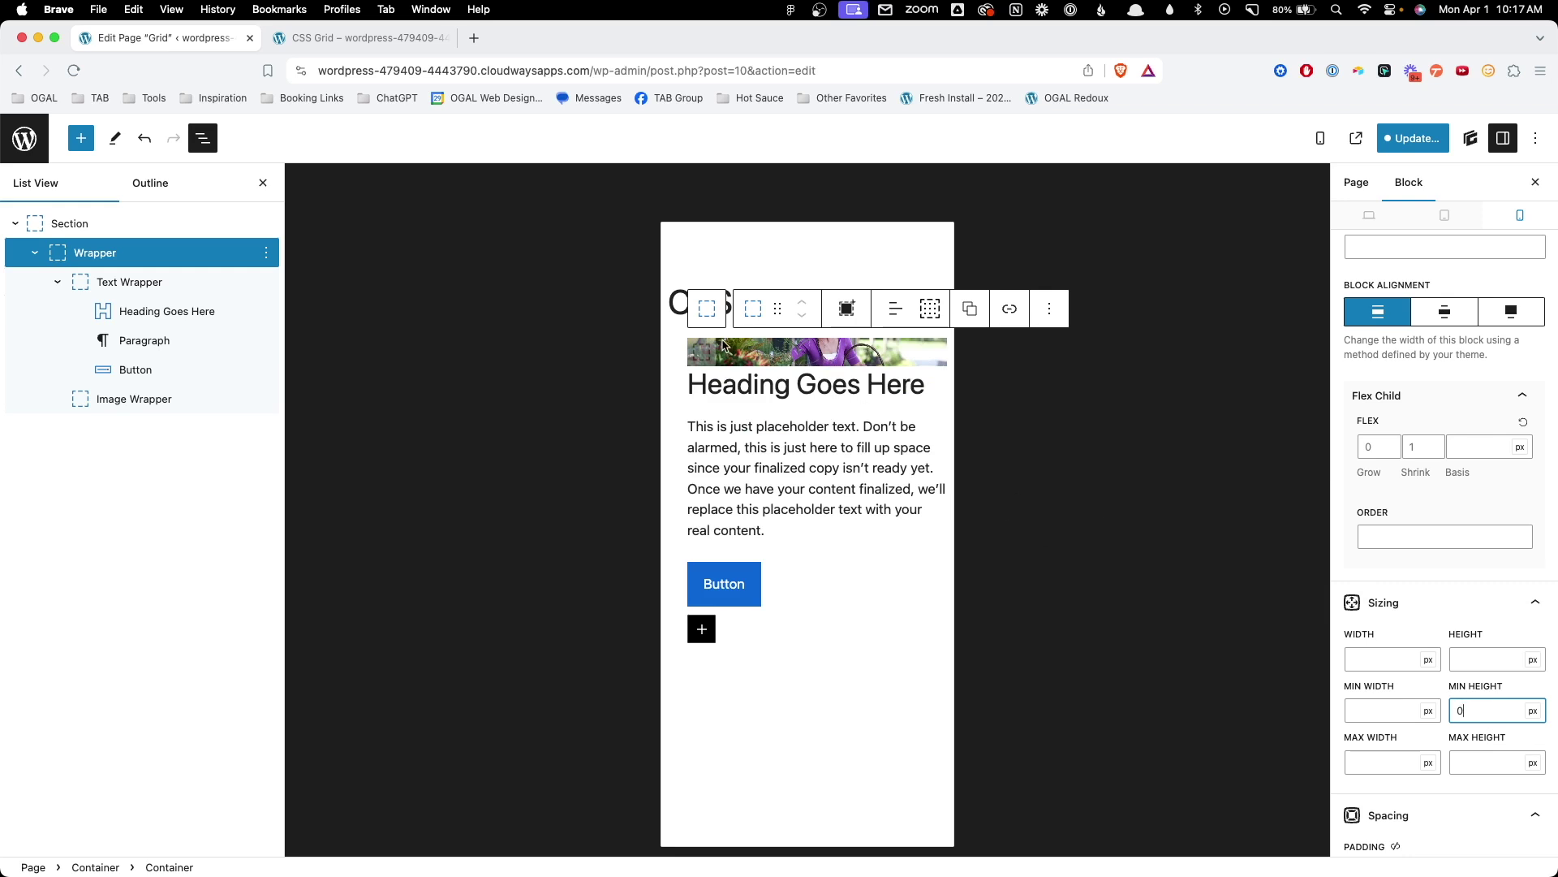
# - Set the Image Wrapper container's minimum height to 250 px for mobile
pyautogui.click(763, 358)
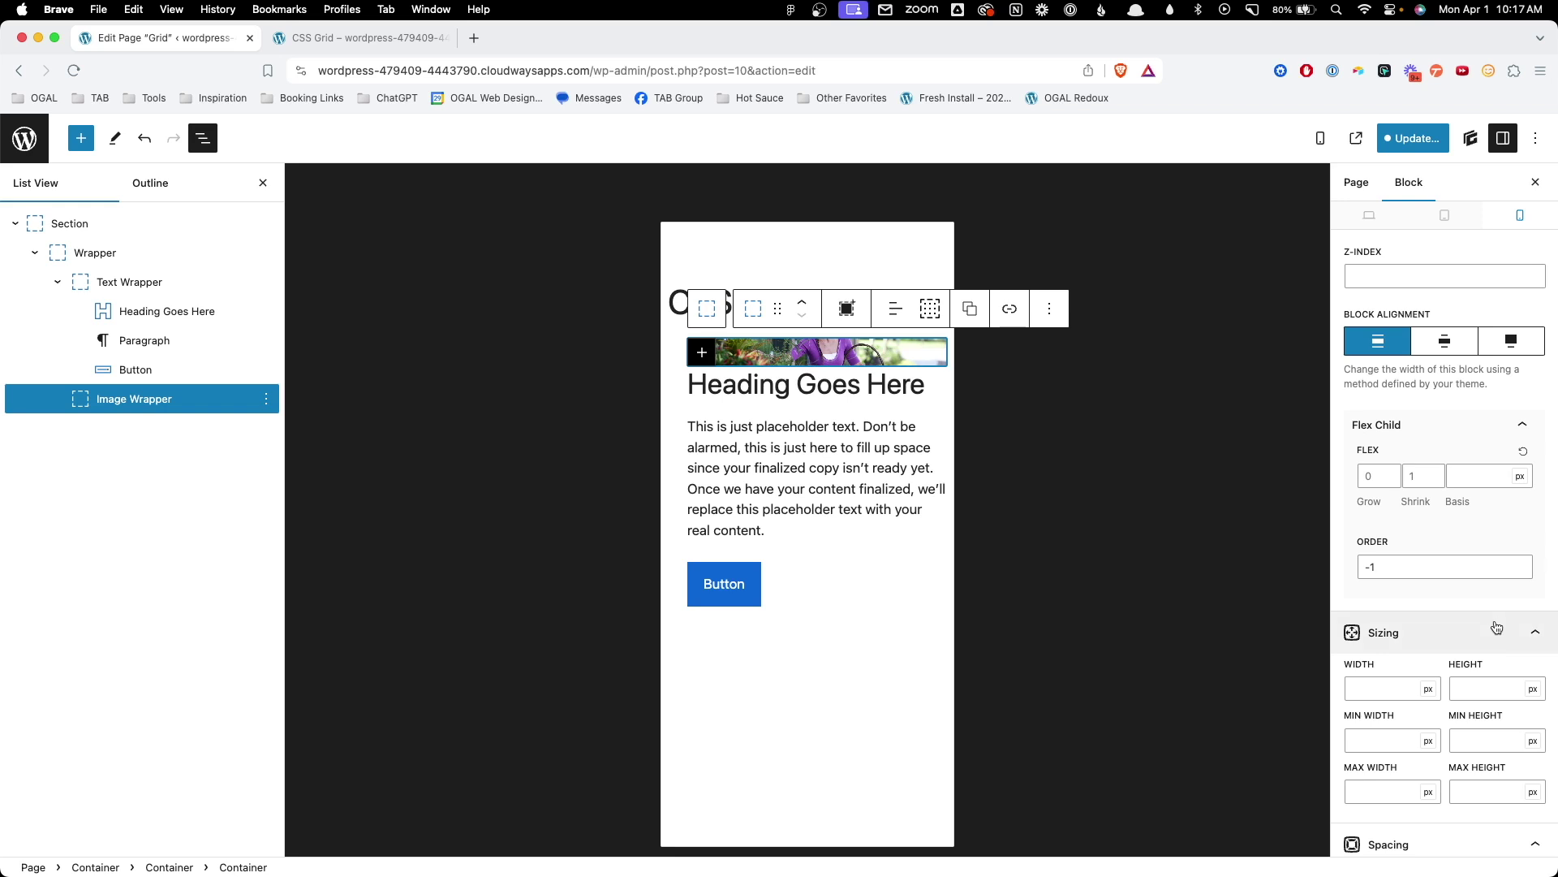
pyautogui.click(1497, 746)
pyautogui.write('250')
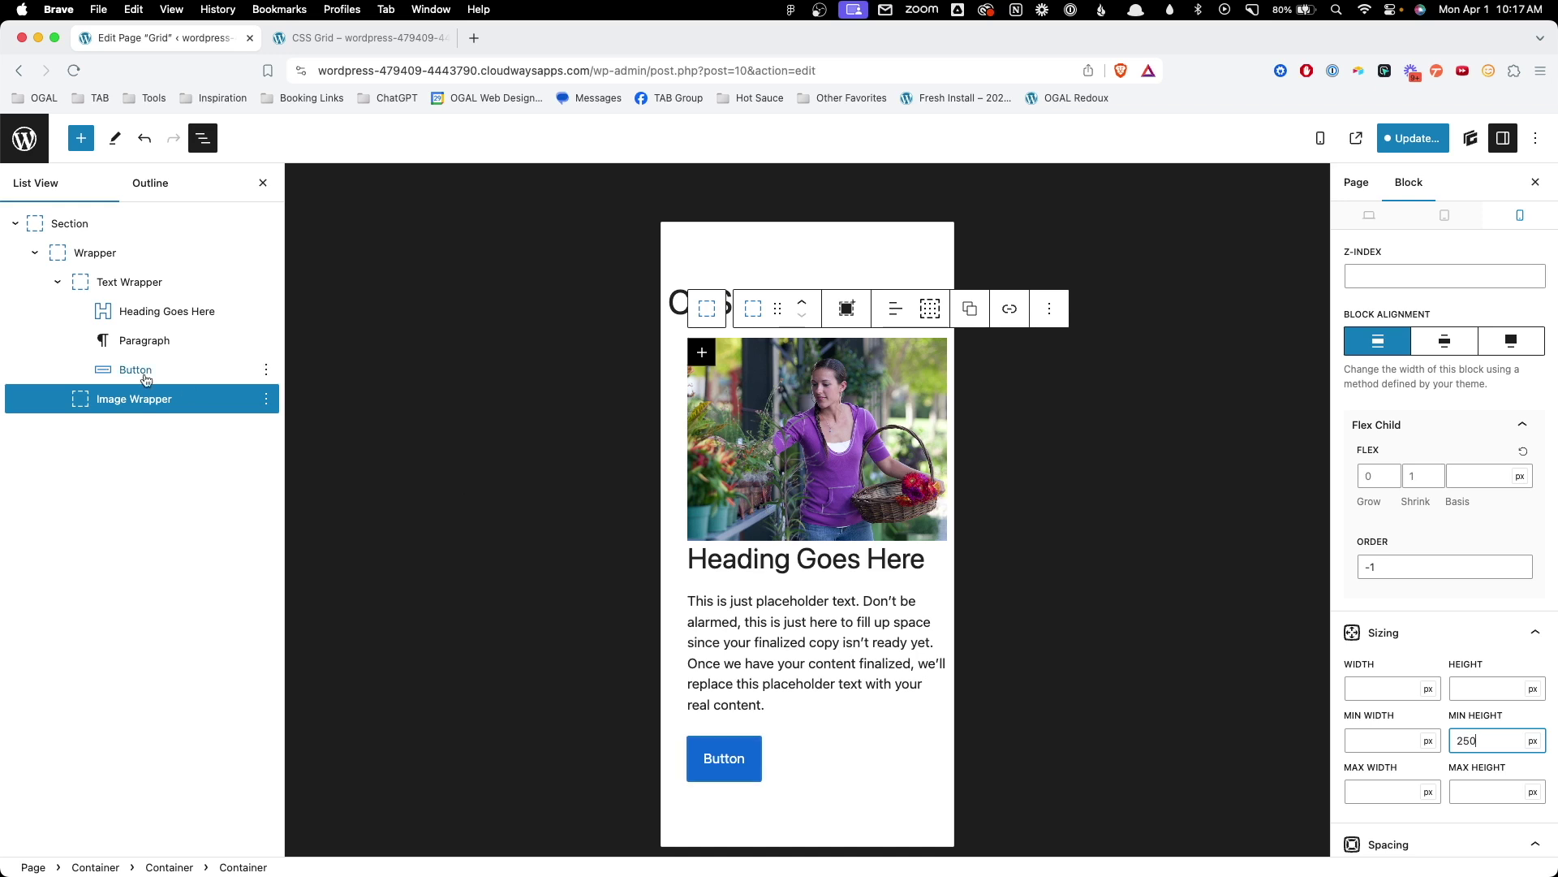
# - Set the row gap in the .wrapper global style to 24 px at the mobile breakpoint
pyautogui.click(103, 260)
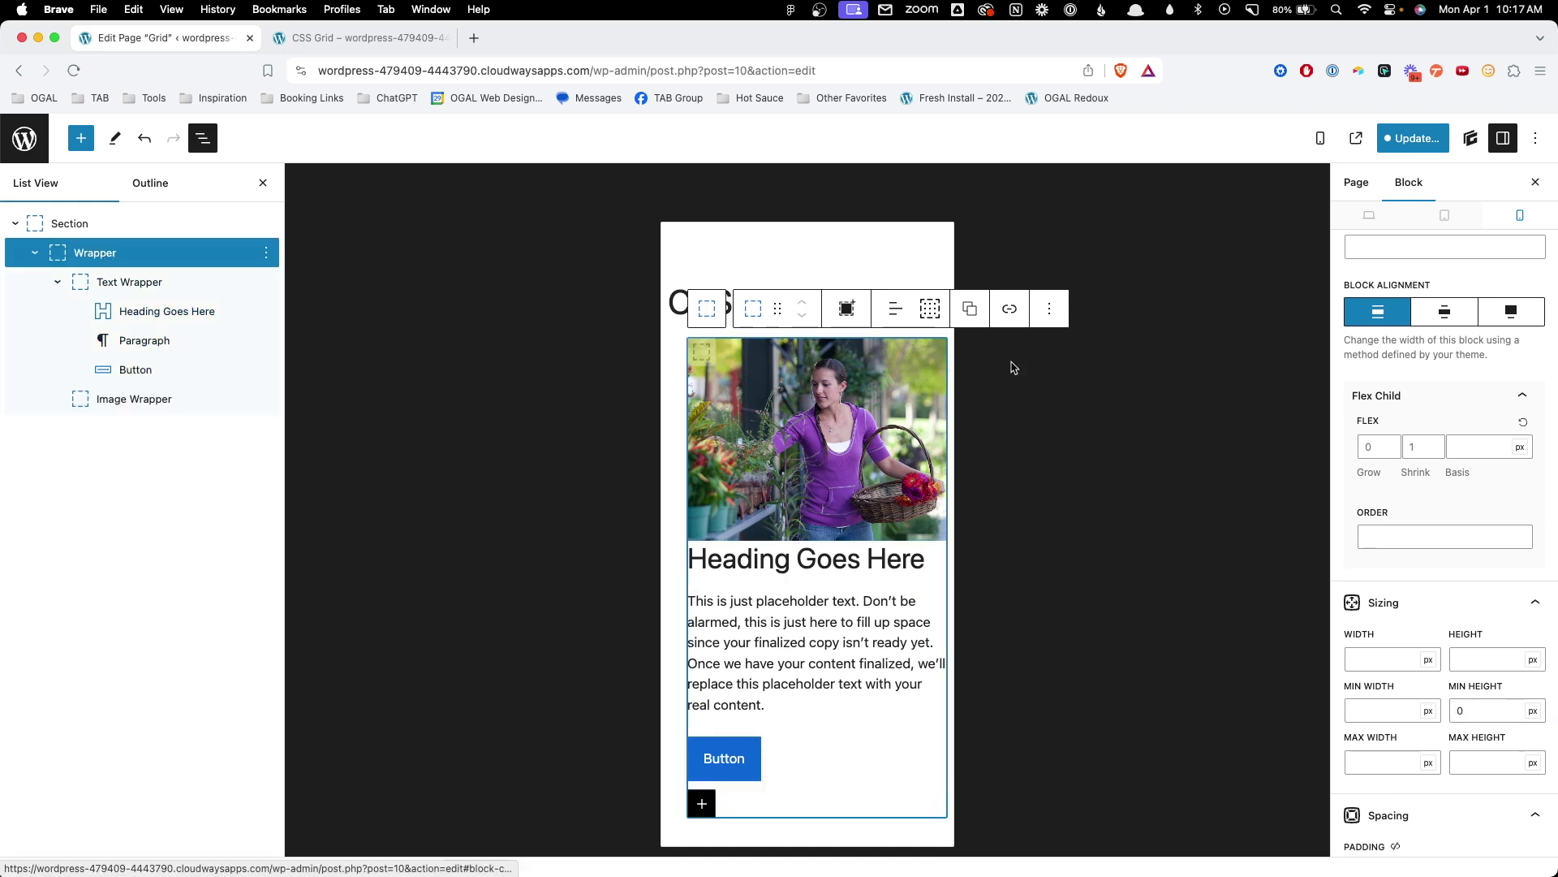
pyautogui.click(1380, 300)
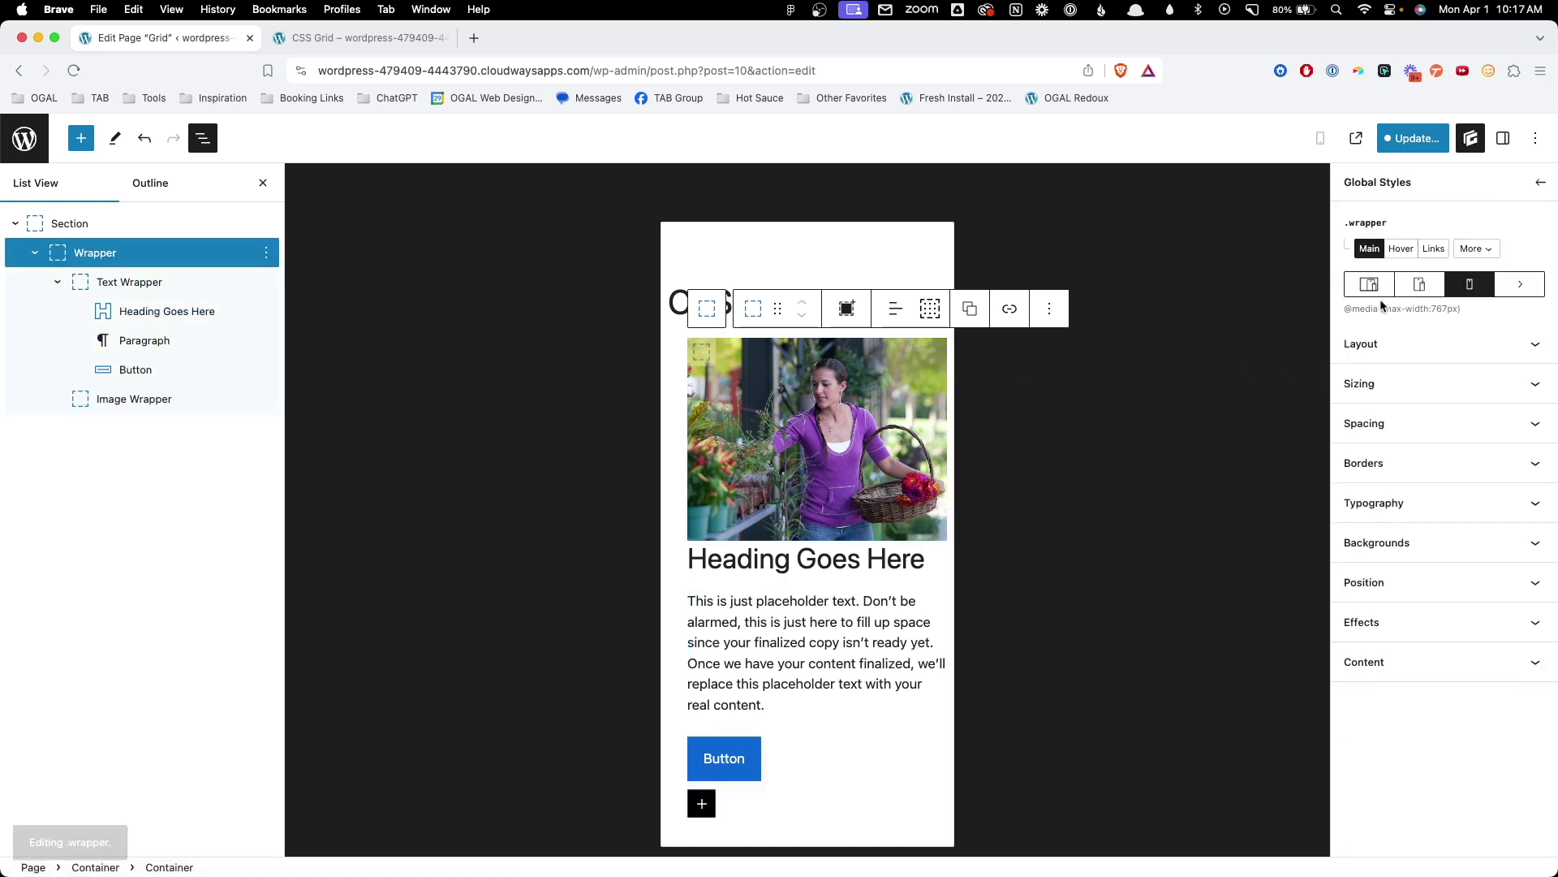
pyautogui.click(1392, 346)
pyautogui.scroll(-3, 1391, 601)
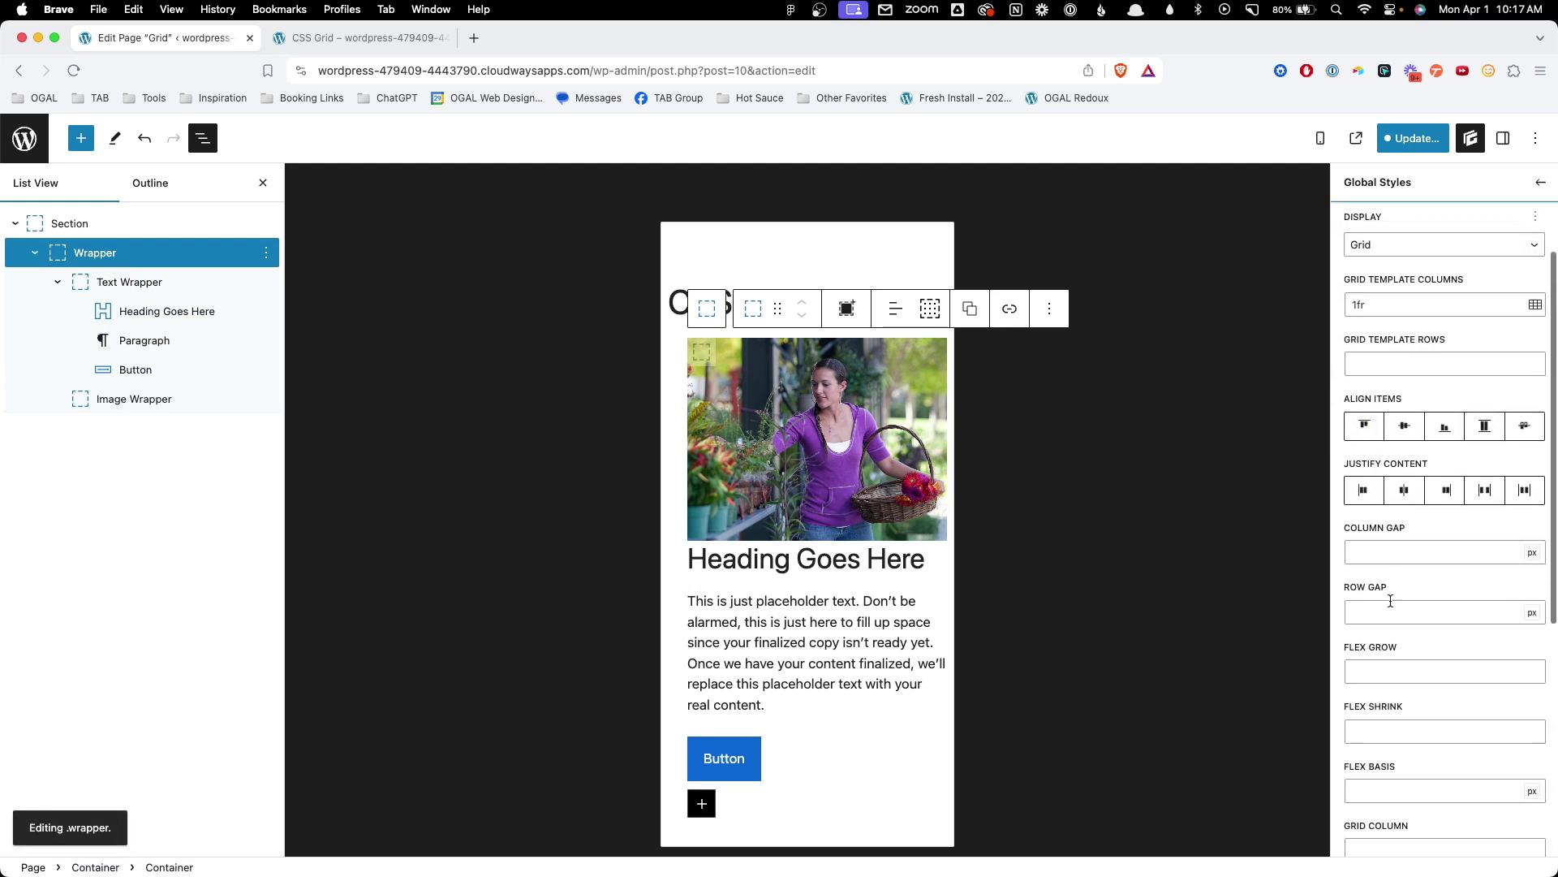
pyautogui.click(1388, 619)
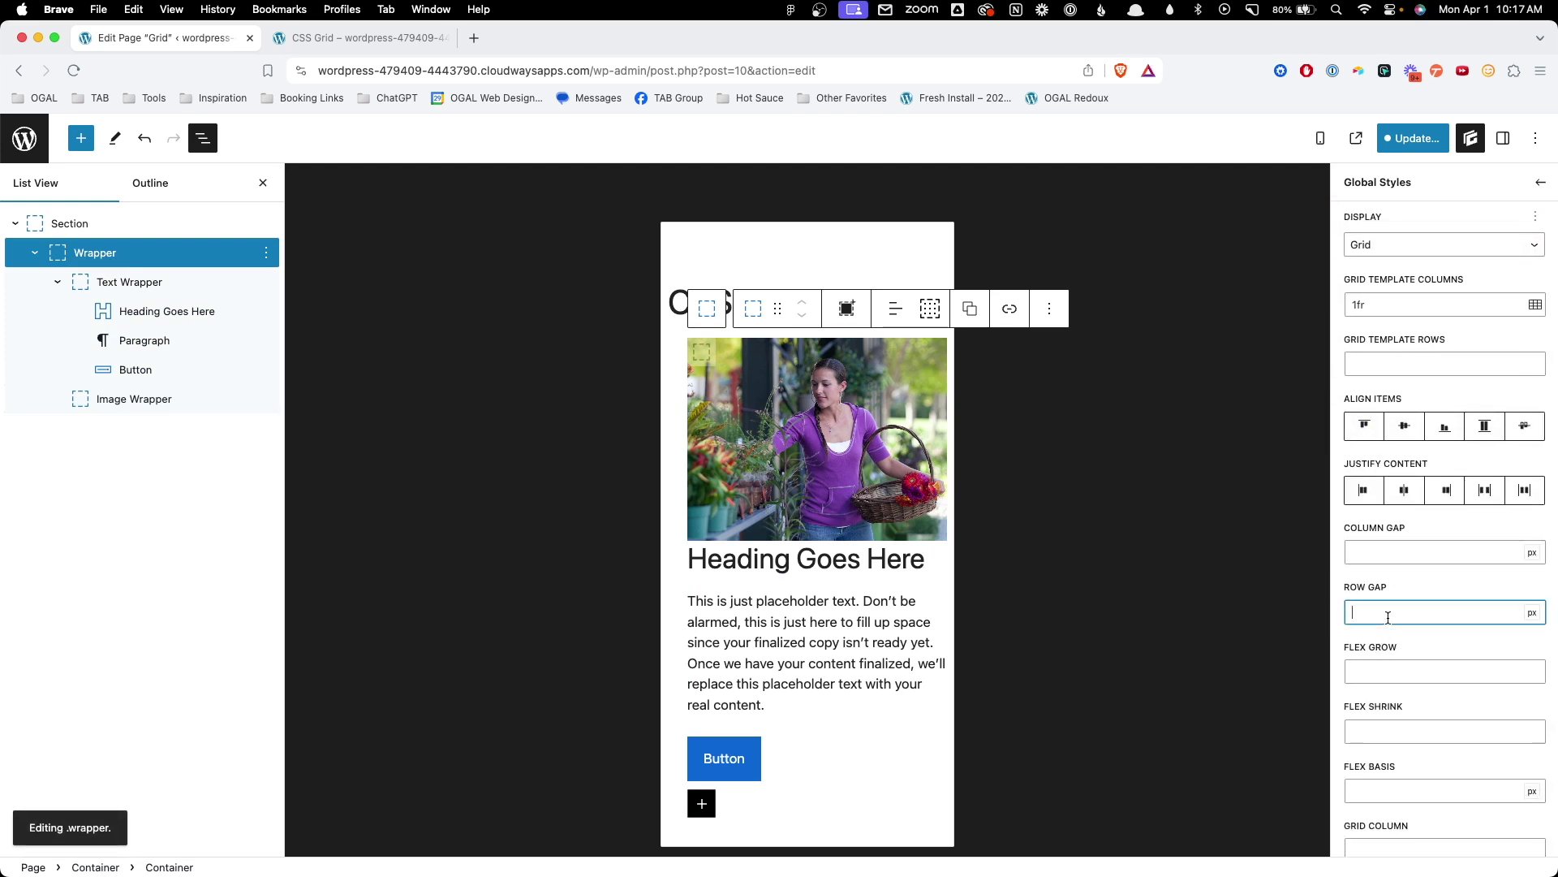
pyautogui.write('24')
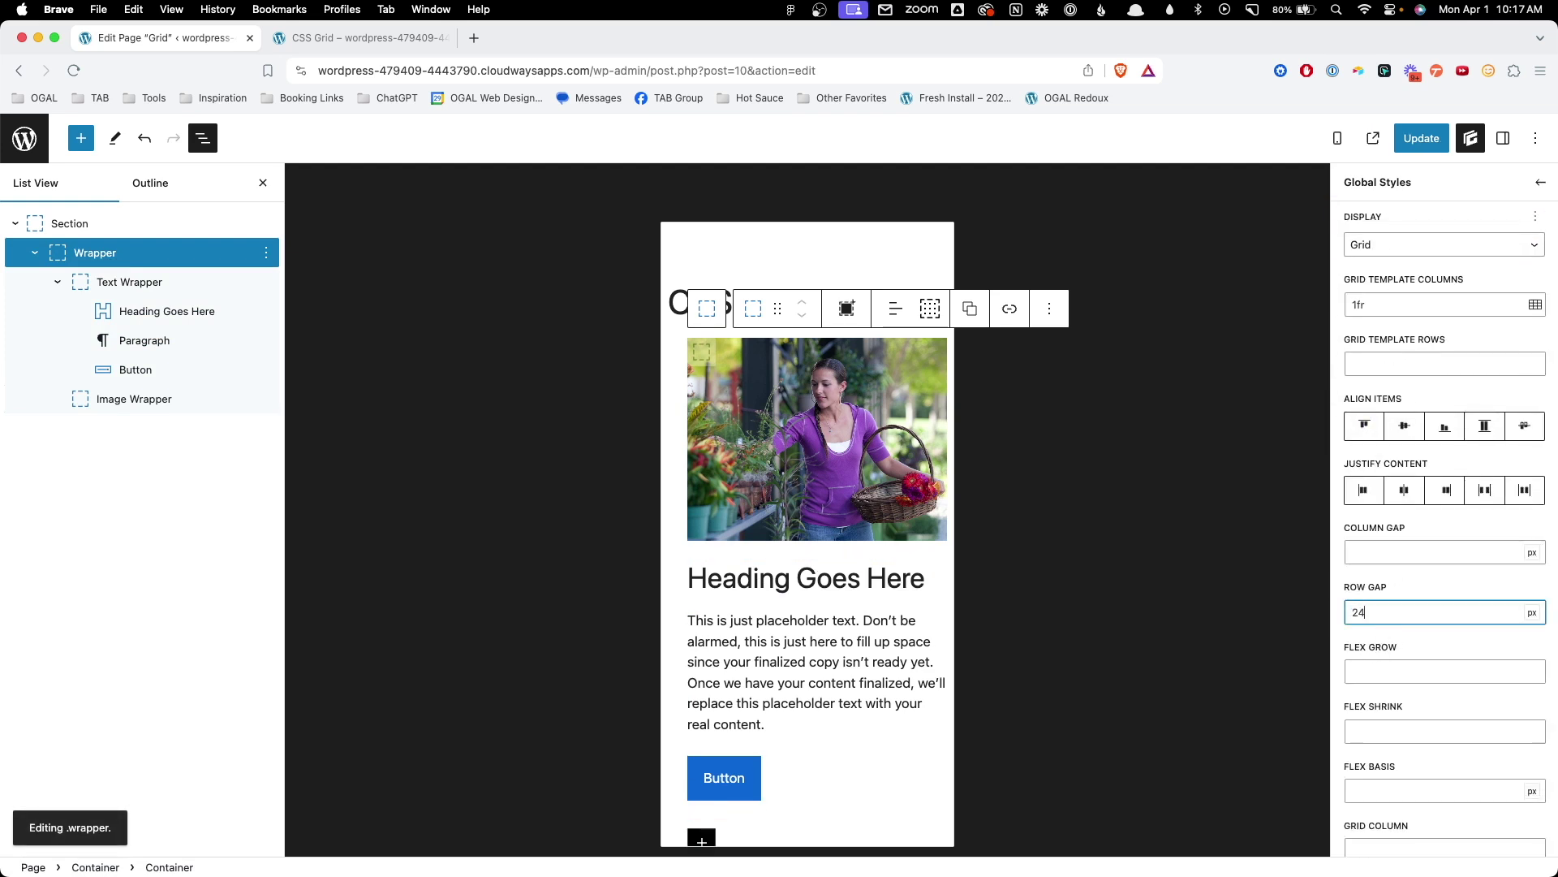
pyautogui.click(1114, 715)
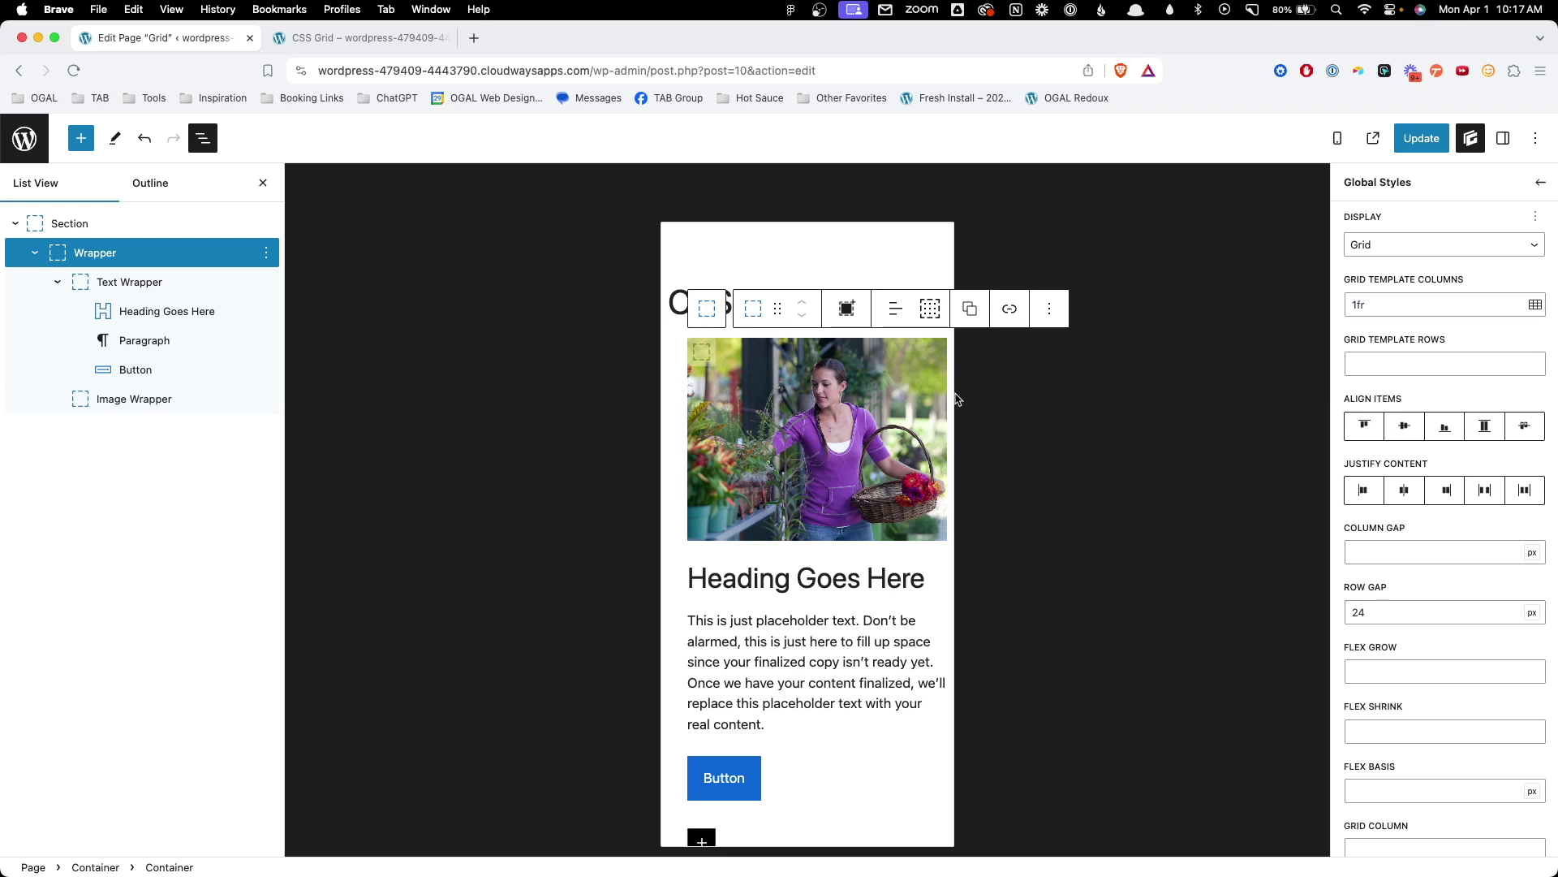
# - Update the page, reload the published CSS Grid page and narrow its responsive preview to about 539 px
pyautogui.click(1421, 138)
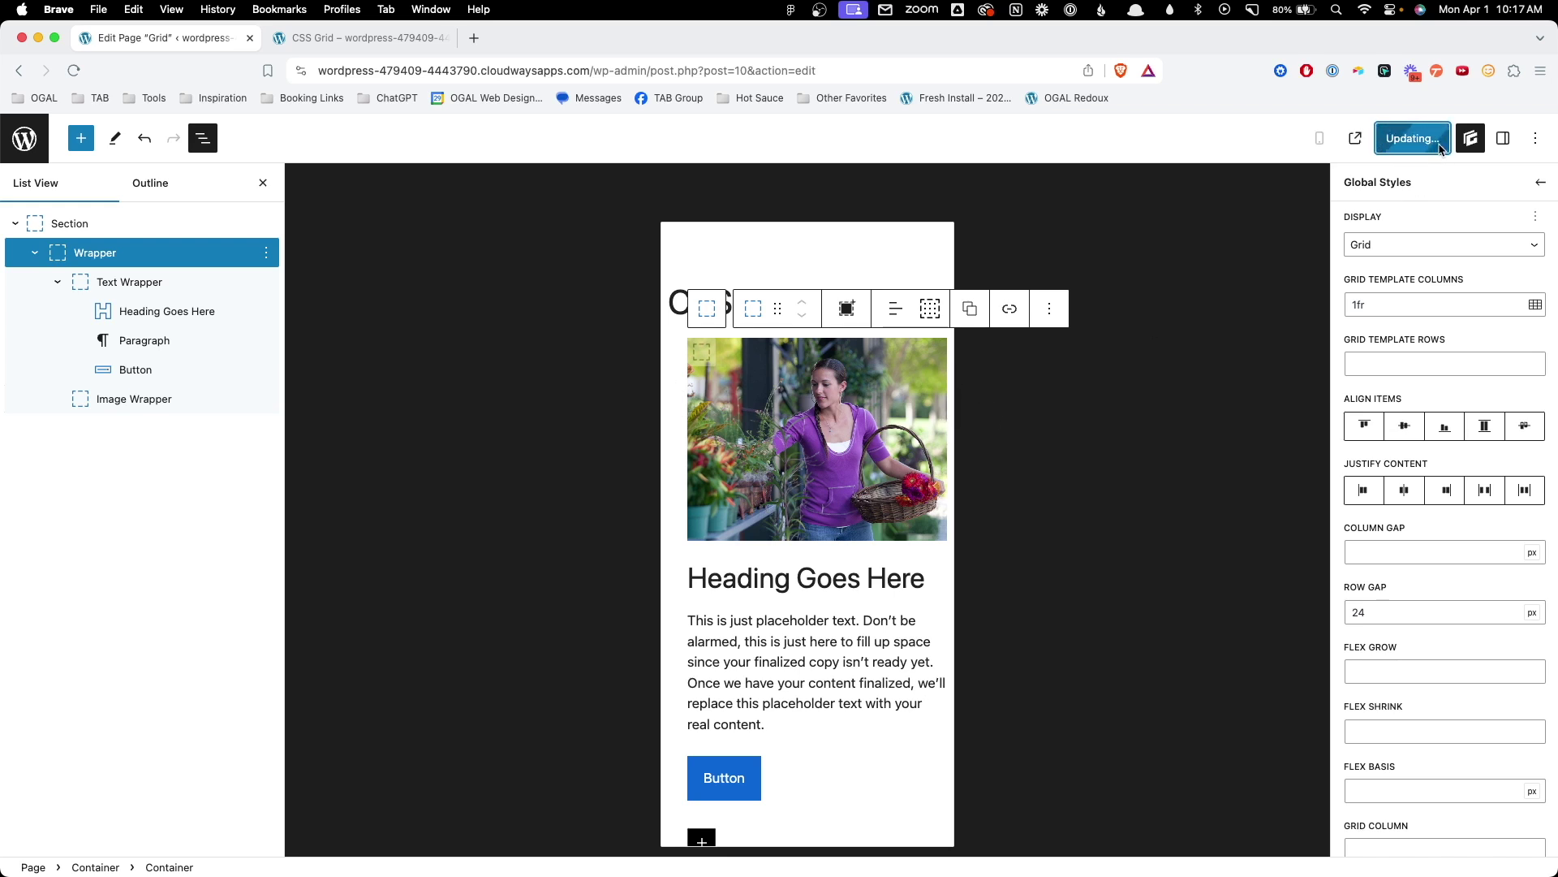
pyautogui.click(357, 38)
pyautogui.click(418, 70)
pyautogui.press('Return')
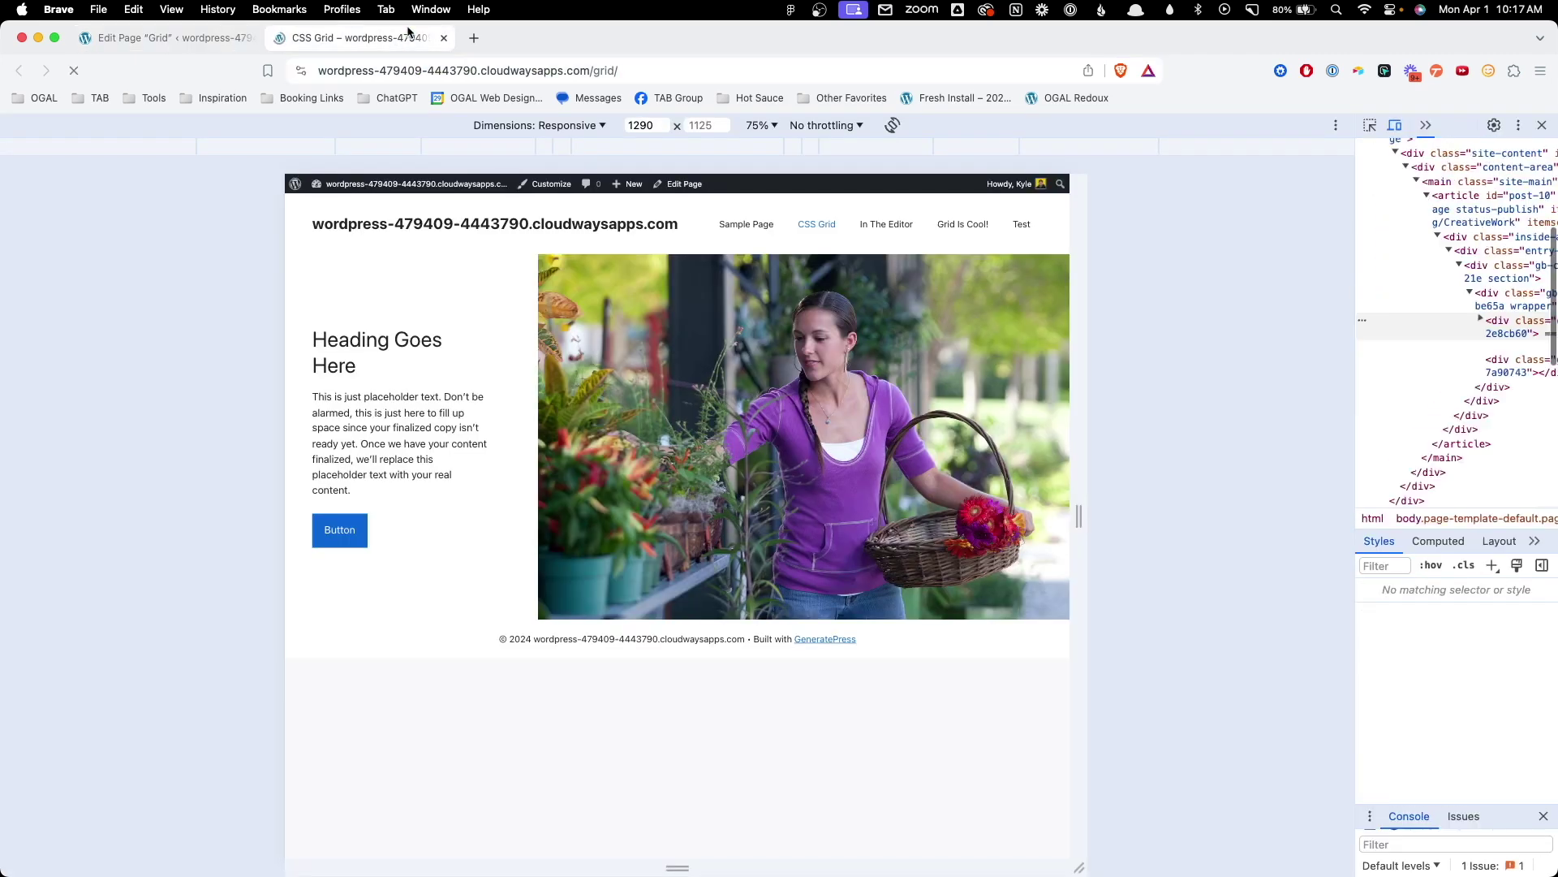
pyautogui.moveTo(1079, 272); pyautogui.dragTo(851, 276)
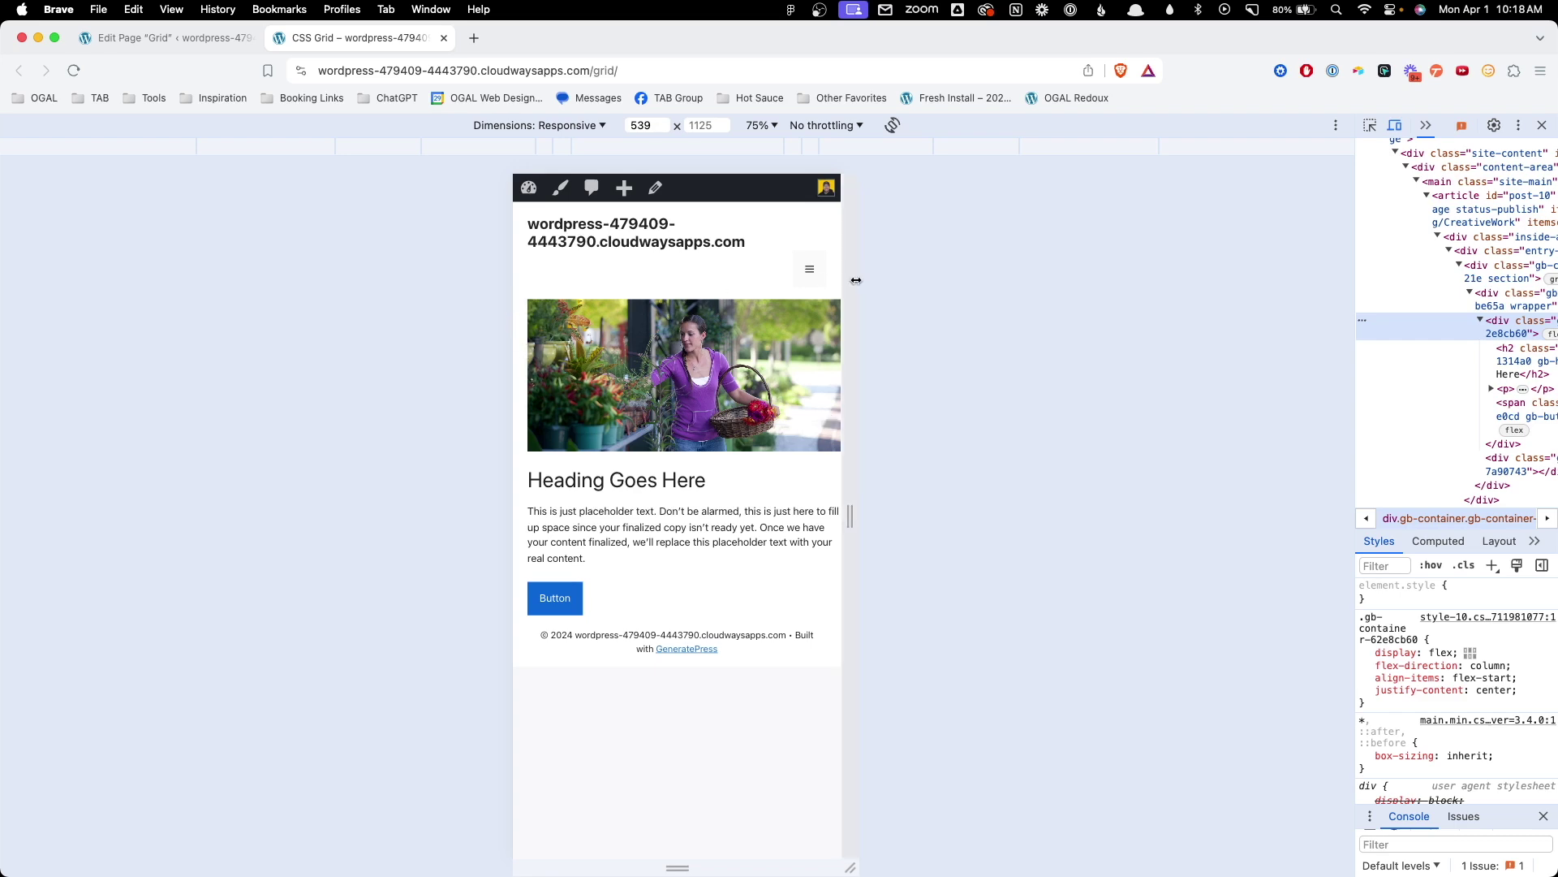
# - Back in the page editor, set the grid column of the .wrapper global style to 2/3 at the mobile breakpoint
pyautogui.hotkey('ctrl', 'shift', 'Tab')
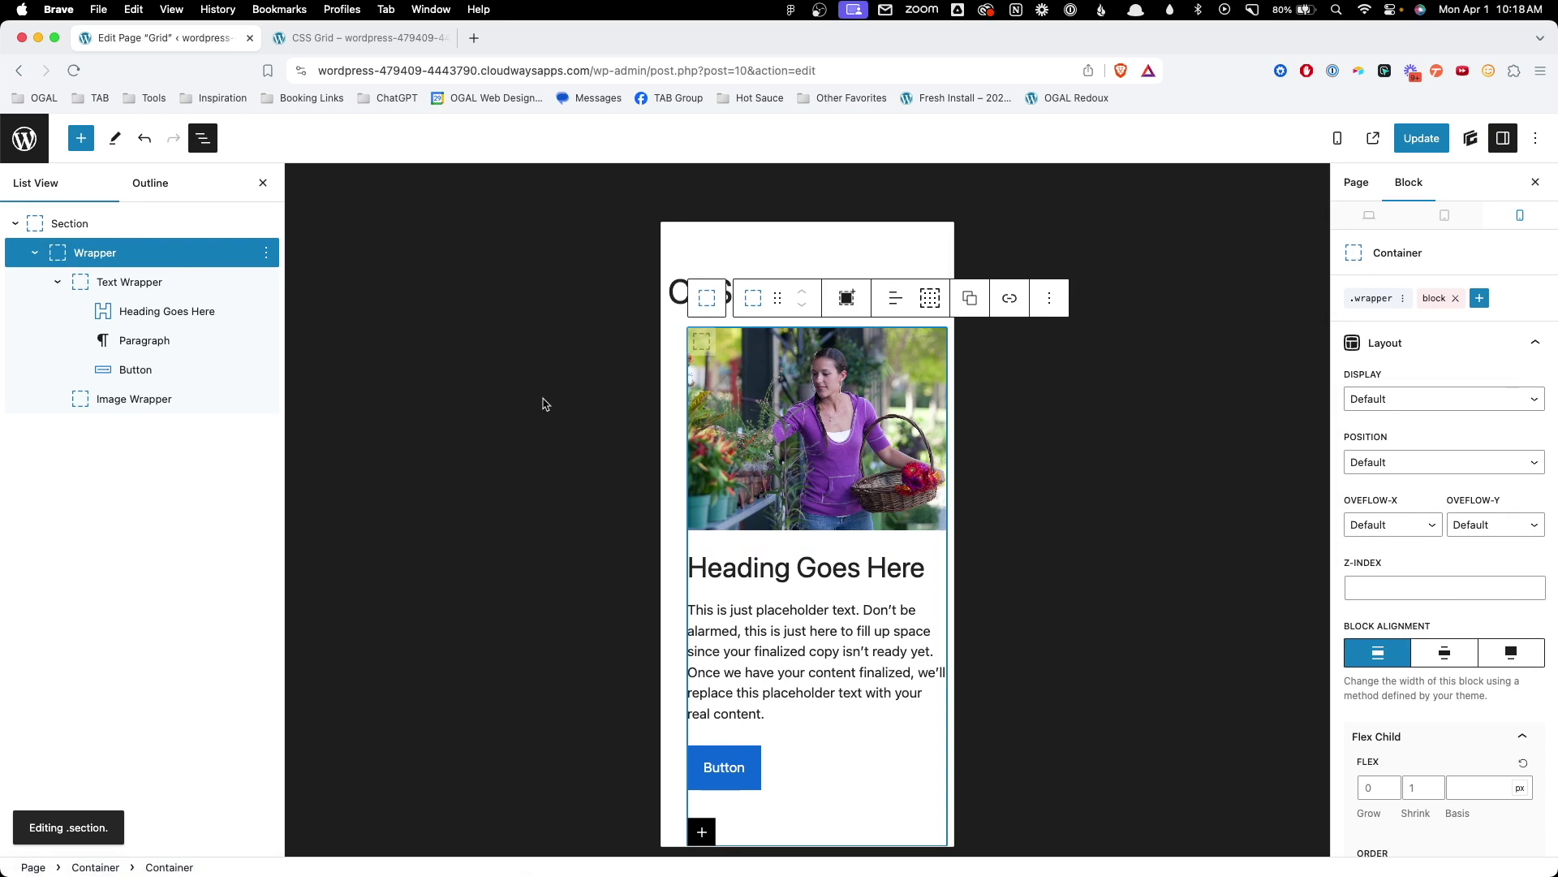
pyautogui.click(162, 250)
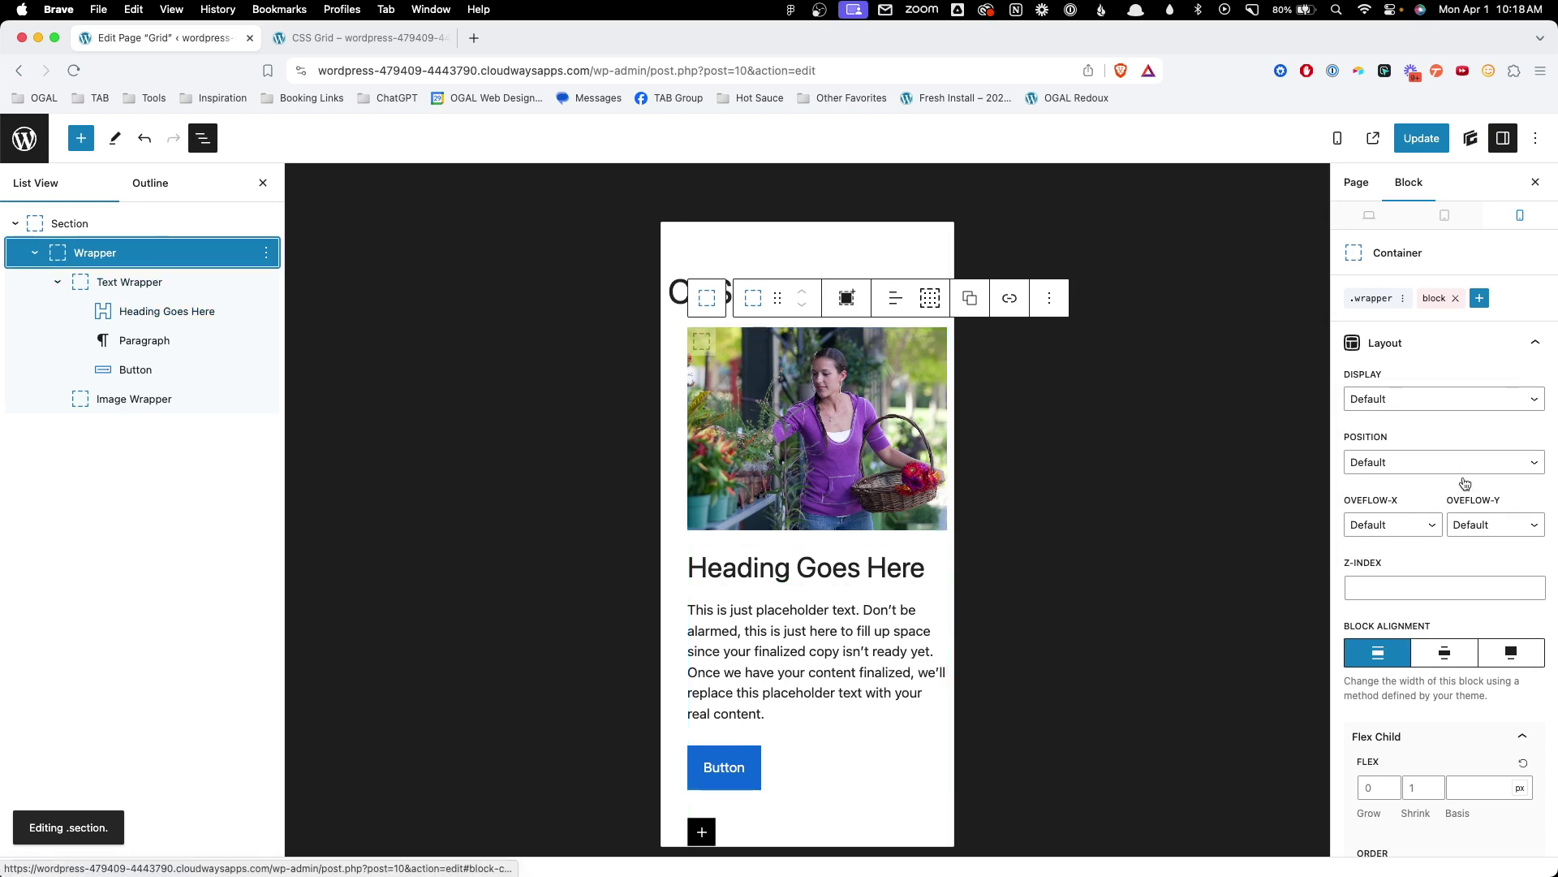
pyautogui.click(1370, 299)
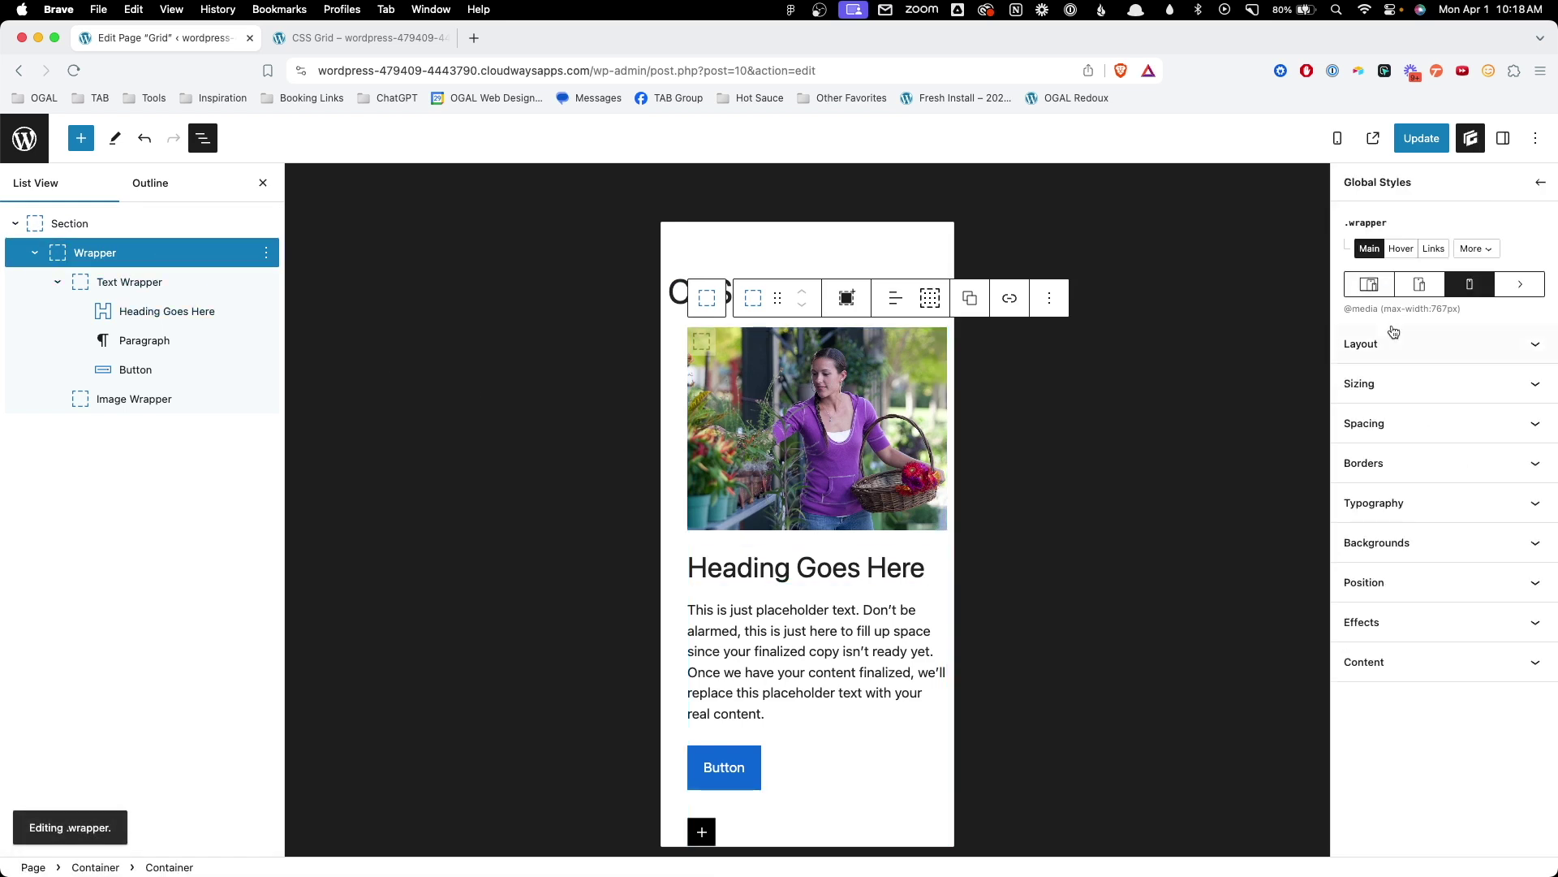
pyautogui.click(1363, 362)
pyautogui.scroll(-10, 1436, 616)
pyautogui.click(1402, 597)
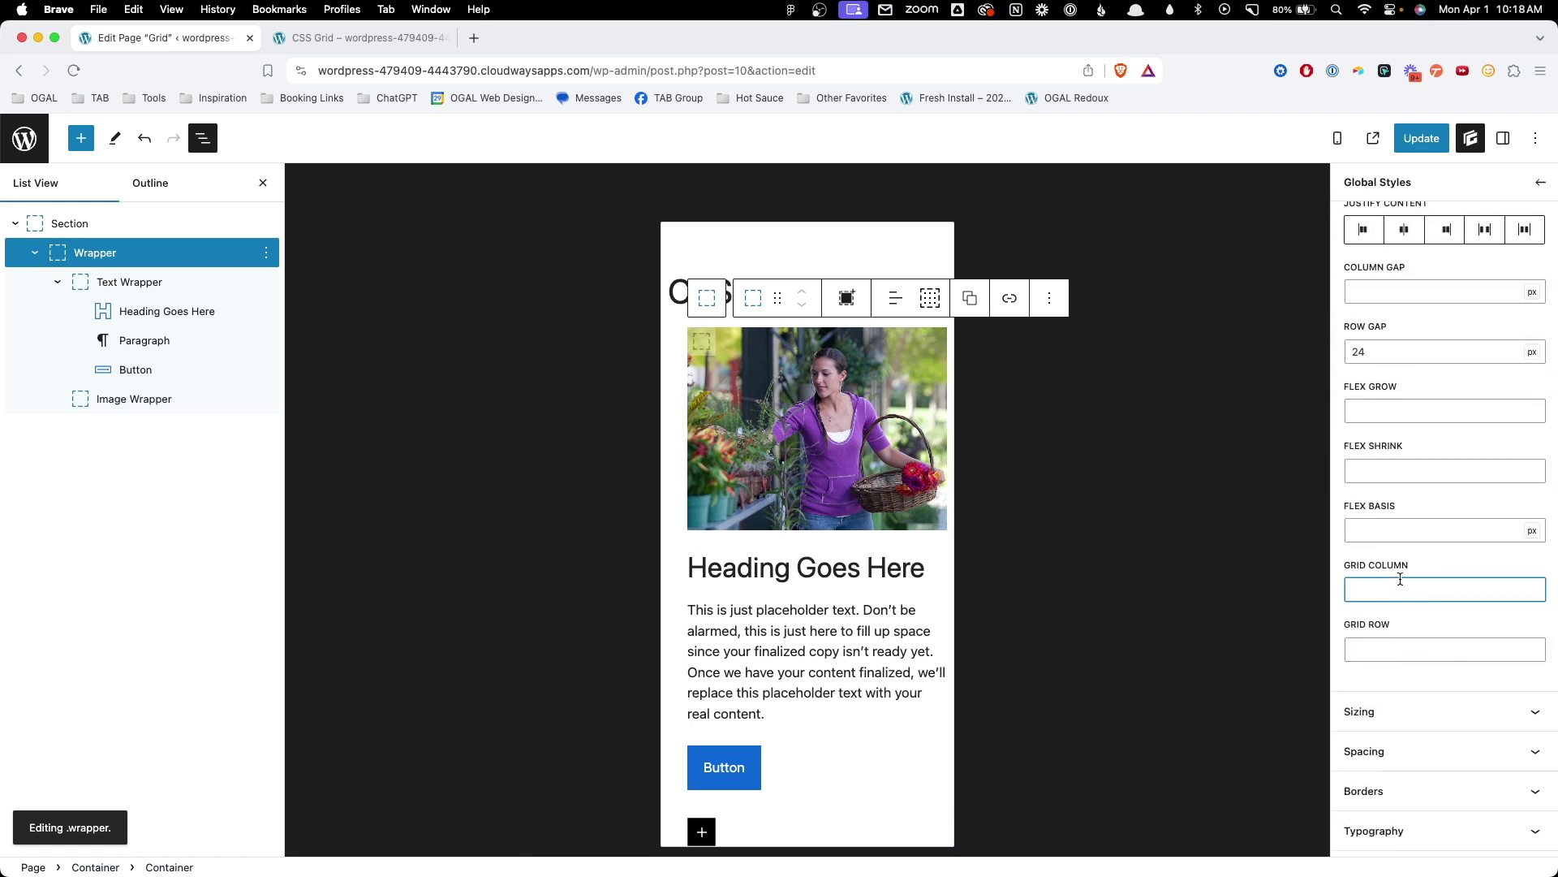
pyautogui.write('2/3')
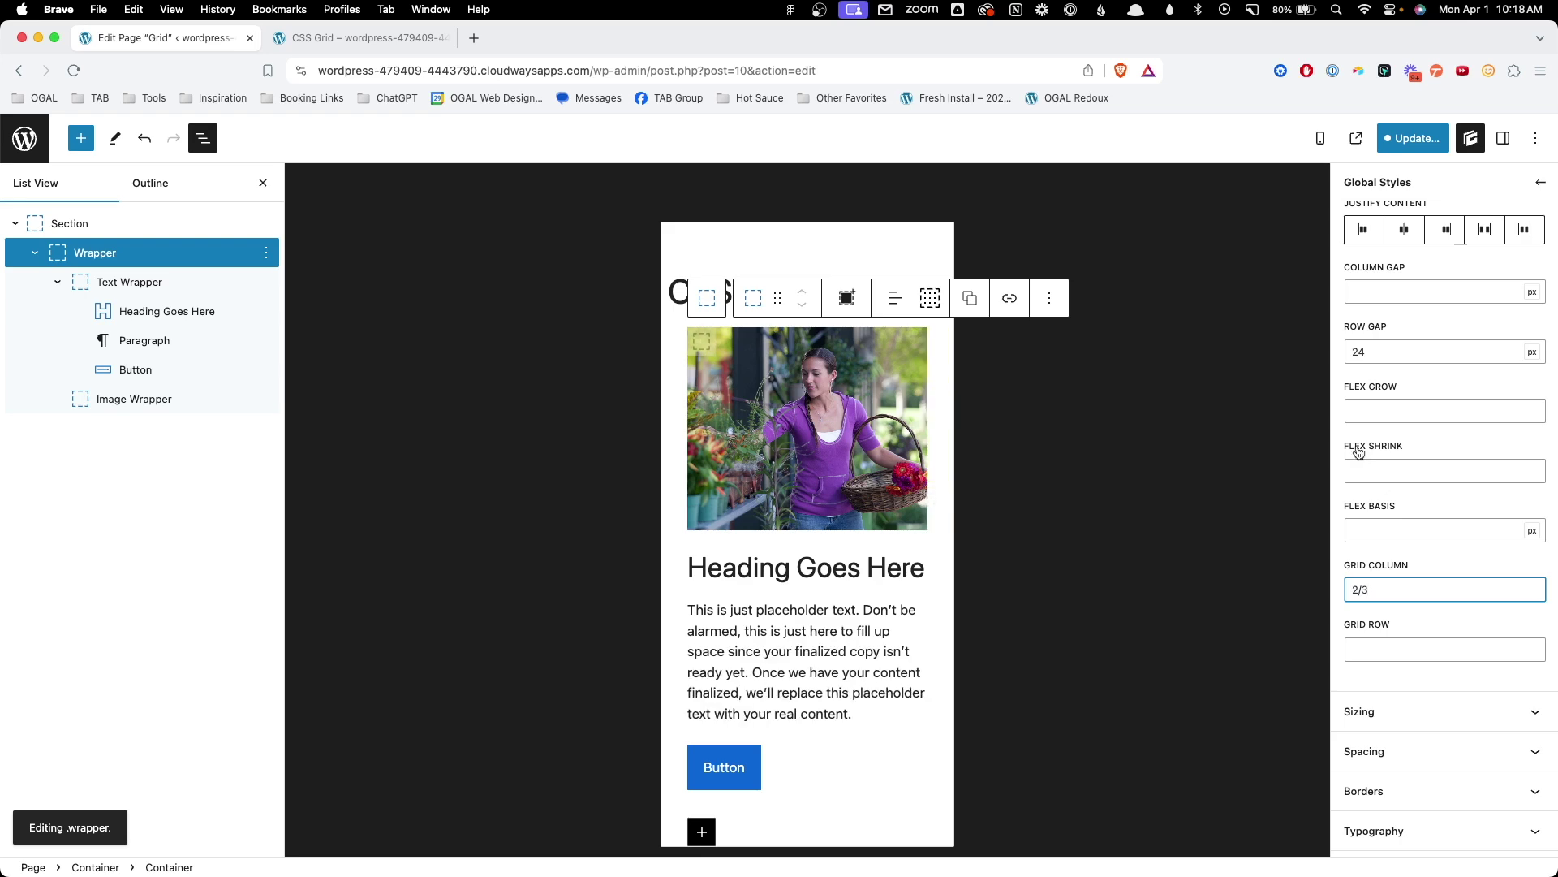
# - Switch to Figma to examine the container guides on the Feature Section frames, and return to the page editor in Brave
pyautogui.click(747, 844)
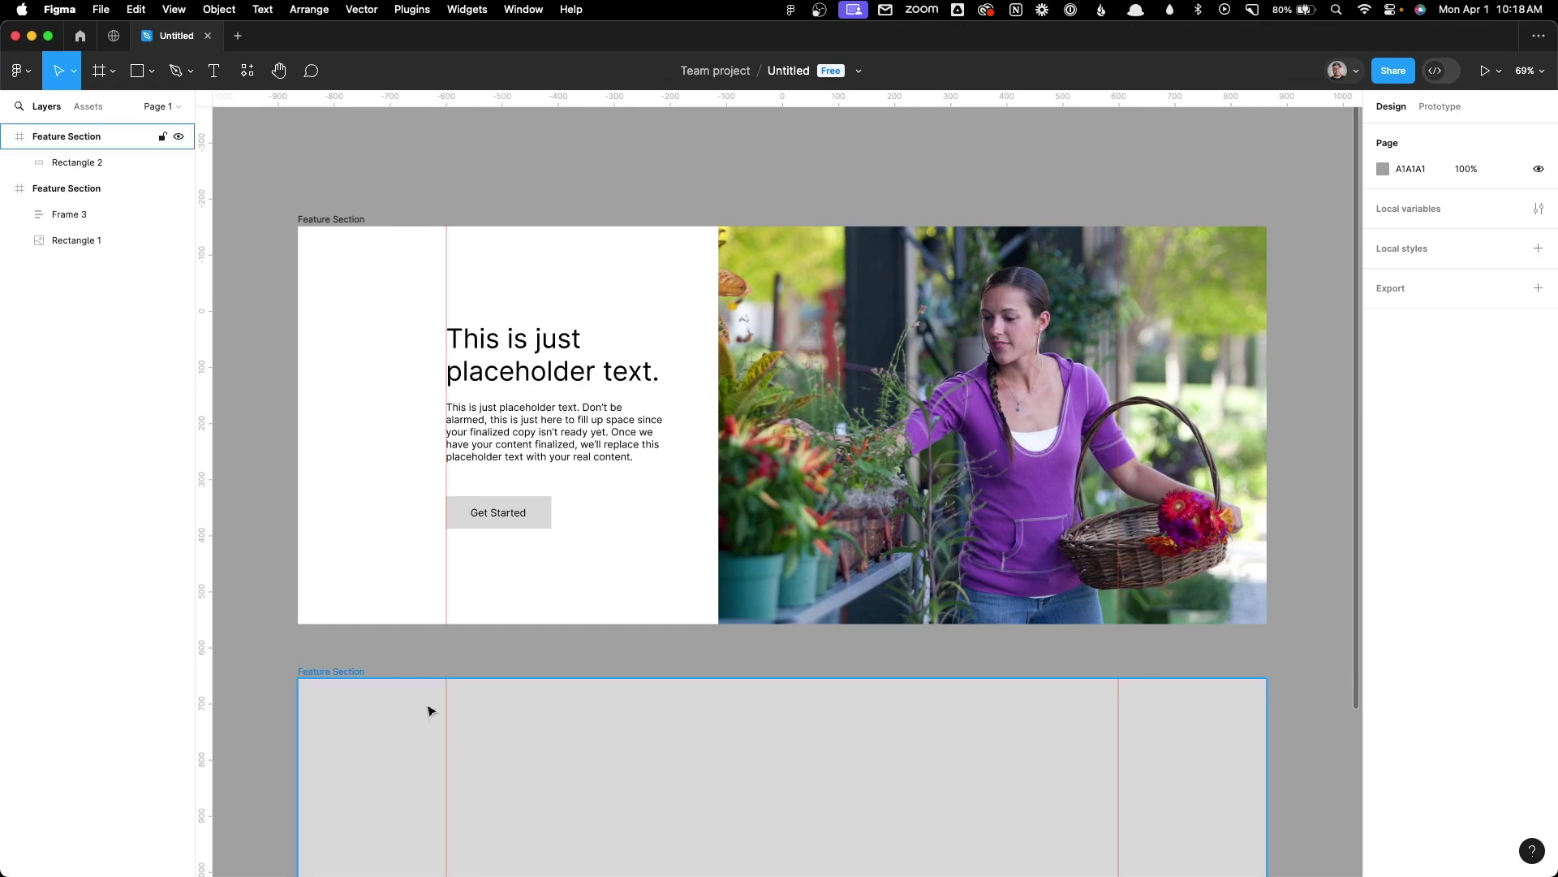
pyautogui.click(448, 717)
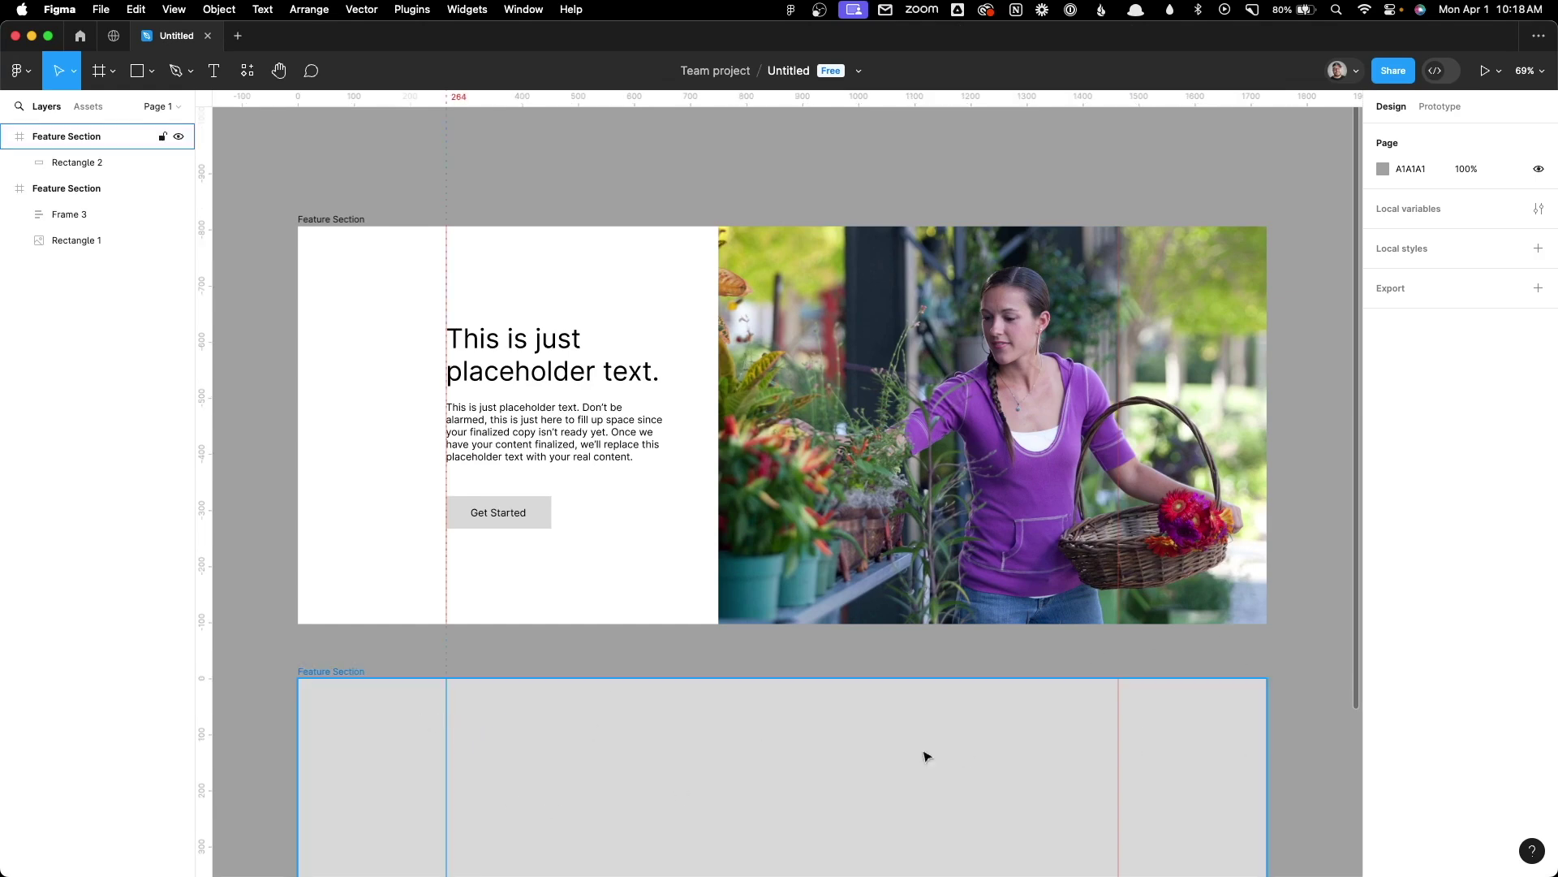
pyautogui.click(32, 35)
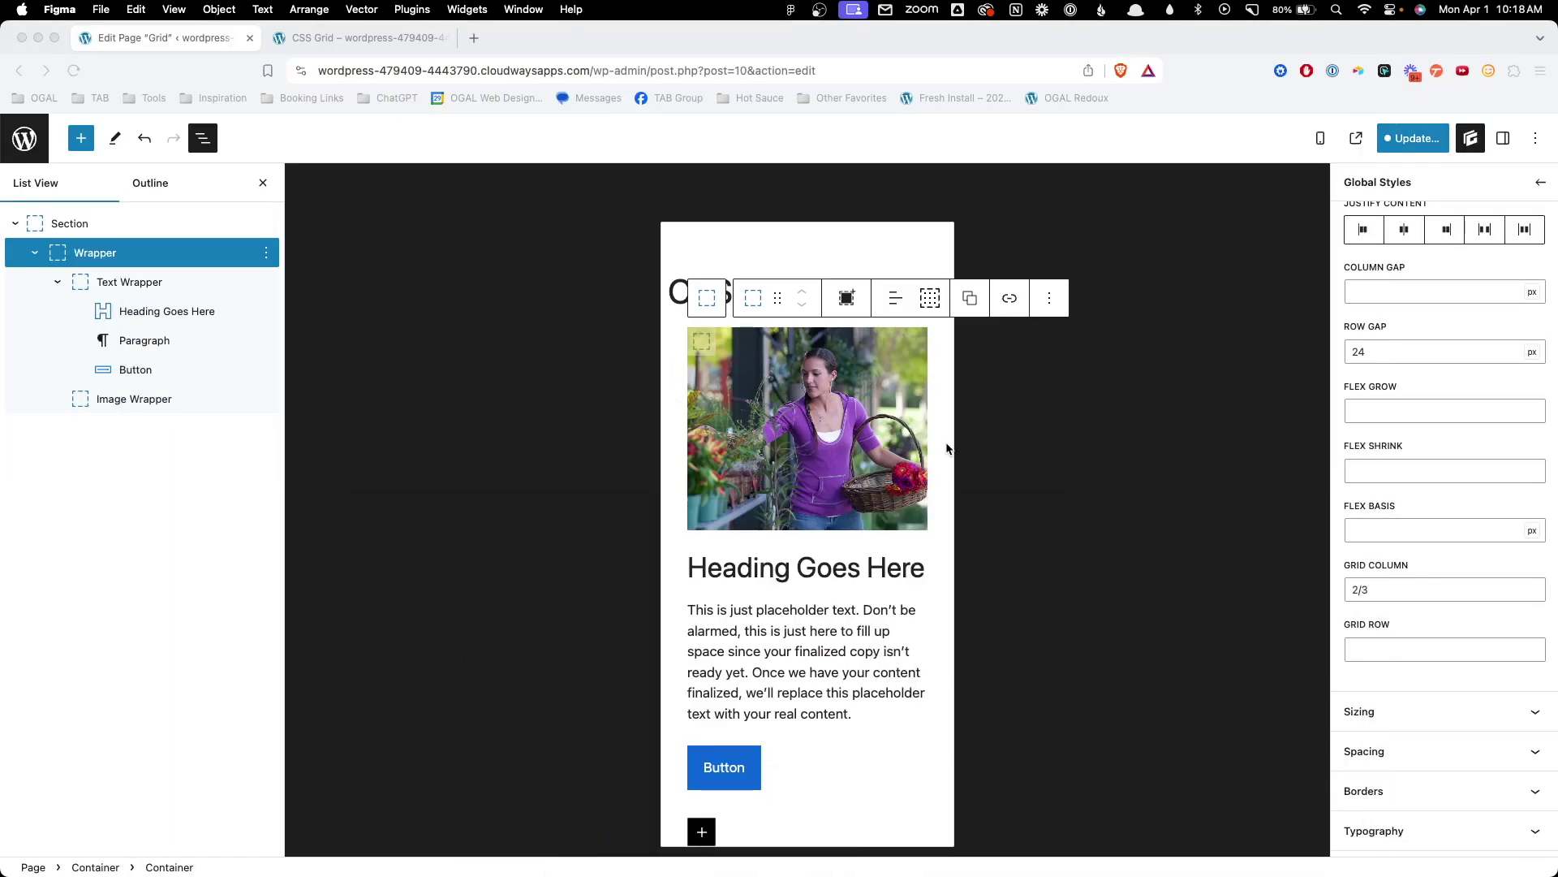
# - Save the page together with its global style changes, and reload the published CSS Grid page in the mobile-width preview
pyautogui.click(1429, 146)
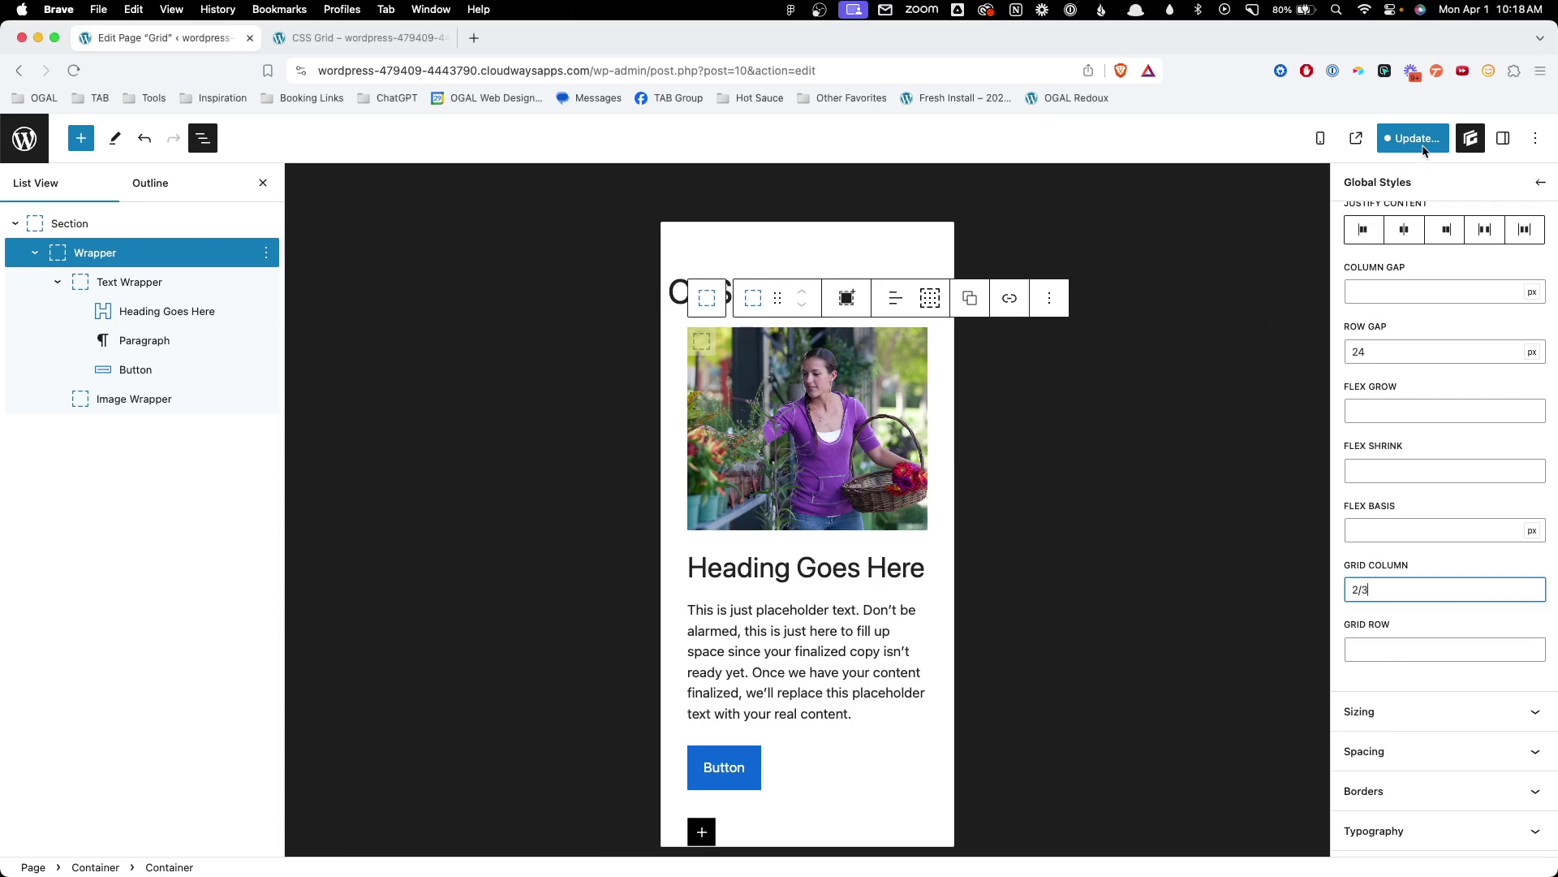
pyautogui.click(1430, 146)
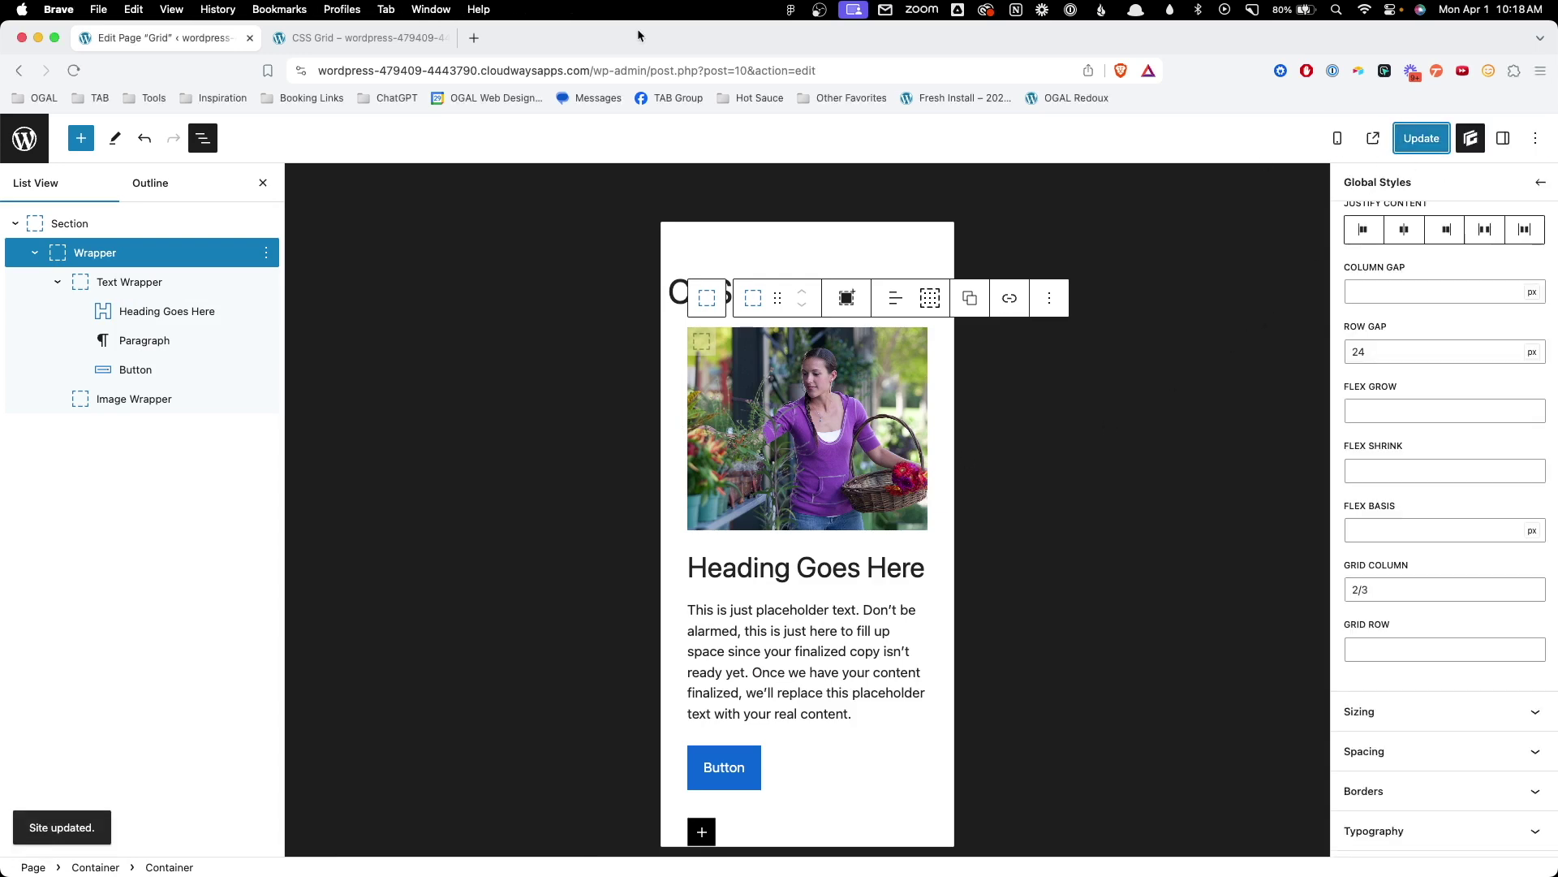
pyautogui.click(378, 38)
pyautogui.press('super+r')
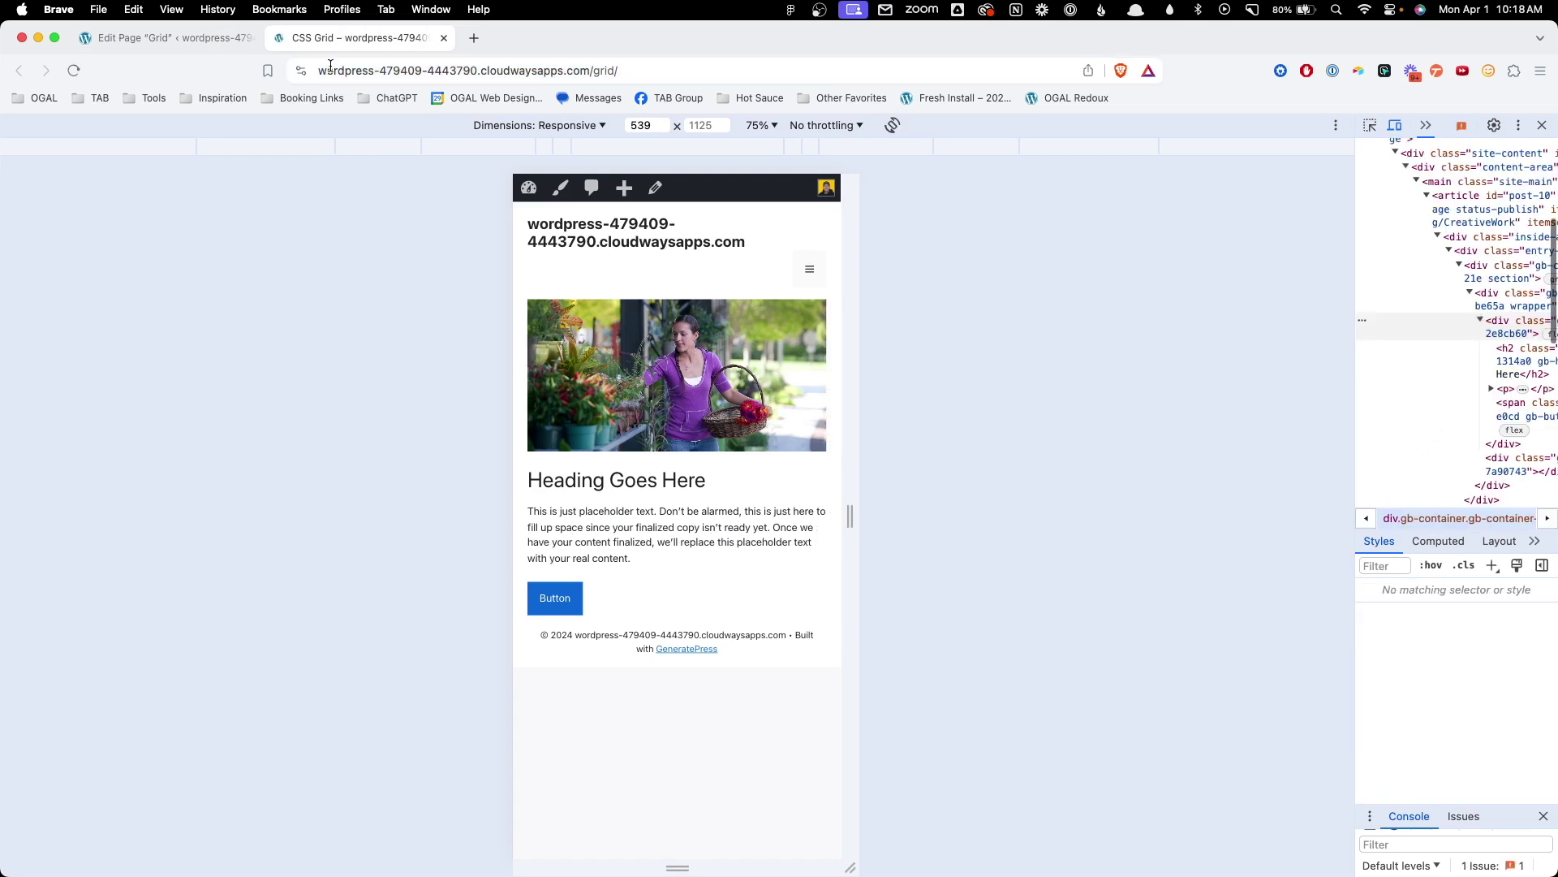